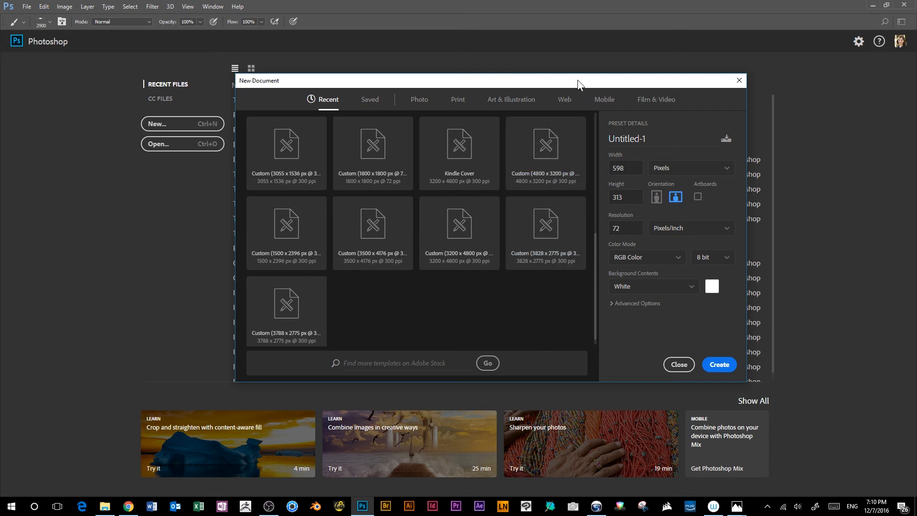
Create a new document from the Kindle Cover preset, 3200 x 4800 px at 300 ppi with a white background
left_click_drag(579, 80, 571, 81)
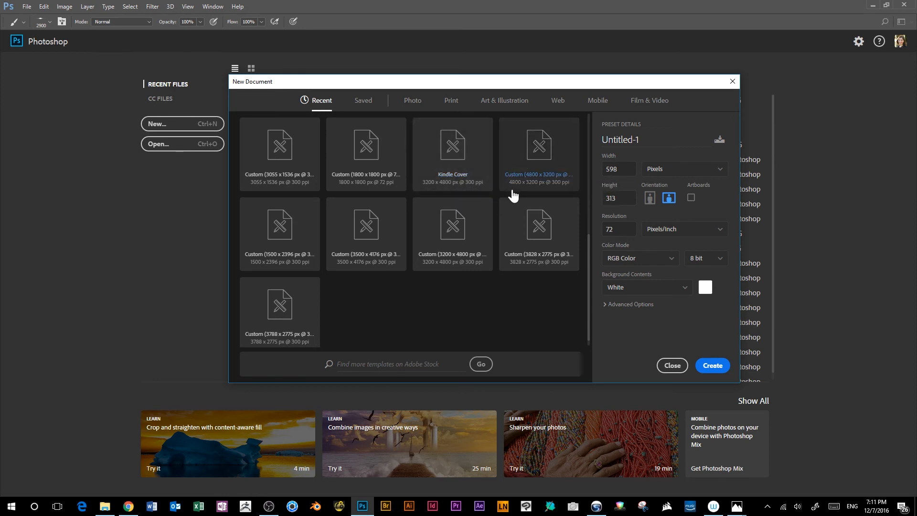
left_click(481, 152)
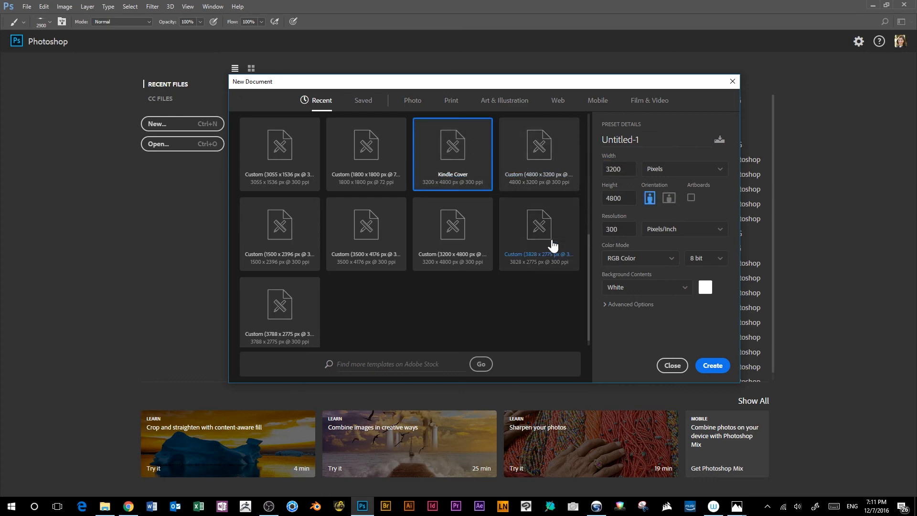
left_click(716, 368)
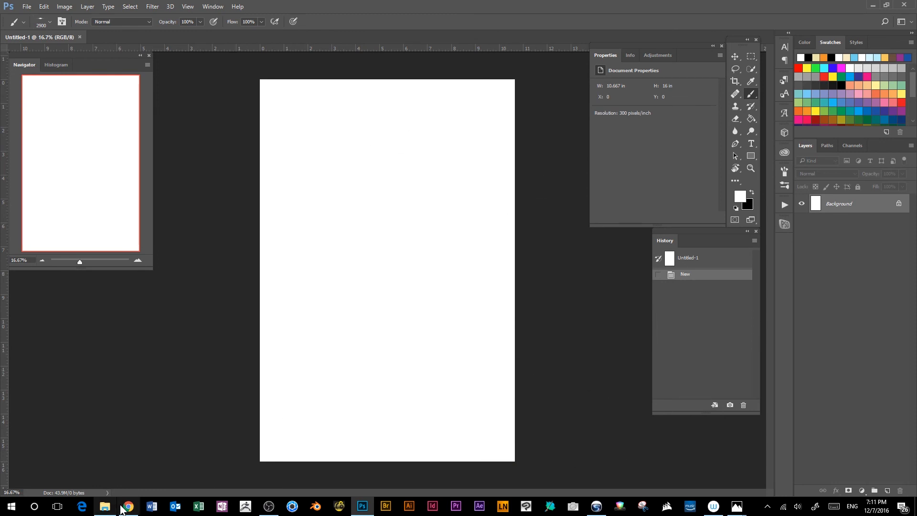
Place shutterstock_257067463 from the Fantasy - Women folder into the blank cover as an embedded smart object
left_click(104, 506)
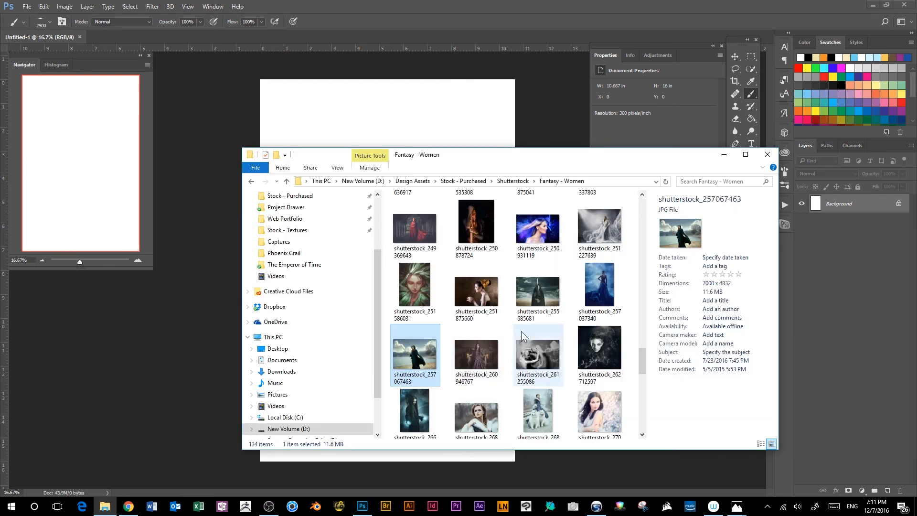
left_click_drag(418, 359, 210, 357)
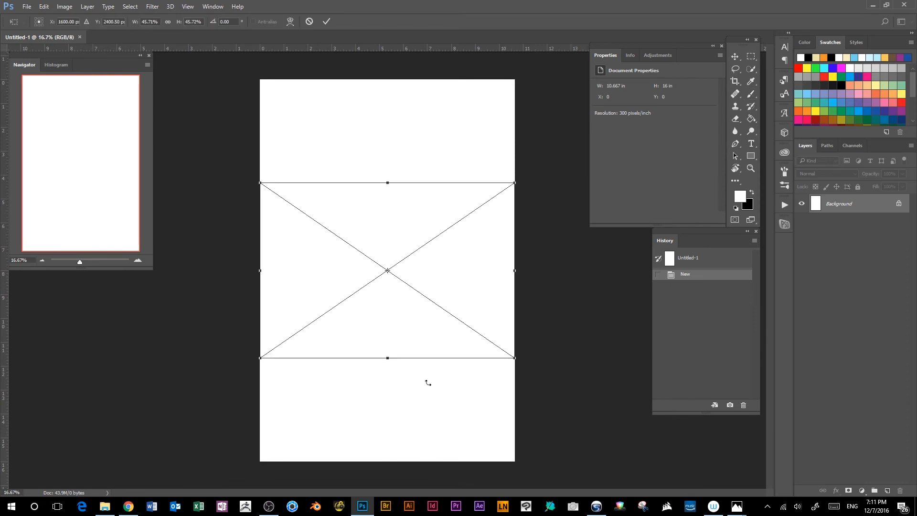
left_click(105, 506)
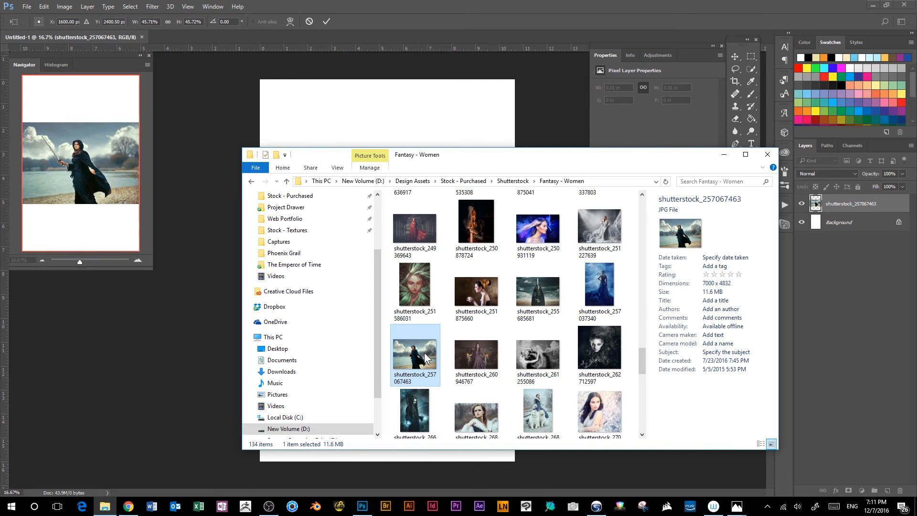
left_click_drag(424, 352, 203, 329)
left_click_drag(411, 341, 399, 129)
left_click_drag(597, 159, 542, 284)
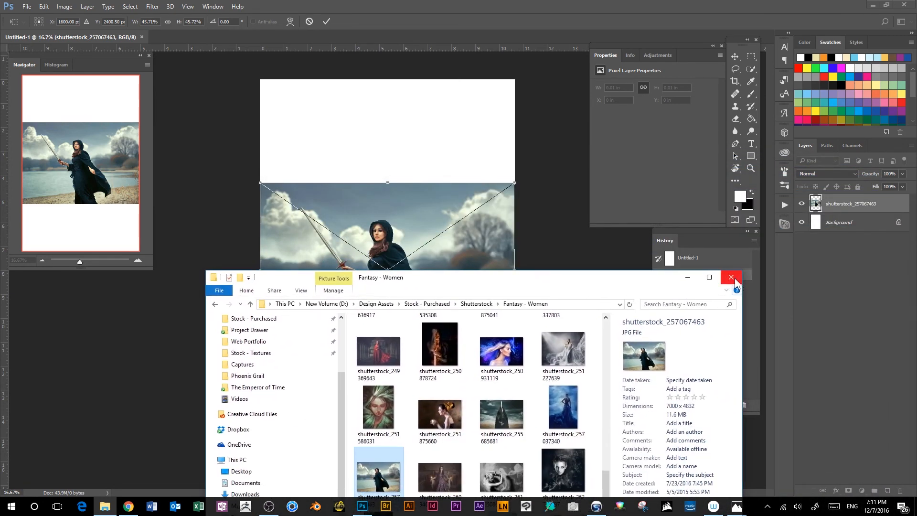
left_click(559, 228)
key("Return")
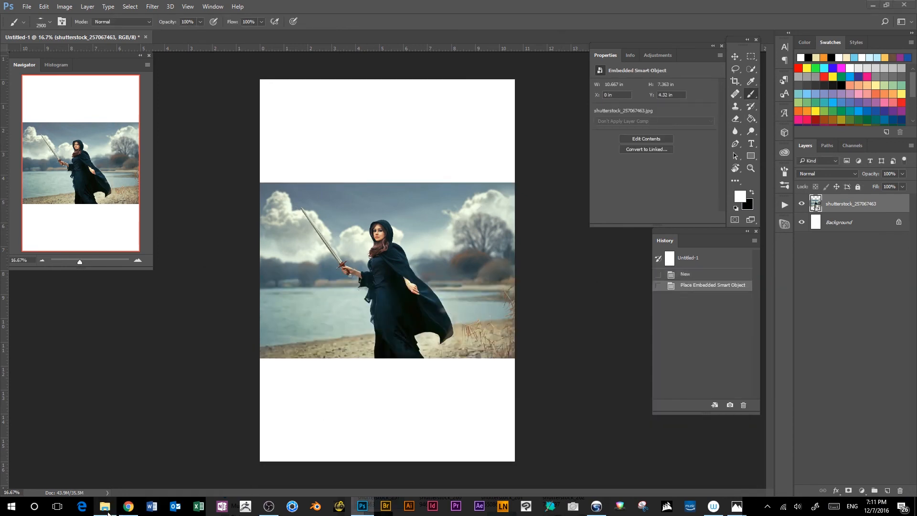
Place a second copy of shutterstock_257067463 on its own layer above the first
left_click(106, 508)
left_click_drag(380, 472, 412, 191)
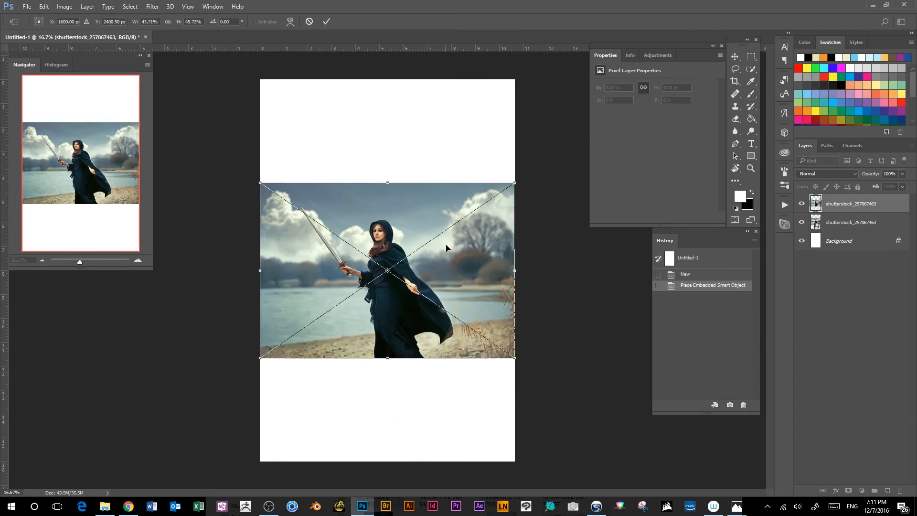
key("Return")
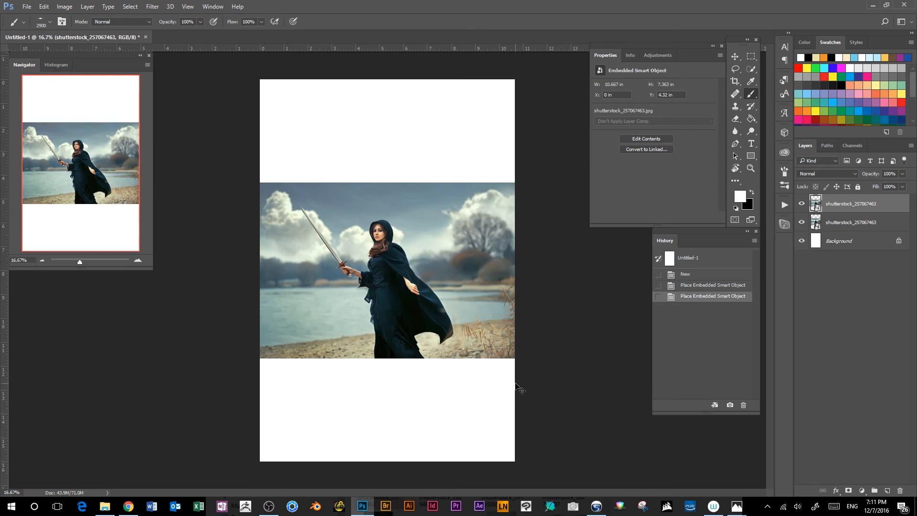
Enlarge the upper photo copy proportionally with Free Transform to about 83%, extending it past the canvas sides
key("ctrl+minus")
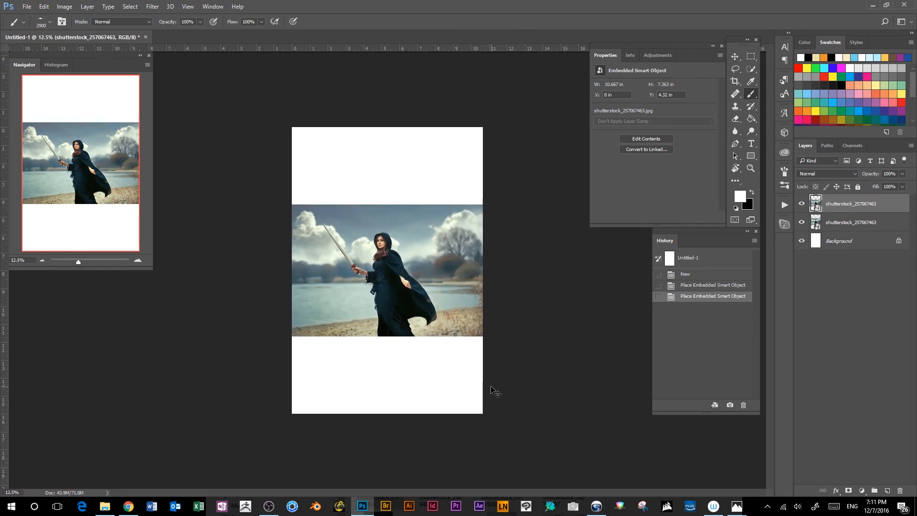
key("ctrl+plus")
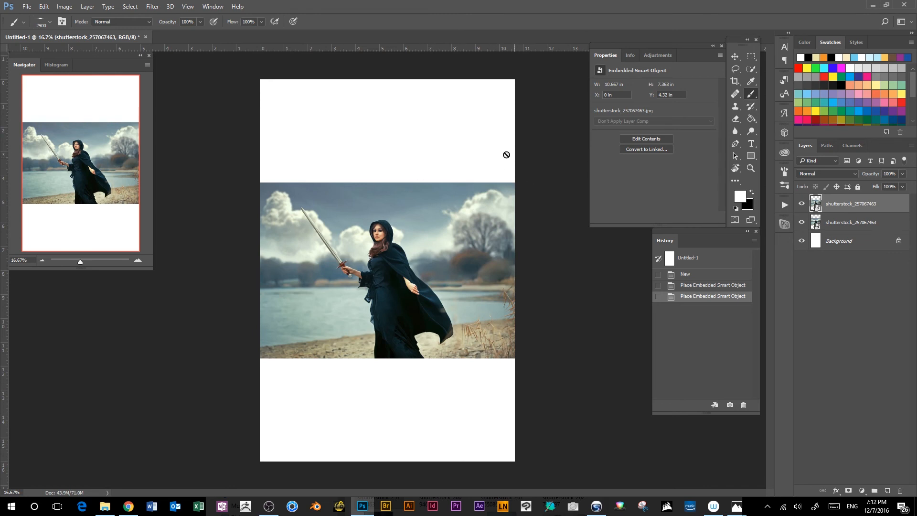
key("ctrl+minus")
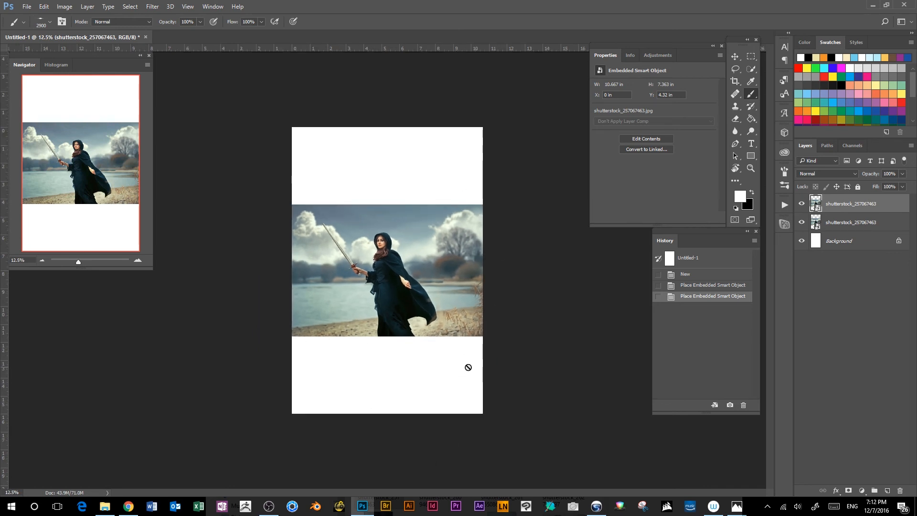
key("ctrl+t")
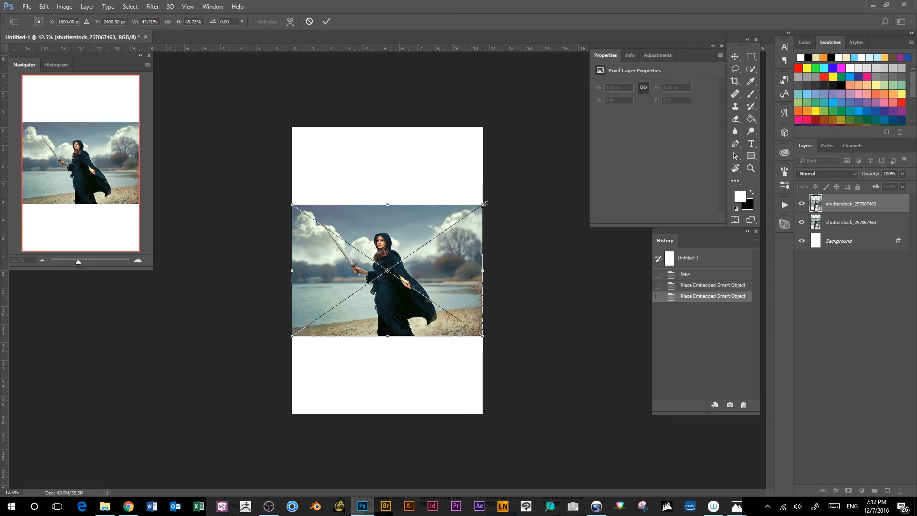
left_click_drag(483, 205, 598, 105)
left_click_drag(294, 338, 267, 383)
left_click(253, 136)
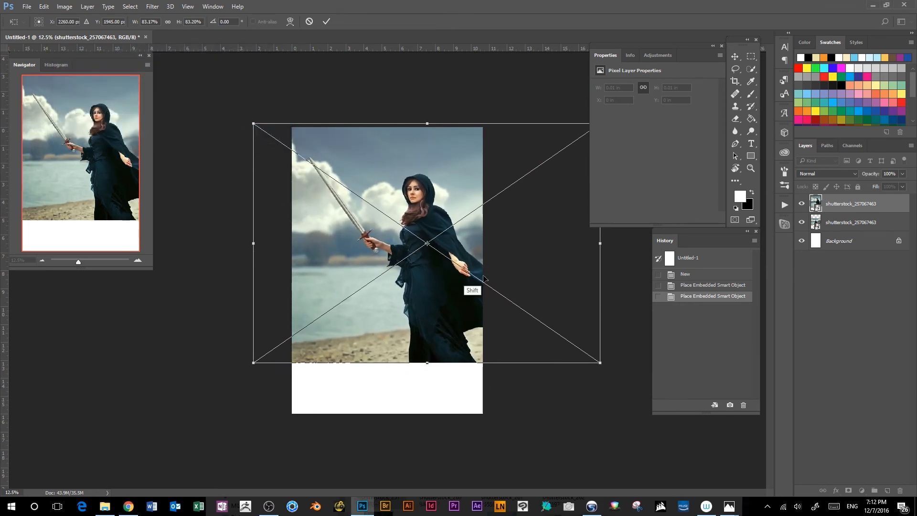
Reposition the upper photo copy and scale it down to about 74% so the woman's cape fits inside the cover
left_click_drag(498, 333, 522, 320)
left_click_drag(589, 128, 553, 151)
left_click_drag(455, 339, 463, 339)
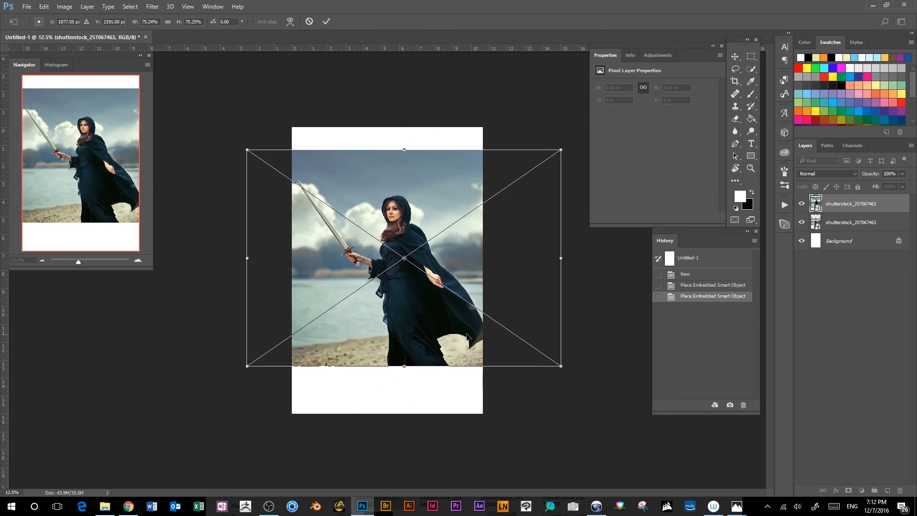
left_click_drag(468, 336, 466, 340)
left_click_drag(560, 151, 557, 153)
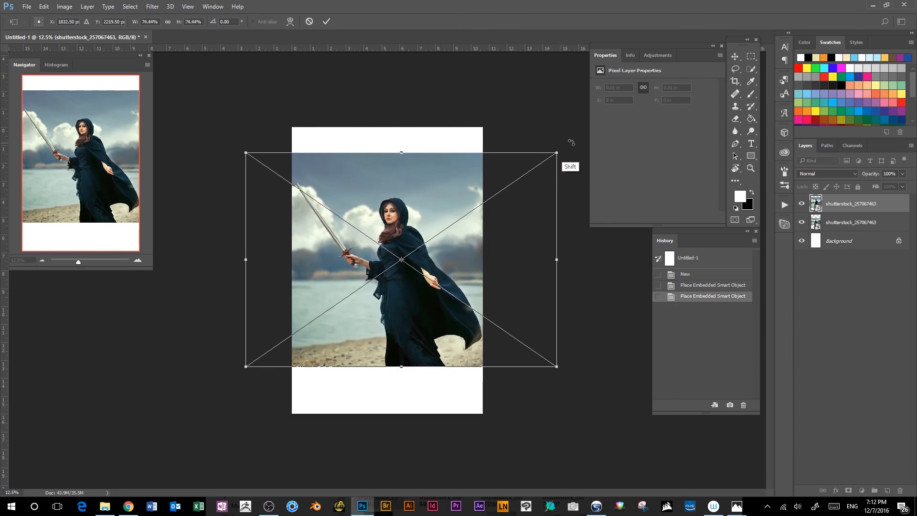
Scale the upper photo copy to about 77.5%, nudge it slightly upward and apply the transformation
left_click_drag(245, 366, 245, 368)
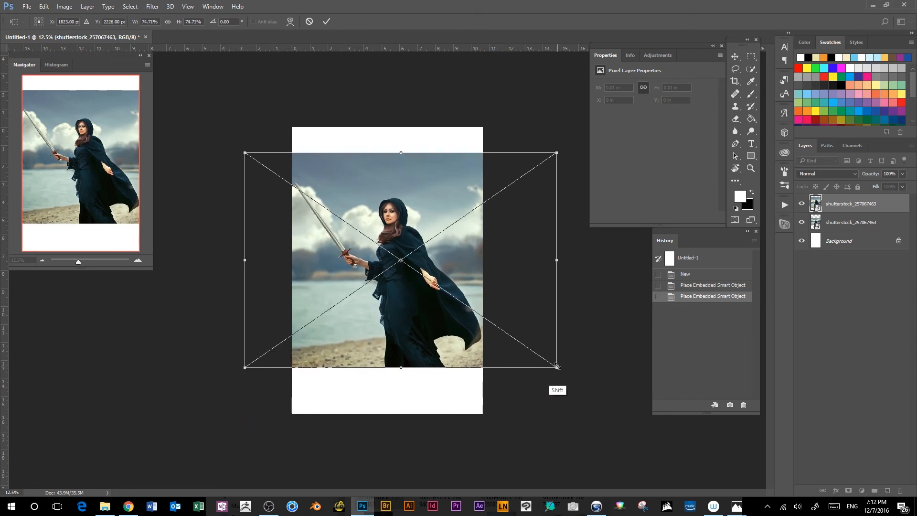
left_click_drag(557, 366, 568, 375)
left_click(252, 135)
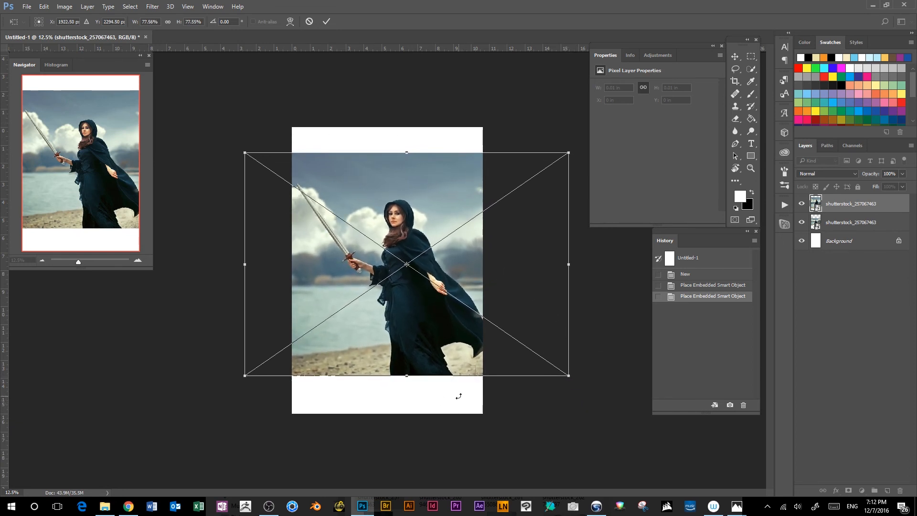
key("Up")
key("Up")
key("Up")
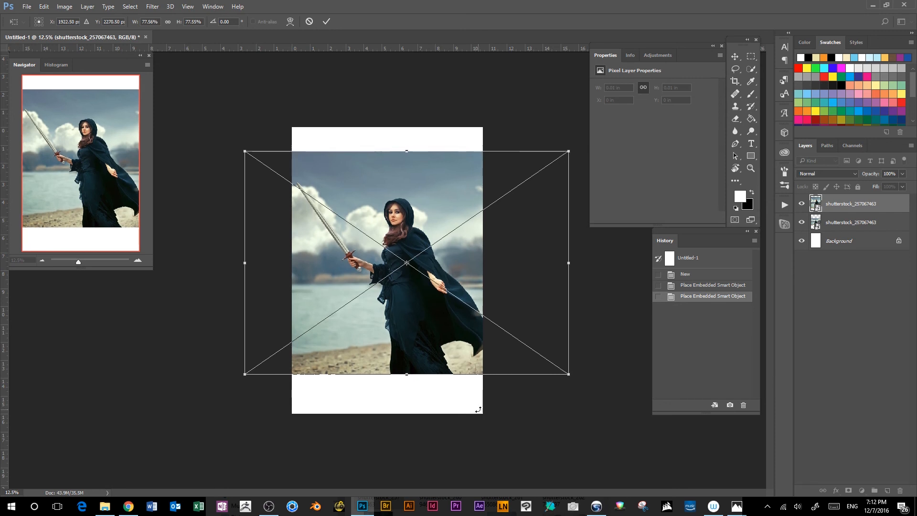
key("b")
key("Return")
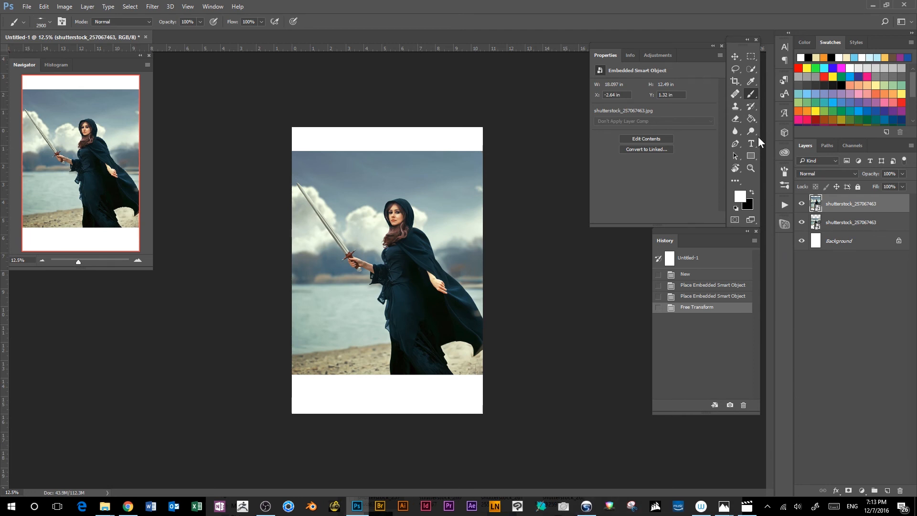
Add a new empty layer for cloning and set the Clone Stamp to sample Current & Below
left_click(736, 106)
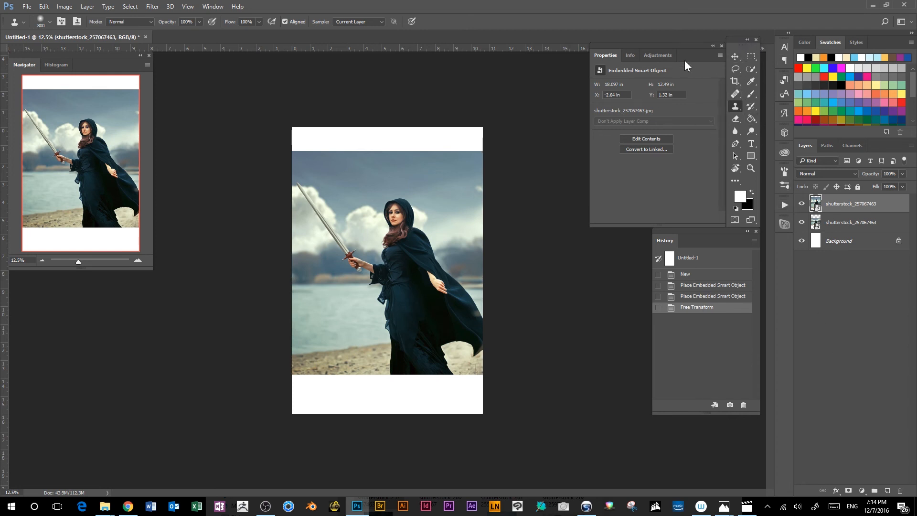
left_click(888, 491)
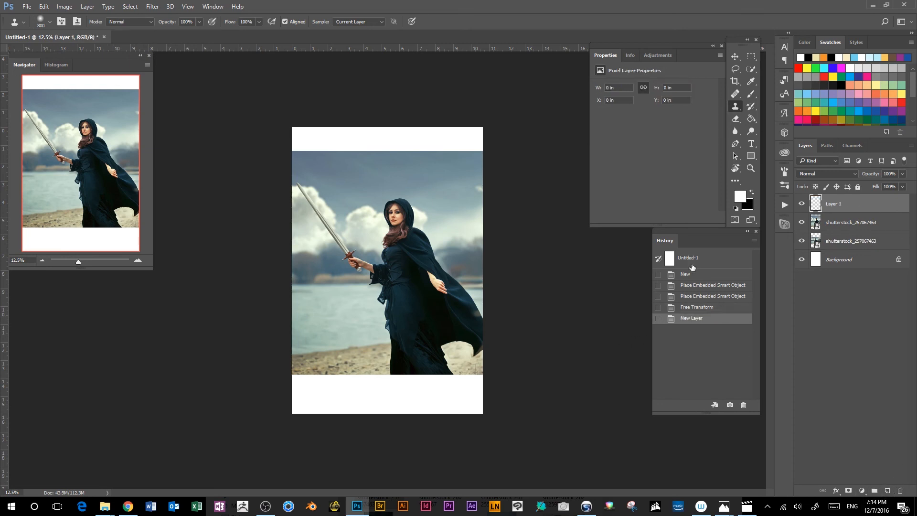
left_click(382, 22)
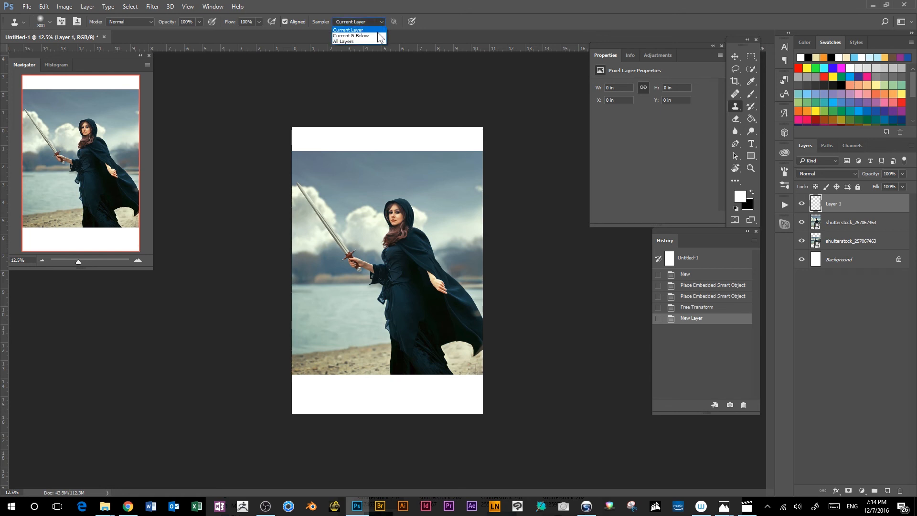
left_click(380, 36)
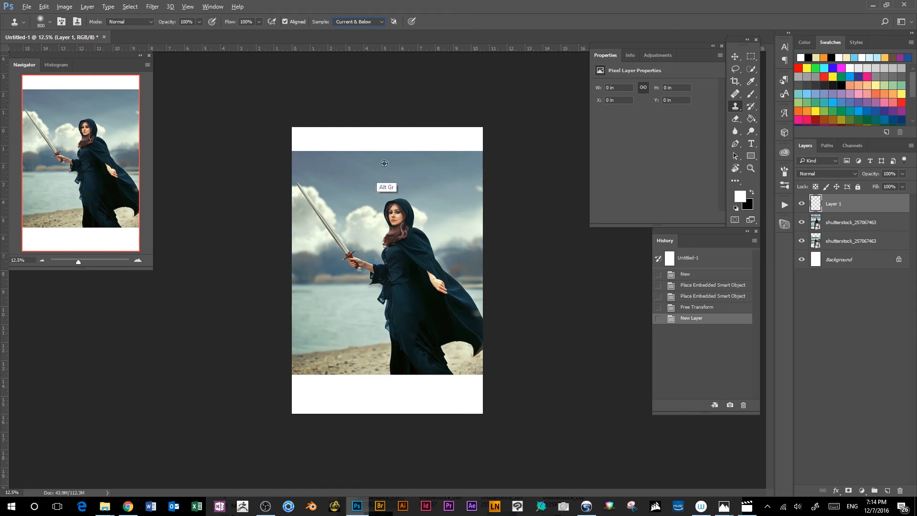
Sample the sky above the sword and adjust the Clone Stamp brush's hardness and its size to 400 px
left_click(339, 172, "alt")
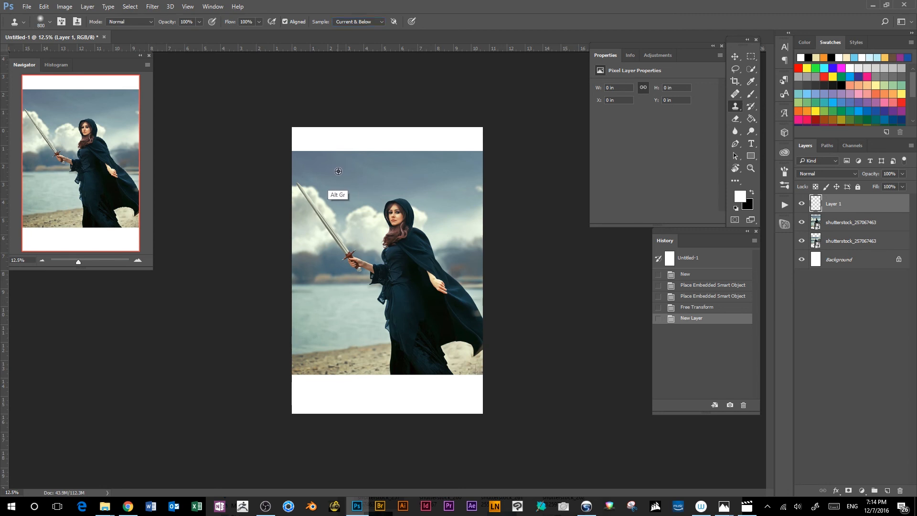
left_click_drag(341, 164, 332, 163)
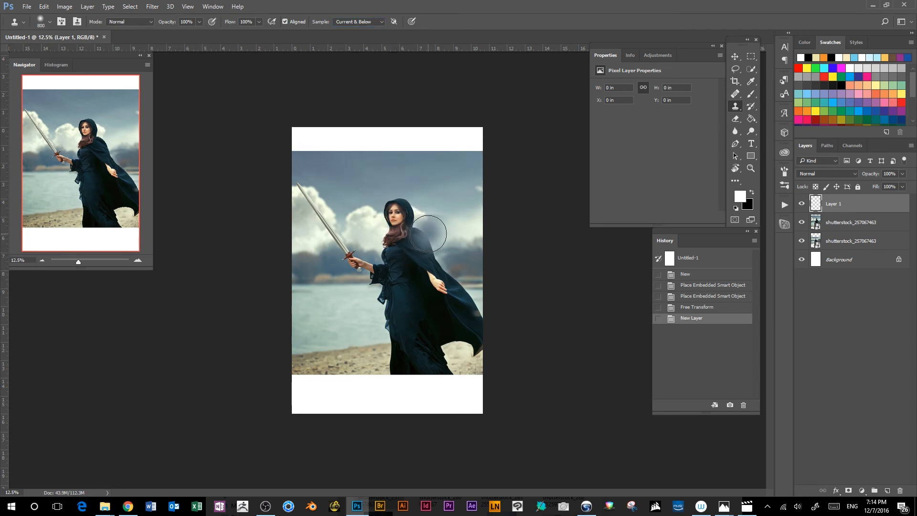
right_click(425, 199)
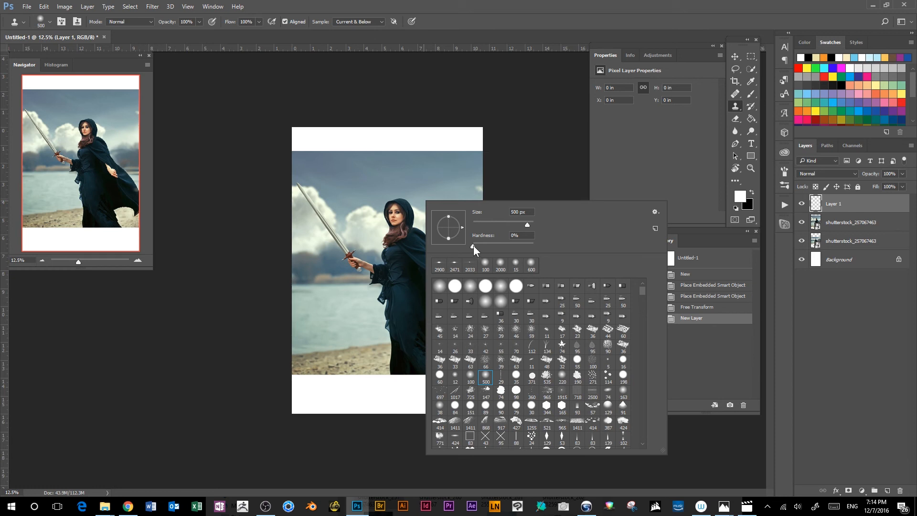
left_click_drag(469, 246, 506, 245)
left_click(545, 145)
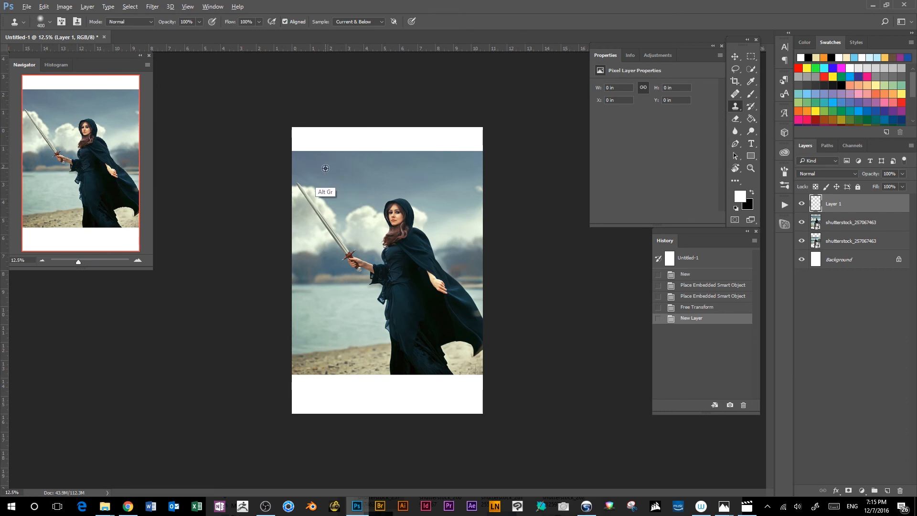
Clone the sampled sky across the white strip above the photo and over to the cover's right edge
mouse_move(337, 156)
left_mouse_down()
mouse_move(292, 147)
mouse_move(371, 148)
mouse_move(357, 140)
mouse_move(474, 158)
mouse_move(416, 140)
mouse_move(445, 149)
left_mouse_up()
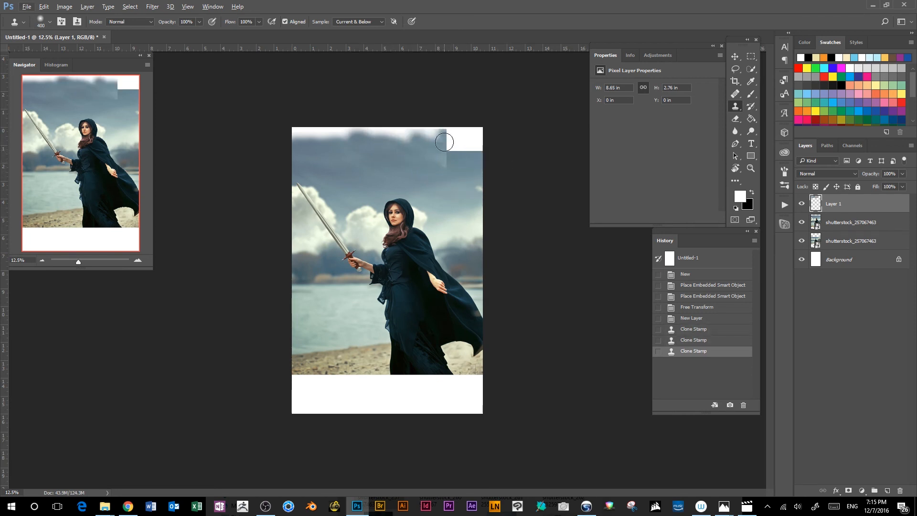
left_click(421, 158, "alt")
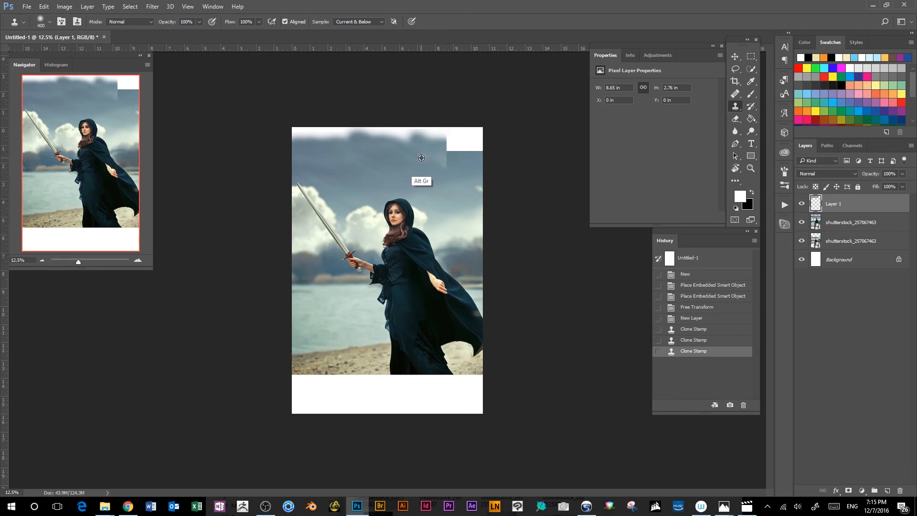
mouse_move(448, 161)
left_mouse_down()
mouse_move(467, 168)
mouse_move(436, 159)
mouse_move(501, 180)
left_mouse_up()
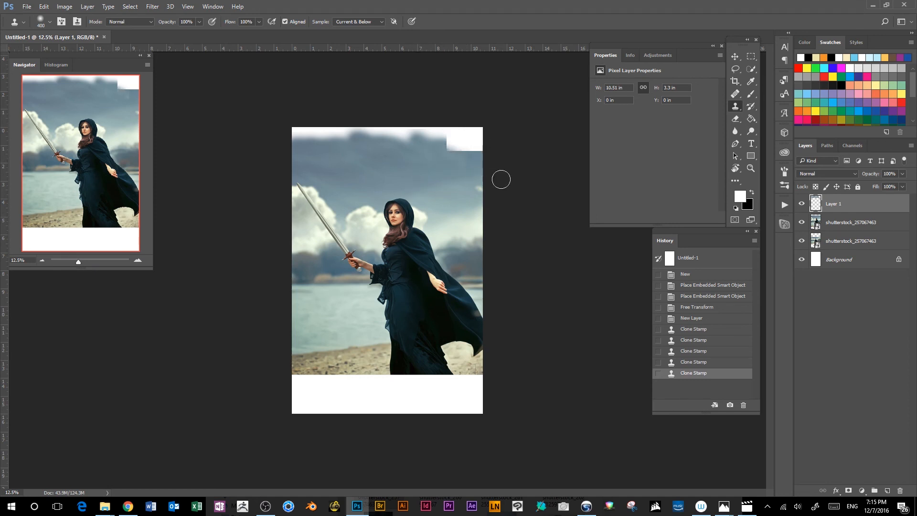
left_click(488, 158)
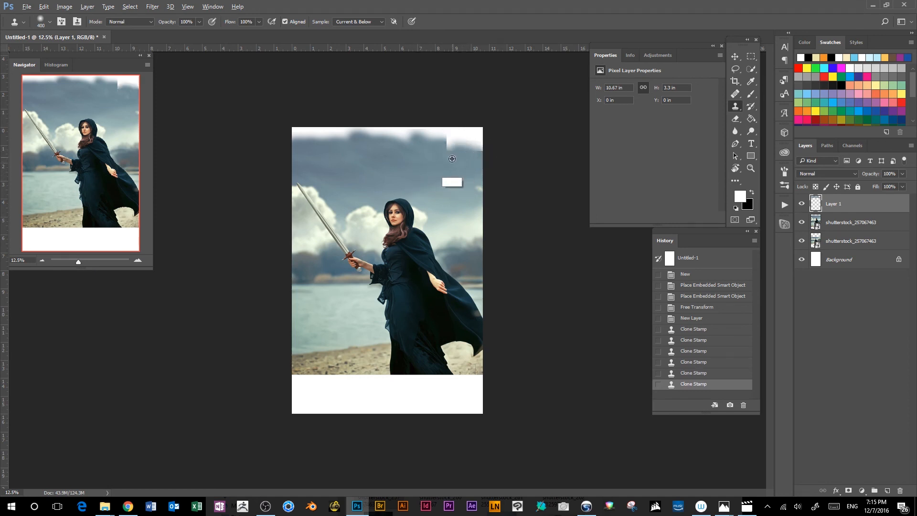
left_click(451, 146)
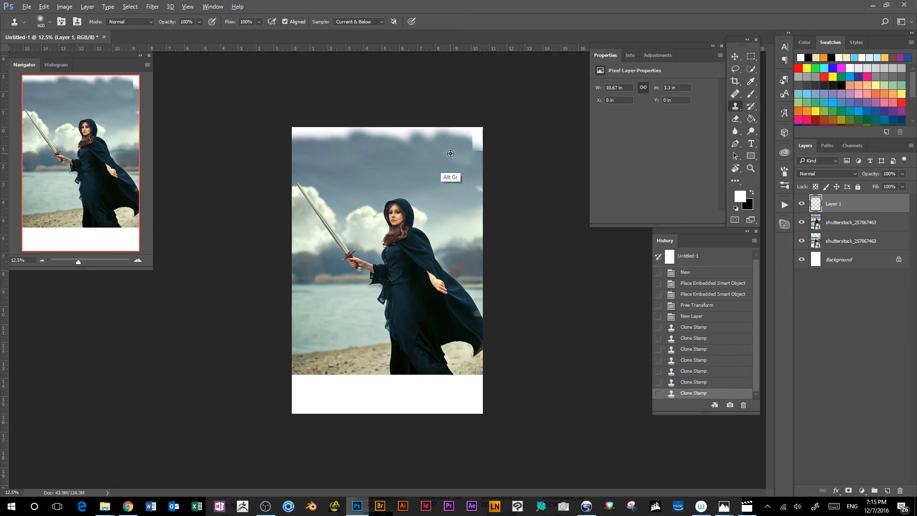
left_click(482, 154)
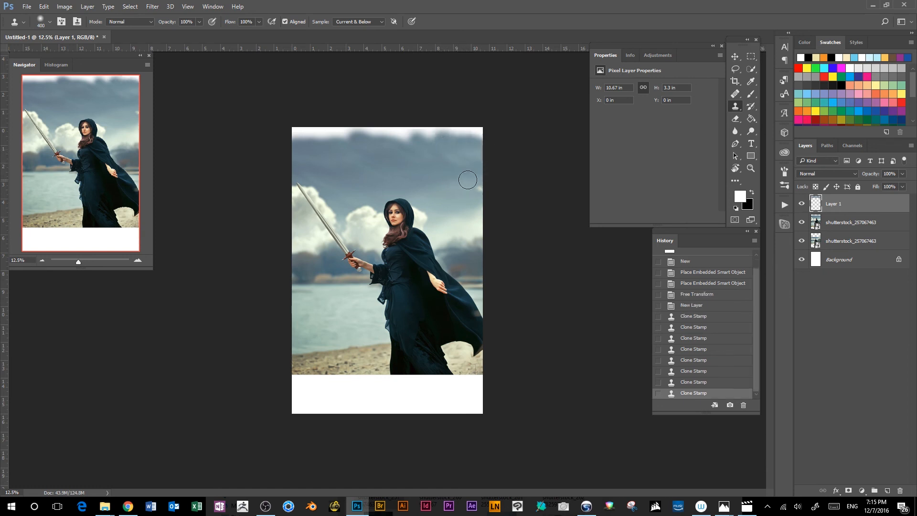
Resample the sky and clone it along the cover's top edge to fill the remaining white gaps
left_click(440, 161, "alt")
left_click(477, 131)
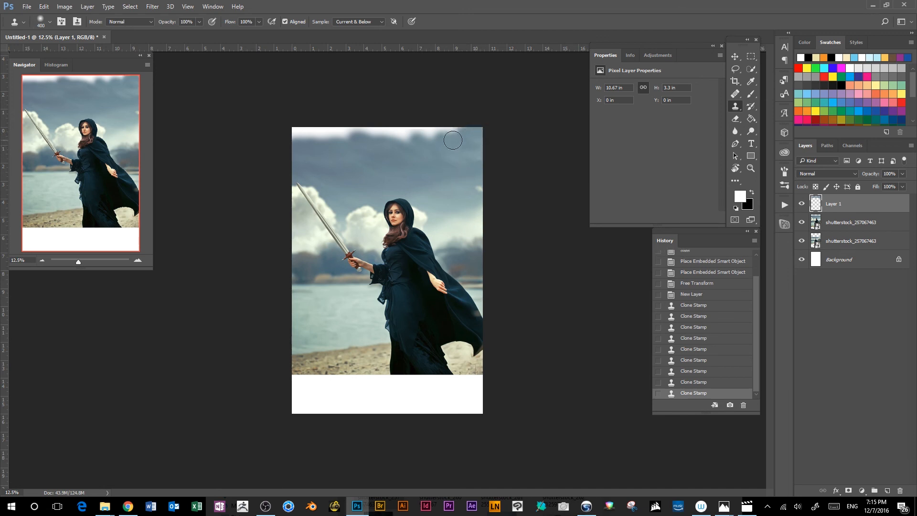
left_click(451, 126)
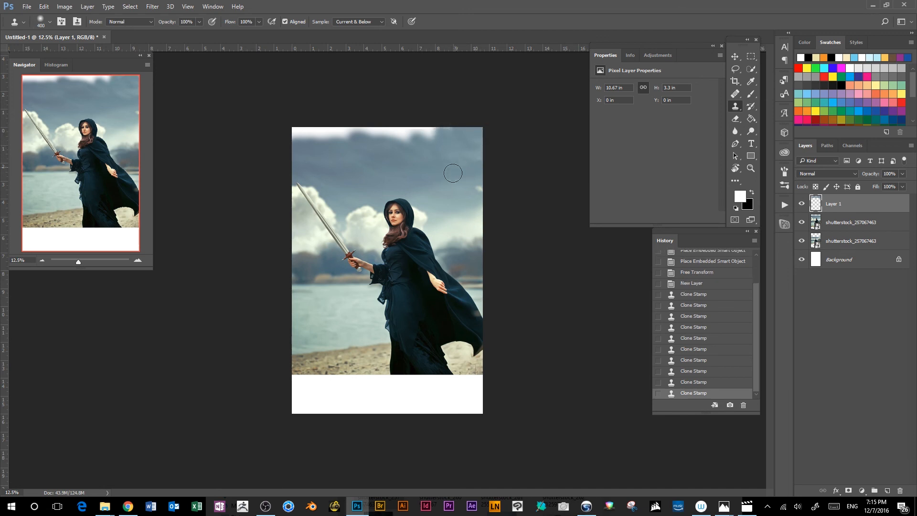
left_click(444, 131)
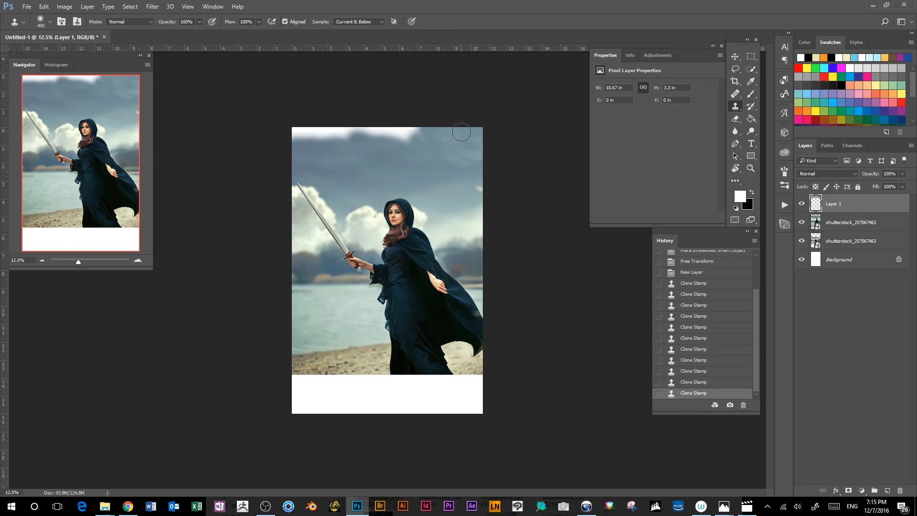
left_click(417, 159, "alt")
mouse_move(417, 140)
left_mouse_down()
mouse_move(396, 139)
mouse_move(357, 136)
mouse_move(343, 124)
mouse_move(352, 137)
mouse_move(309, 126)
left_mouse_up()
left_click(385, 150, "alt")
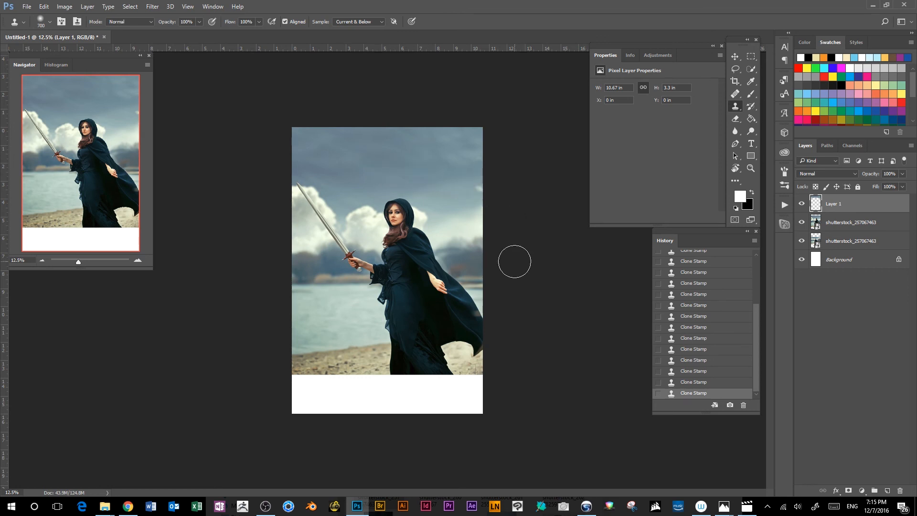
Reduce the Clone Stamp brush to 300 px and retouch the cloned sky above the woman
scroll(514, 261, "up", 2)
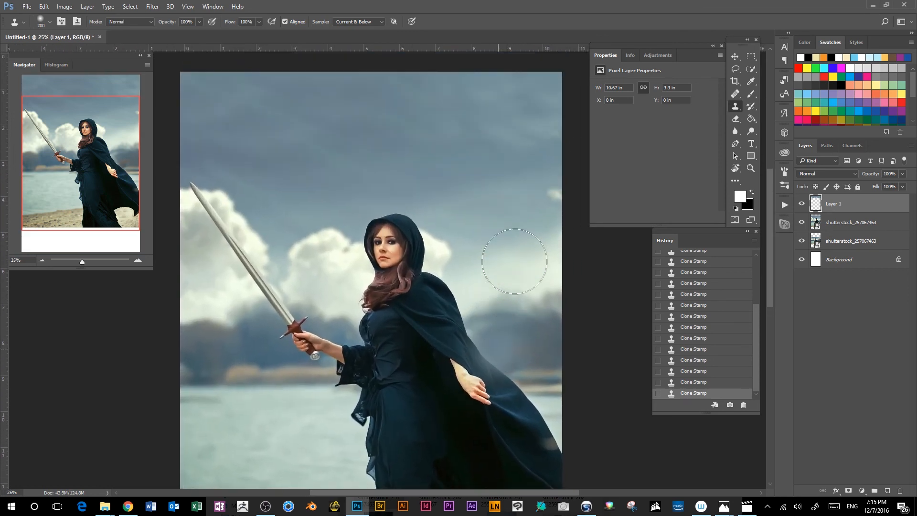
scroll(514, 261, "up", 2)
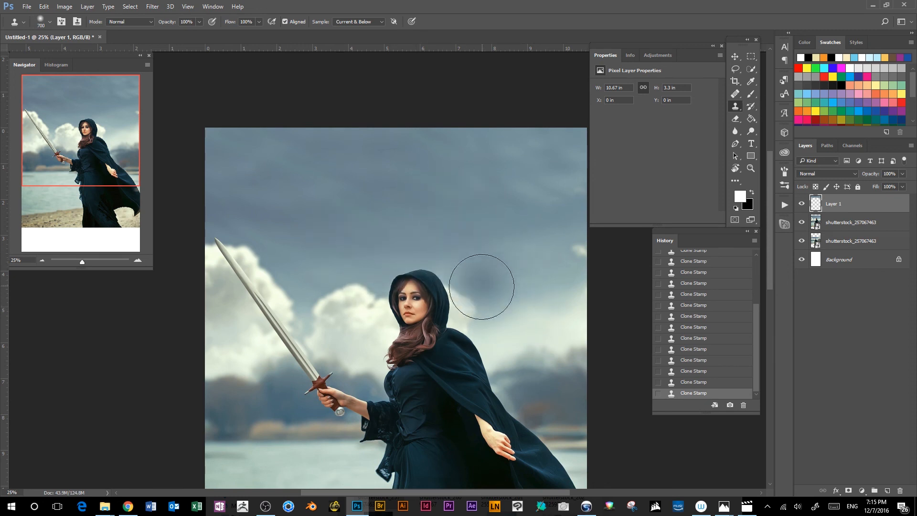
key("bracketleft")
key("bracketleft")
key("bracketleft")
key("bracketleft")
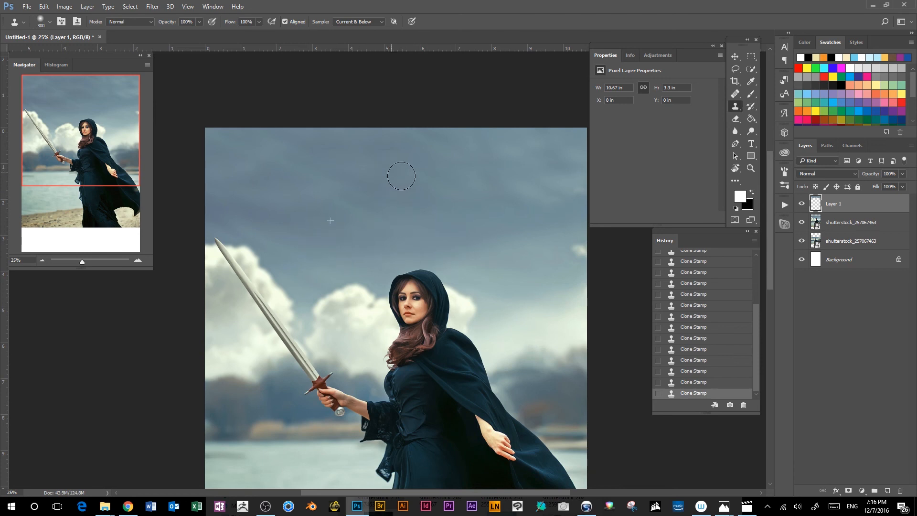
left_click_drag(393, 173, 344, 148)
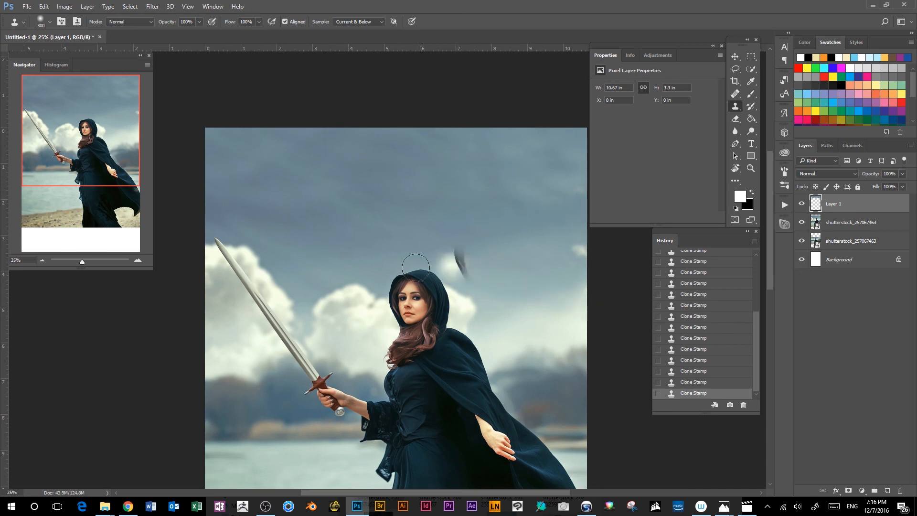
Sample the dress's left edge and clone the skirt downward into the white area below the photo
key("ctrl+minus")
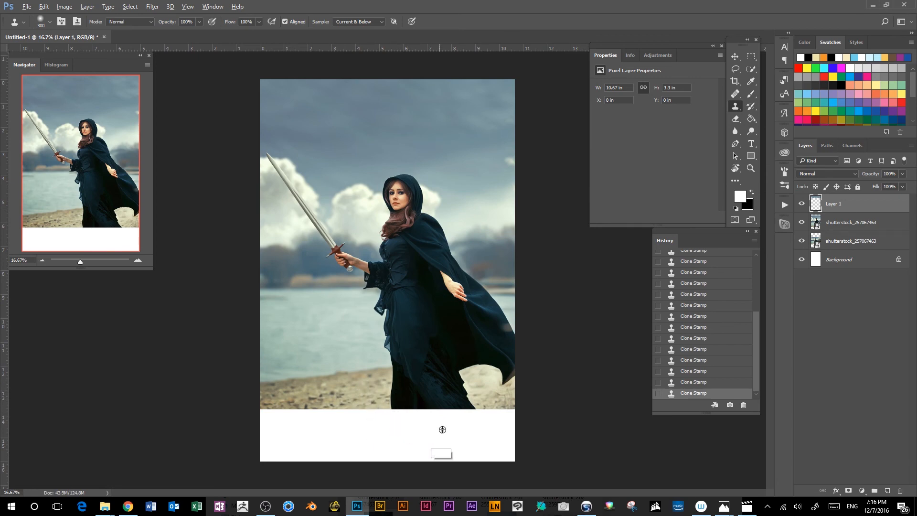
key("ctrl+plus")
key("ctrl+plus")
key("ctrl+plus")
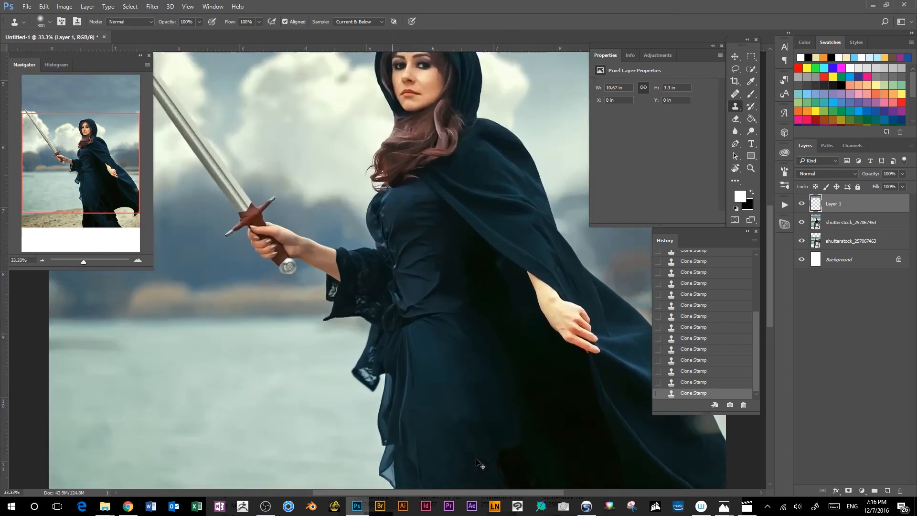
scroll(476, 459, "down", 10)
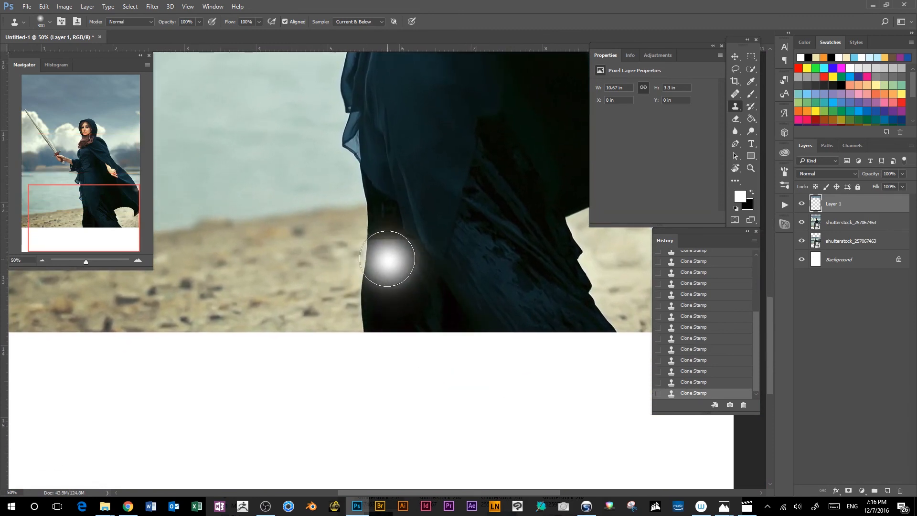
left_click(368, 238, "alt")
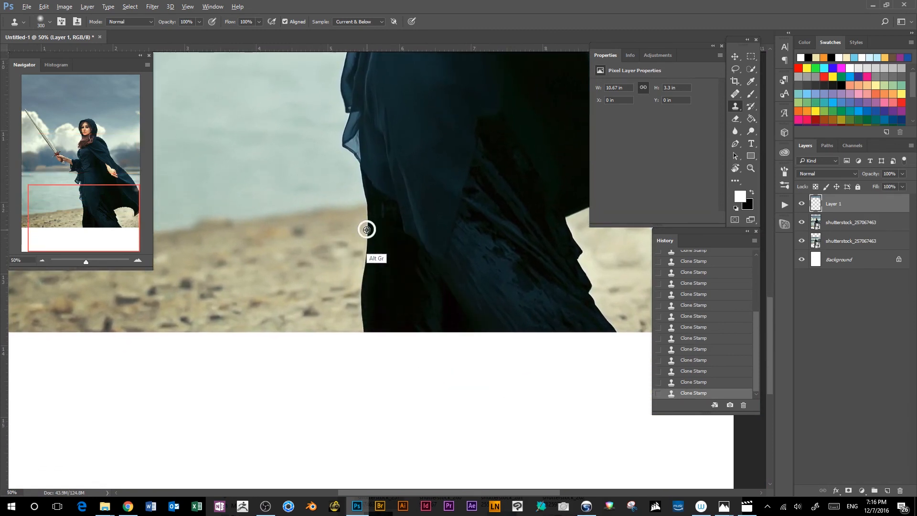
left_click_drag(367, 239, 364, 355)
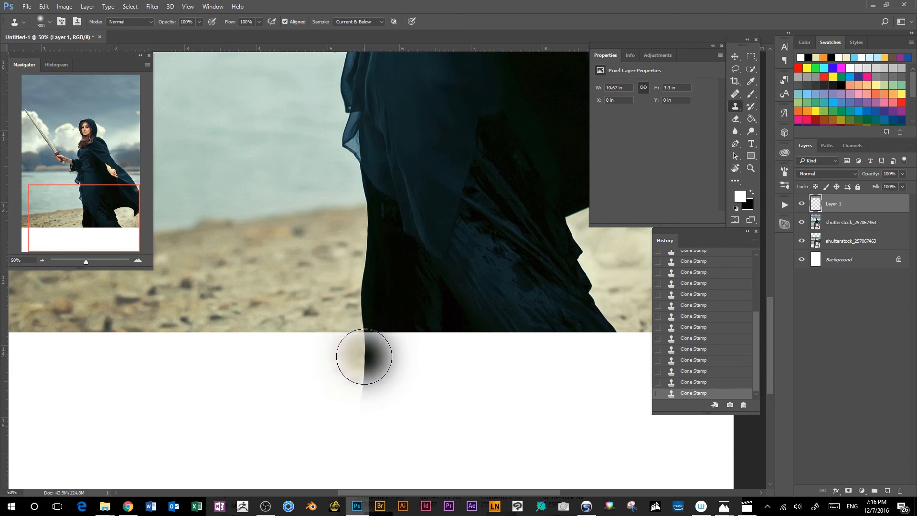
mouse_move(363, 356)
left_mouse_down()
mouse_move(348, 329)
mouse_move(397, 351)
mouse_move(542, 348)
mouse_move(583, 369)
mouse_move(573, 338)
mouse_move(614, 327)
left_mouse_up()
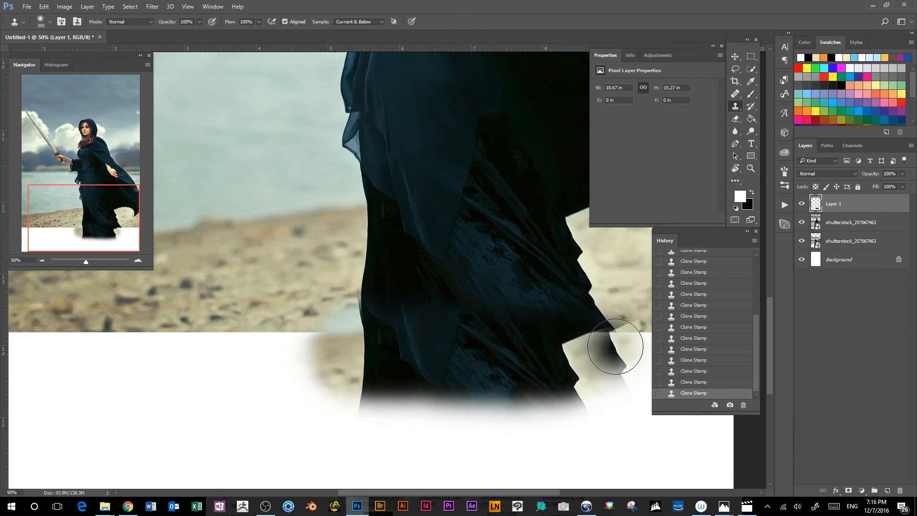
Sample the skirt's right edge and inner folds and clone them down toward the bottom of the cover
left_click(583, 276, "alt")
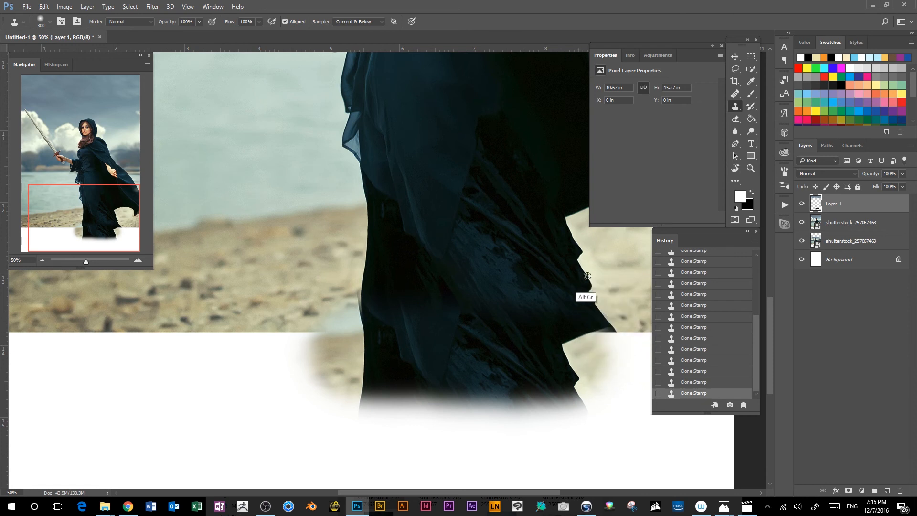
mouse_move(597, 330)
left_mouse_down()
mouse_move(615, 334)
mouse_move(621, 352)
mouse_move(593, 389)
mouse_move(566, 385)
mouse_move(620, 425)
mouse_move(548, 438)
mouse_move(503, 409)
mouse_move(430, 427)
mouse_move(421, 416)
mouse_move(385, 436)
mouse_move(389, 426)
mouse_move(421, 423)
mouse_move(487, 431)
mouse_move(508, 462)
mouse_move(527, 419)
mouse_move(554, 442)
left_mouse_up()
left_click(473, 243, "alt")
left_click(503, 336, "alt")
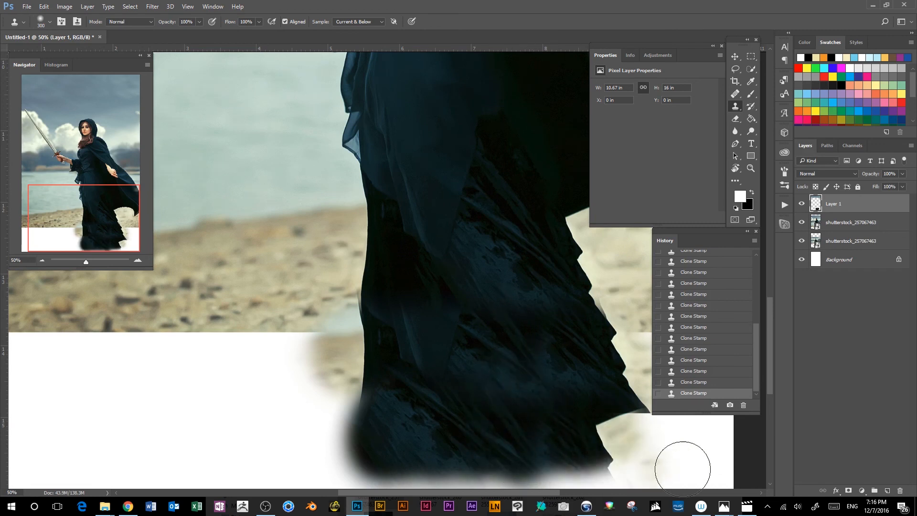
left_click_drag(697, 462, 496, 452)
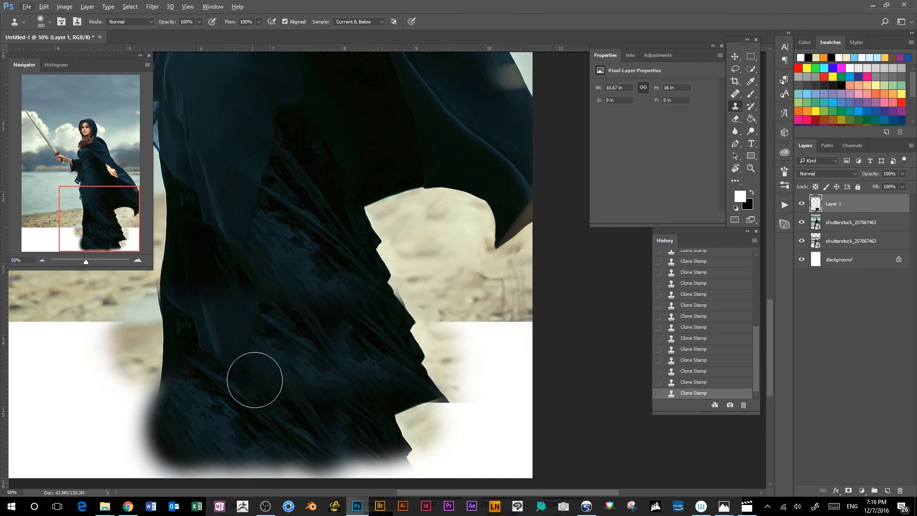
Sample the sand beneath the cape and clone it into the white area right of the skirt with a 125 px brush
left_click(436, 241, "alt")
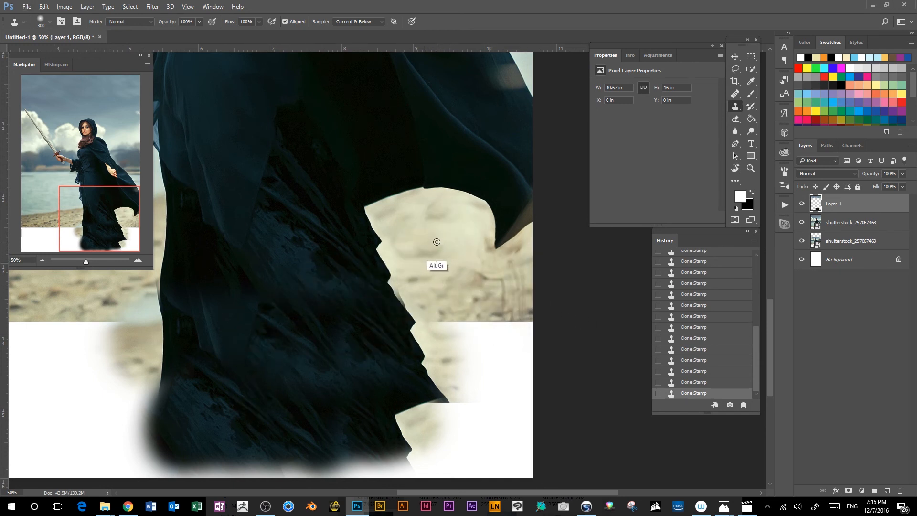
key("bracketleft")
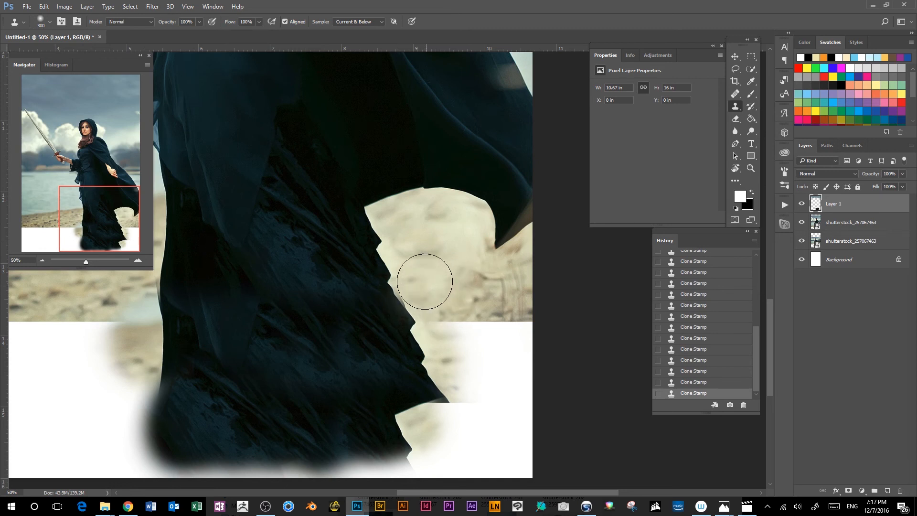
key("bracketleft")
key("bracketleft")
key("bracketleft")
key("bracketleft")
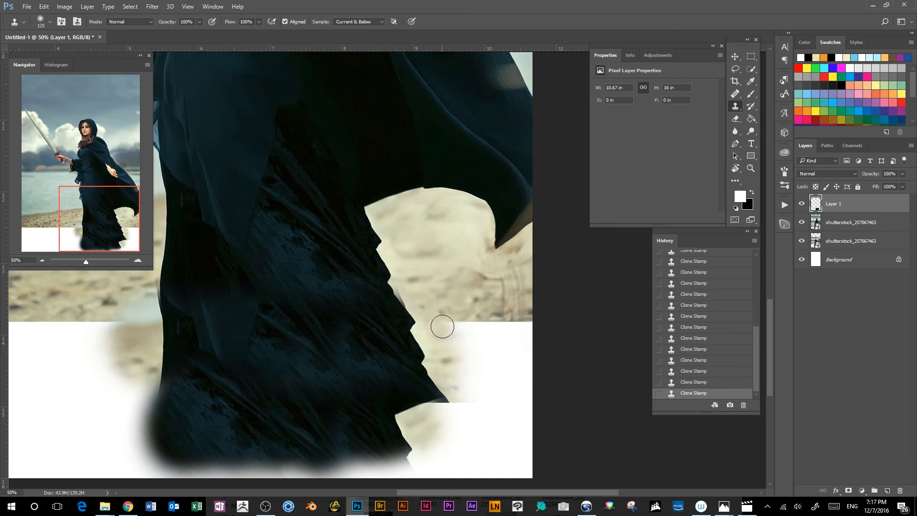
mouse_move(459, 334)
left_mouse_down()
mouse_move(530, 333)
mouse_move(535, 343)
mouse_move(470, 362)
mouse_move(506, 360)
mouse_move(517, 376)
mouse_move(509, 385)
mouse_move(466, 387)
mouse_move(469, 395)
mouse_move(509, 386)
left_mouse_up()
left_click(471, 299, "alt")
left_click(471, 347, "alt")
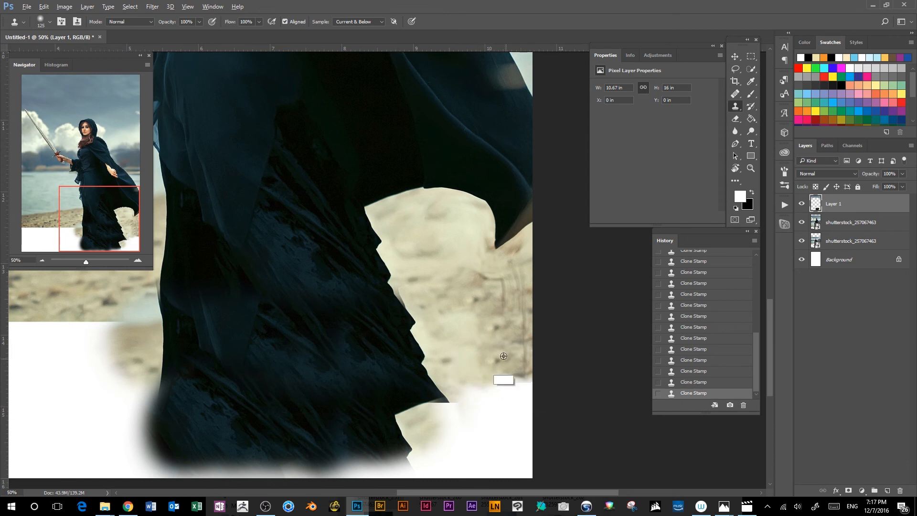
Resample the sand several times and clone it down to the cover's lower-right corner
left_click(450, 282, "alt")
mouse_move(498, 342)
left_mouse_down()
mouse_move(496, 364)
mouse_move(510, 380)
mouse_move(492, 390)
mouse_move(488, 415)
mouse_move(536, 407)
left_mouse_up()
left_click(448, 291, "alt")
mouse_move(465, 402)
left_mouse_down()
mouse_move(456, 381)
mouse_move(496, 439)
mouse_move(522, 437)
mouse_move(534, 415)
mouse_move(515, 413)
mouse_move(505, 431)
mouse_move(530, 453)
mouse_move(514, 446)
mouse_move(524, 410)
left_mouse_up()
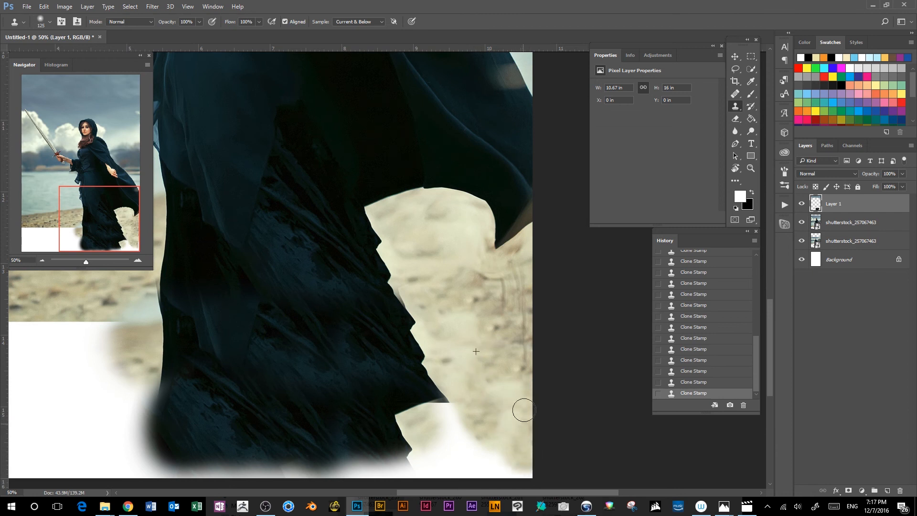
left_click(456, 289, "alt")
mouse_move(474, 435)
left_mouse_down()
mouse_move(456, 415)
mouse_move(513, 455)
mouse_move(517, 474)
mouse_move(544, 462)
left_mouse_up()
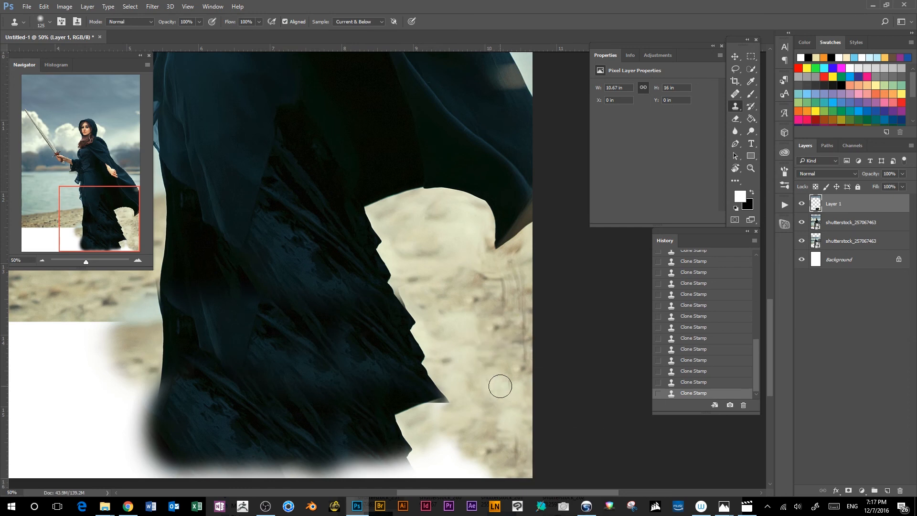
Try a much smaller Clone Stamp brush on the skirt's jagged right edge and undo the stroke
scroll(507, 392, "down", 2)
scroll(507, 392, "left", 1)
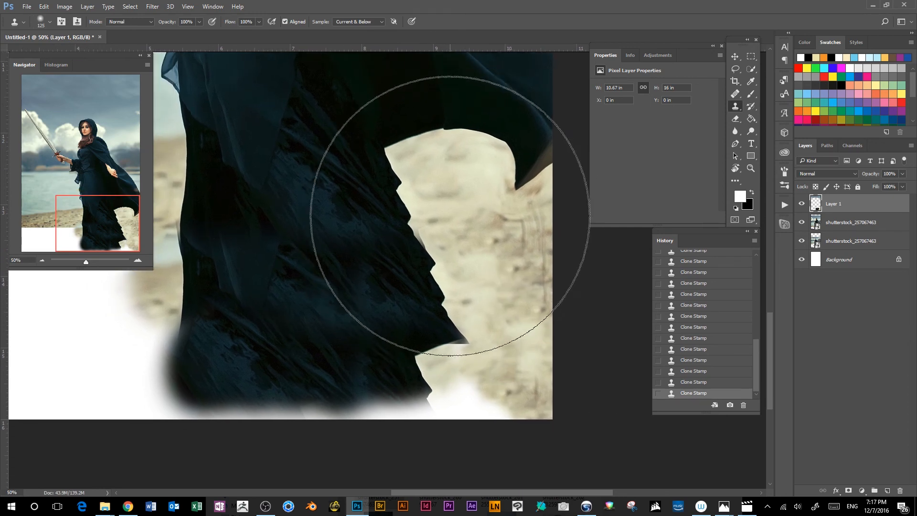
key("bracketleft")
key("bracketleft")
key("bracketleft")
key("bracketleft")
key("bracketleft")
key("bracketleft")
key("bracketleft")
key("bracketleft")
key("bracketleft")
key("bracketleft")
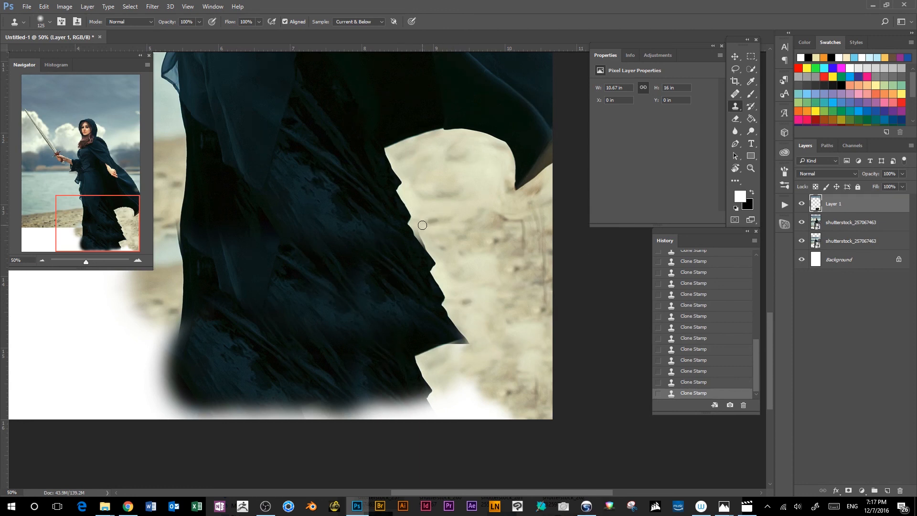
left_click(449, 272)
key("ctrl+z")
Erase the stray cloned smudge along the skirt's right edge with a small Eraser brush
key("e")
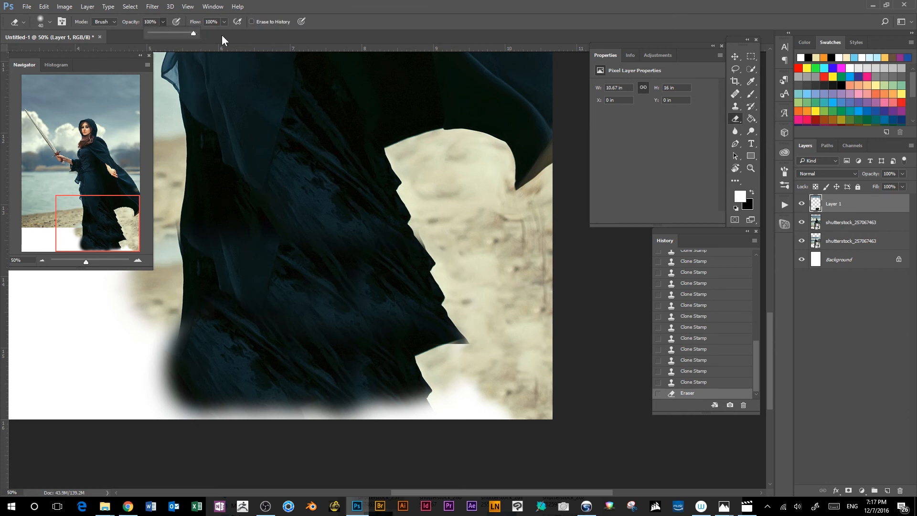
left_click(753, 93)
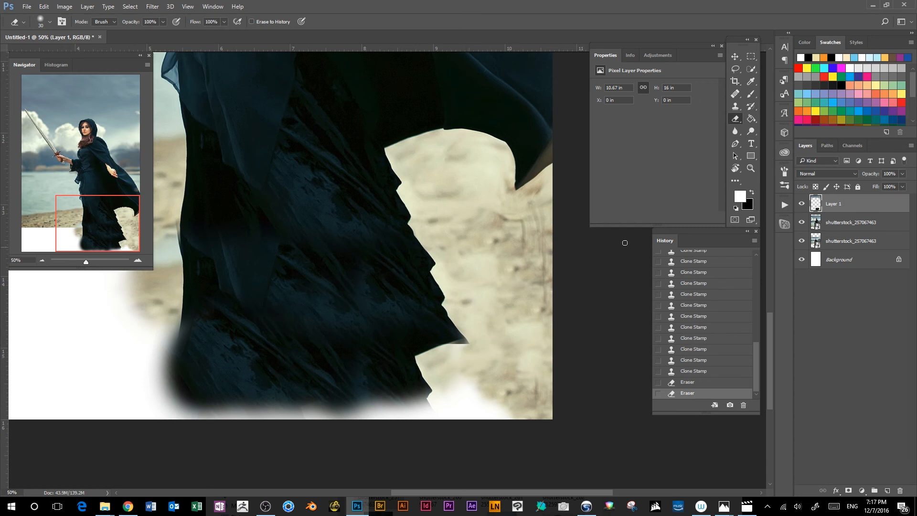
Sample the sand with a 150 px Clone Stamp brush and clone it into the white gap right of the skirt's hem
left_click(736, 106)
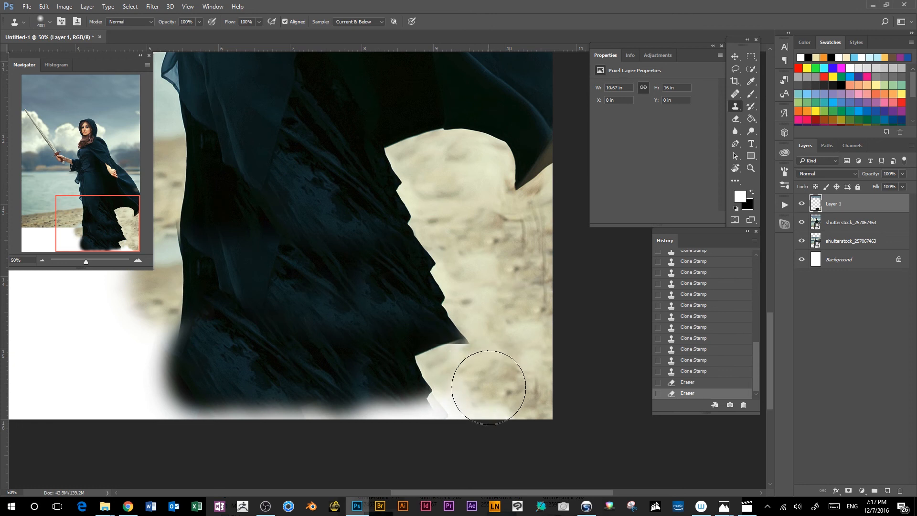
key("bracketleft")
key("bracketleft")
key("bracketleft")
key("bracketleft")
key("bracketleft")
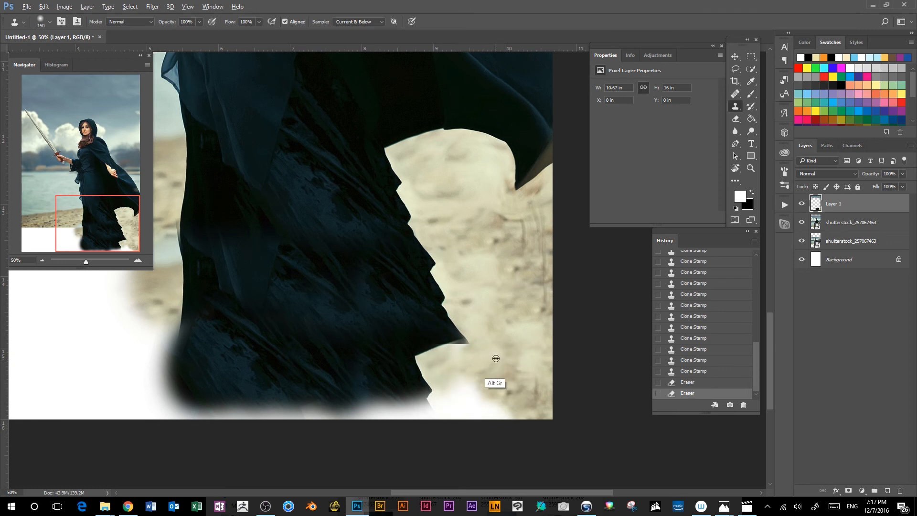
left_click(515, 336, "alt")
mouse_move(467, 385)
left_mouse_down()
mouse_move(498, 416)
mouse_move(512, 399)
mouse_move(520, 411)
left_mouse_up()
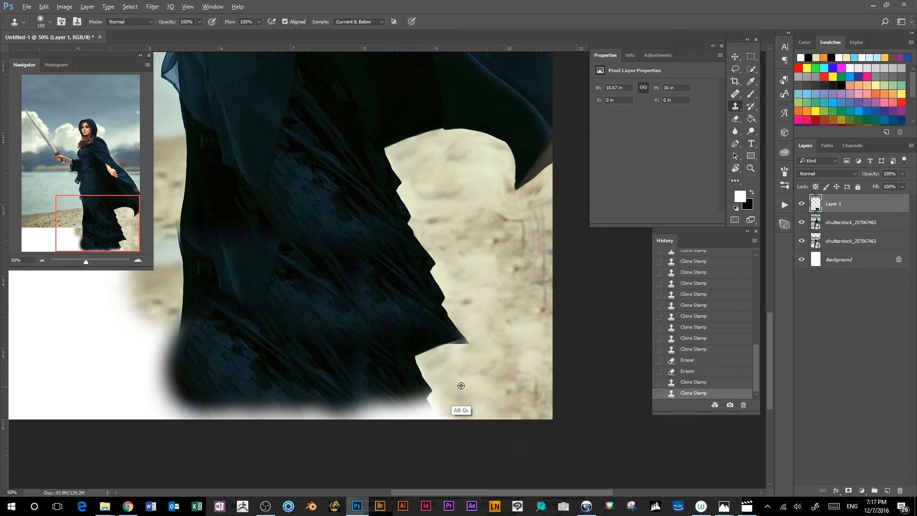
Resample the sand and dress fabric and clone them over the white strip along the cover's bottom edge
left_click(460, 385, "alt")
mouse_move(439, 415)
left_mouse_down()
mouse_move(414, 402)
mouse_move(422, 427)
mouse_move(390, 401)
mouse_move(329, 421)
mouse_move(306, 401)
mouse_move(279, 416)
mouse_move(239, 405)
mouse_move(217, 424)
mouse_move(181, 418)
left_mouse_up()
left_click(399, 387, "alt")
left_click(311, 345, "alt")
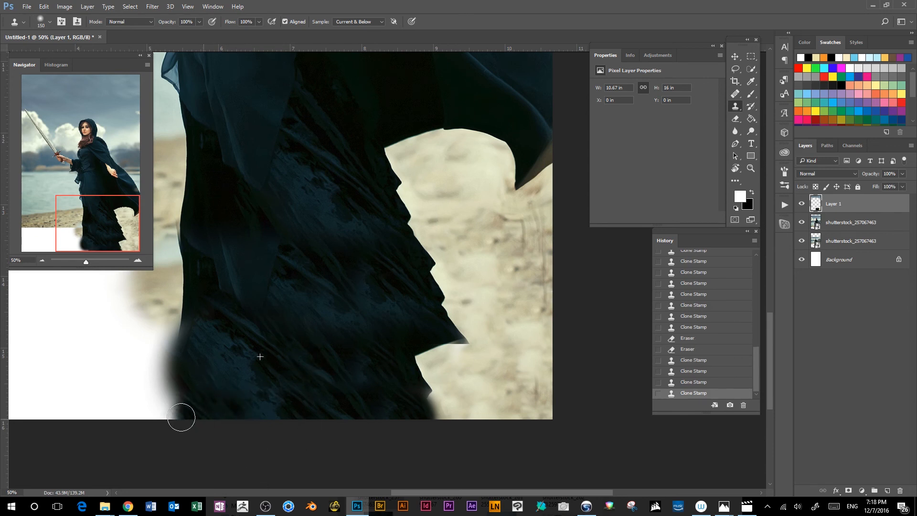
Sample the beach sand left of the skirt and clone it across the upper part of the white area below it
scroll(382, 381, "left", 5)
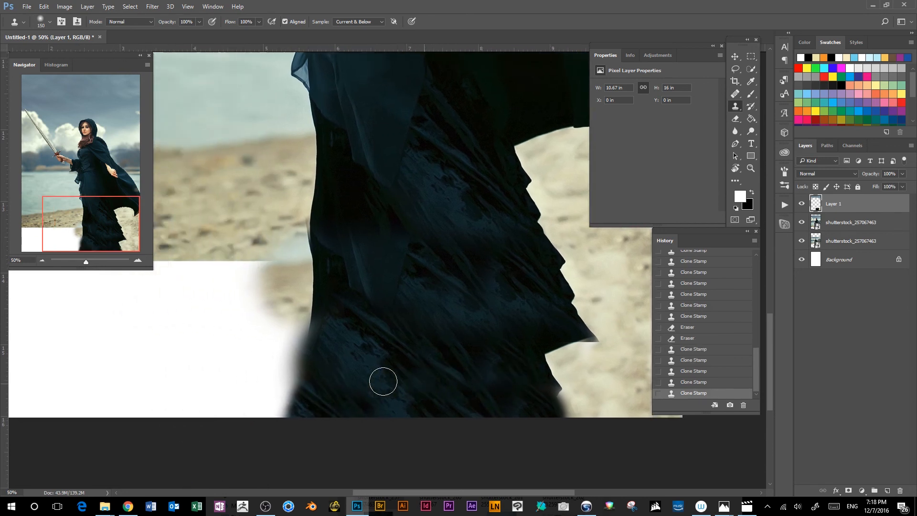
left_click_drag(383, 382, 435, 390)
left_click(449, 366)
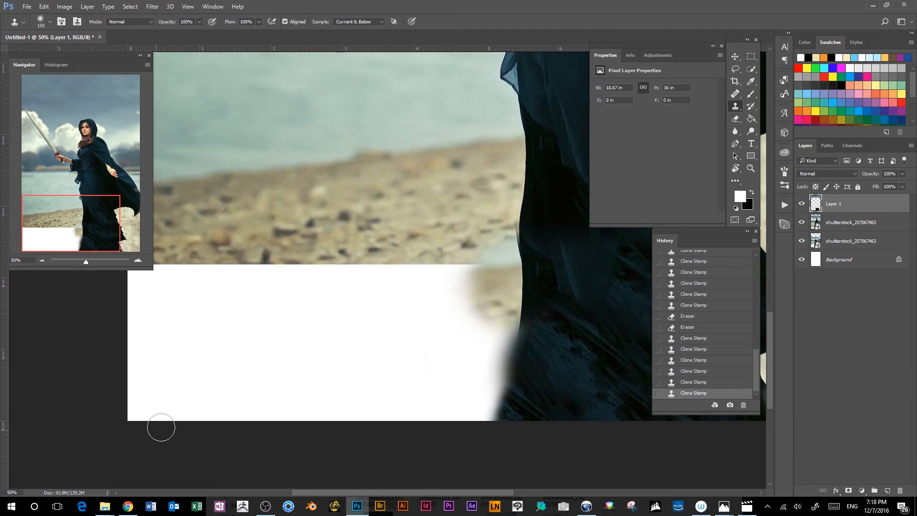
left_click(488, 198, "alt")
mouse_move(485, 276)
left_mouse_down()
mouse_move(441, 269)
mouse_move(302, 279)
mouse_move(294, 273)
mouse_move(300, 267)
mouse_move(212, 298)
mouse_move(167, 276)
mouse_move(174, 271)
mouse_move(158, 275)
mouse_move(187, 280)
mouse_move(159, 328)
mouse_move(265, 296)
mouse_move(337, 281)
mouse_move(356, 287)
mouse_move(330, 321)
left_mouse_up()
left_click(412, 217, "alt")
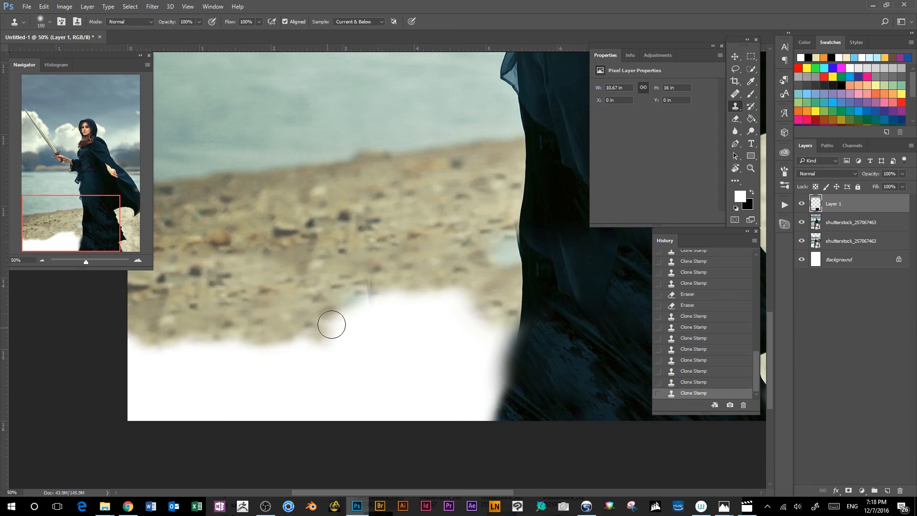
Resample the sand to fill the rest of the white area left of the skirt and cover the pale watery patch
left_click(409, 251, "alt")
mouse_move(389, 311)
left_mouse_down()
mouse_move(395, 280)
mouse_move(426, 295)
mouse_move(356, 356)
mouse_move(248, 353)
mouse_move(227, 334)
mouse_move(158, 348)
mouse_move(194, 365)
mouse_move(190, 402)
mouse_move(318, 416)
mouse_move(368, 403)
mouse_move(419, 353)
mouse_move(416, 303)
mouse_move(416, 348)
mouse_move(454, 338)
mouse_move(465, 359)
mouse_move(422, 397)
mouse_move(380, 403)
mouse_move(398, 395)
mouse_move(395, 418)
mouse_move(483, 395)
mouse_move(450, 344)
mouse_move(499, 322)
mouse_move(483, 401)
left_mouse_up()
left_click(389, 247, "alt")
left_click(393, 293, "alt")
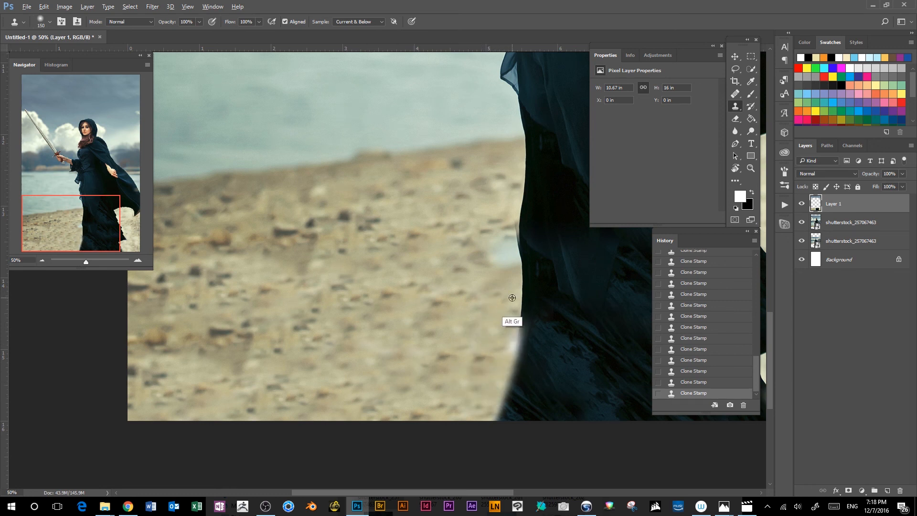
left_click(470, 285, "alt")
left_click_drag(499, 249, 504, 262)
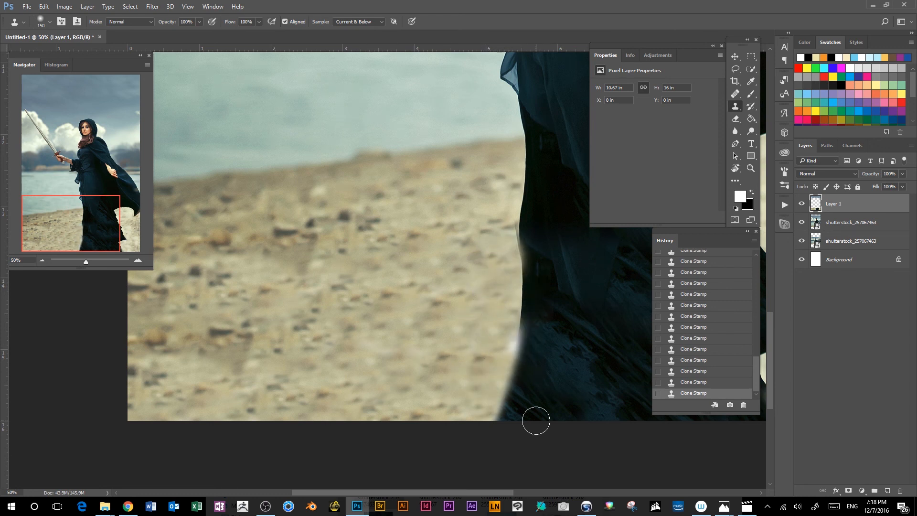
Add a new layer and clone the cape's sloping outer edge onto the skirt's lower-right side
key("ctrl+minus")
key("ctrl+minus")
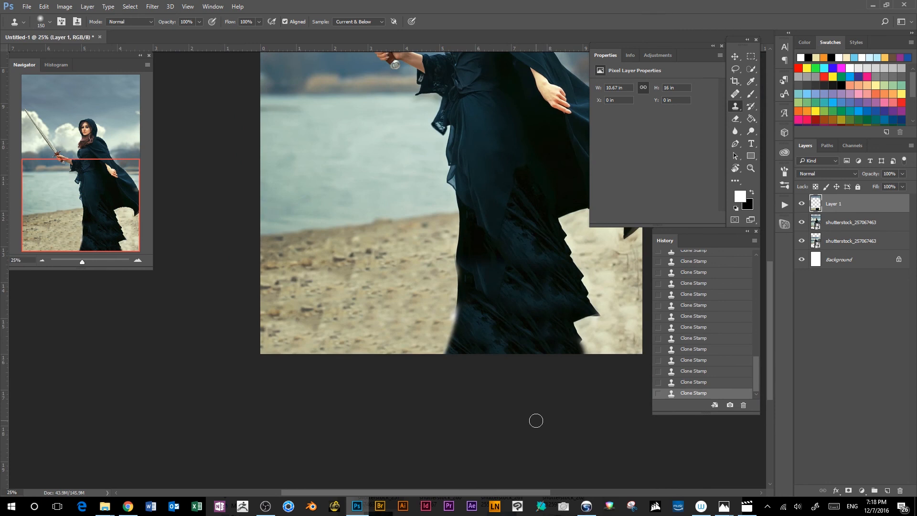
left_click_drag(536, 420, 424, 468)
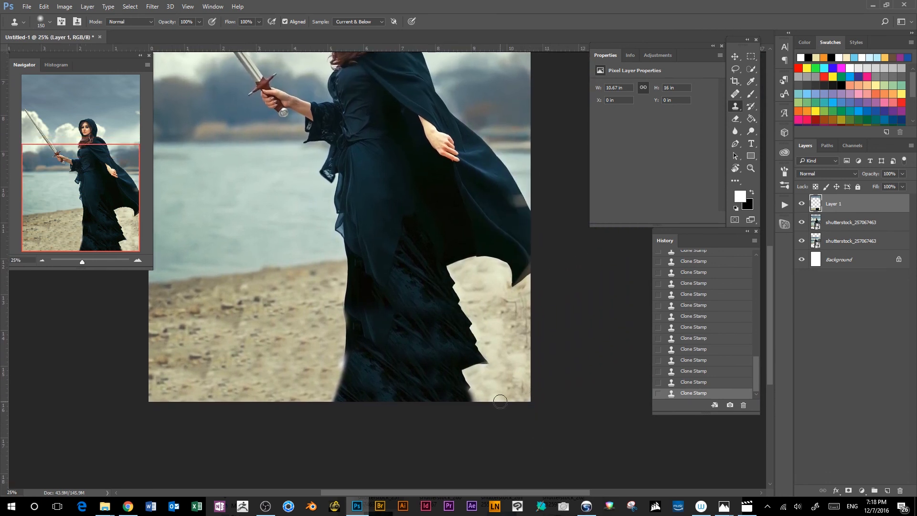
left_click(888, 491)
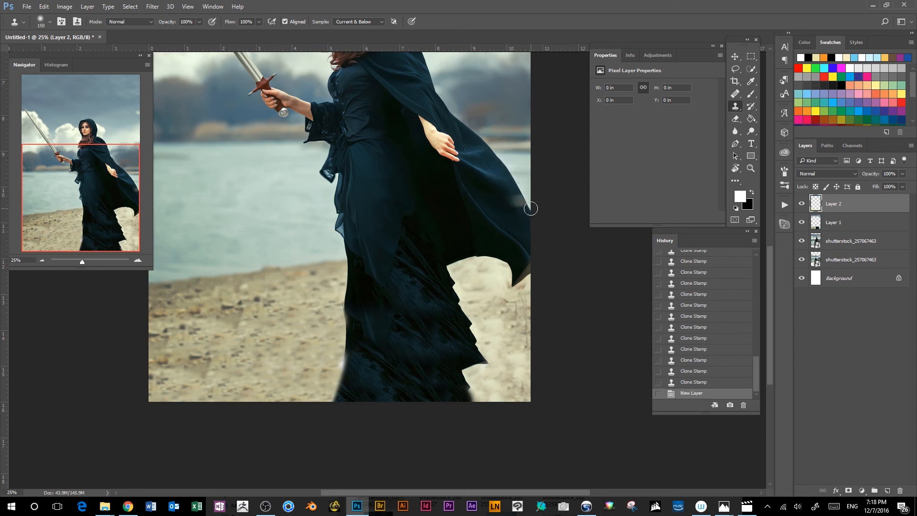
key("alt")
left_click(496, 154, "alt")
mouse_move(489, 364)
left_mouse_down()
mouse_move(511, 398)
mouse_move(480, 366)
mouse_move(500, 402)
mouse_move(481, 376)
mouse_move(489, 398)
mouse_move(467, 384)
left_mouse_up()
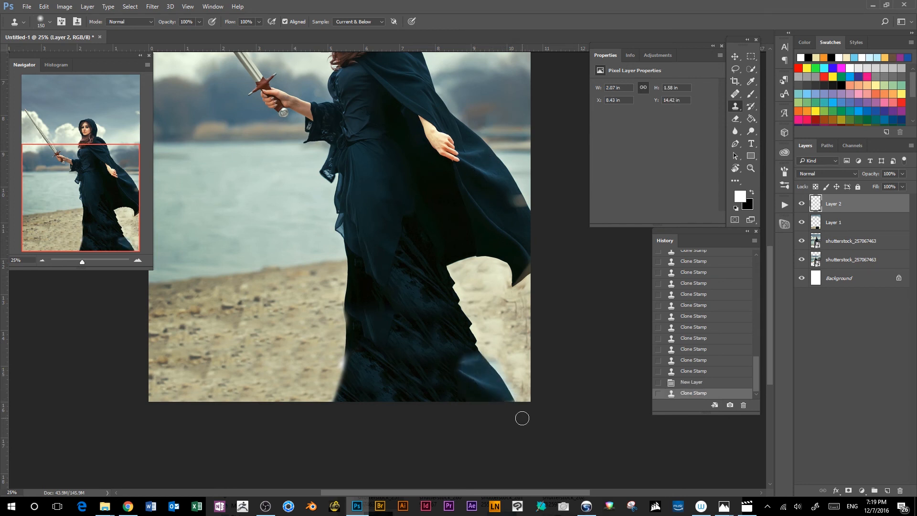
left_click(506, 398)
Erase the pale halo around the right edge of the cloned cape fabric at the skirt's lower right
key("ctrl+plus")
key("ctrl+plus")
key("ctrl+plus")
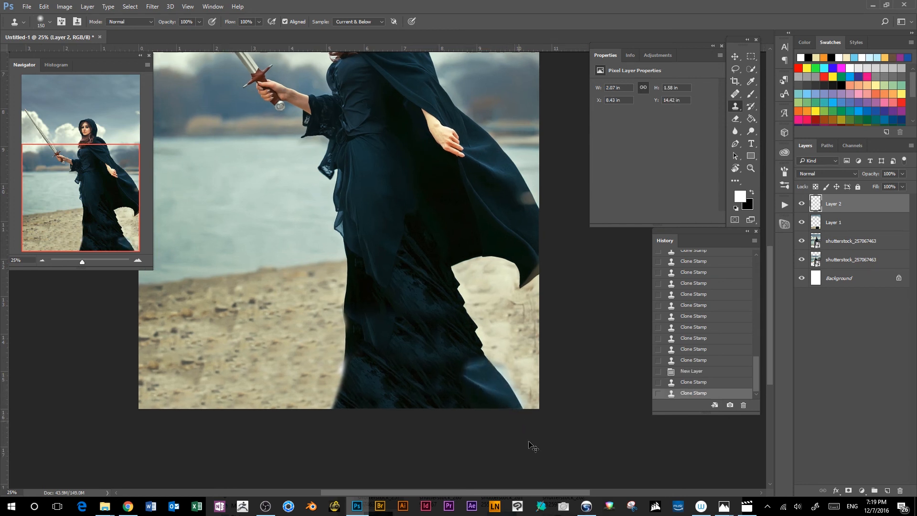
left_click_drag(528, 442, 219, 153)
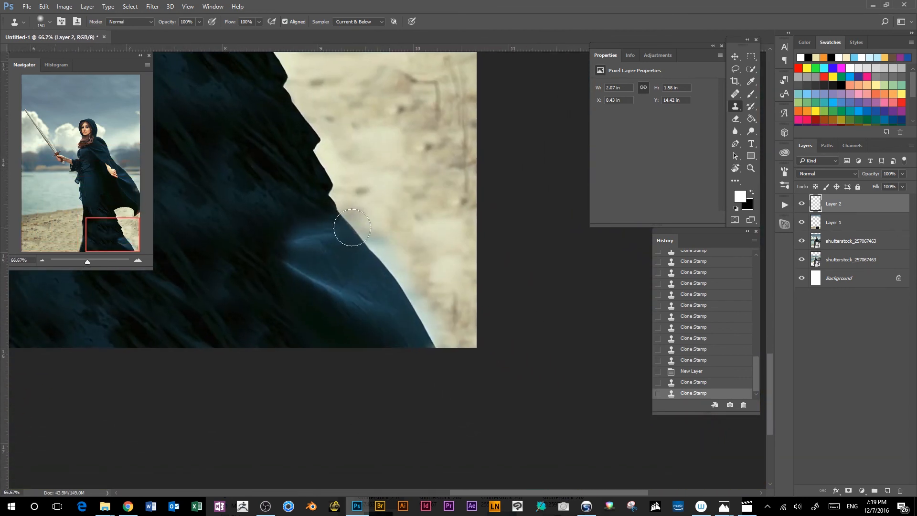
left_click(736, 68)
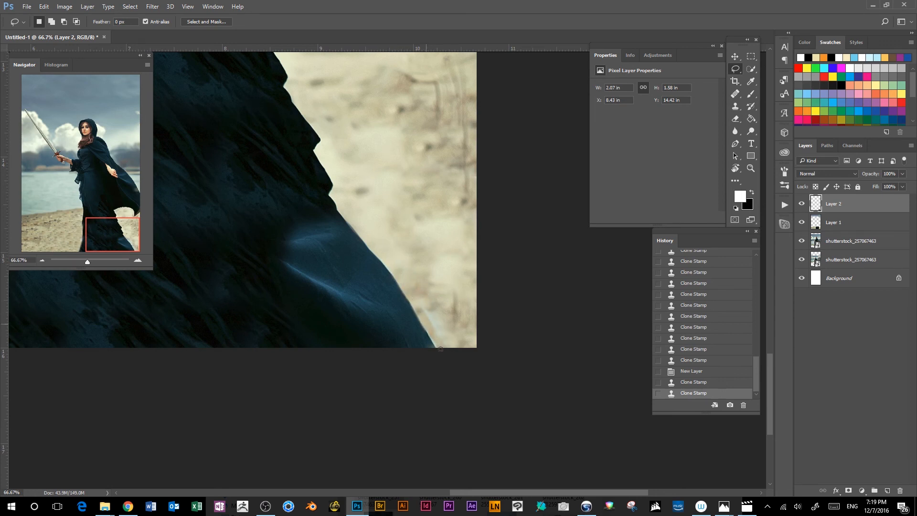
left_click(440, 307)
Try erasing the pale fringe along the skirt's left edge on Layer 1 and undo the last eraser stroke
key("ctrl+minus")
key("ctrl+minus")
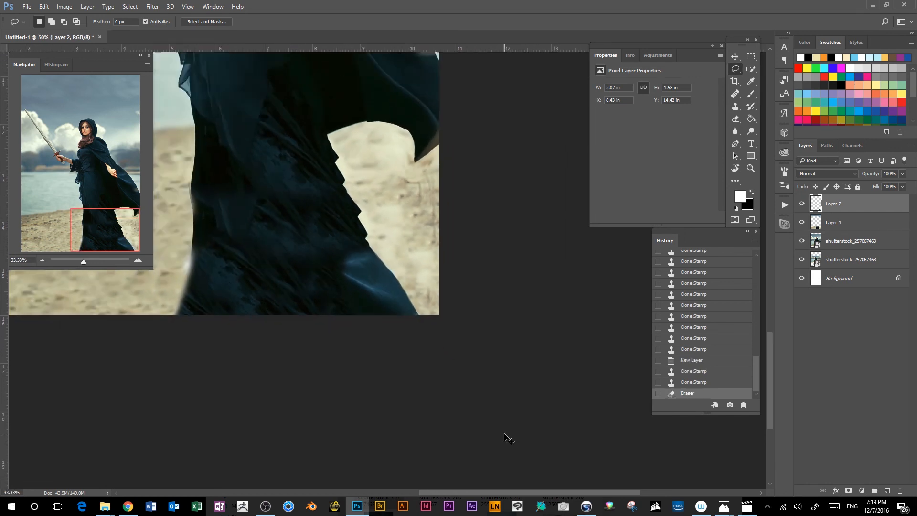
scroll(504, 436, "left", 3)
scroll(504, 436, "up", 1)
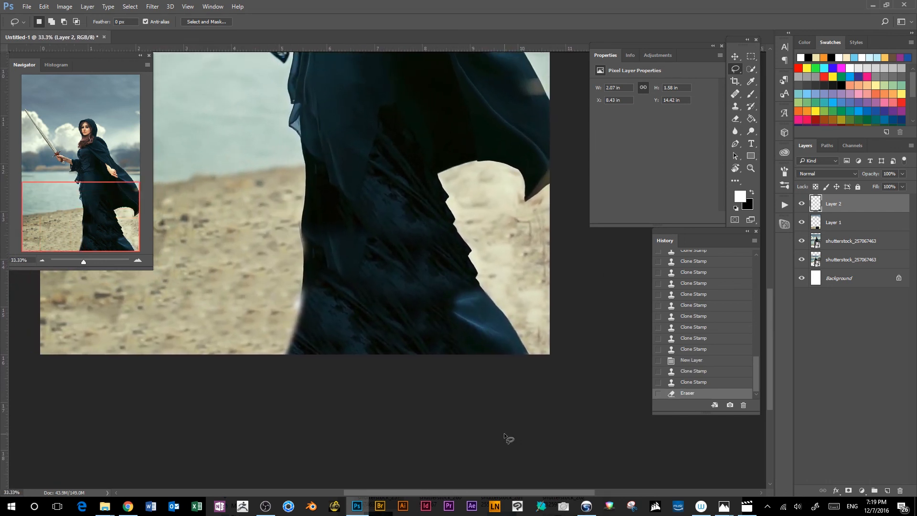
key("ctrl+plus")
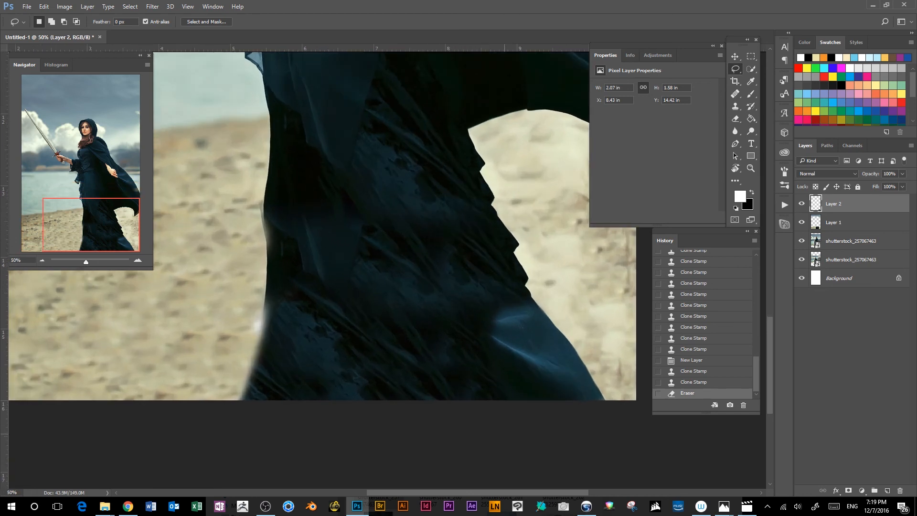
scroll(330, 226, "left", 3)
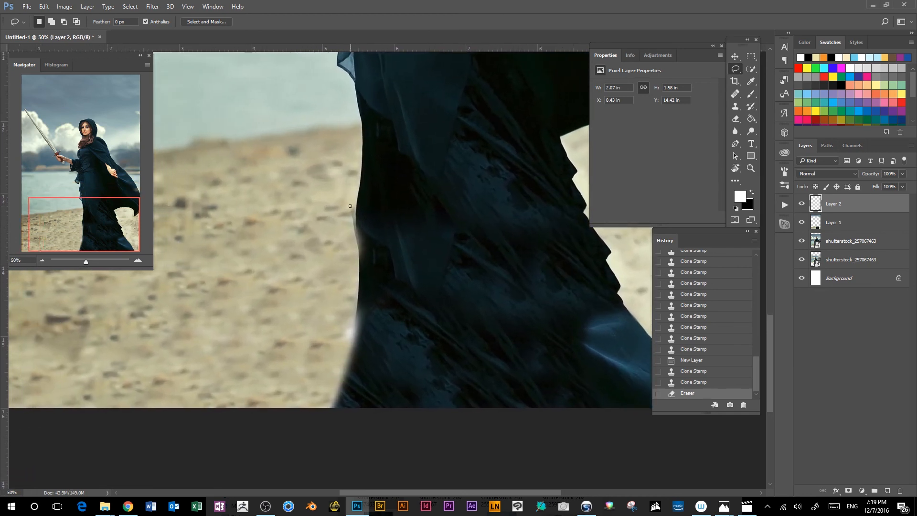
left_click(841, 222)
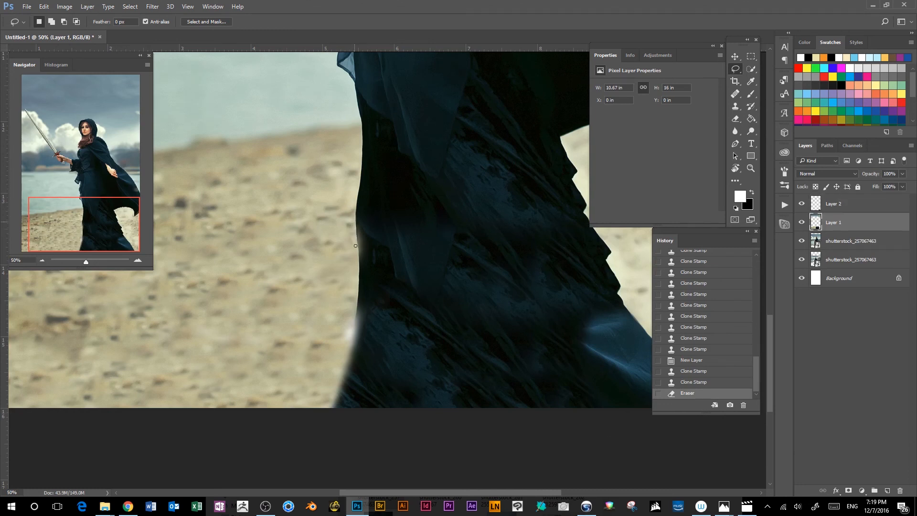
left_click_drag(355, 251, 354, 260)
left_click_drag(354, 312, 346, 352)
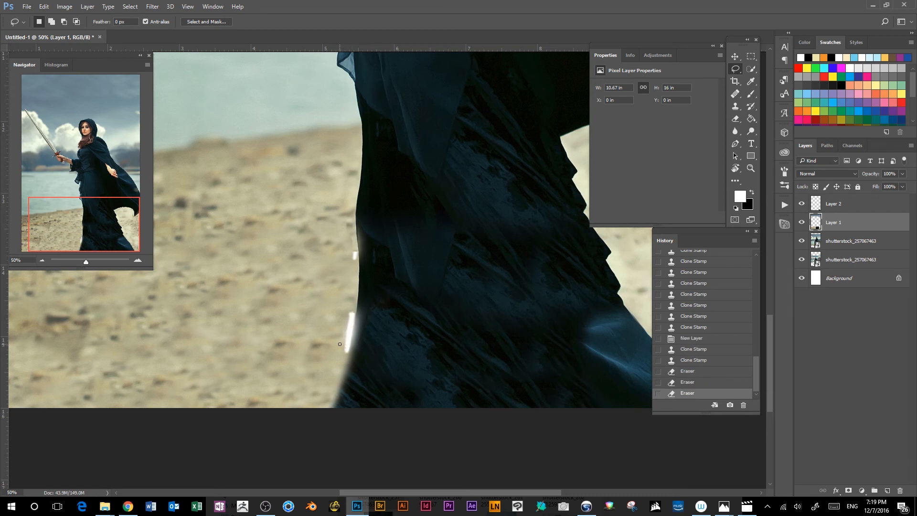
key("ctrl+z")
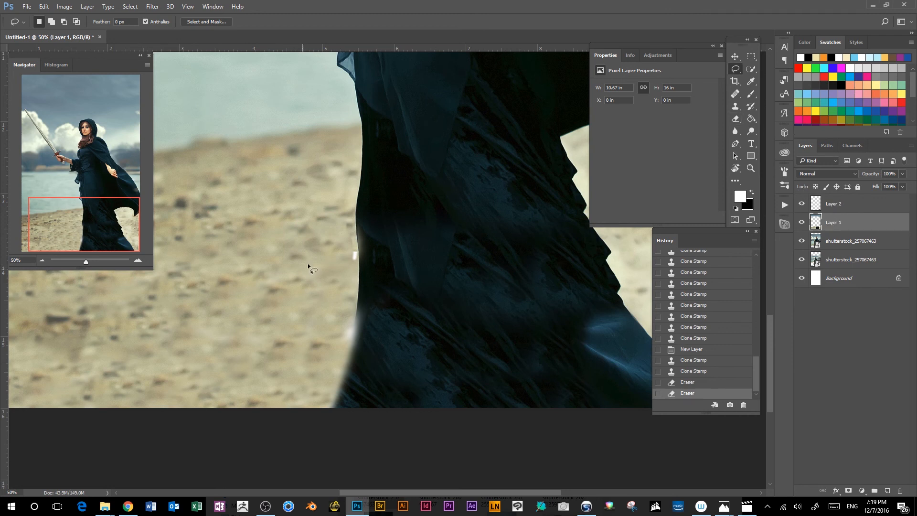
Clone sand over the small erased white spot beside the skirt's left edge on Layer 1
left_click(735, 106)
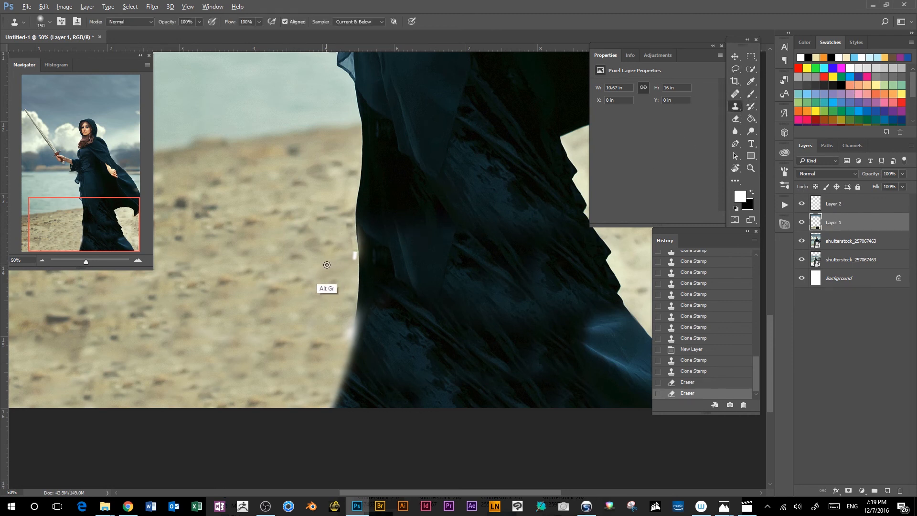
left_click_drag(346, 257, 348, 264)
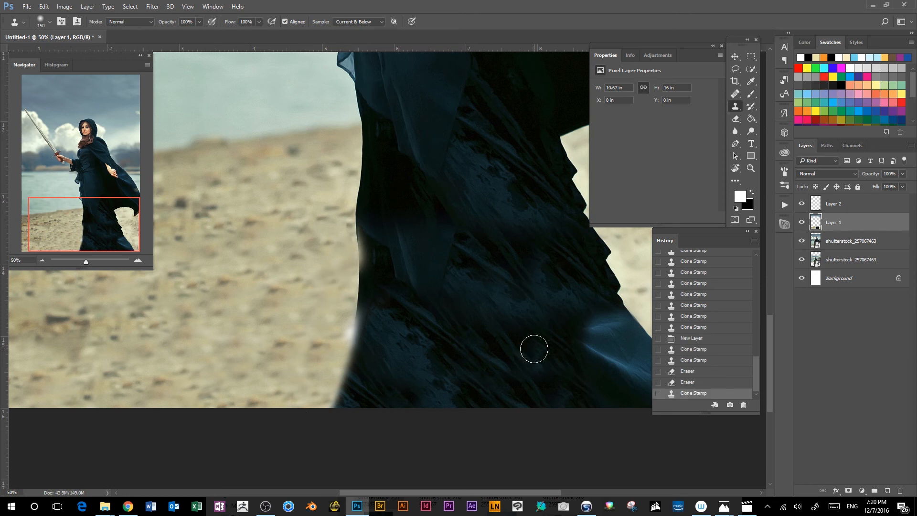
On Layer 2, sample the dark dress fabric and clone it along the skirt's blurry left edge with a 15 px brush
left_click(832, 206)
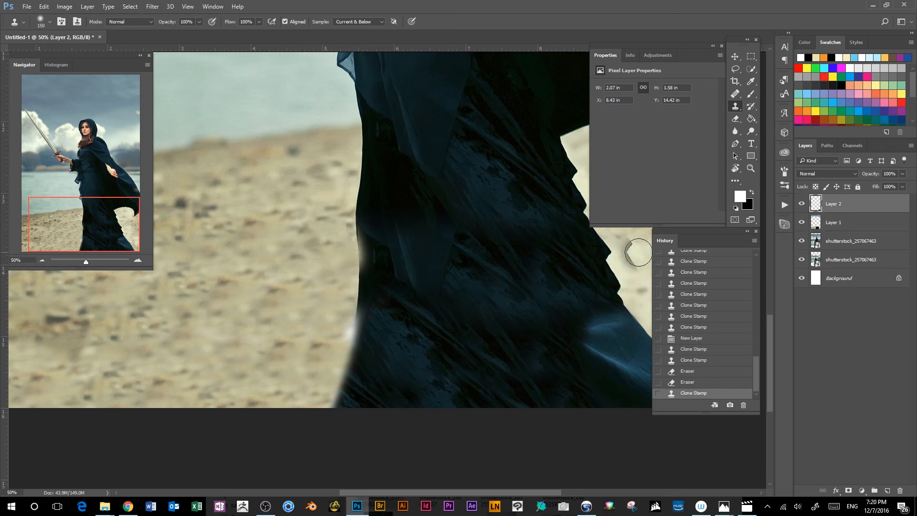
left_click(441, 207, "alt")
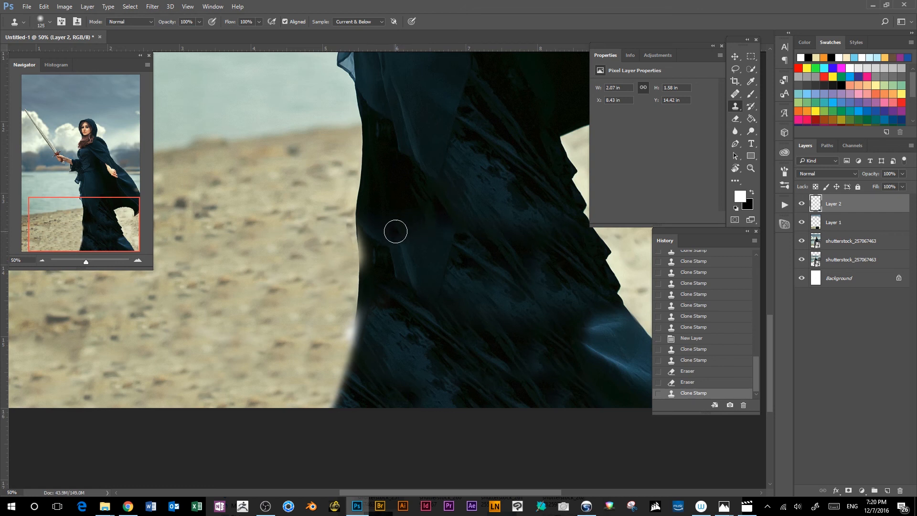
key("bracketleft")
key("bracketleft")
key("bracketleft")
key("bracketleft")
key("bracketleft")
key("bracketleft")
key("bracketleft")
key("bracketleft")
key("bracketleft")
key("bracketleft")
key("bracketleft")
key("bracketleft")
mouse_move(359, 234)
left_mouse_down()
mouse_move(362, 282)
mouse_move(358, 232)
mouse_move(360, 264)
mouse_move(361, 232)
mouse_move(373, 253)
left_mouse_up()
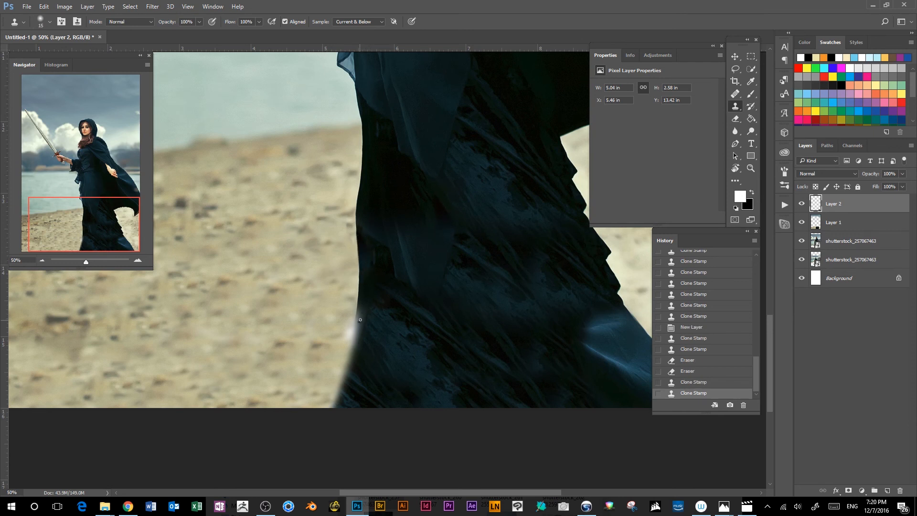
mouse_move(360, 313)
left_mouse_down()
mouse_move(363, 300)
mouse_move(363, 328)
mouse_move(353, 358)
mouse_move(358, 323)
mouse_move(336, 404)
mouse_move(353, 343)
left_mouse_up()
left_click_drag(342, 387, 352, 381)
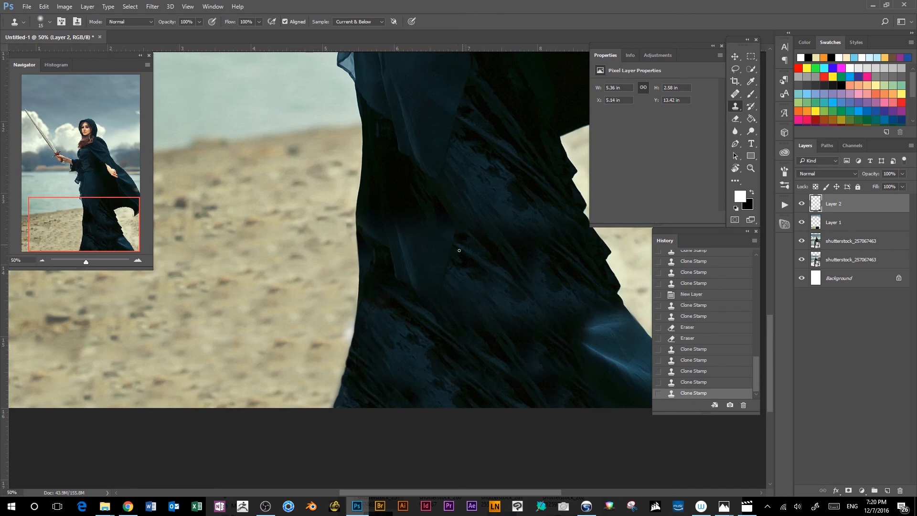
Examine the whole cover at several zoom levels to check how the cloned sky, dress and sand blend
key("ctrl+minus")
key("ctrl+minus")
key("ctrl+minus")
key("ctrl+minus")
key("ctrl+minus")
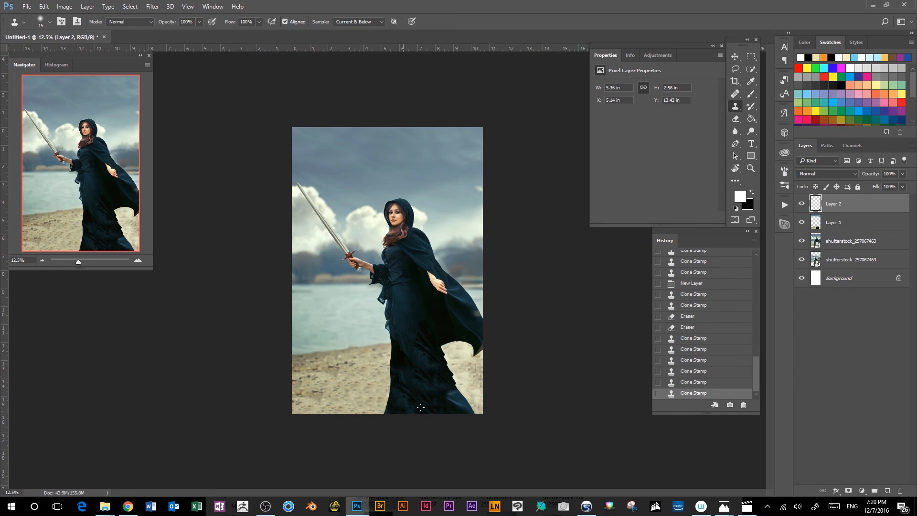
key("ctrl+plus")
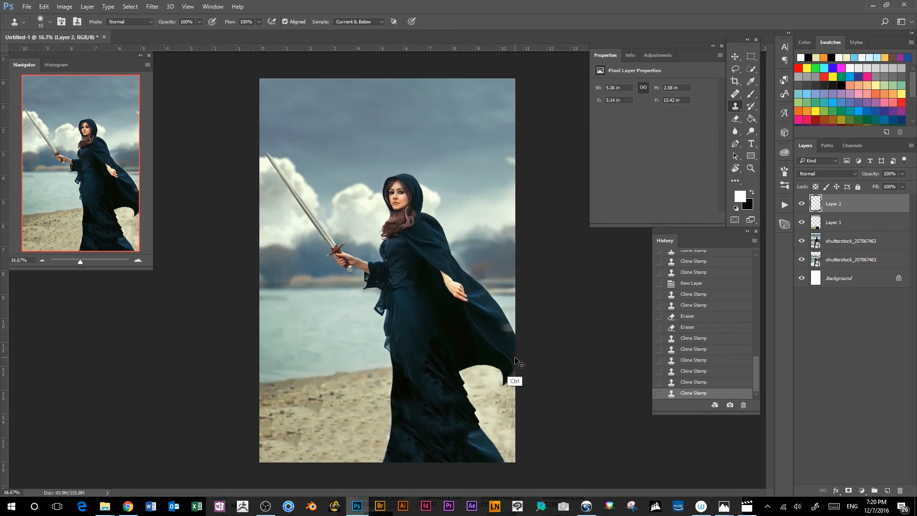
key("ctrl+minus")
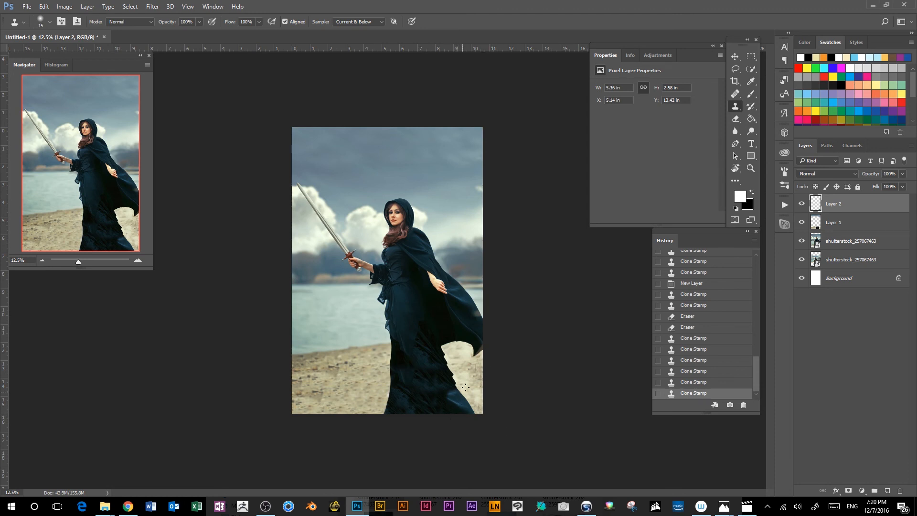
key("ctrl+minus")
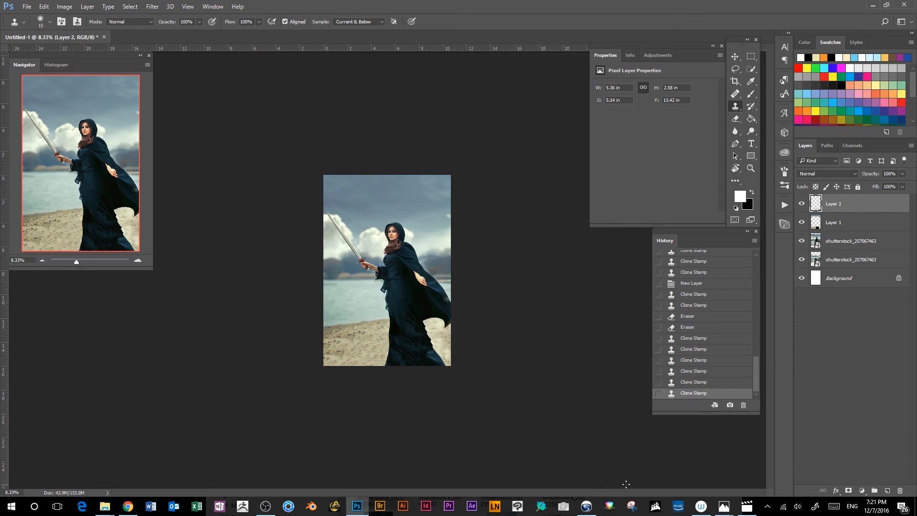
key("ctrl+plus")
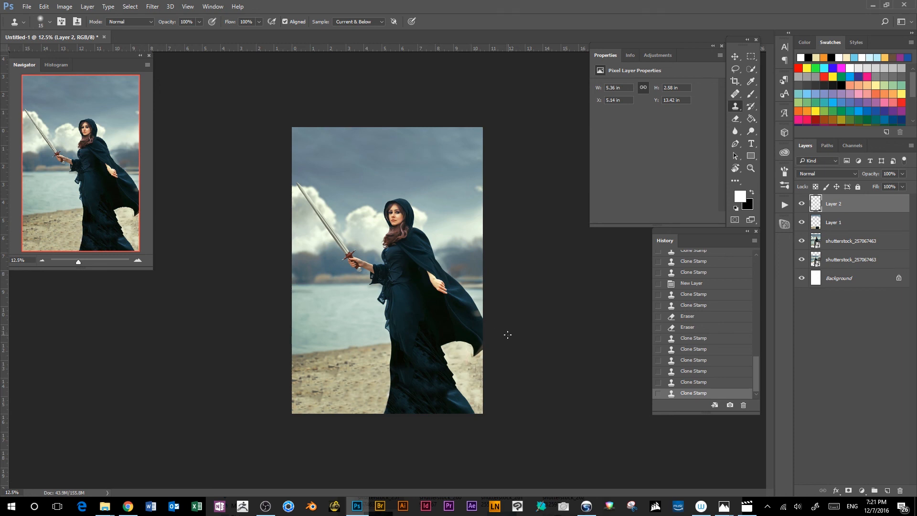
key("ctrl+minus")
key("ctrl+plus")
key("ctrl+plus")
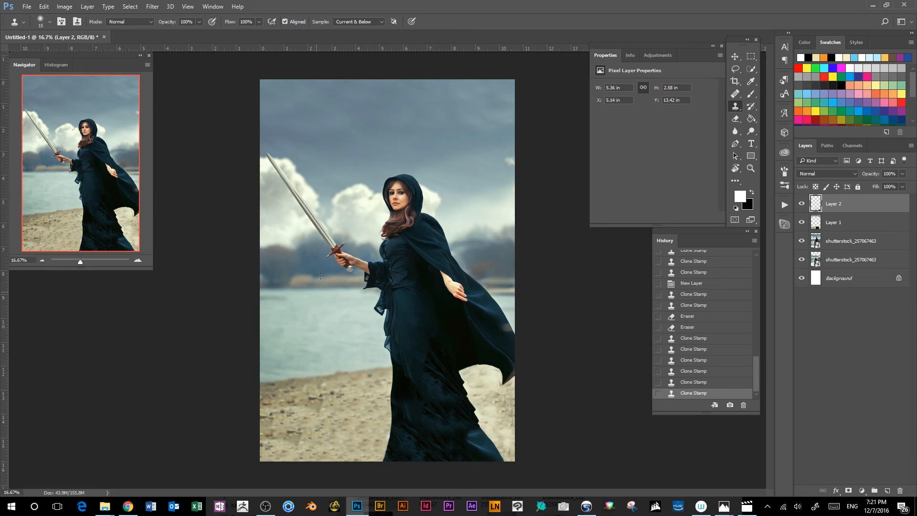
Place the texture image 22 from the Lost and Taken folder of Stock - Textures as a linked file on the cover
key("ctrl+minus")
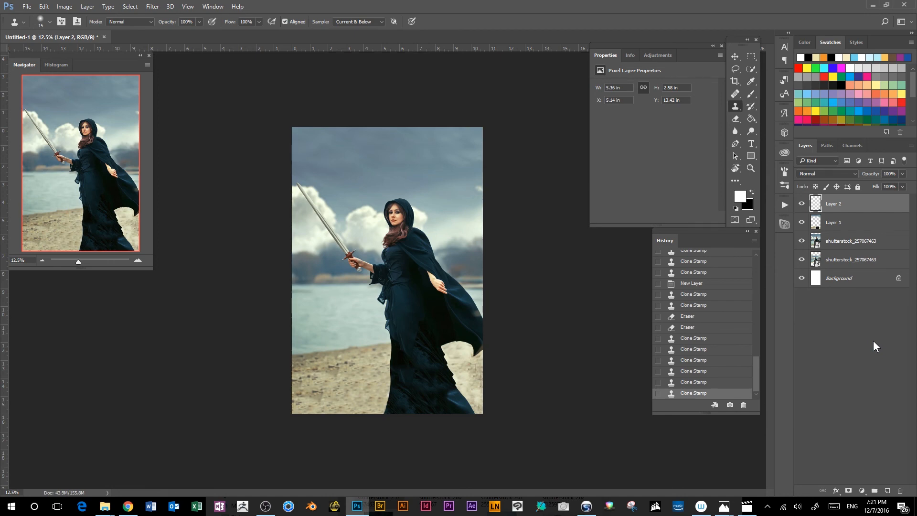
key("ctrl+shift+p")
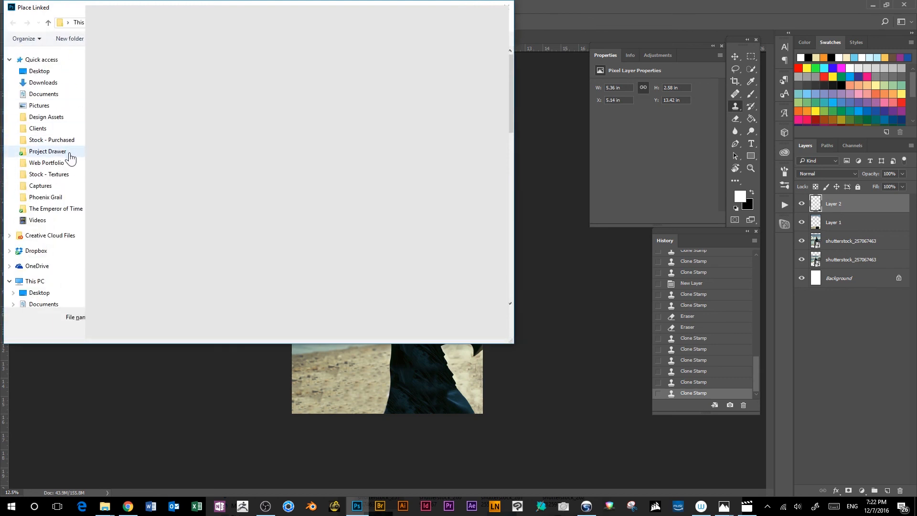
left_click(68, 175)
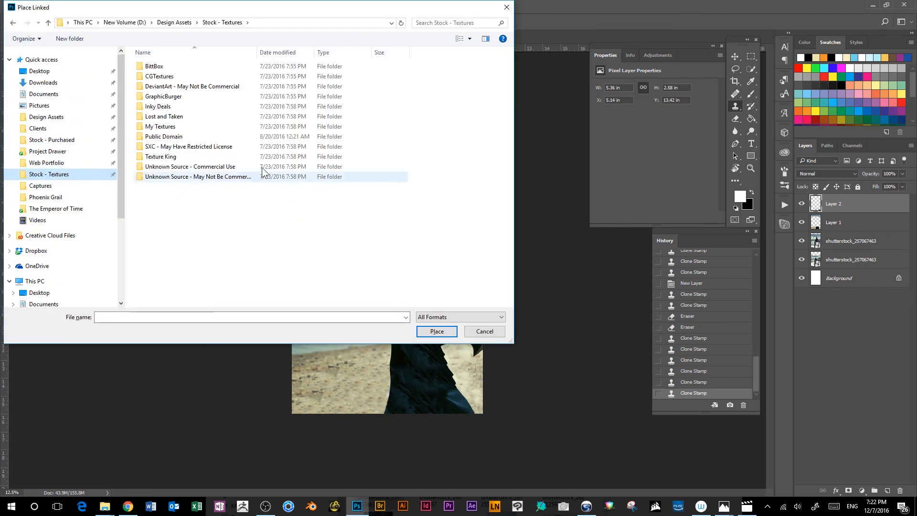
double_click(180, 119)
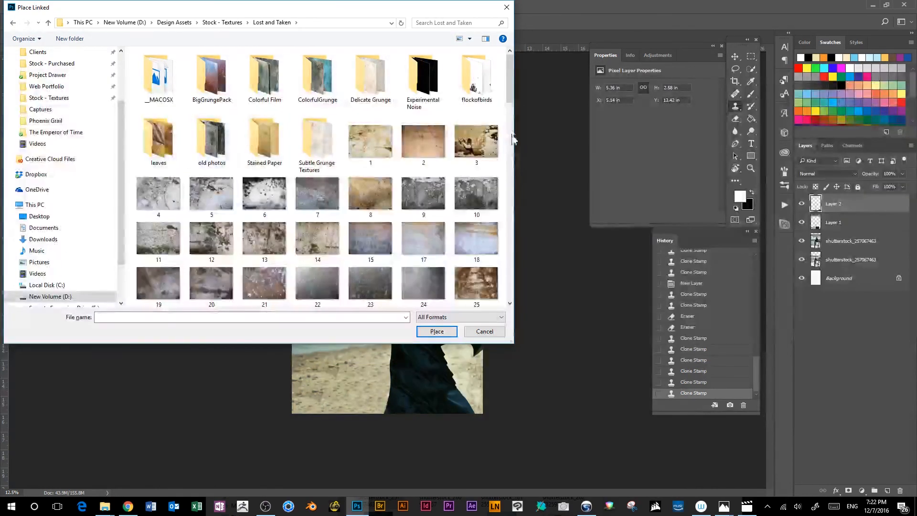
mouse_move(510, 100)
left_mouse_down()
mouse_move(512, 116)
mouse_move(519, 107)
left_mouse_up()
left_click(317, 177)
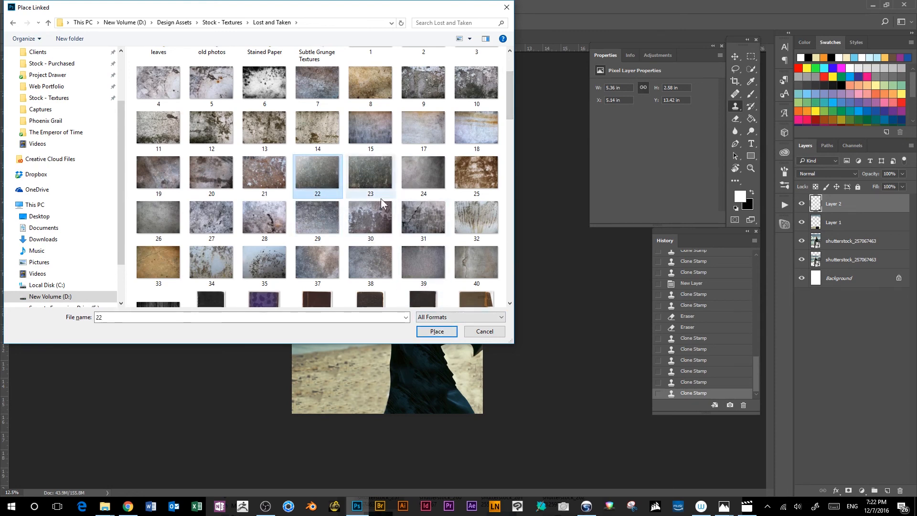
left_click(437, 331)
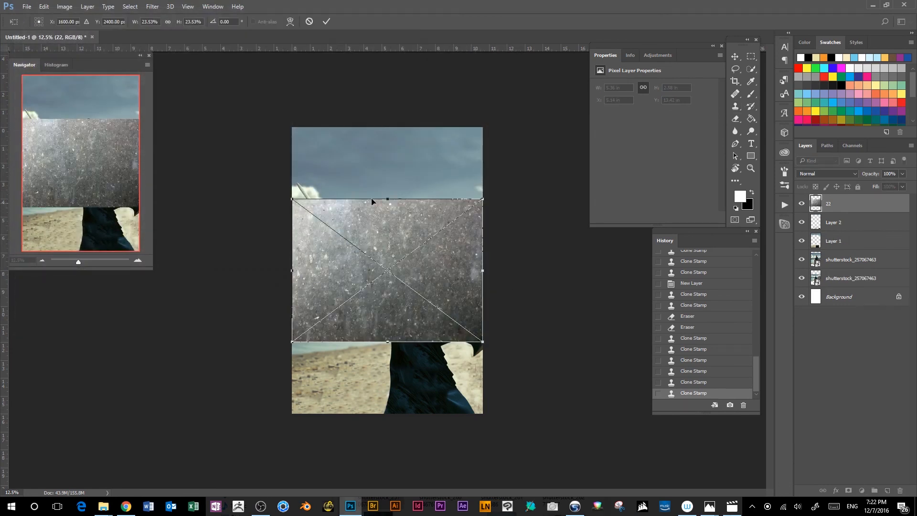
left_click(28, 8)
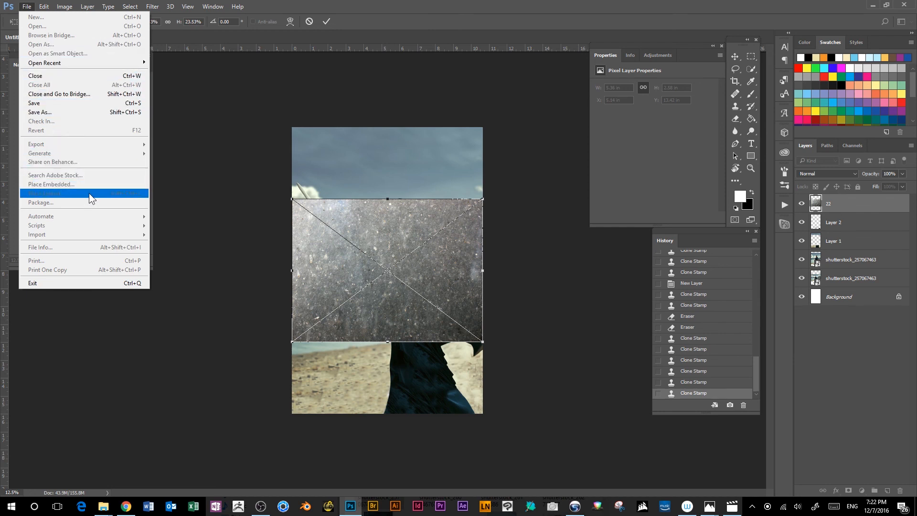
left_click(538, 302)
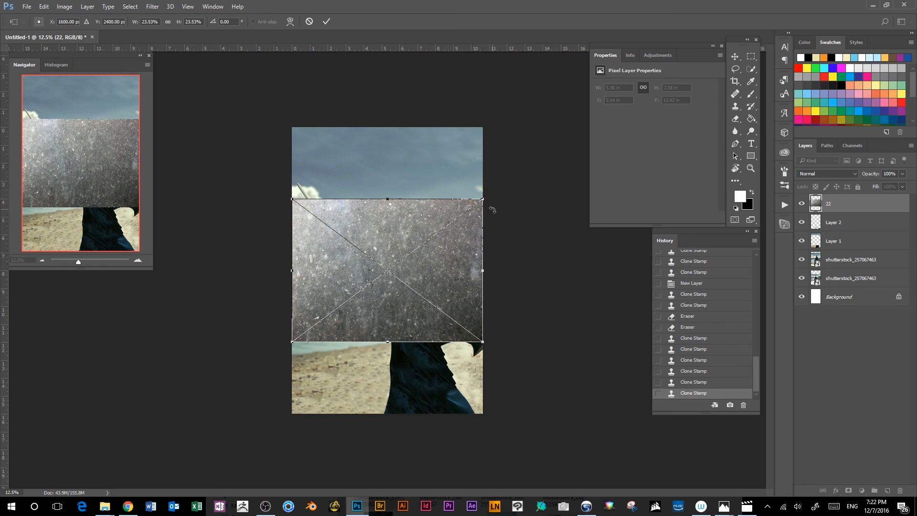
Enlarge the placed texture past the canvas edges and rotate it to -90 degrees so it stands in portrait orientation
key("shift")
left_click_drag(482, 200, 587, 111)
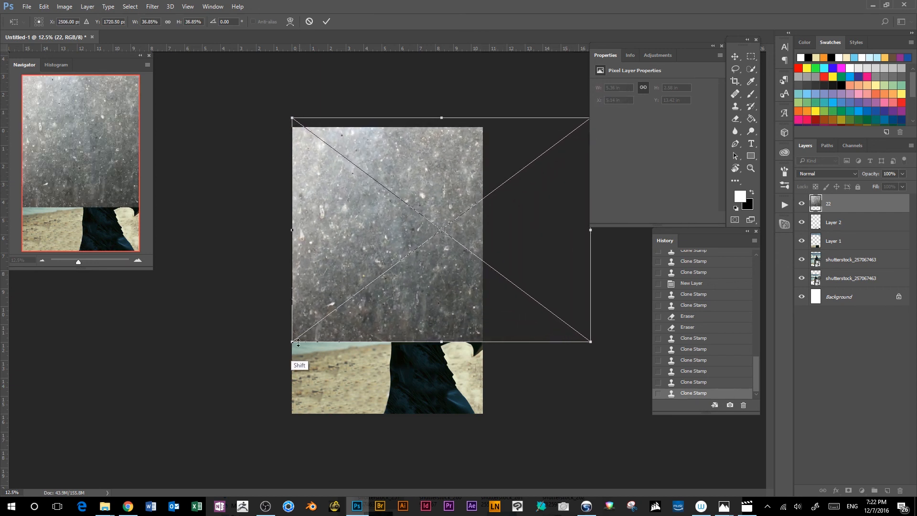
left_click_drag(295, 342, 253, 395)
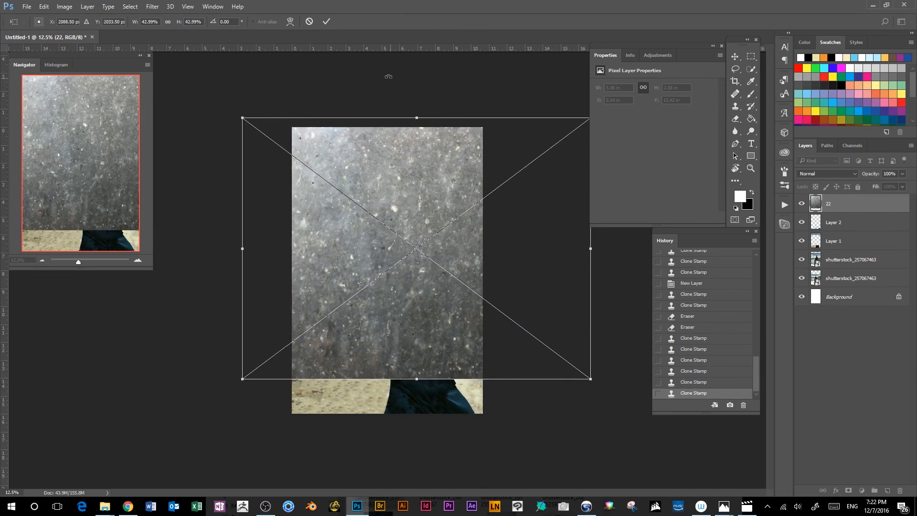
left_click_drag(403, 69, 555, 191)
left_click_drag(547, 75, 512, 121)
left_click_drag(453, 334, 431, 330)
Scale the rotated texture proportionally to about 37.25%, position it to cover the whole canvas and commit the placement
key("shift")
left_click_drag(506, 93, 260, 422)
key("shift")
key("shift")
key("shift")
key("shift")
key("shift")
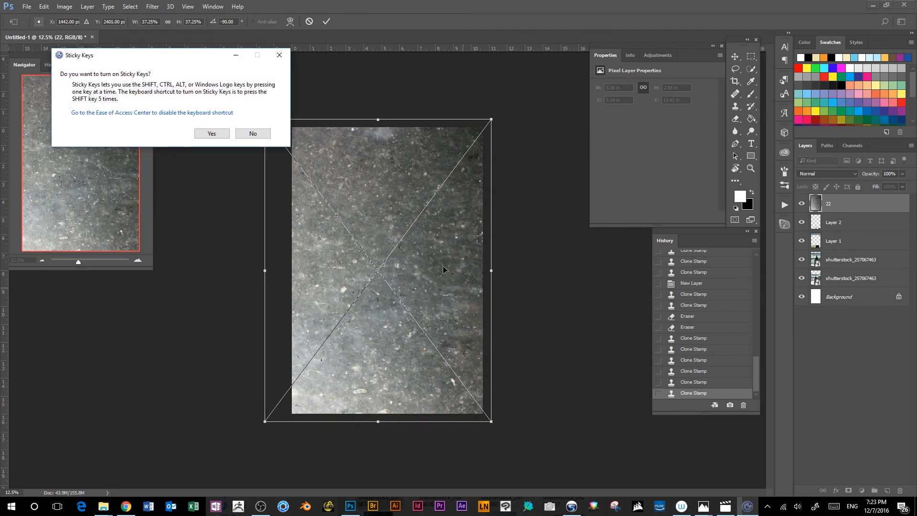
left_click(259, 132)
left_click_drag(440, 280, 449, 281)
key("Return")
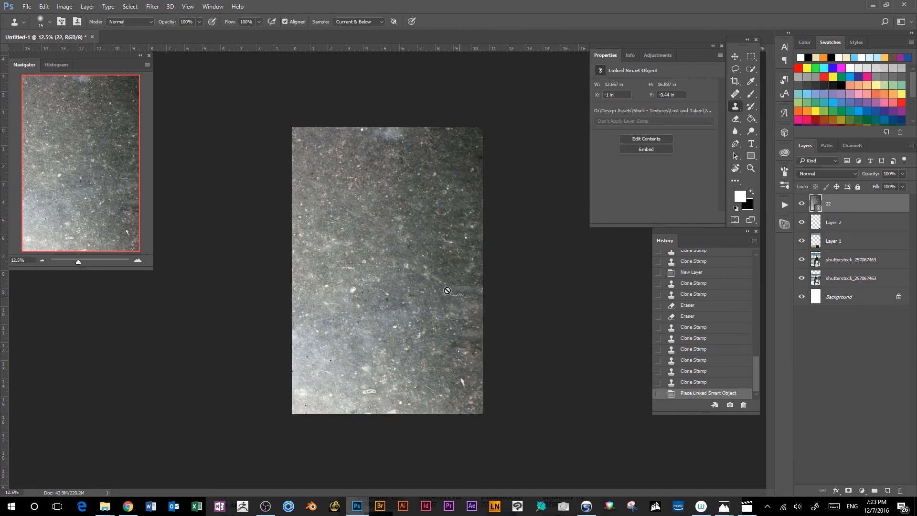
Flip the texture layer 22 vertically so its lighter area lies at the top of the cover
left_click(44, 6)
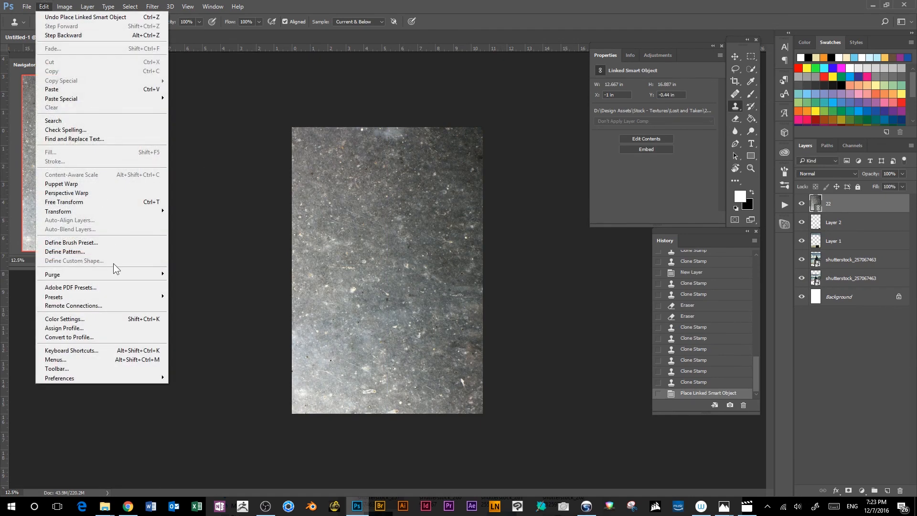
mouse_move(158, 211)
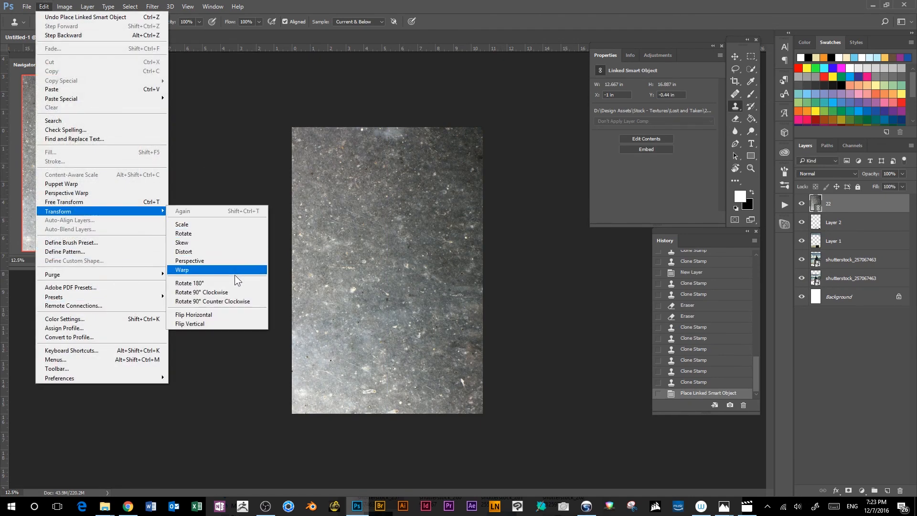
left_click(227, 324)
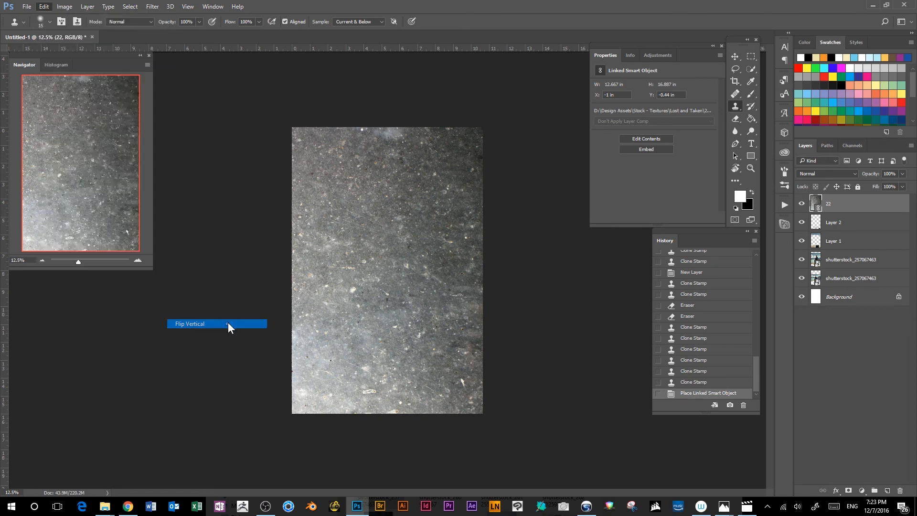
left_click(735, 57)
left_click_drag(441, 300, 442, 300)
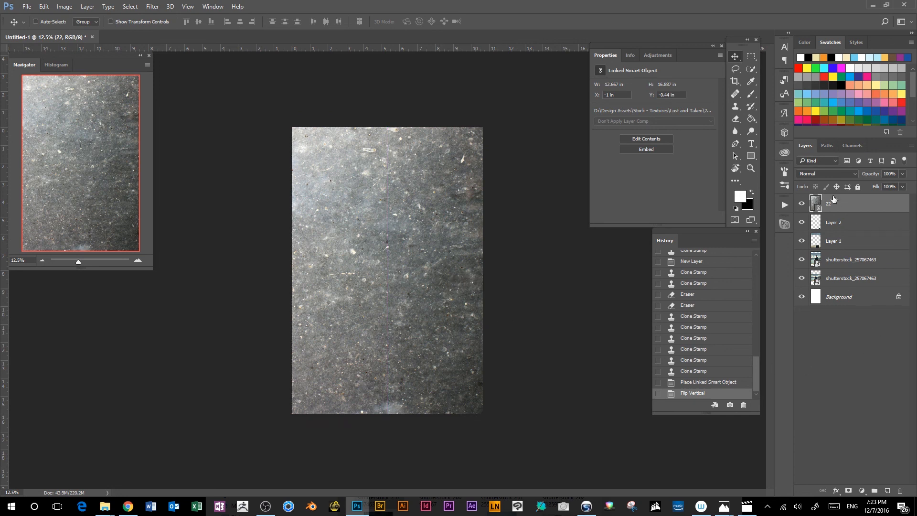
Blend the texture layer 22 in Overlay mode and reduce its opacity to 54%
left_click(854, 173)
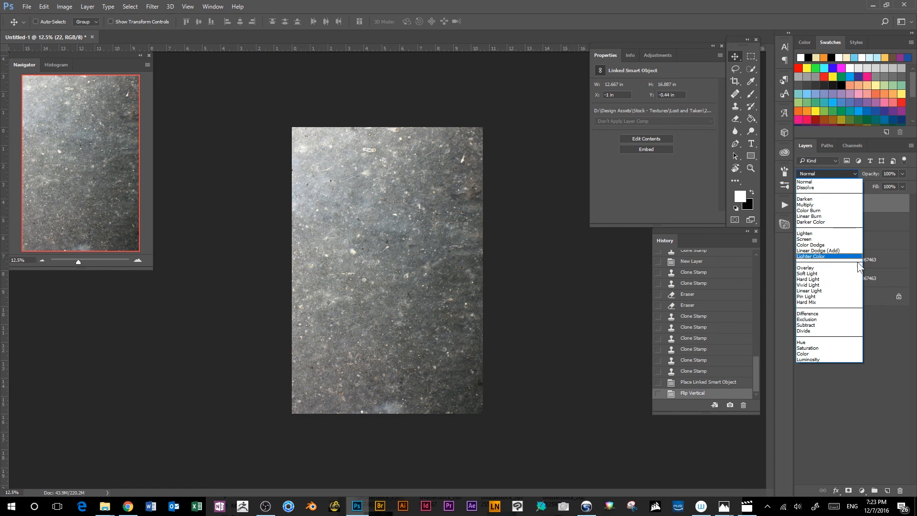
left_click(827, 269)
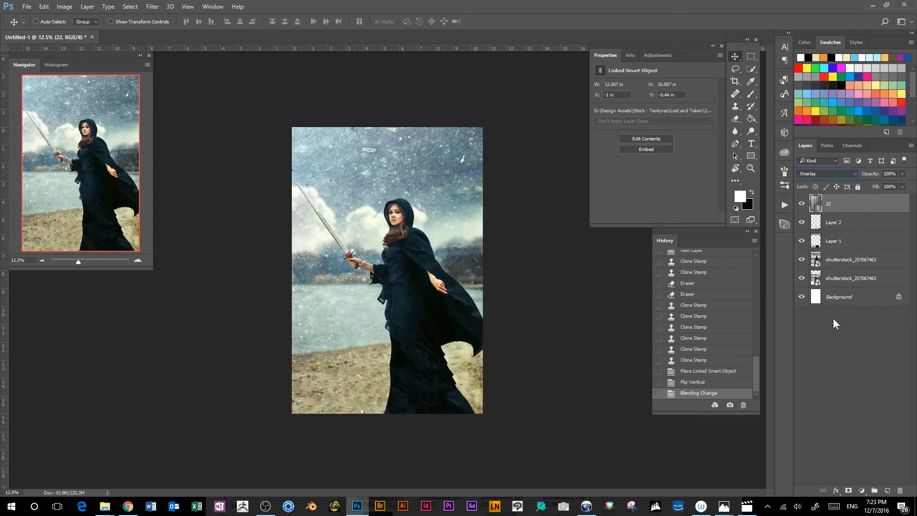
key("ctrl+plus")
key("ctrl+plus")
key("ctrl+minus")
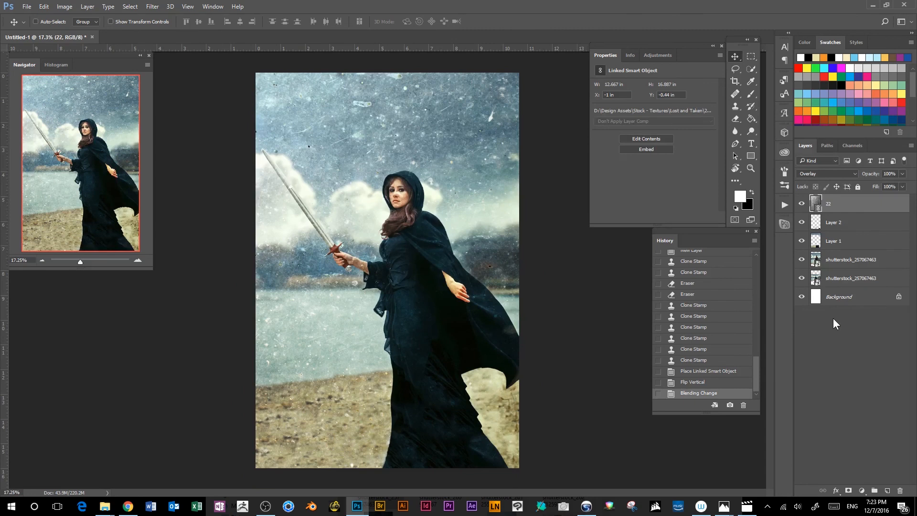
left_click(902, 175)
left_click_drag(876, 184, 881, 185)
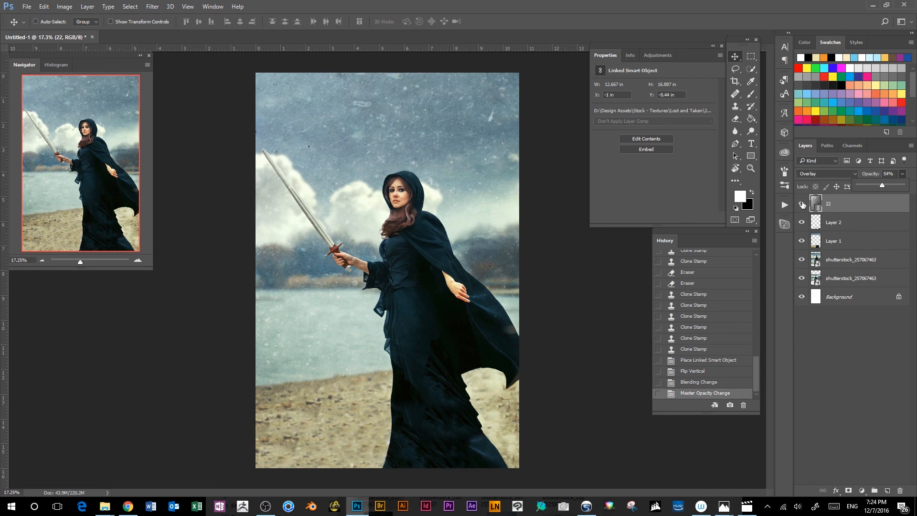
Compare the cover with and without the texture layer 22 and check the textured image at smaller sizes
left_click(803, 205)
left_click(803, 204)
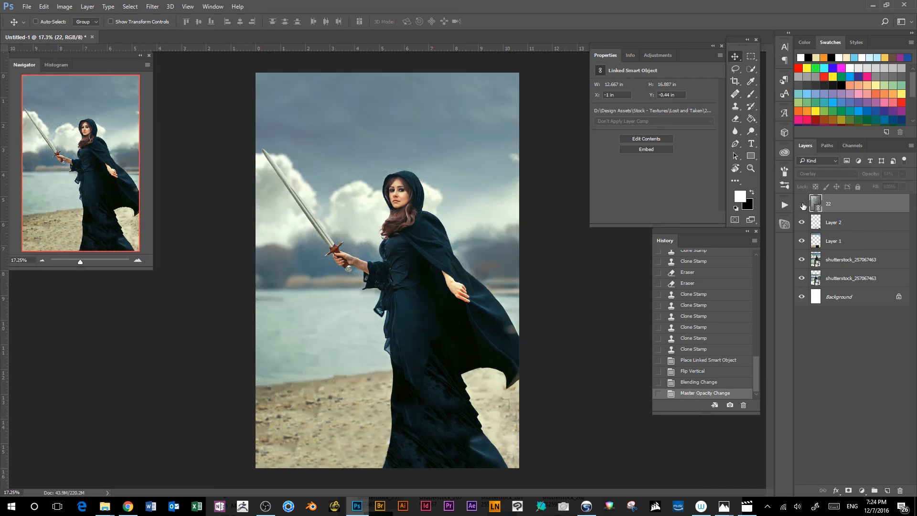
left_click(802, 205)
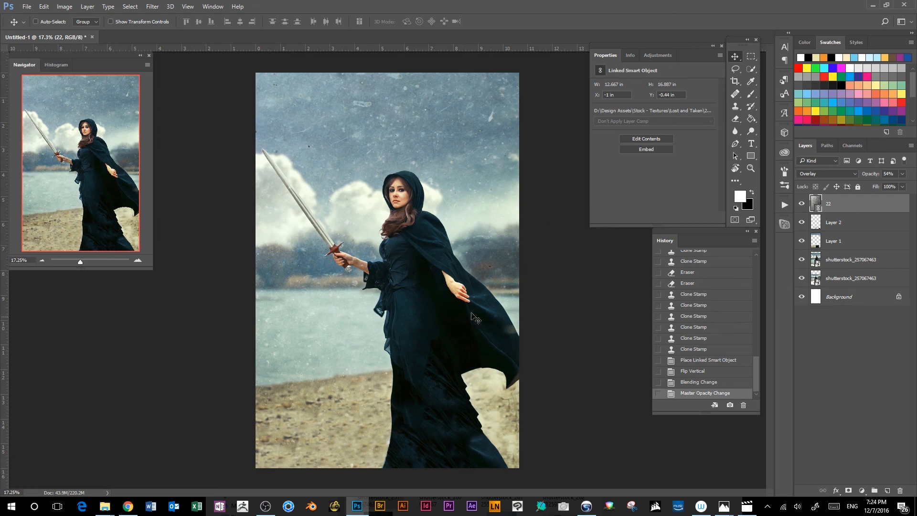
left_click(803, 204)
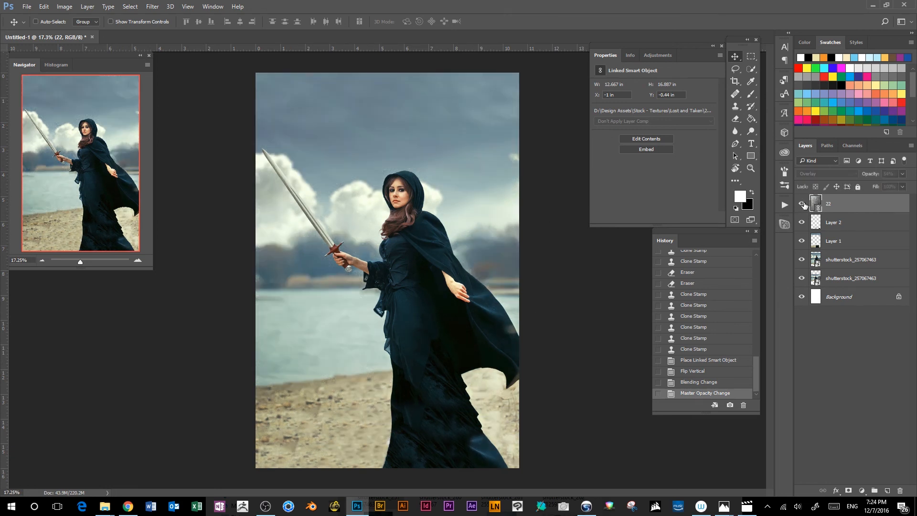
left_click(803, 205)
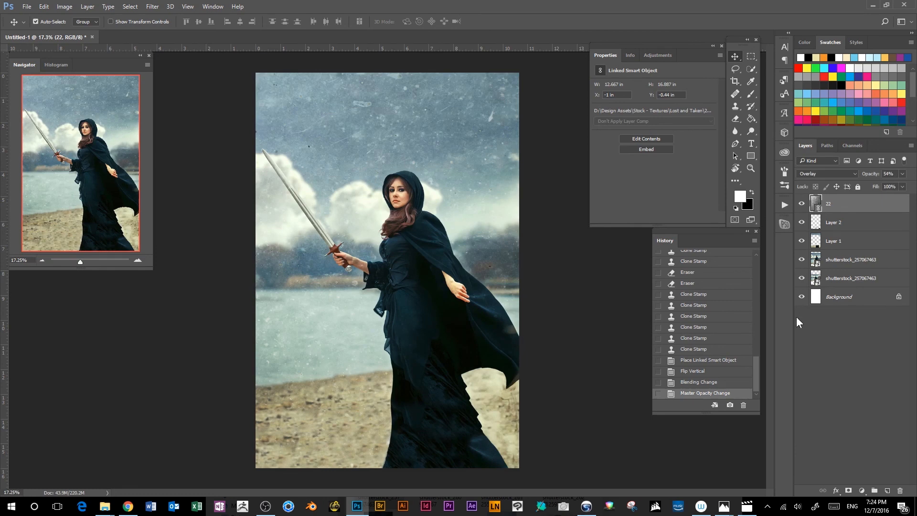
key("ctrl+minus")
key("ctrl+minus")
key("ctrl+minus")
key("ctrl+minus")
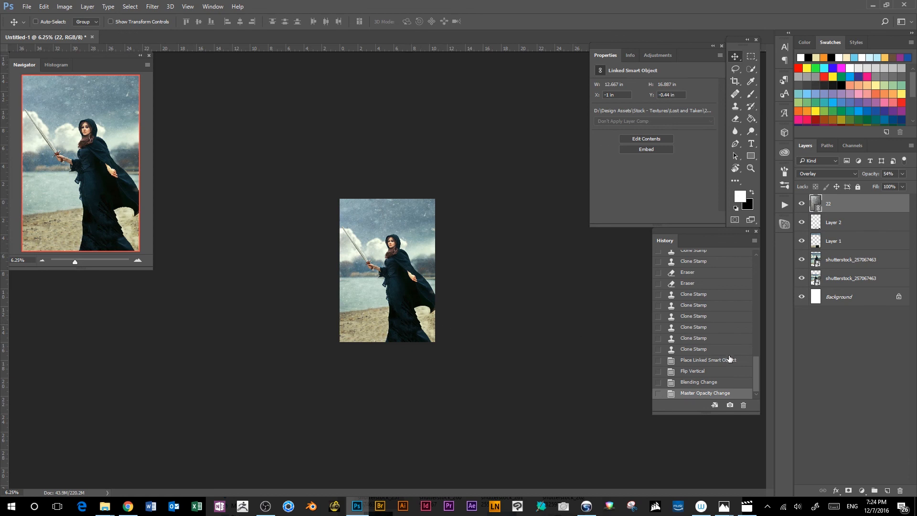
key("ctrl+plus")
key("ctrl+plus")
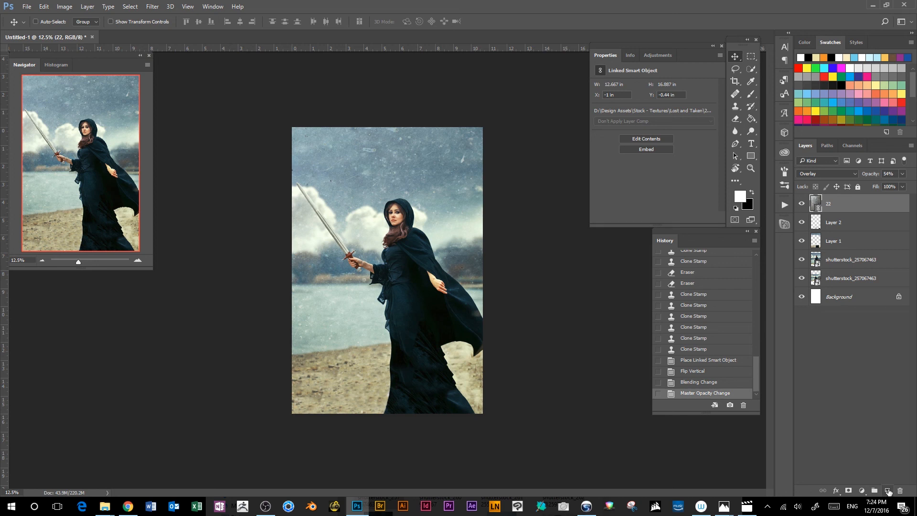
Add a new empty layer and place it directly beneath the texture layer 22
left_click(887, 490)
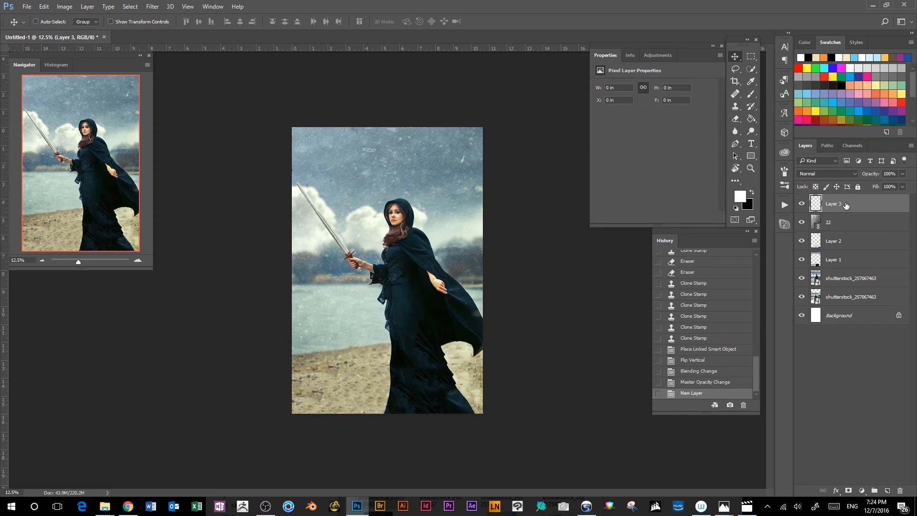
left_click_drag(858, 204, 863, 232)
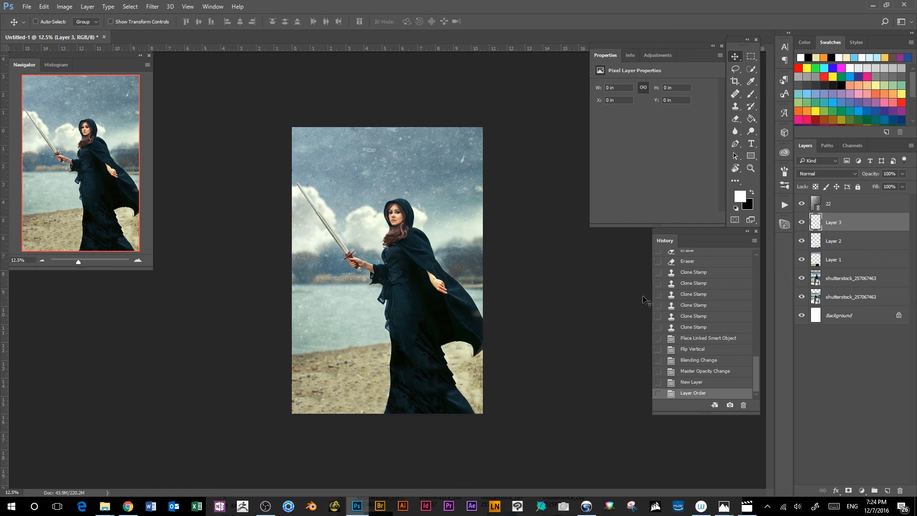
Choose a soft round brush for Layer 3, with 30% opacity and black as the foreground color
left_click(752, 93)
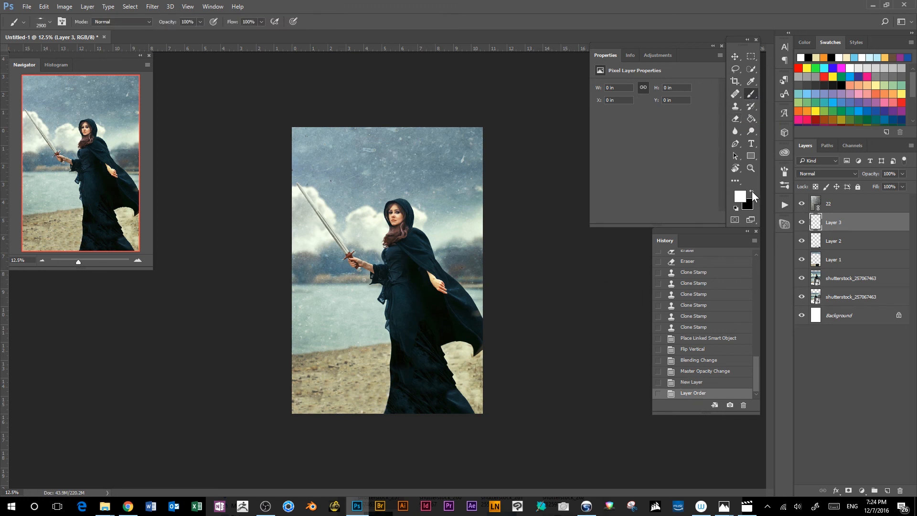
right_click(428, 258)
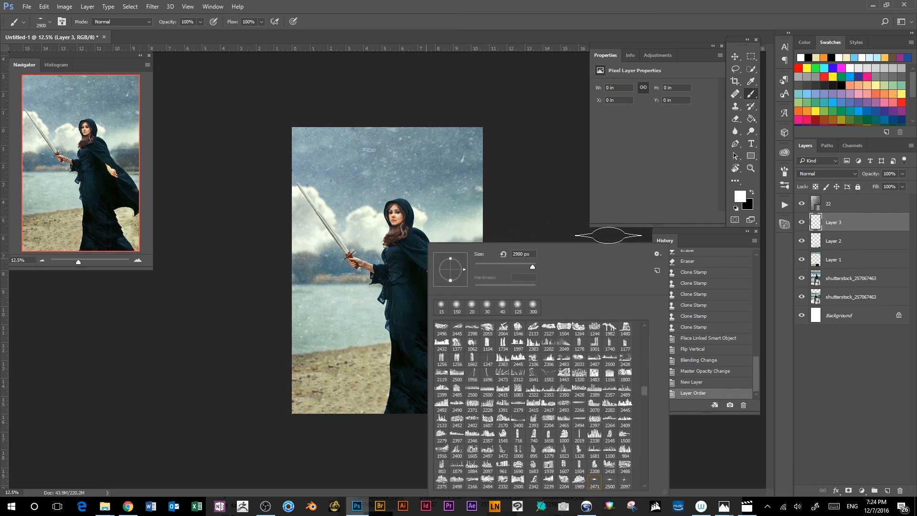
left_click(533, 308)
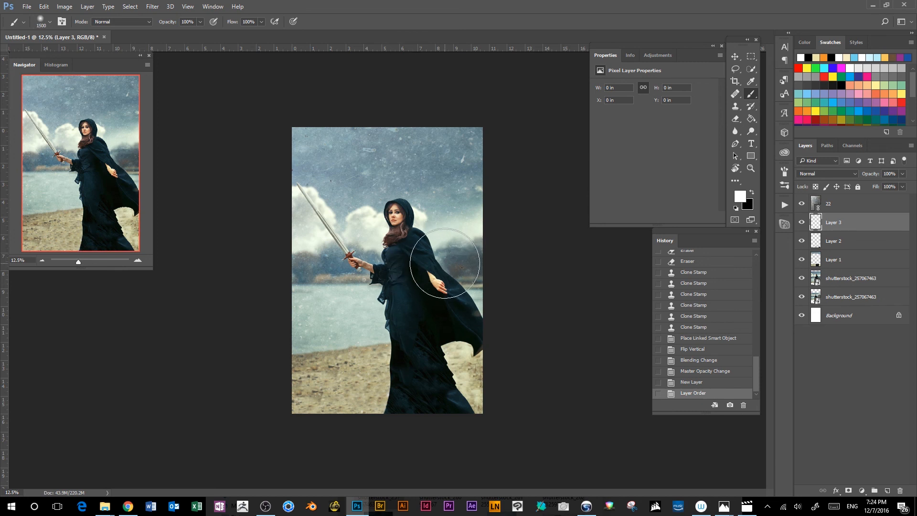
key("bracketright")
key("bracketright")
key("bracketright")
left_click(199, 22)
left_click(752, 191)
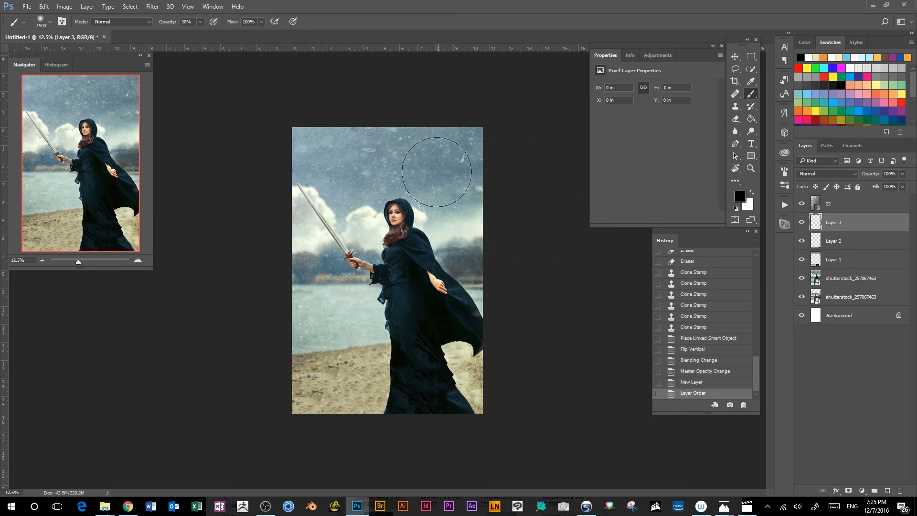
Enlarge the soft round brush to 2500 pixels
key("bracketright")
key("bracketright")
key("bracketright")
key("bracketright")
key("bracketright")
key("bracketright")
key("bracketright")
key("bracketright")
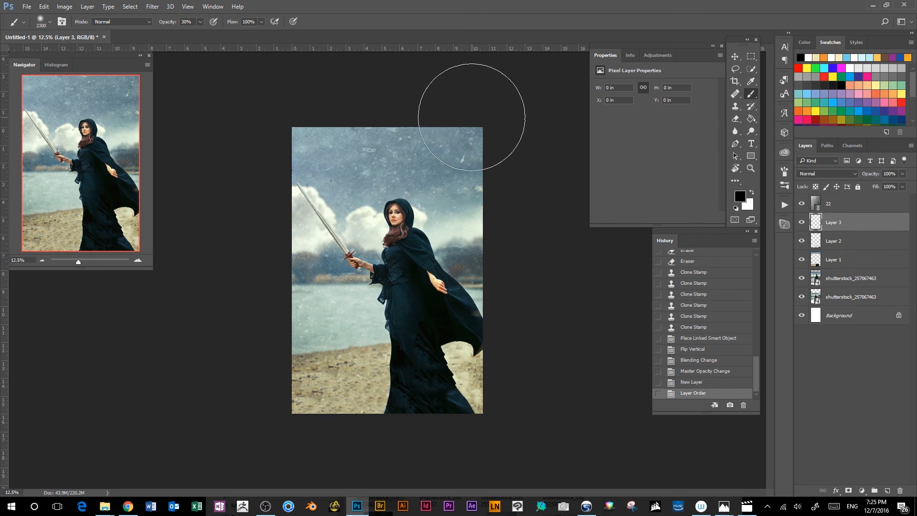
key("bracketright")
key("bracketright")
Examine how the unshaded cover reads at thumbnail size compared with larger sizes
key("ctrl+minus")
key("ctrl+minus")
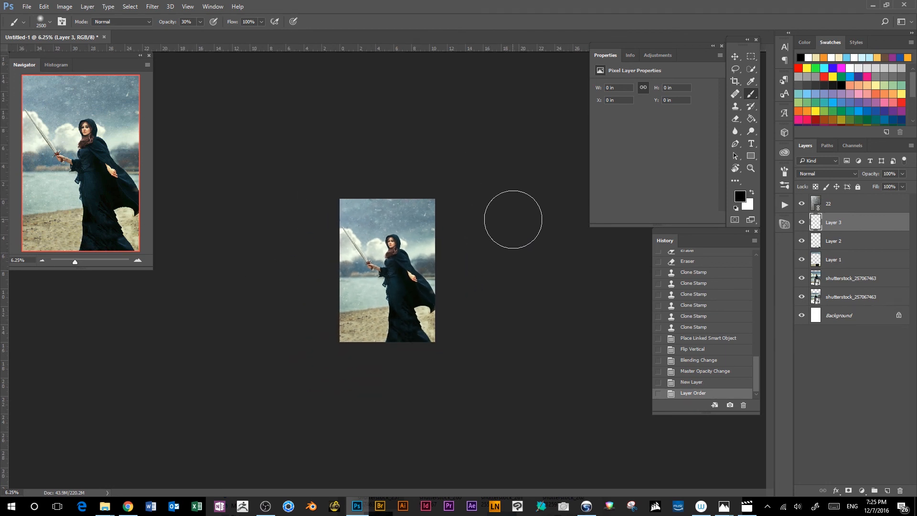
key("ctrl+minus")
key("ctrl+minus")
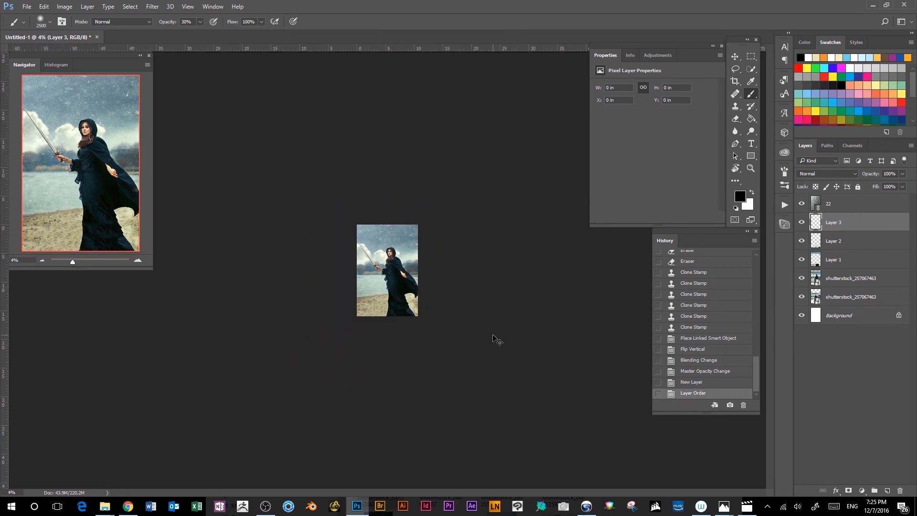
key("ctrl+minus")
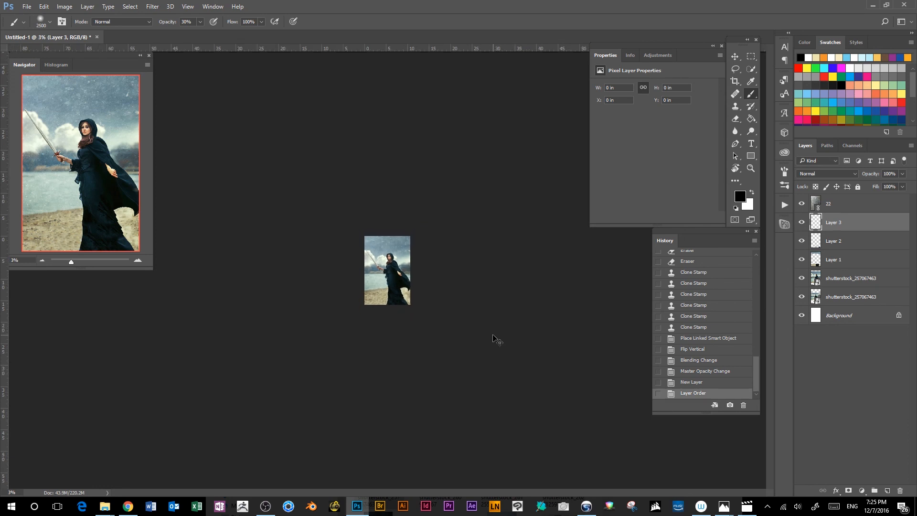
key("ctrl+plus")
key("ctrl+plus")
key("ctrl+plus")
key("ctrl+plus")
key("ctrl+plus")
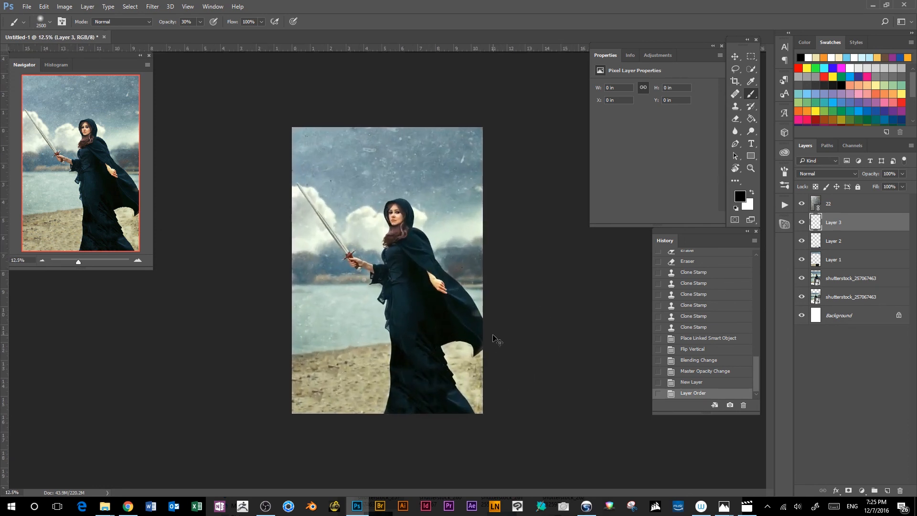
key("ctrl+minus")
key("ctrl+minus")
key("ctrl+minus")
key("ctrl+minus")
key("ctrl+minus")
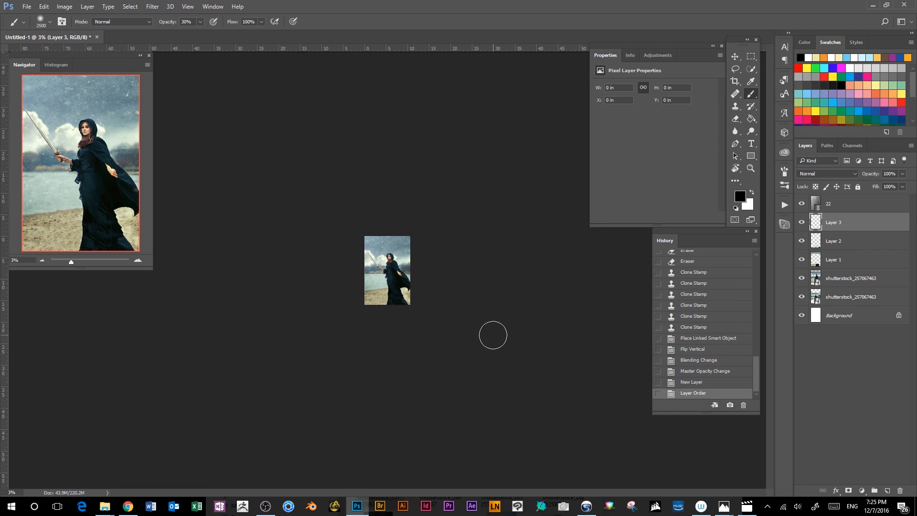
key("ctrl+plus")
key("ctrl+plus")
key("ctrl+plus")
key("ctrl+plus")
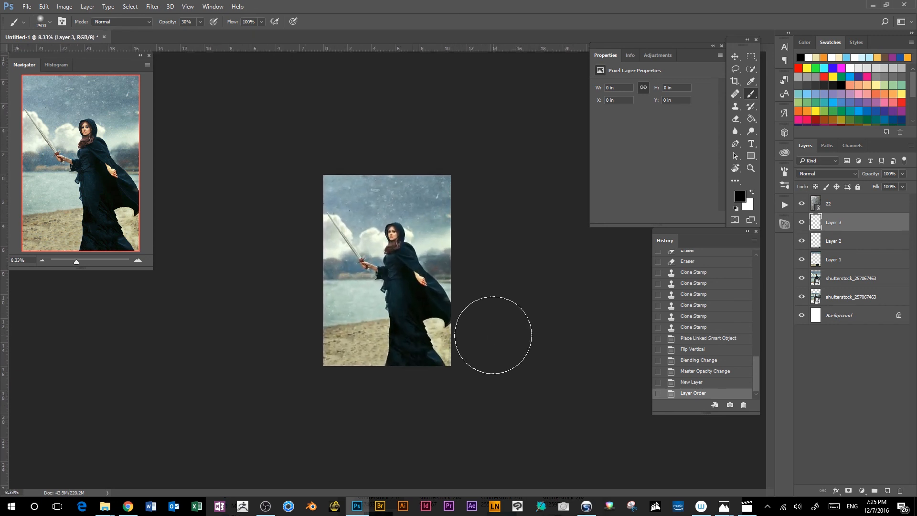
key("ctrl+plus")
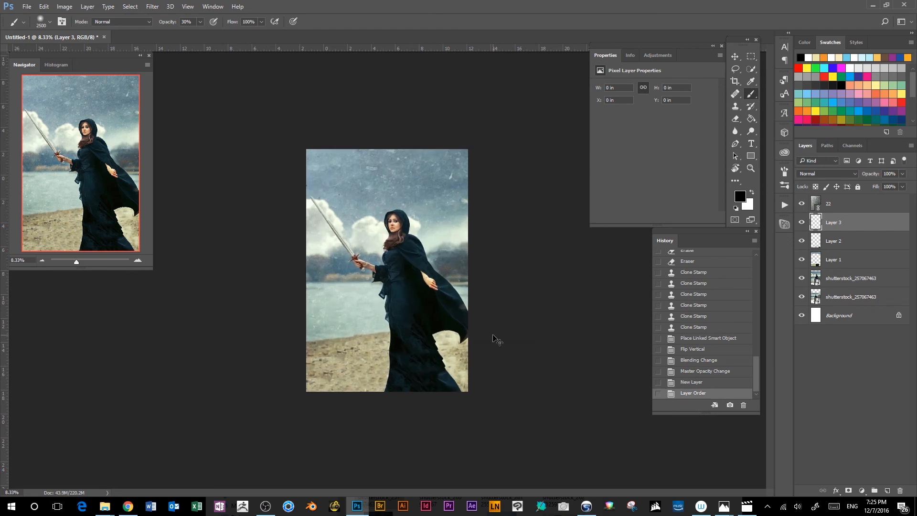
key("ctrl+minus")
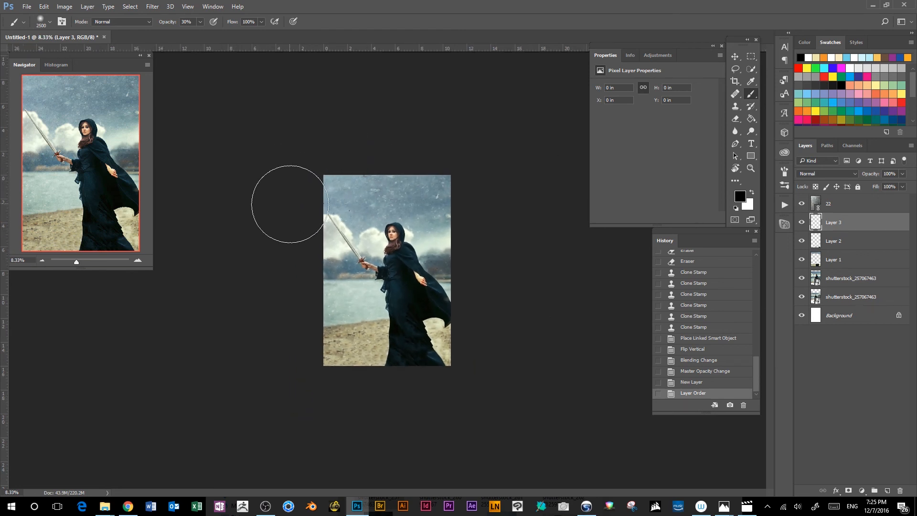
Paint soft black shading around all the edges and corners of the cover on Layer 3, strongest along the upper and right edges
left_click(437, 155)
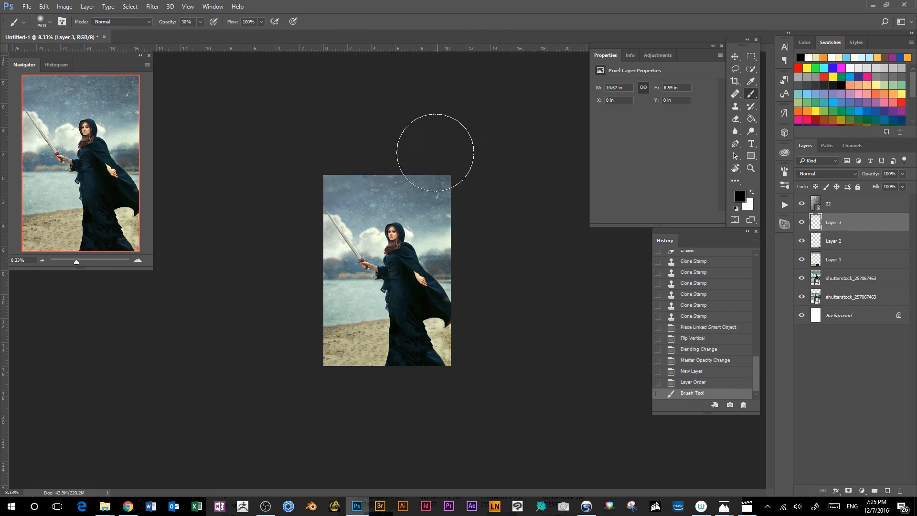
left_click(458, 218)
left_click(480, 327)
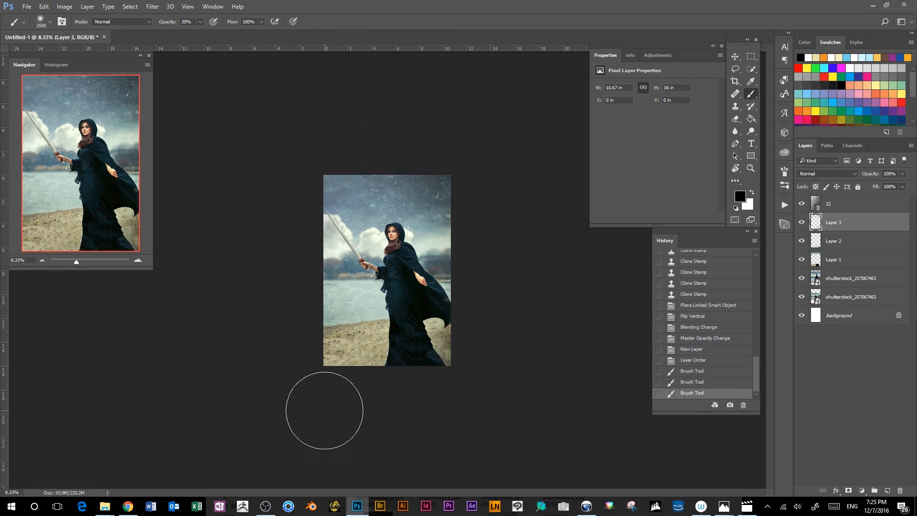
left_click_drag(293, 338, 390, 393)
left_click(472, 347)
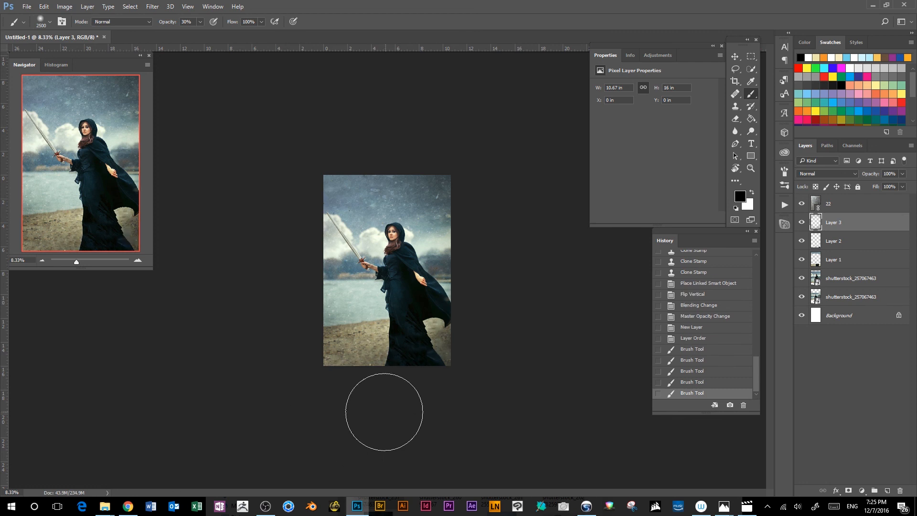
left_click(407, 401)
left_click_drag(462, 170, 491, 292)
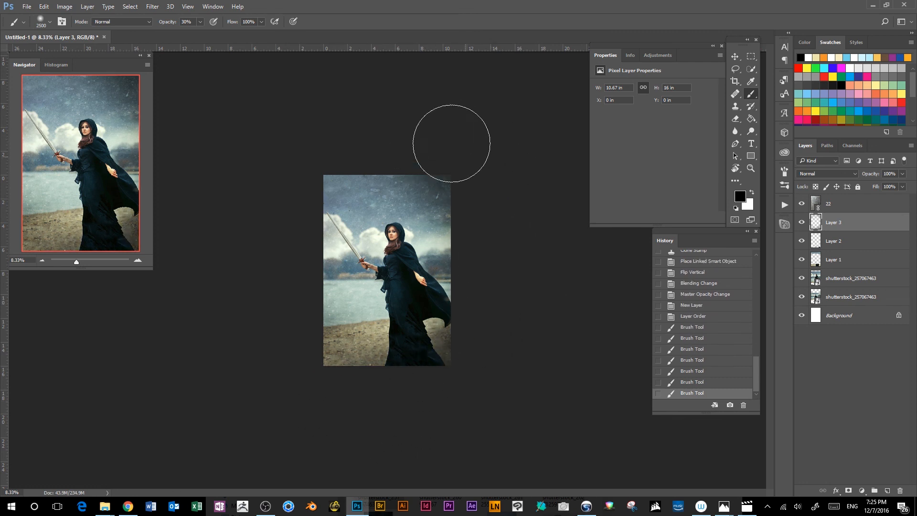
left_click_drag(516, 208, 495, 316)
left_click_drag(479, 176, 460, 369)
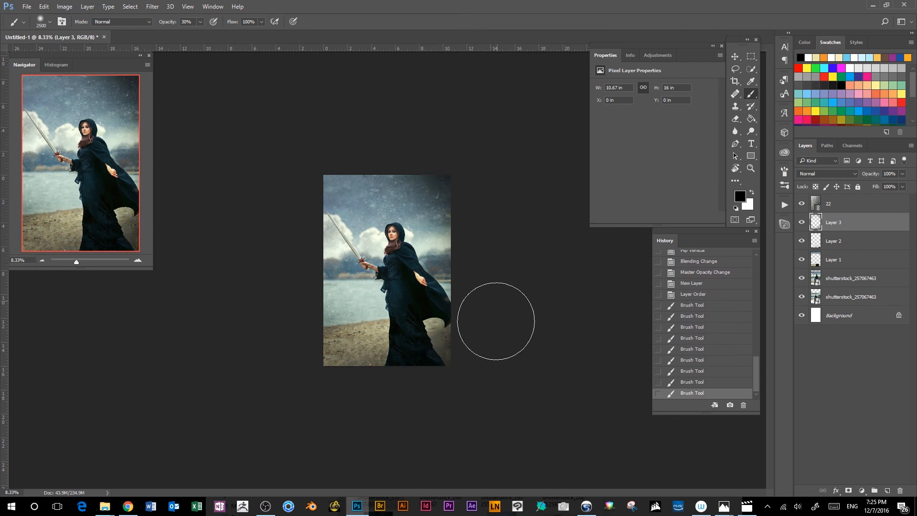
mouse_move(496, 322)
left_mouse_down()
mouse_move(380, 434)
mouse_move(463, 369)
mouse_move(496, 287)
left_mouse_up()
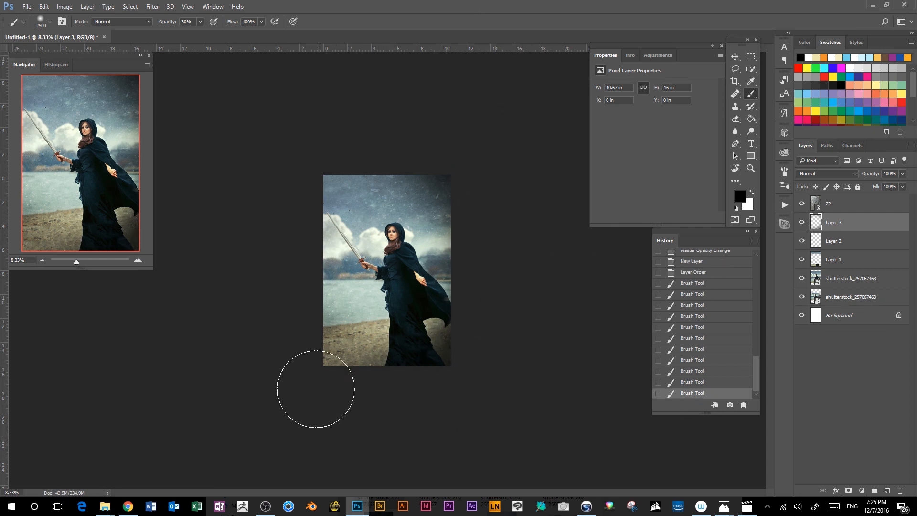
mouse_move(292, 364)
left_mouse_down()
mouse_move(377, 411)
mouse_move(315, 381)
left_mouse_up()
left_click_drag(288, 193, 341, 139)
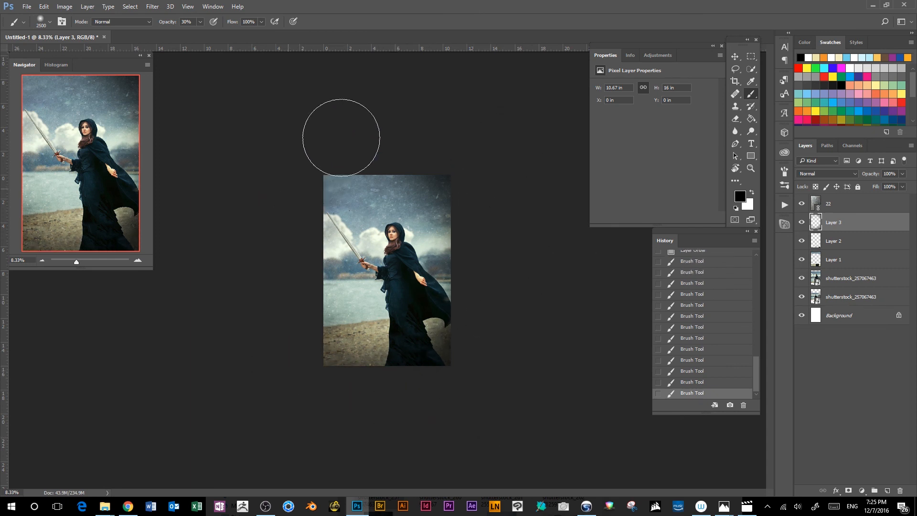
left_click_drag(287, 172, 412, 120)
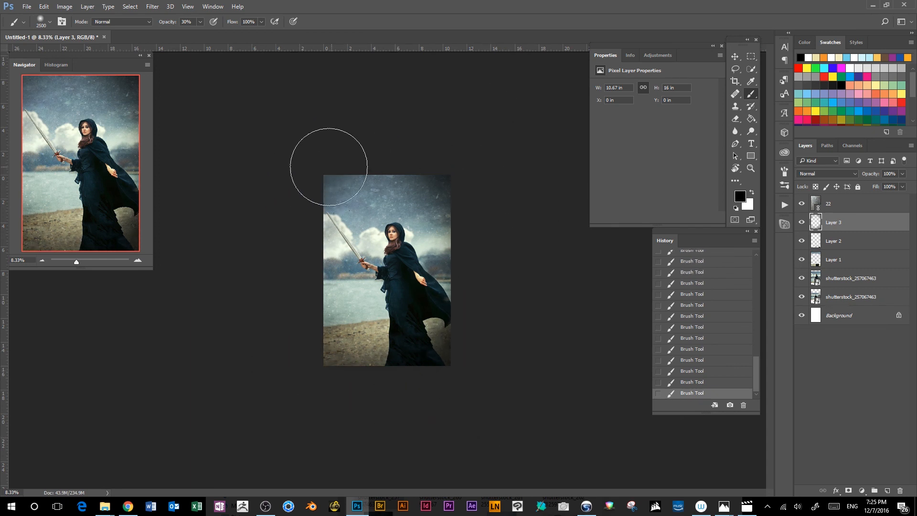
mouse_move(304, 170)
left_mouse_down()
mouse_move(479, 170)
mouse_move(394, 143)
mouse_move(469, 173)
left_mouse_up()
mouse_move(368, 158)
left_mouse_down()
mouse_move(472, 203)
mouse_move(446, 163)
mouse_move(527, 266)
mouse_move(490, 239)
mouse_move(489, 209)
mouse_move(478, 371)
left_mouse_up()
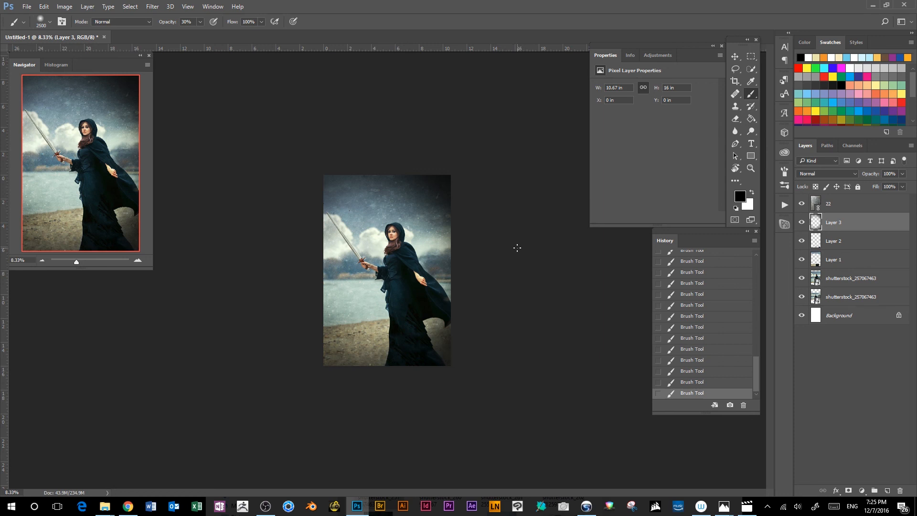
Lighten the Layer 3 shading over the woman, the sword and the clouds with a soft eraser at 30% opacity and 2700 pixels
left_click(735, 119)
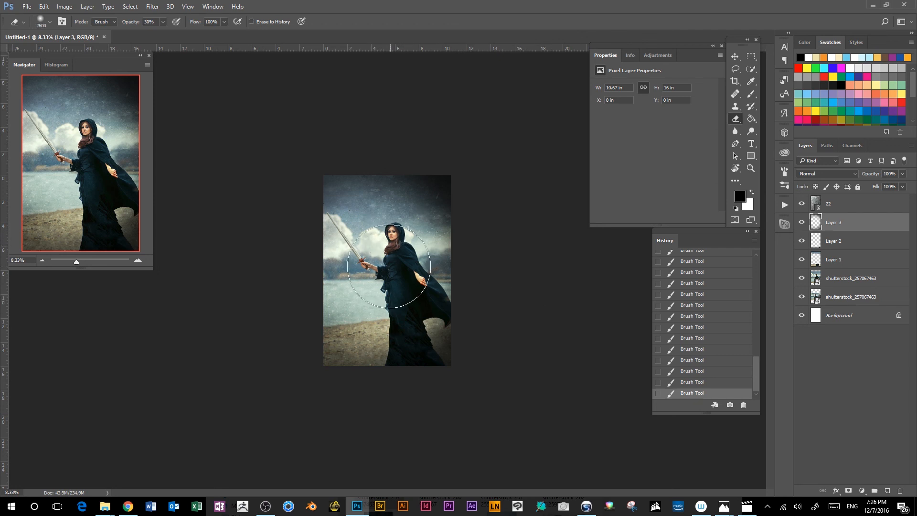
mouse_move(390, 266)
left_mouse_down()
mouse_move(369, 232)
mouse_move(389, 270)
mouse_move(380, 258)
left_mouse_up()
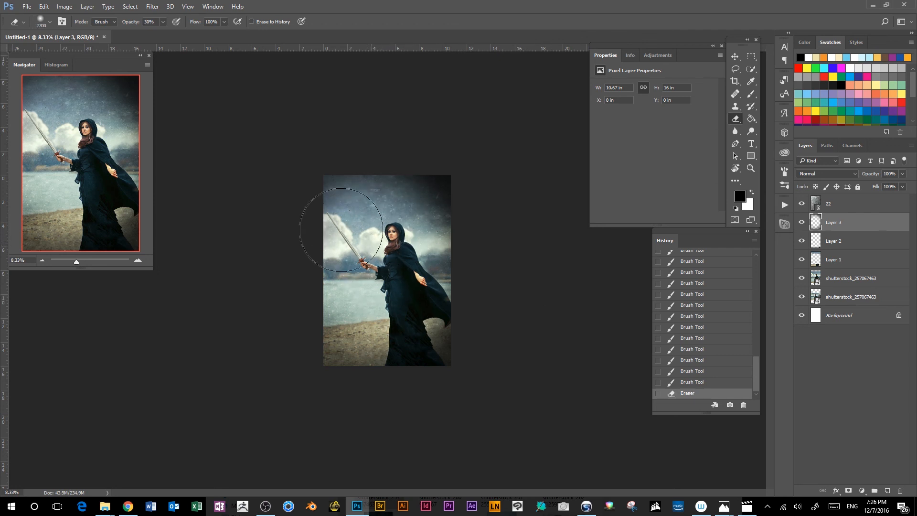
left_click_drag(341, 229, 385, 248)
mouse_move(401, 314)
left_mouse_down()
mouse_move(396, 228)
mouse_move(382, 224)
mouse_move(410, 275)
mouse_move(403, 233)
mouse_move(392, 231)
mouse_move(402, 399)
left_mouse_up()
mouse_move(430, 335)
left_mouse_down()
mouse_move(364, 235)
mouse_move(463, 284)
left_mouse_up()
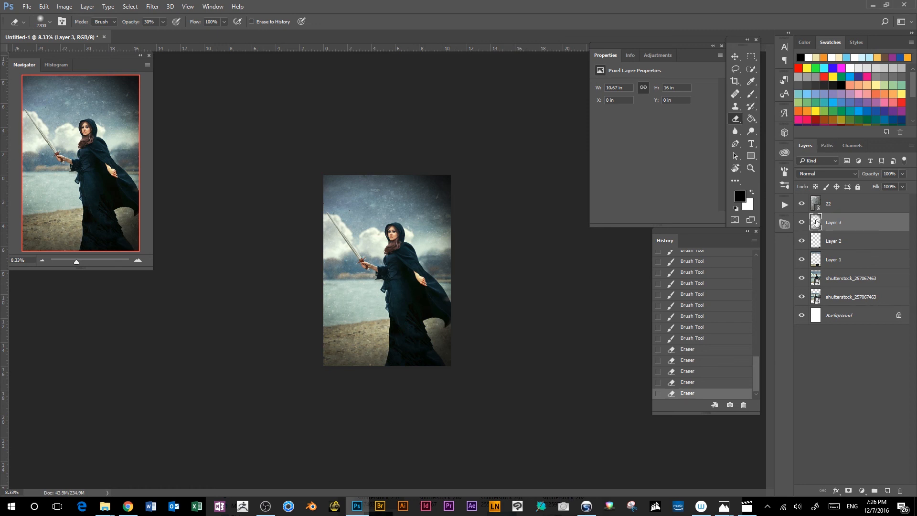
Compare the cover with and without the edge shading of Layer 3
left_click(802, 223)
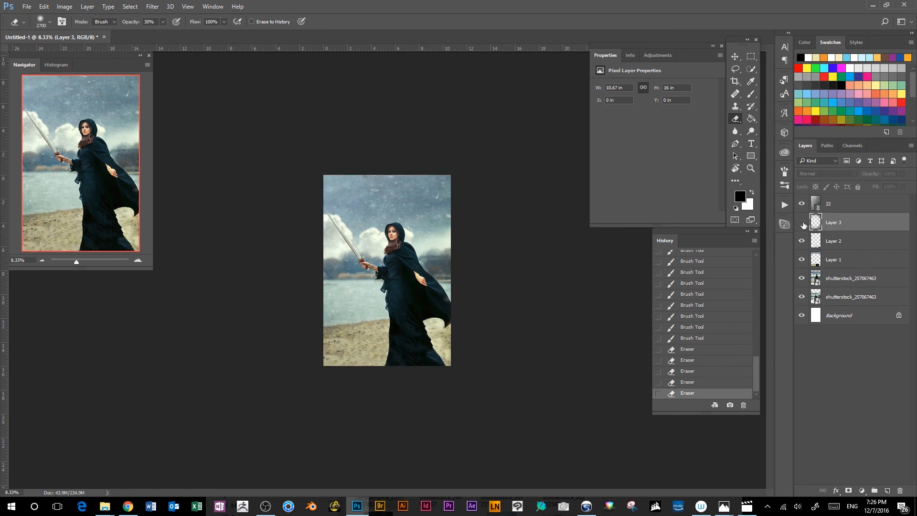
left_click(802, 222)
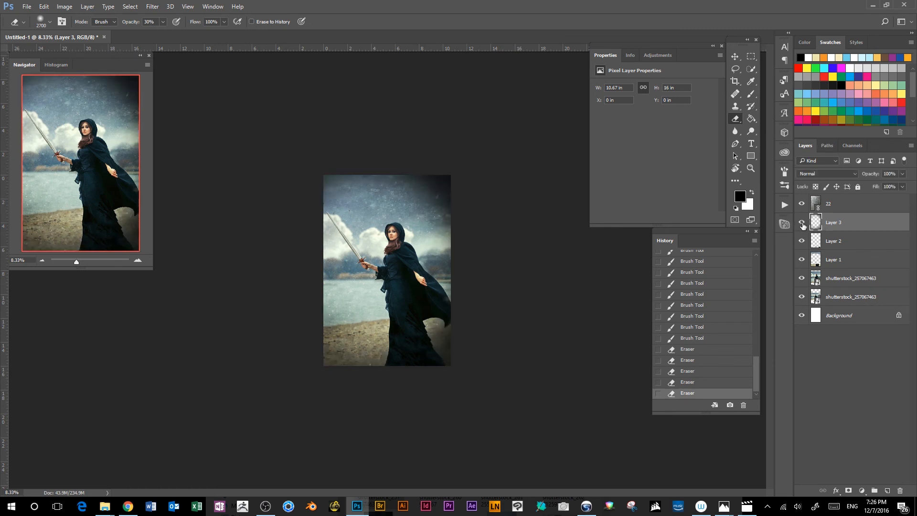
left_click(802, 223)
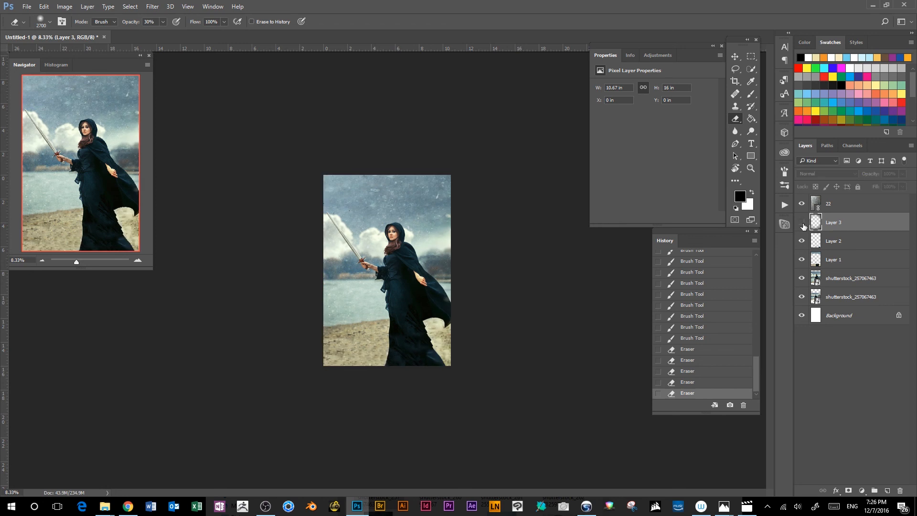
left_click(802, 222)
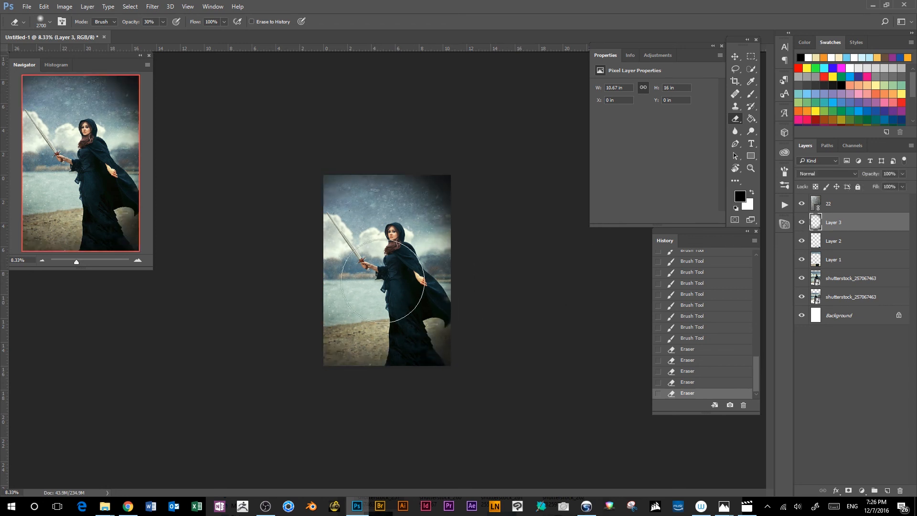
Try erasing the shading near the cover's lower right corner and brushing extra black along its bottom edge on Layer 3, undoing both
left_click_drag(476, 320, 421, 378)
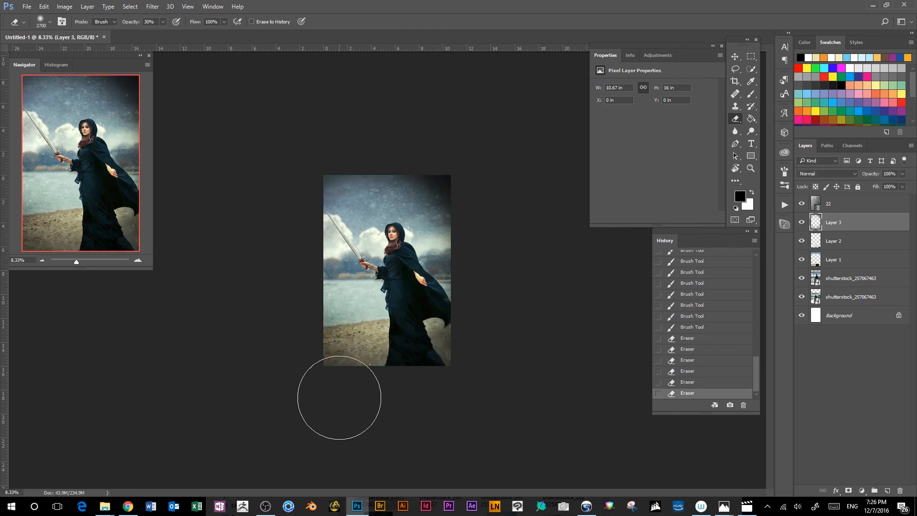
key("ctrl+z")
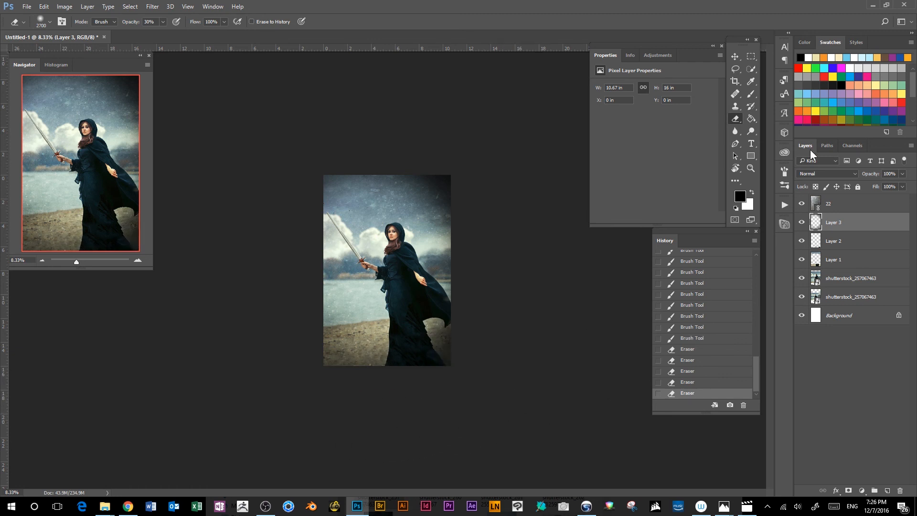
left_click(751, 94)
left_click_drag(323, 370, 427, 373)
key("ctrl+z")
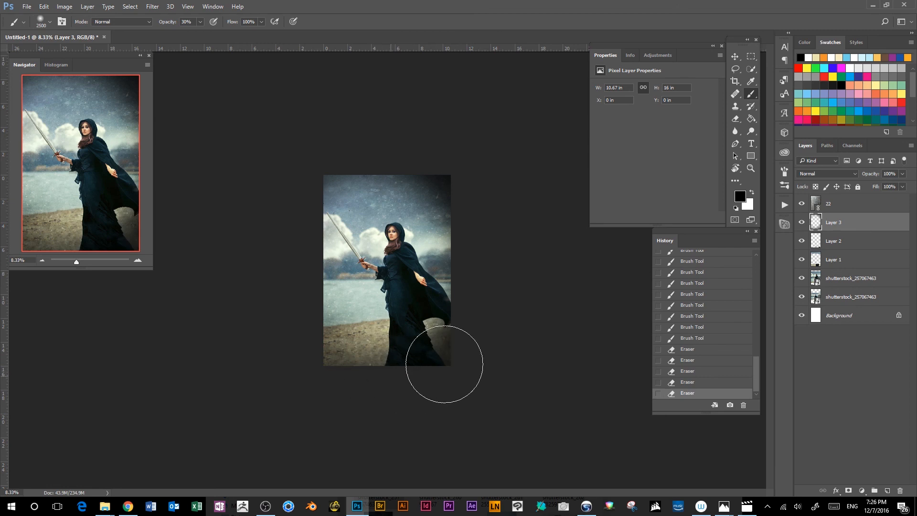
key("ctrl+z")
key("ctrl+z")
Add a new layer above Layer 3, brush soft black shading along the cover's bottom and right edges, and set the layer opacity to 49%
left_click(887, 491)
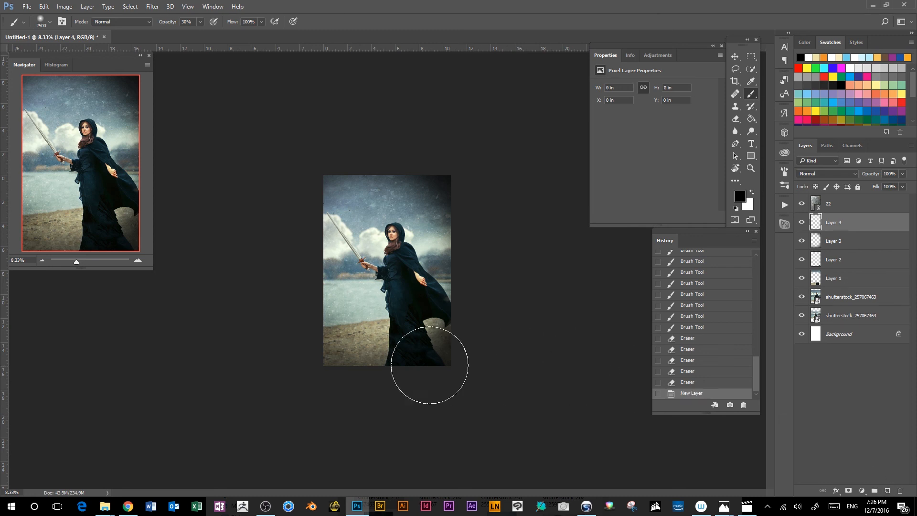
mouse_move(324, 365)
left_mouse_down()
mouse_move(445, 361)
mouse_move(486, 308)
left_mouse_up()
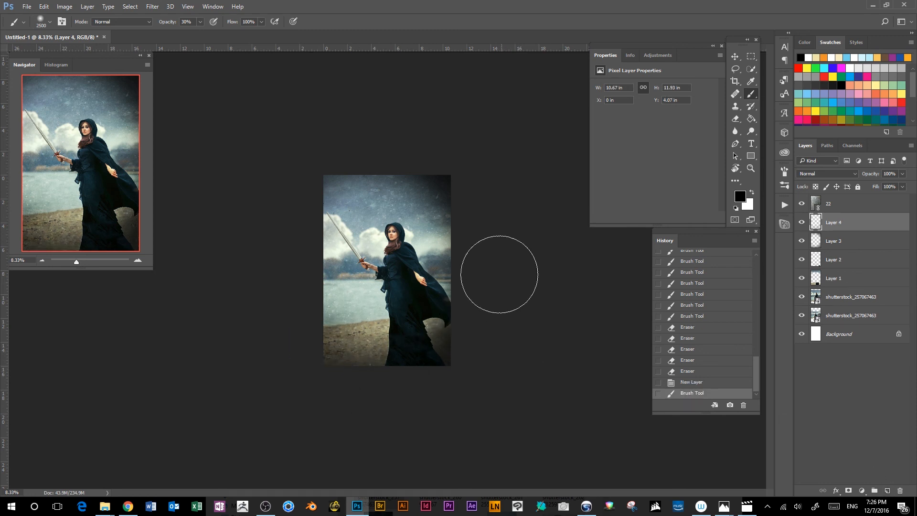
left_click_drag(368, 385, 506, 245)
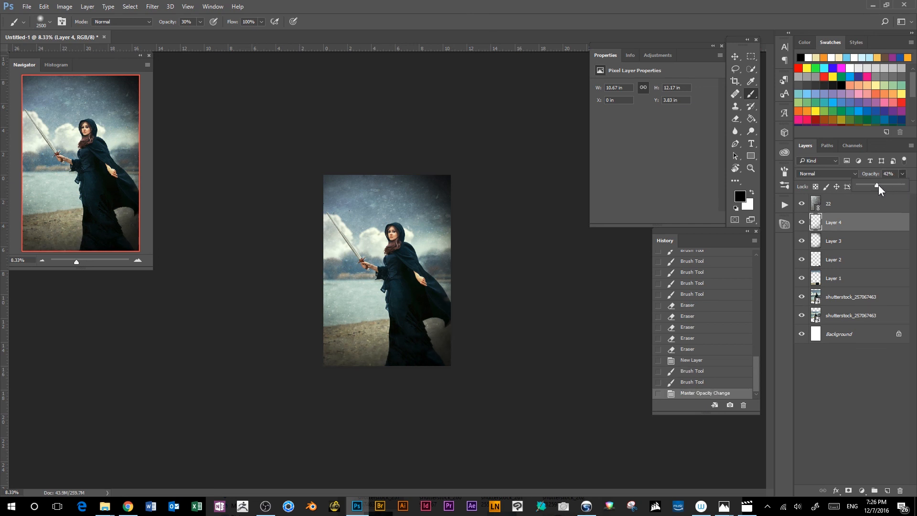
Compare the cover with and without the Layer 4 shading and check the darkened image at smaller sizes
left_click(801, 223)
left_click(802, 222)
left_click(803, 223)
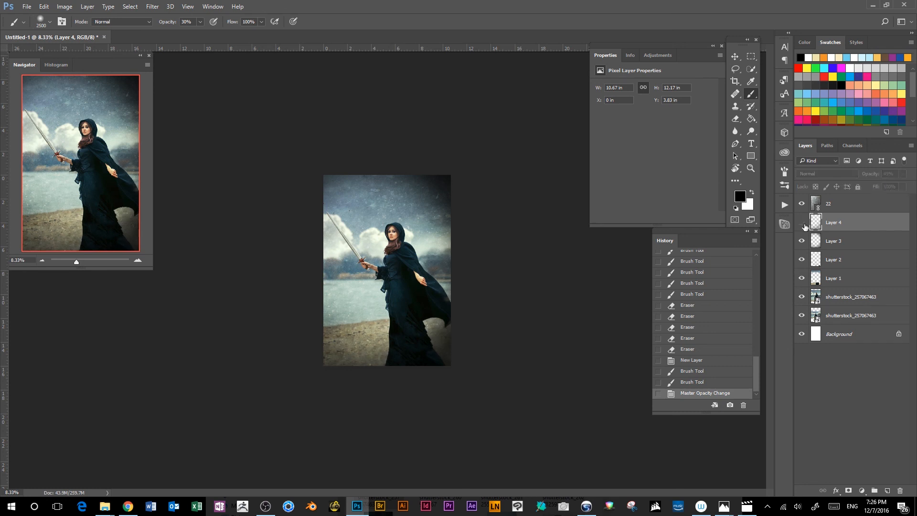
left_click(803, 223)
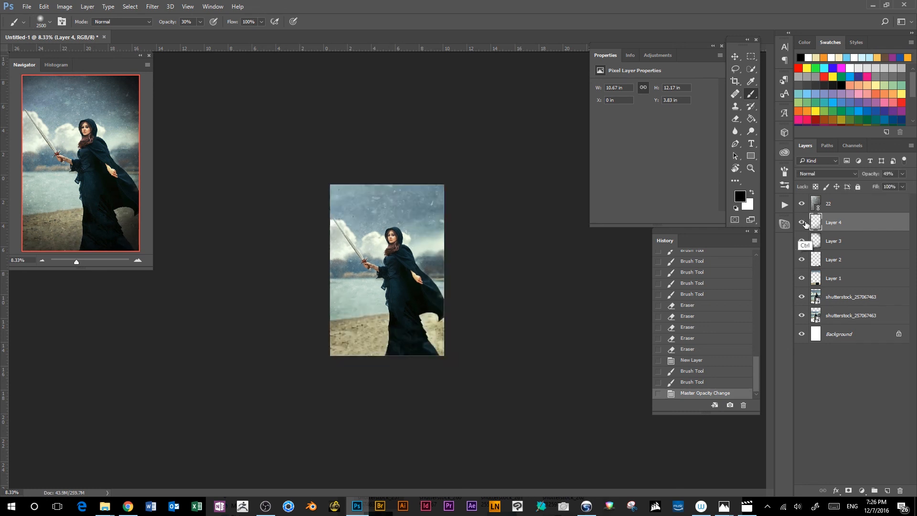
key("ctrl+minus")
key("ctrl+minus")
key("ctrl+minus")
key("ctrl+plus")
key("ctrl+plus")
key("ctrl+plus")
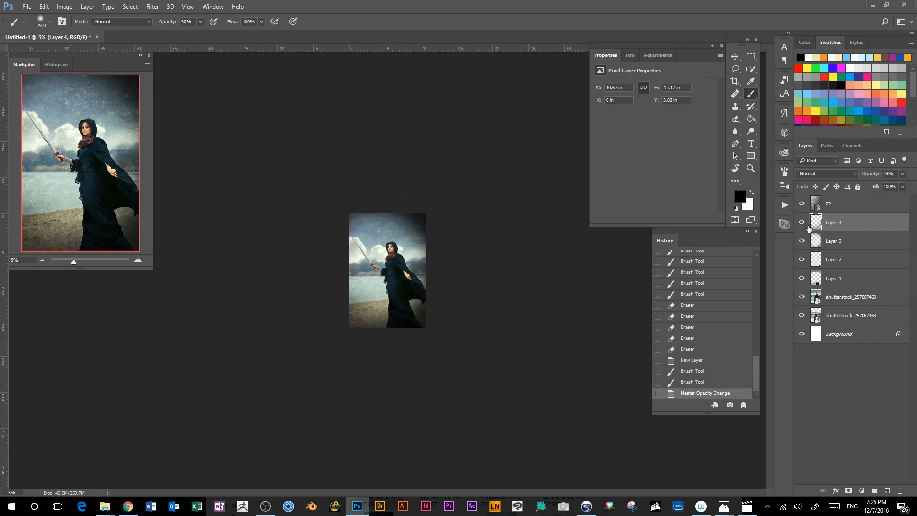
key("ctrl+plus")
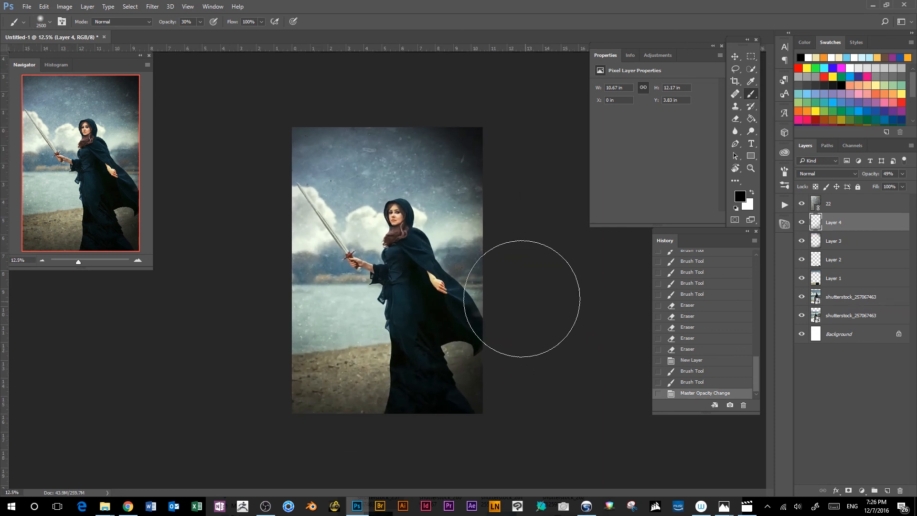
Flip the whole canvas horizontally
left_click(27, 7)
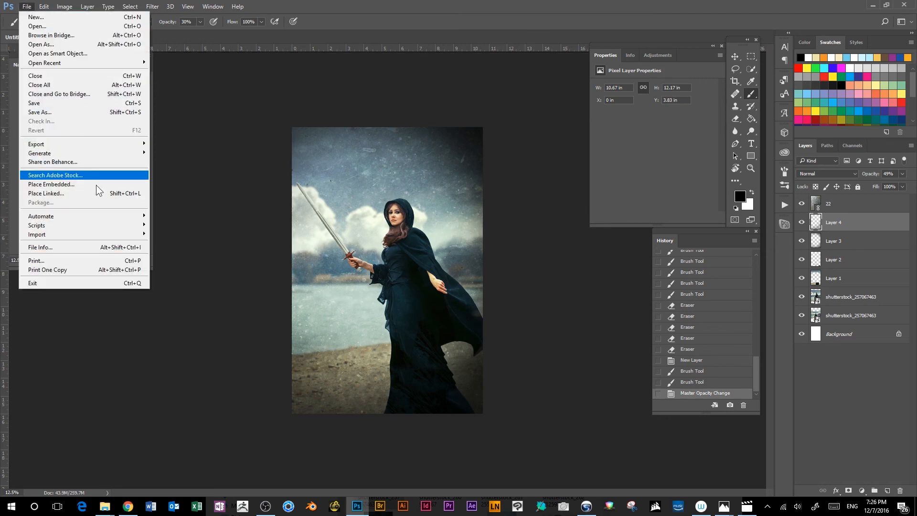
mouse_move(44, 7)
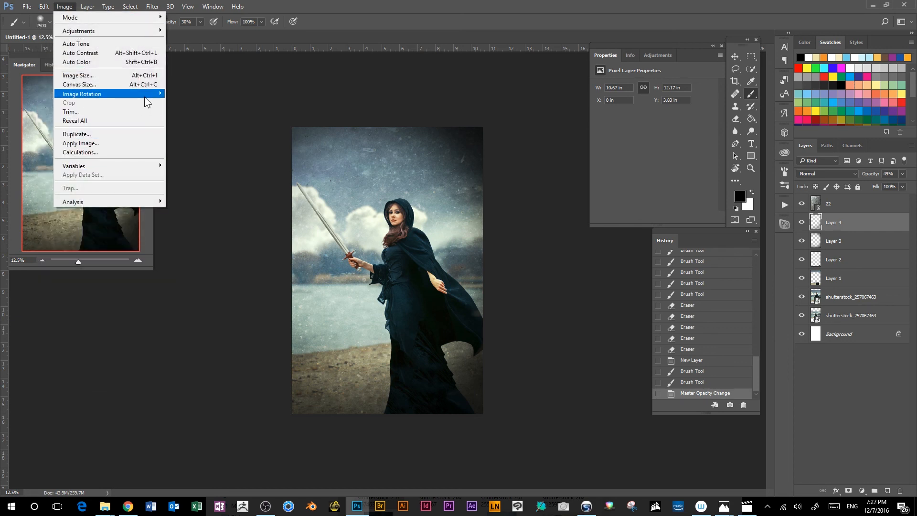
mouse_move(146, 96)
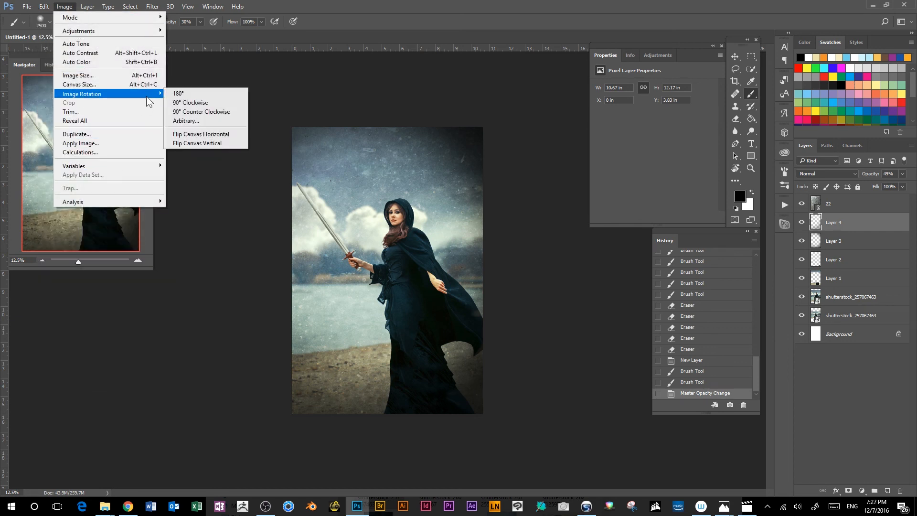
left_click(220, 138)
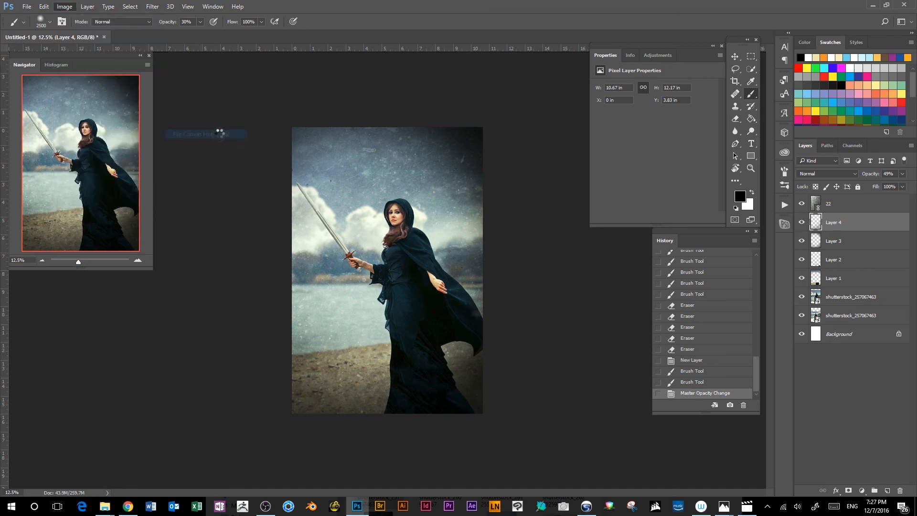
Brush soft black shading around the cover's lower corners and bottom edge on Layer 4, undoing a dab at the upper right corner
key("ctrl+minus")
key("ctrl+minus")
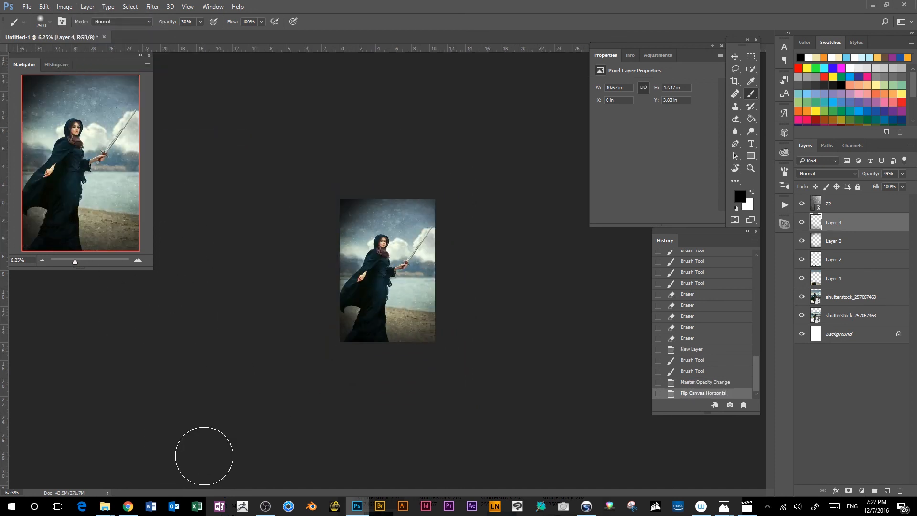
key("ctrl+minus")
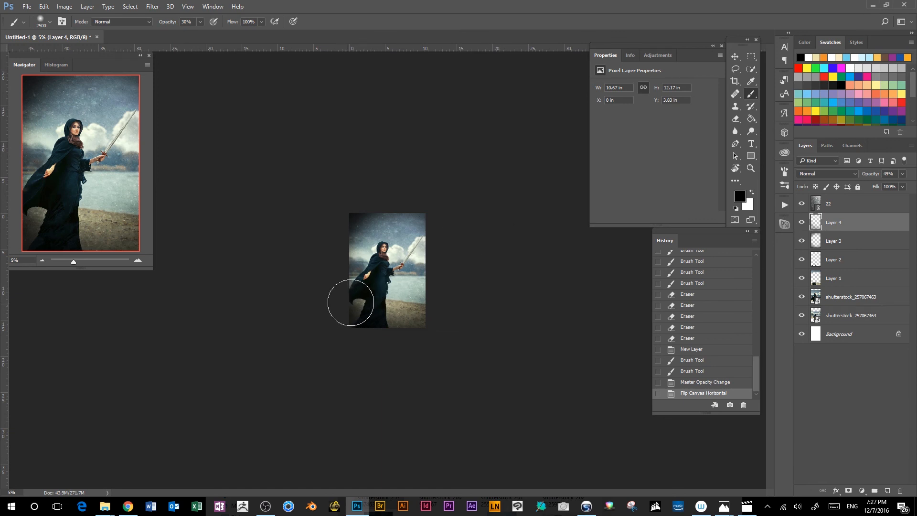
key("ctrl+plus")
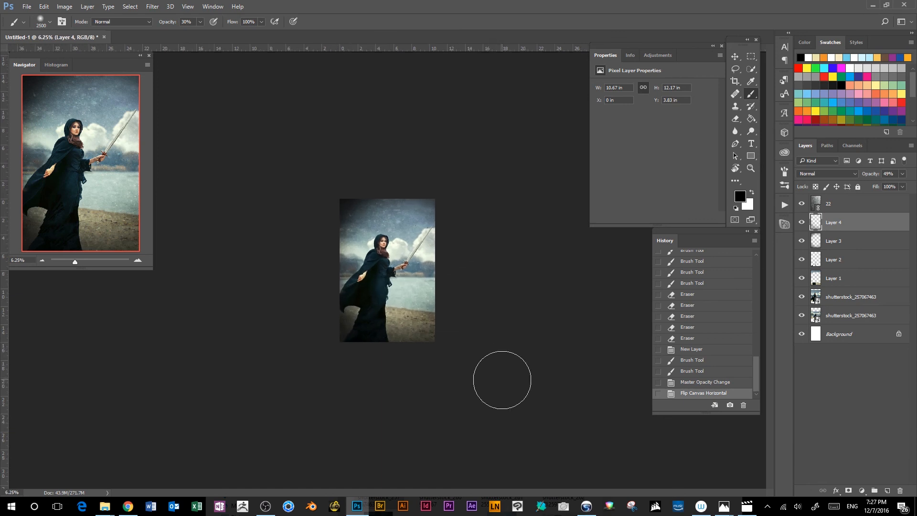
mouse_move(459, 314)
left_mouse_down()
mouse_move(381, 396)
mouse_move(457, 317)
mouse_move(420, 362)
mouse_move(358, 385)
left_mouse_up()
mouse_move(344, 337)
left_mouse_down()
mouse_move(429, 368)
mouse_move(428, 389)
left_mouse_up()
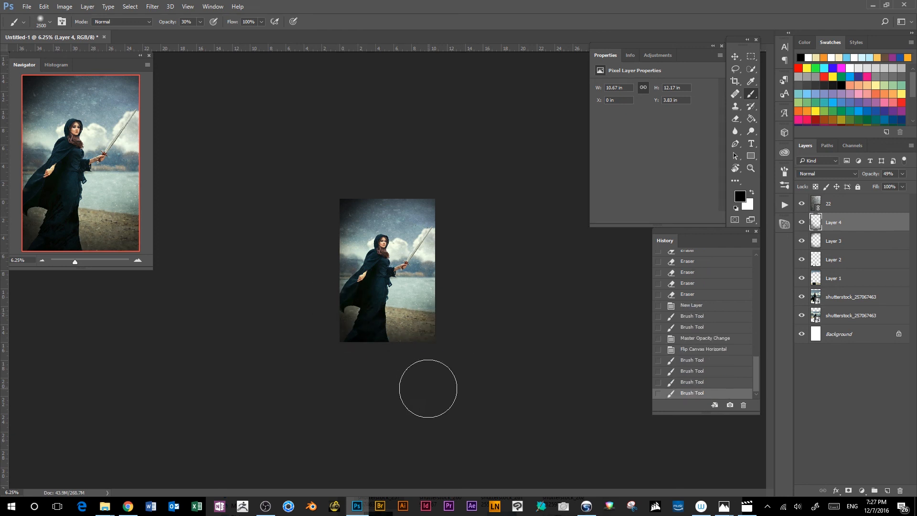
left_click(443, 190)
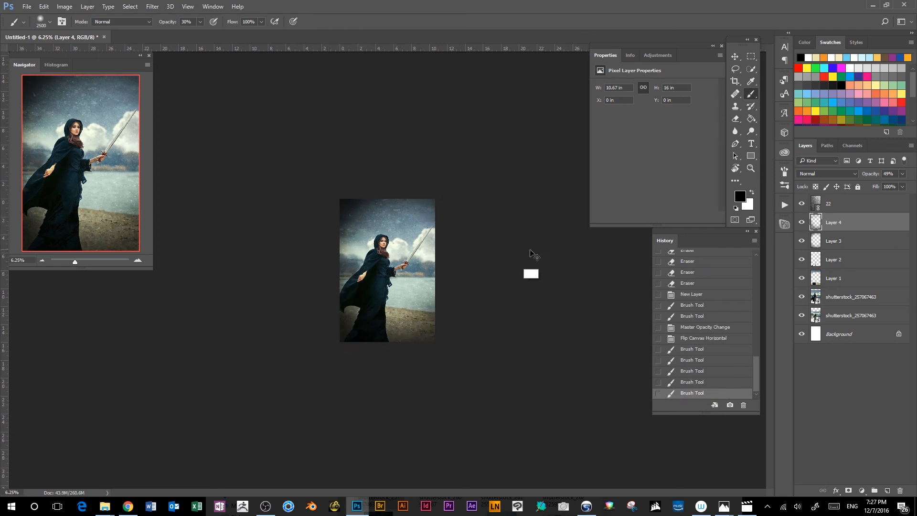
key("ctrl+z")
Erase some of Layer 3's shading in the sky above the woman and brush soft black along the cover's top edge on Layer 4
left_click(829, 241)
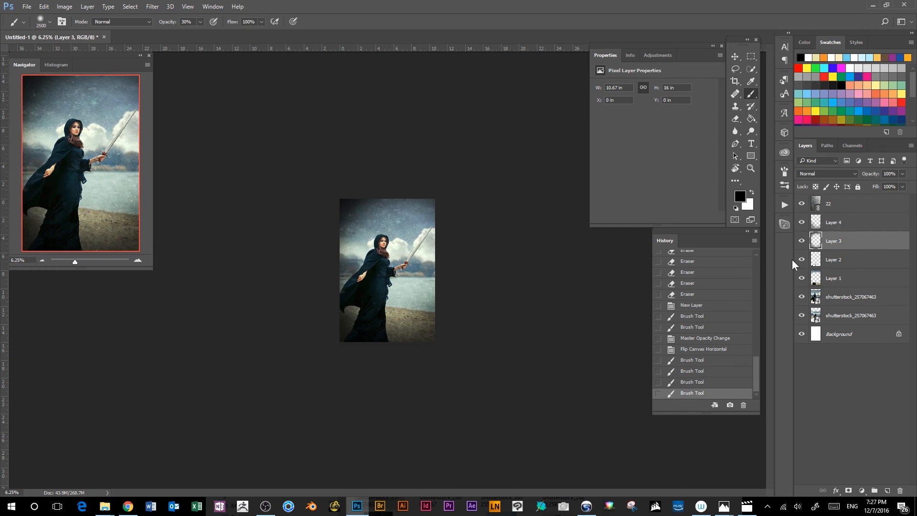
mouse_move(382, 231)
left_mouse_down()
mouse_move(348, 235)
mouse_move(372, 222)
mouse_move(328, 225)
mouse_move(413, 193)
left_mouse_up()
left_click(832, 225)
left_click_drag(324, 217, 362, 185)
left_click_drag(301, 228, 419, 157)
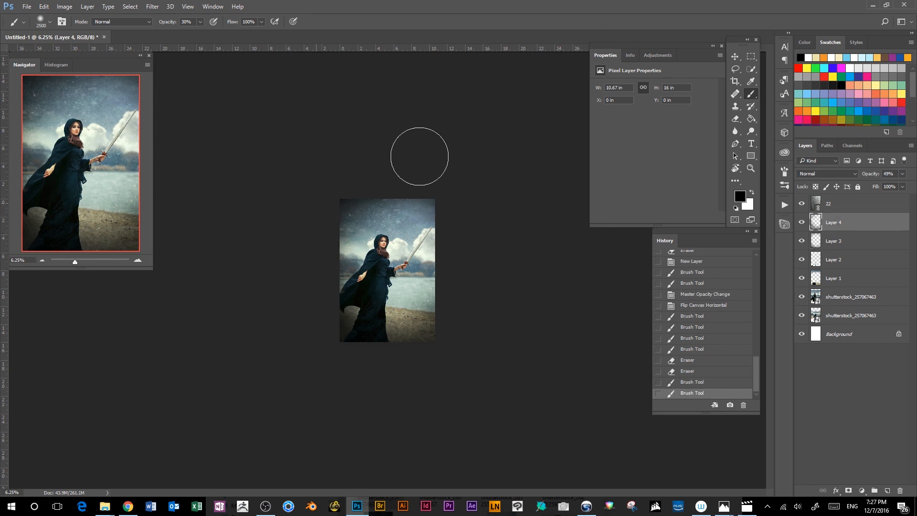
Darken the cover's right edge and deepen its bottom edge with more soft black brush strokes on Layer 4
mouse_move(479, 194)
left_mouse_down()
mouse_move(392, 182)
mouse_move(462, 188)
mouse_move(461, 202)
left_mouse_up()
mouse_move(492, 254)
left_mouse_down()
mouse_move(425, 373)
mouse_move(464, 342)
mouse_move(436, 372)
left_mouse_up()
mouse_move(436, 371)
left_mouse_down()
mouse_move(336, 355)
mouse_move(366, 373)
left_mouse_up()
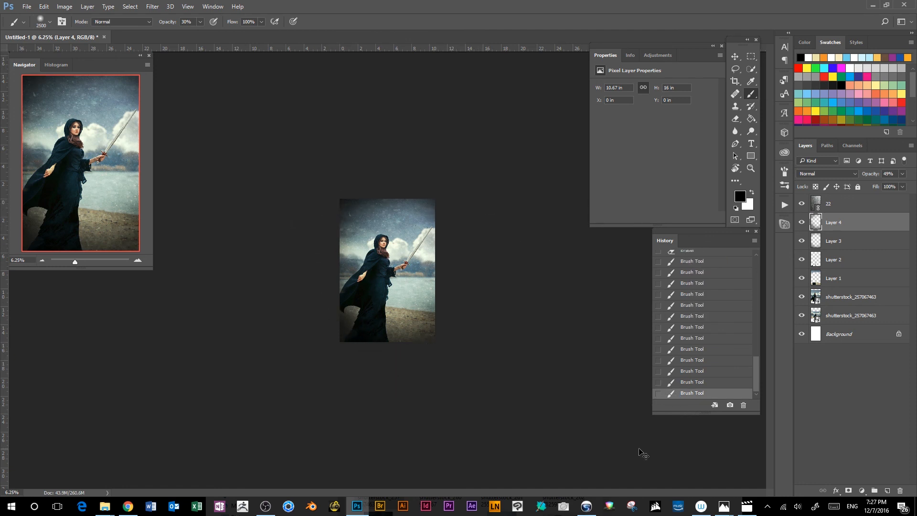
Add a new empty layer between Layer 2 and Layer 3 and make it the active layer
key("ctrl+plus")
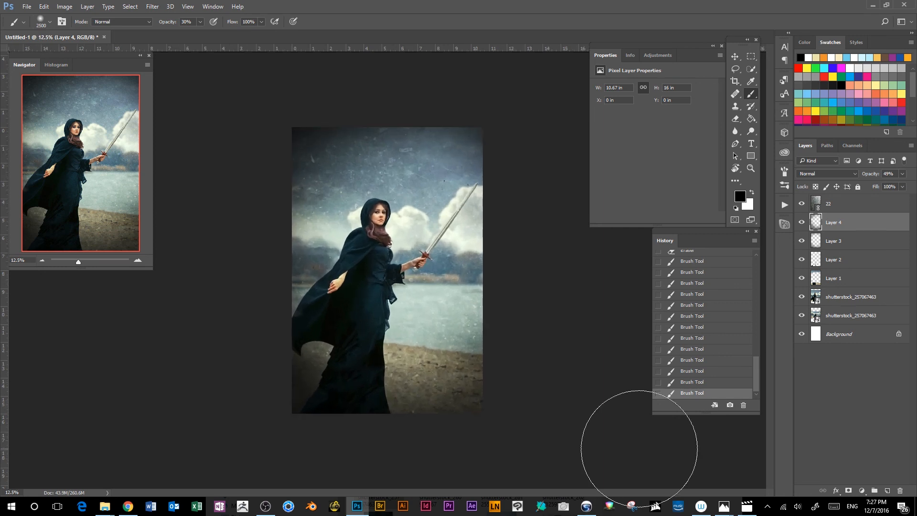
key("ctrl+plus")
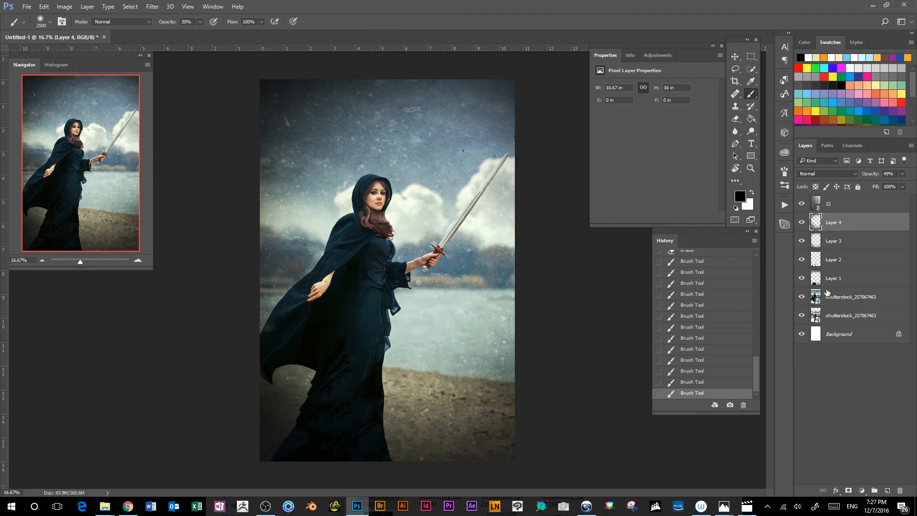
left_click(842, 258)
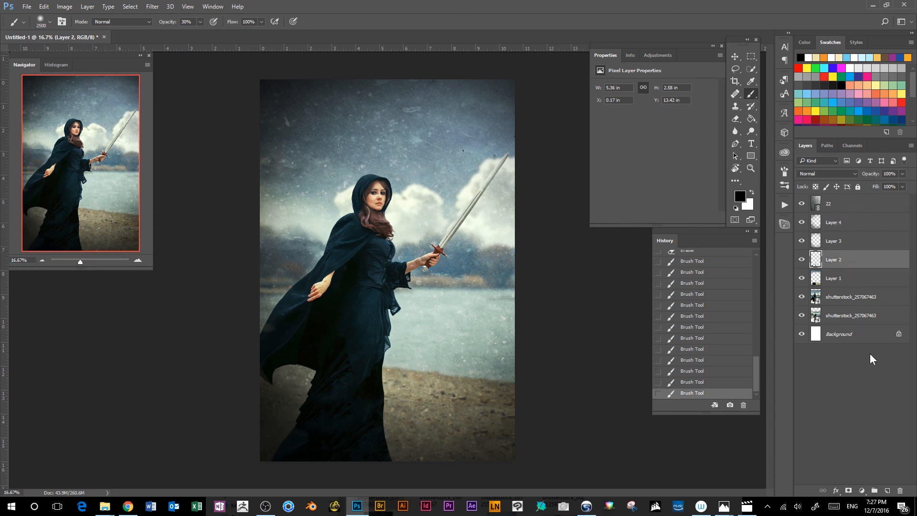
left_click(887, 490)
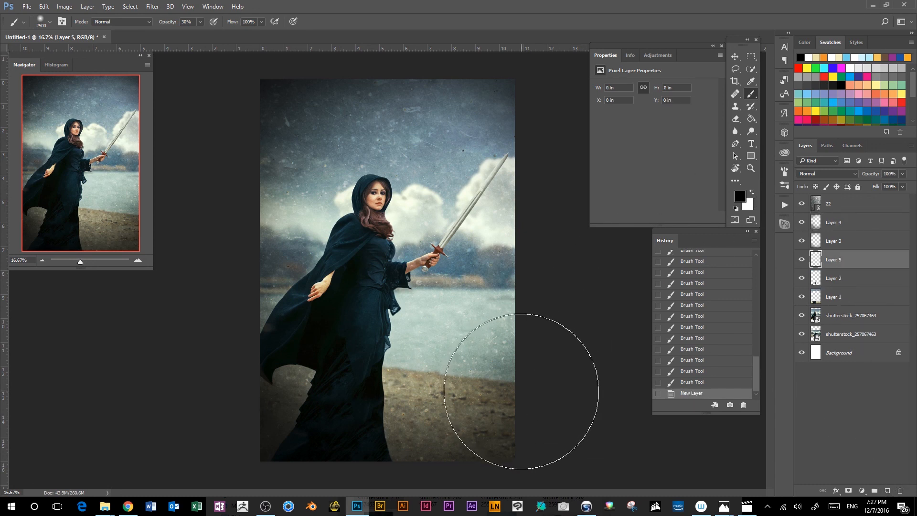
left_click_drag(842, 260, 839, 257)
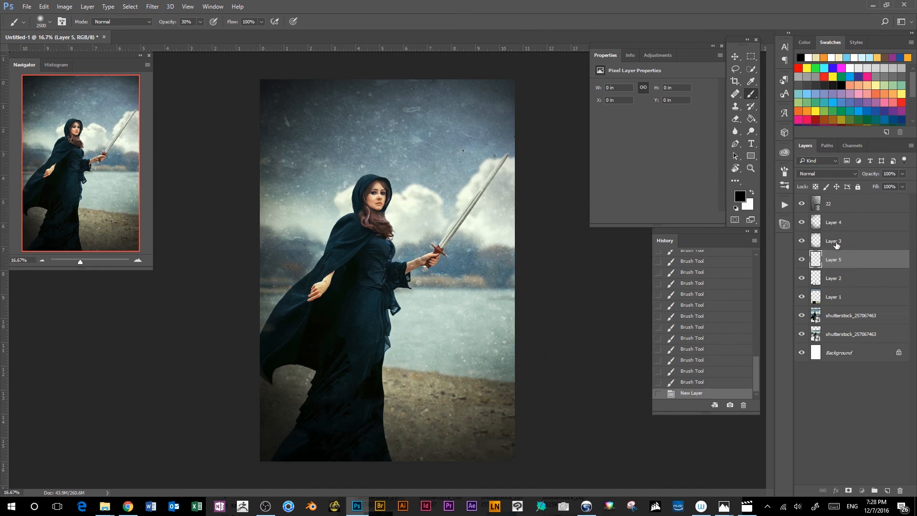
left_click(836, 245)
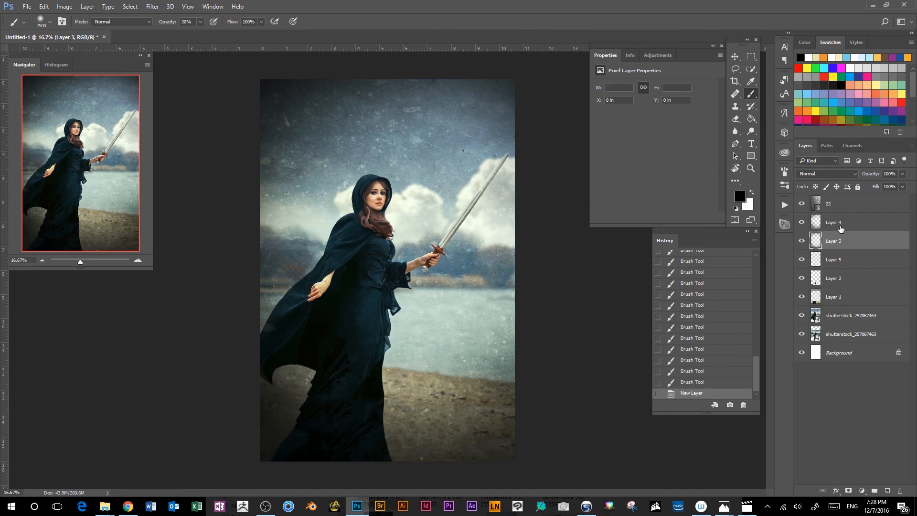
left_click(851, 261)
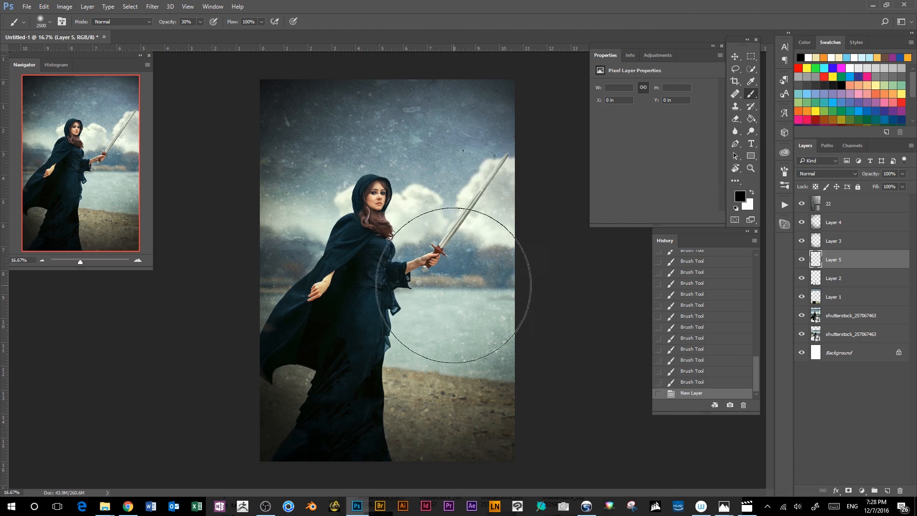
Switch the foreground colour to white, set the brush size to 2300 and brush a soft highlight beside the woman's face on Layer 5
left_click(752, 192)
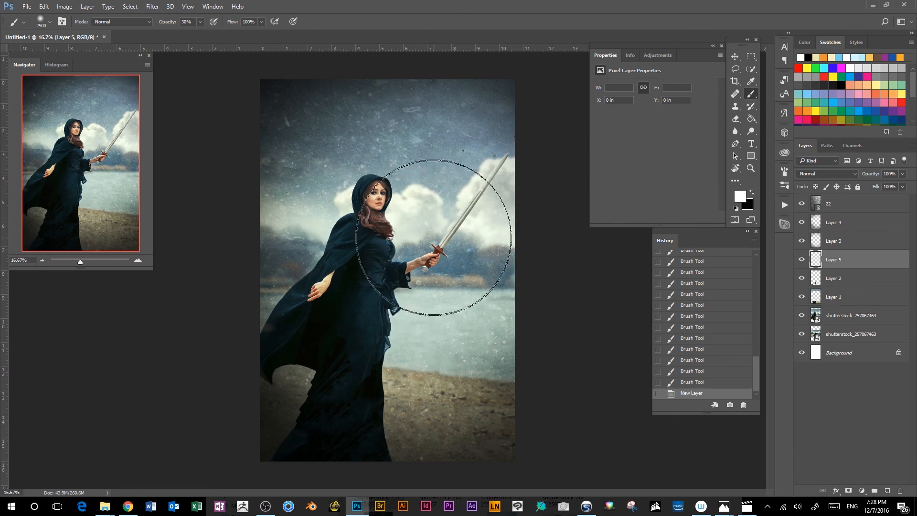
key("bracketleft")
key("bracketleft")
key("bracketleft")
key("bracketleft")
key("bracketleft")
key("bracketleft")
key("bracketleft")
key("bracketleft")
key("bracketleft")
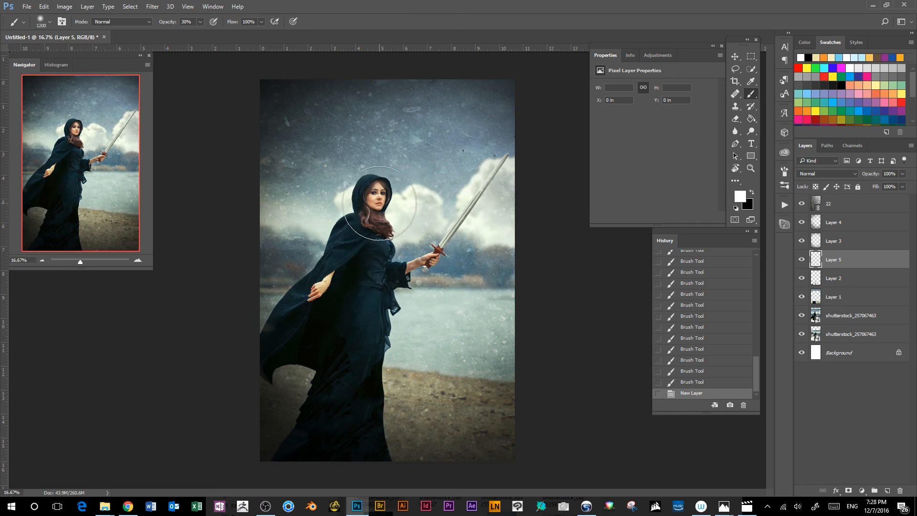
key("bracketright")
key("bracketright")
key("bracketright")
key("bracketright")
key("bracketright")
key("bracketright")
key("bracketright")
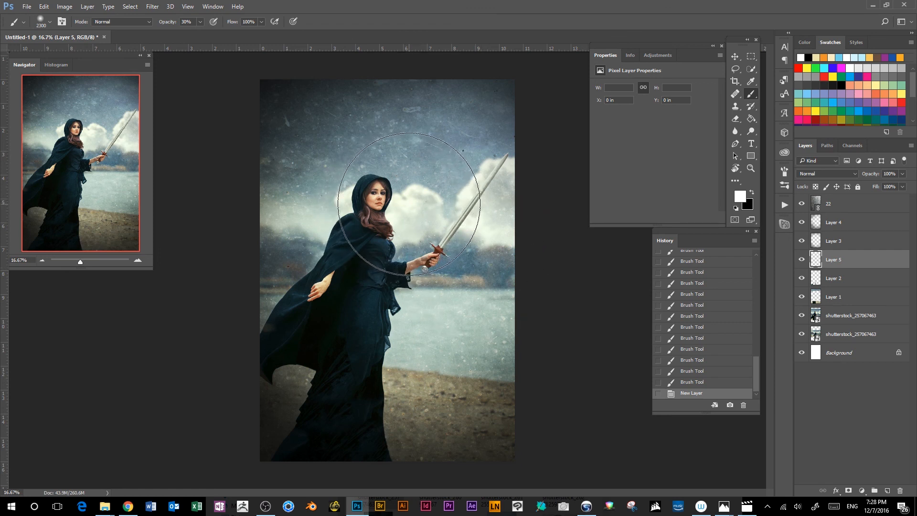
left_click_drag(405, 213, 420, 241)
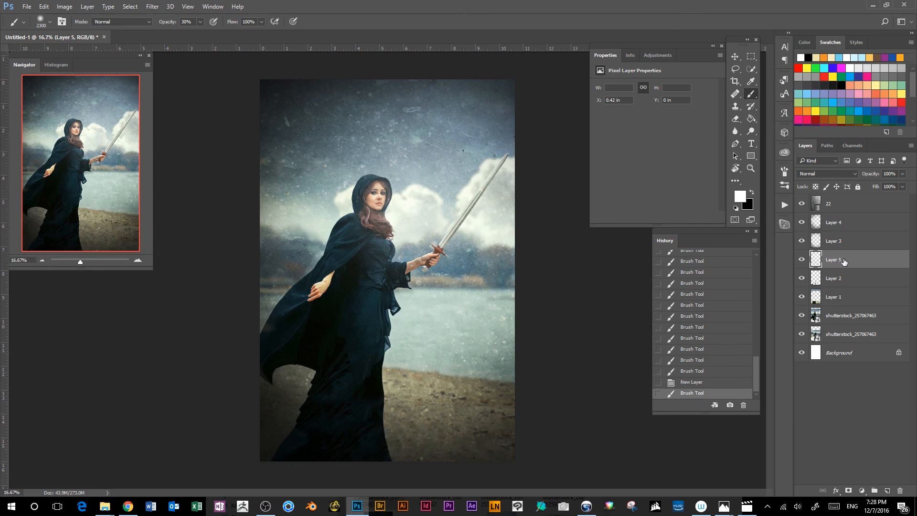
Set Layer 5's blend mode to Overlay and compare the cover with and without its highlight
left_click(838, 173)
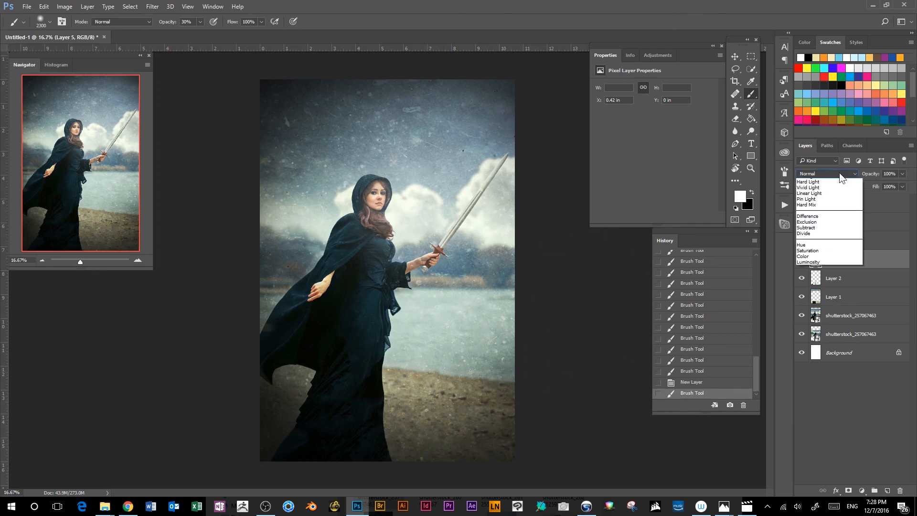
left_click(823, 267)
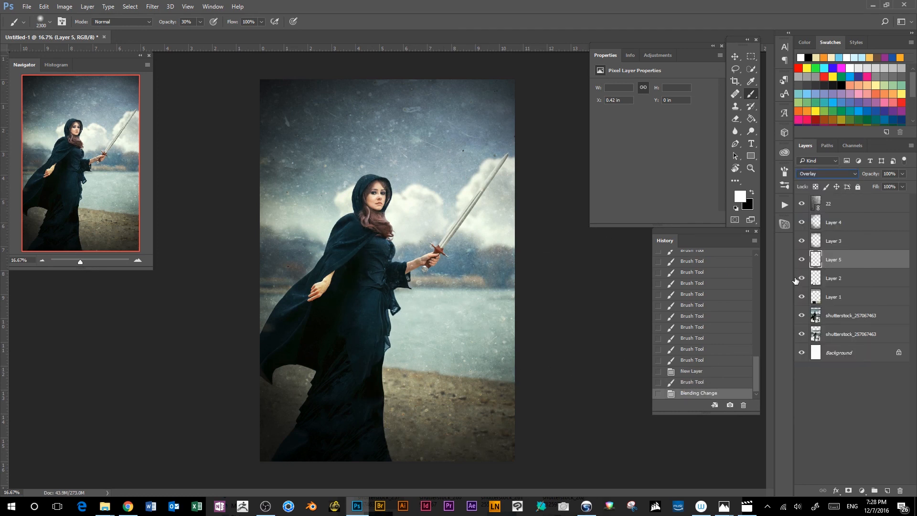
left_click(803, 260)
left_click(803, 260)
key("ctrl+minus")
key("ctrl+minus")
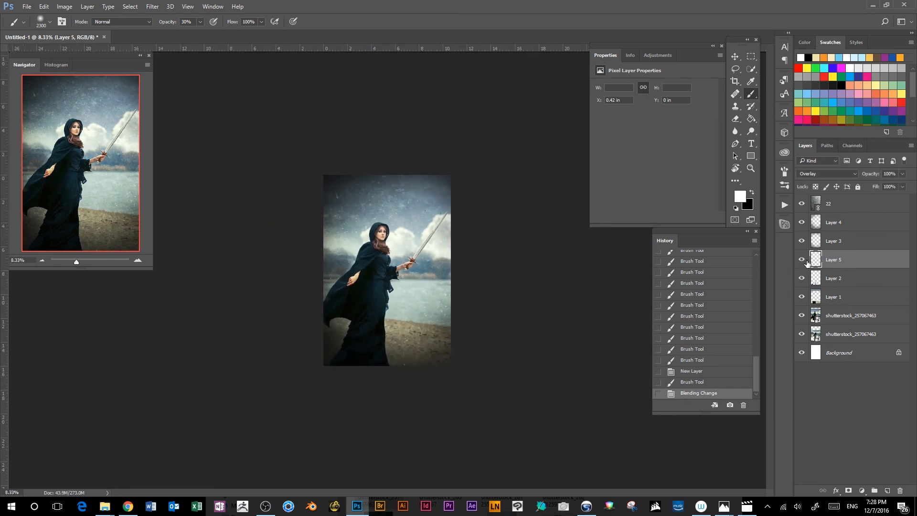
left_click(805, 261)
left_click(803, 260)
Dab more soft white highlights on Layer 5 over the sky, clouds and lake around the woman
left_click(409, 276)
left_click(404, 210)
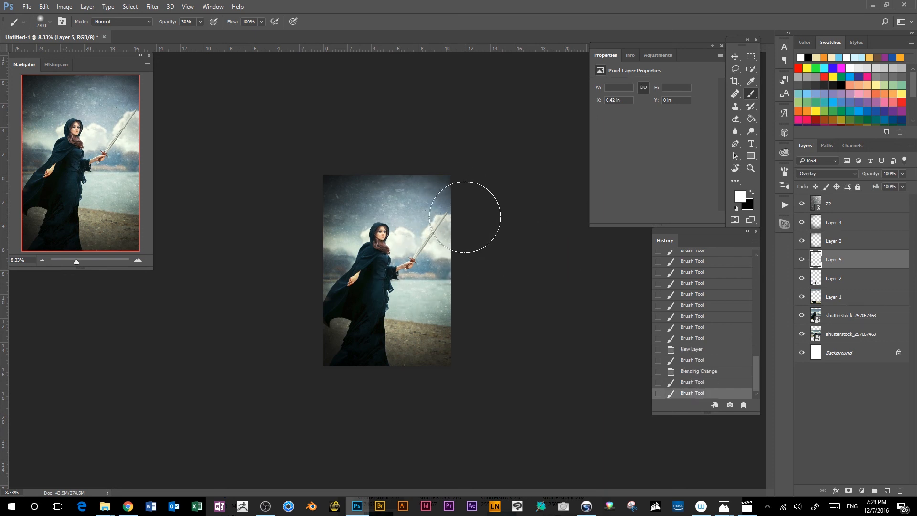
left_click(437, 219)
left_click(425, 287)
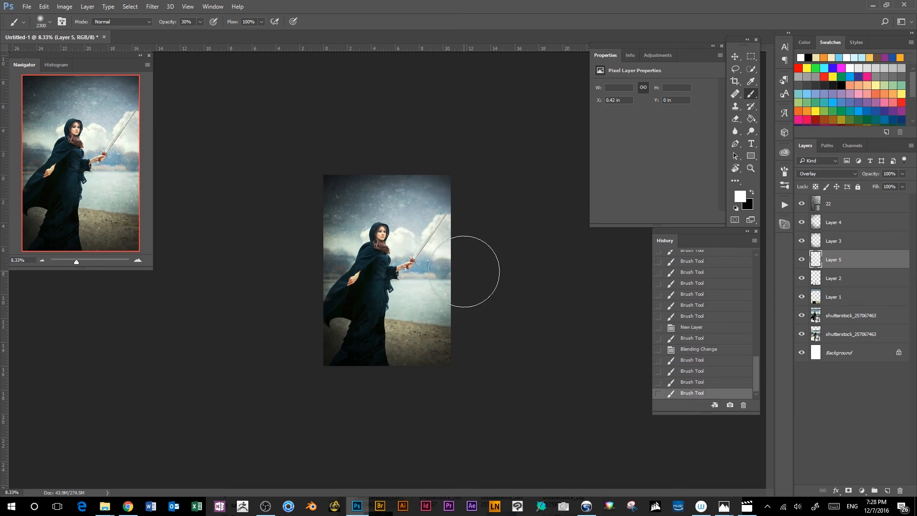
left_click(366, 239)
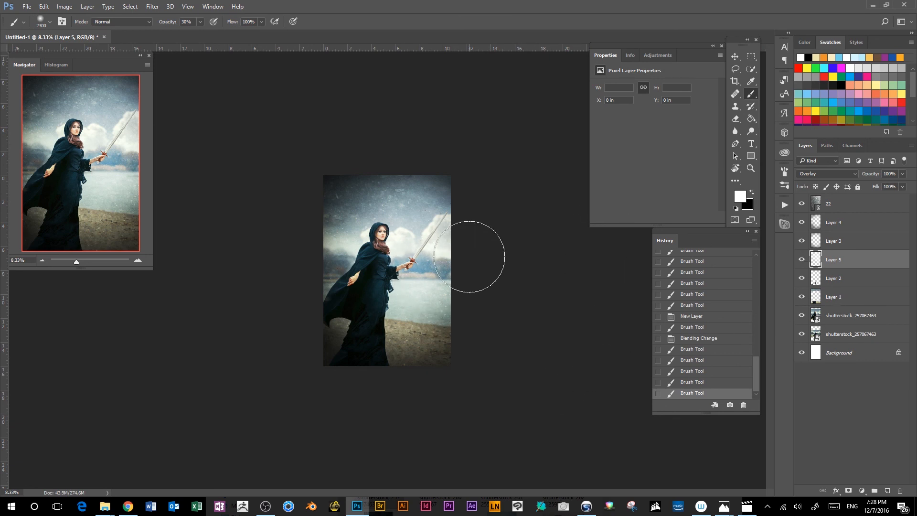
Compare the woman and background up close with and without the Layer 5 highlights
key("ctrl+plus")
key("ctrl+plus")
key("ctrl+plus")
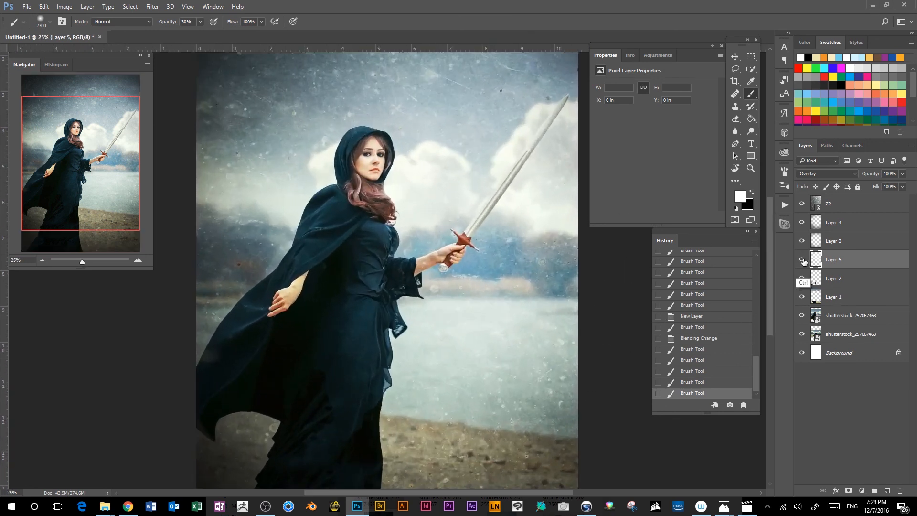
left_click(805, 260)
left_click(804, 261)
left_click(804, 260)
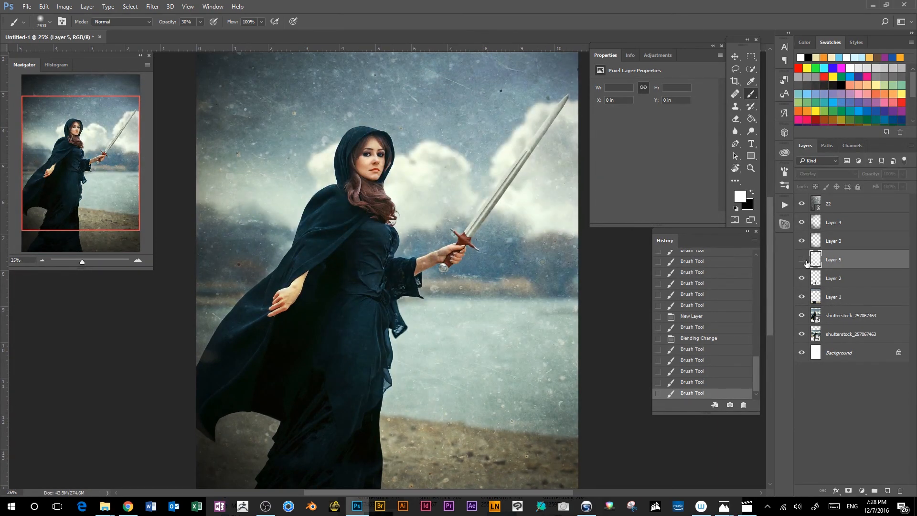
left_click(804, 260)
Reduce Layer 5's opacity to 57% and compare the cover with and without the softened highlights
left_click(902, 175)
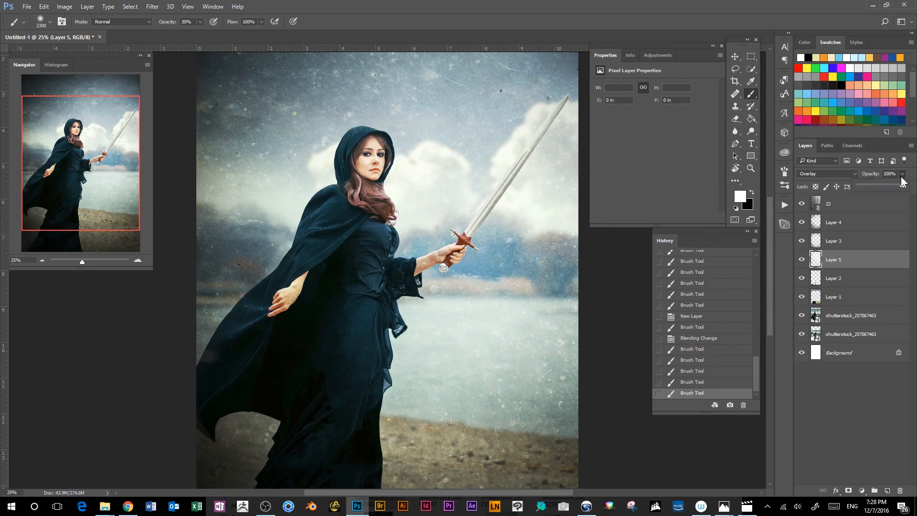
left_click_drag(892, 185, 884, 186)
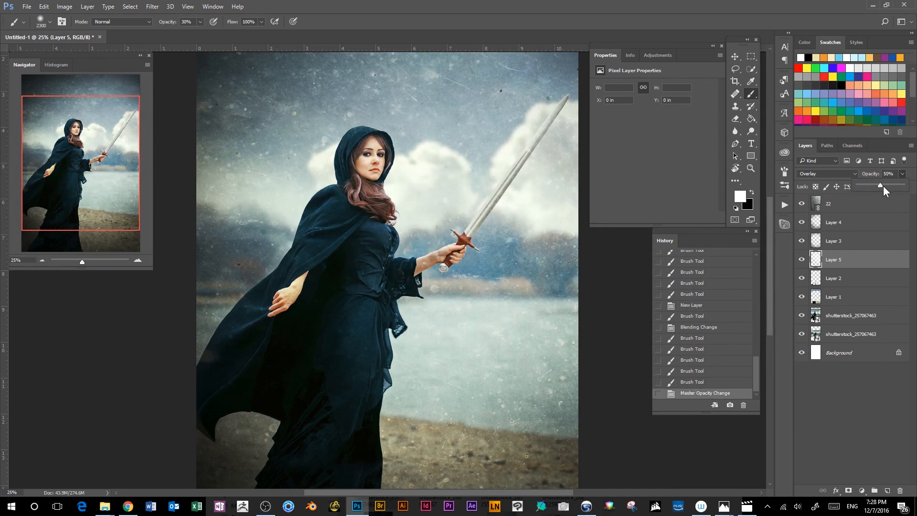
left_click(804, 260)
left_click(804, 260)
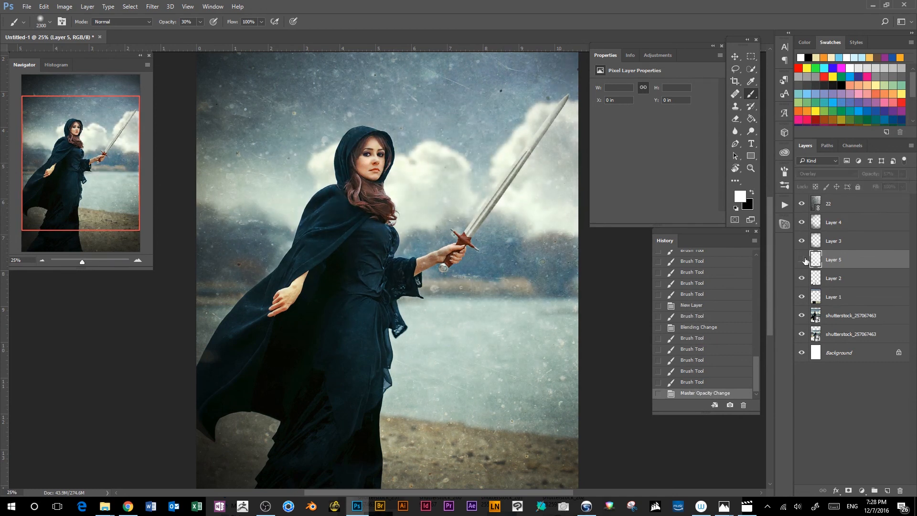
left_click(806, 260)
key("ctrl+minus")
key("ctrl+minus")
key("ctrl+minus")
key("ctrl+minus")
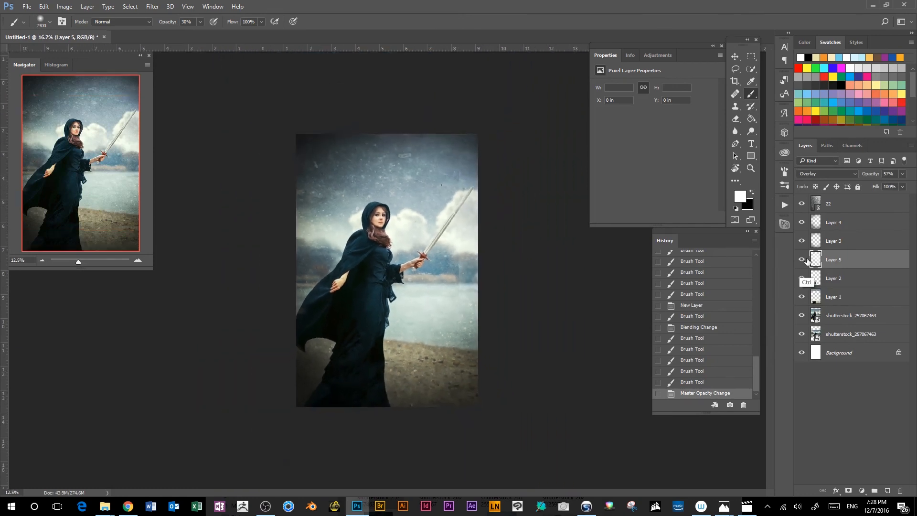
Check the whole cover at a reduced size with and without Layer 5
left_click(807, 261)
left_click(808, 262)
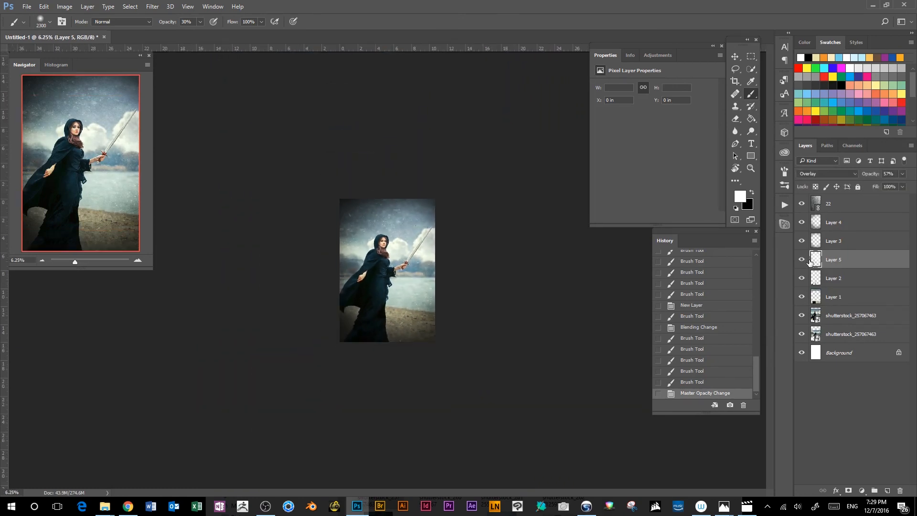
left_click(804, 262)
left_click(804, 261)
key("ctrl+plus")
Add a new layer directly above Layer 5 and reduce the soft brush size to 500 px
key("bracketleft")
key("bracketleft")
key("bracketleft")
key("bracketleft")
key("bracketleft")
key("bracketleft")
key("bracketleft")
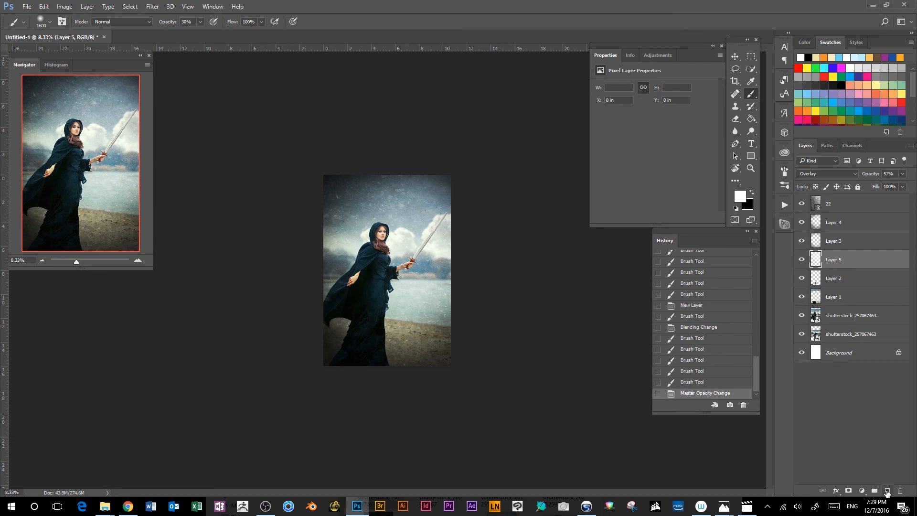
left_click(887, 491)
key("bracketleft")
key("bracketleft")
key("bracketleft")
key("bracketleft")
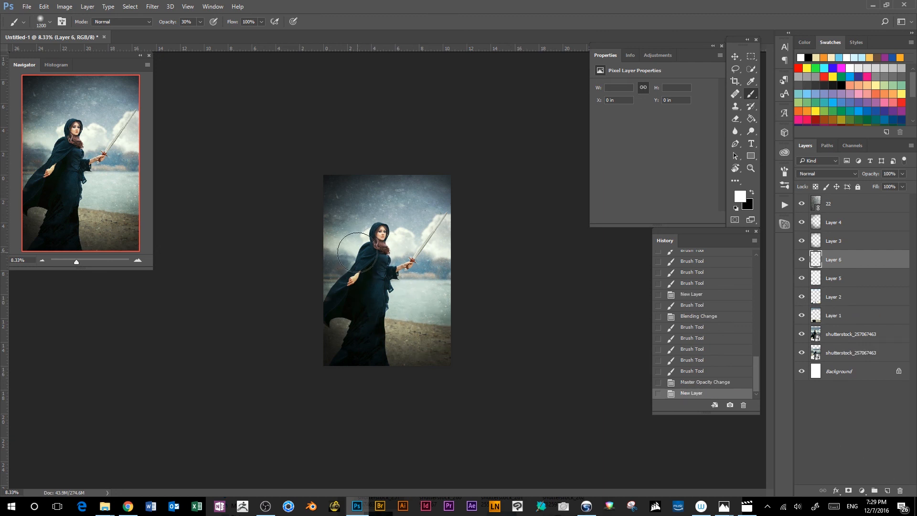
key("bracketleft")
key("bracketleft")
key("bracketleft")
key("bracketleft")
key("bracketleft")
key("bracketleft")
key("bracketleft")
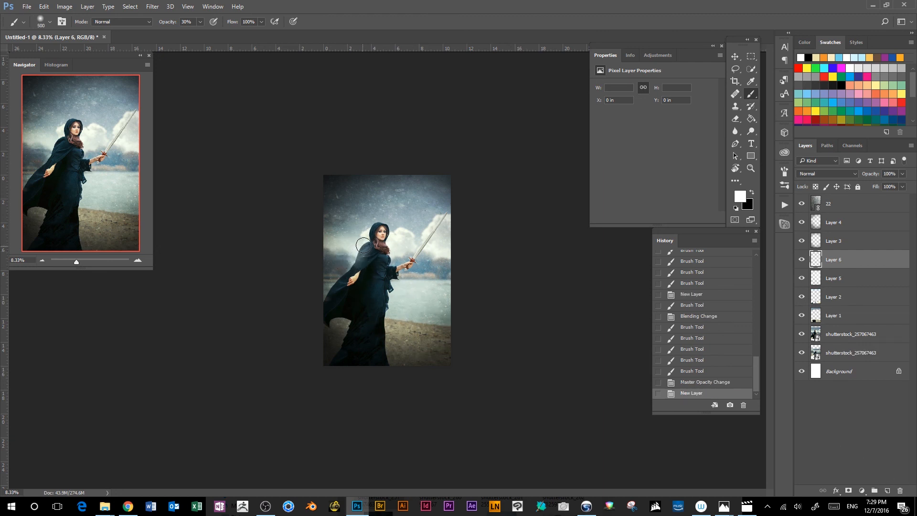
Dab soft white highlights on Layer 6 around the woman's upper body, sleeve and sword tip, undoing unwanted strokes
mouse_move(364, 245)
left_mouse_down()
mouse_move(379, 218)
mouse_move(409, 240)
mouse_move(392, 254)
mouse_move(400, 291)
mouse_move(394, 284)
mouse_move(385, 326)
mouse_move(412, 263)
left_mouse_up()
key("ctrl+z")
left_click(391, 290)
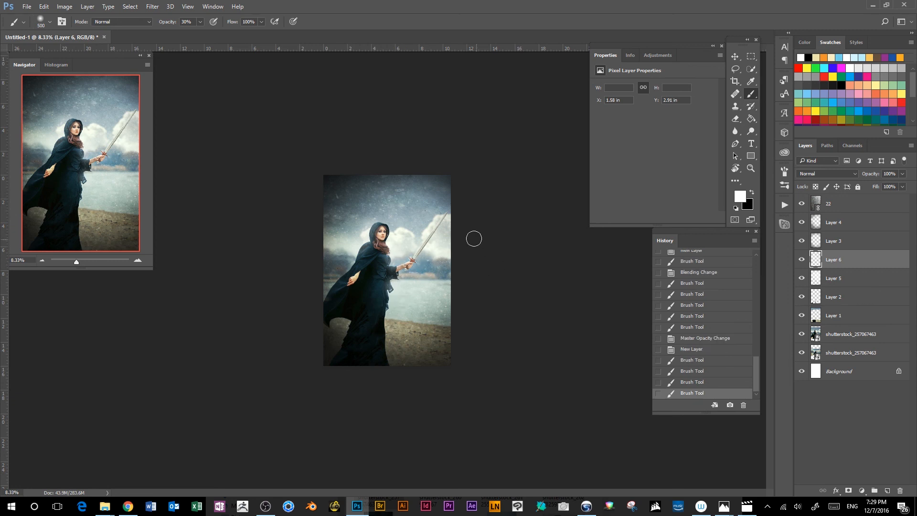
key("ctrl+z")
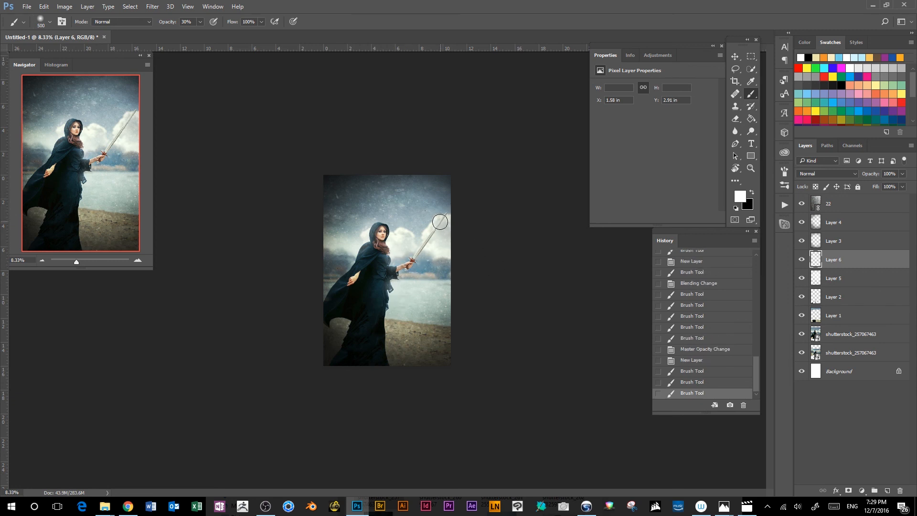
left_click(440, 222)
Set Layer 6's blend mode to Overlay and revert its accidental move above Layer 3
left_click(833, 174)
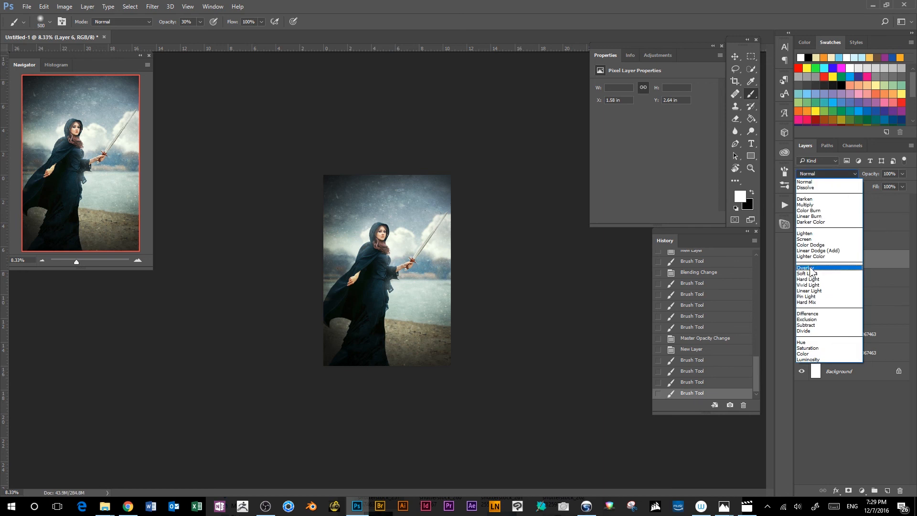
left_click(811, 268)
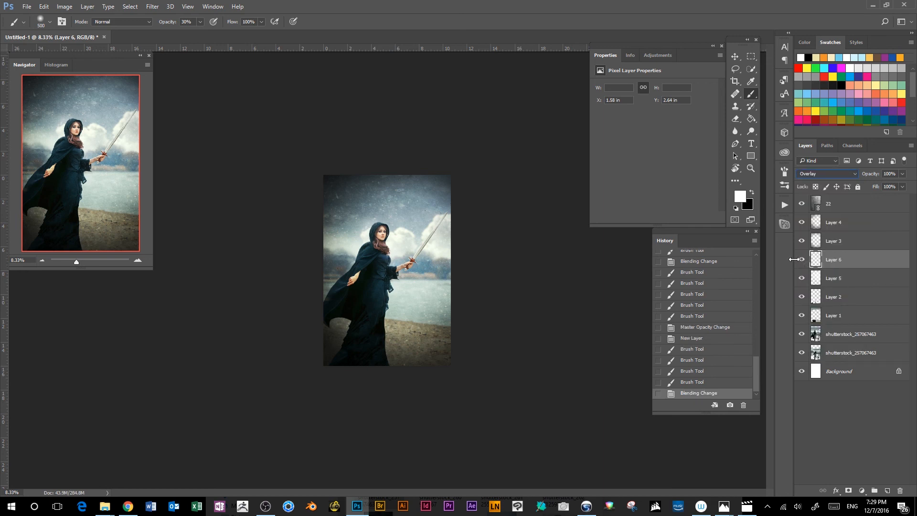
key("ctrl+bracketright")
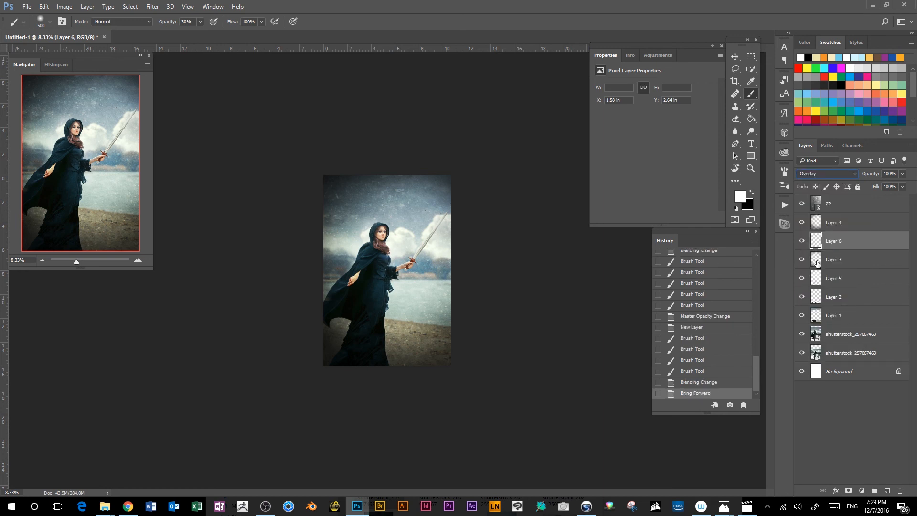
left_click(704, 382)
scroll(624, 400, "up", 3)
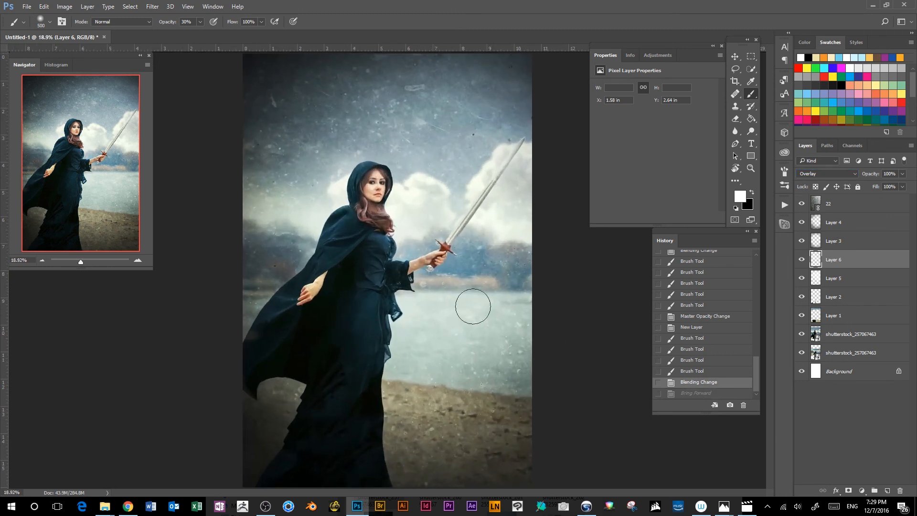
Compare the woman and sword up close with and without the Layer 6 highlights
left_click(802, 260)
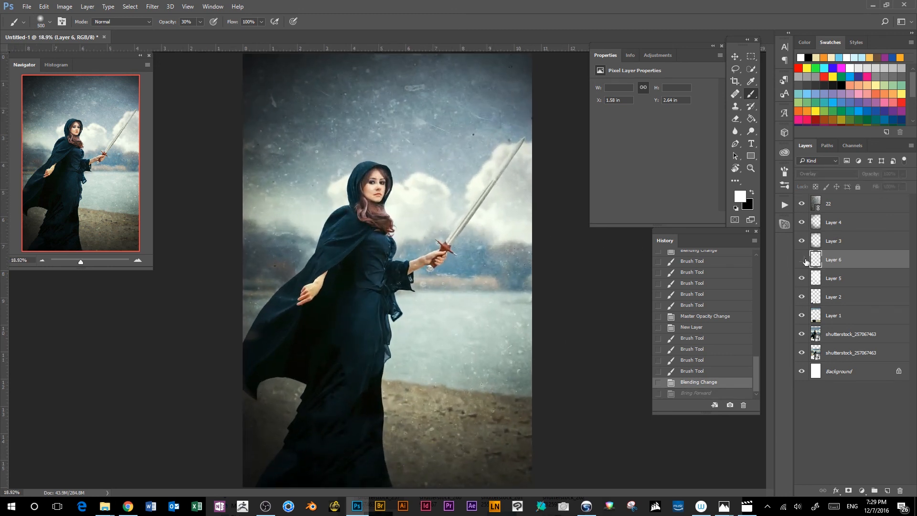
left_click(805, 262)
left_click(806, 261)
left_click(803, 260)
Try Normal as Layer 6's blend mode to compare the highlights, and restore Overlay
left_click(845, 175)
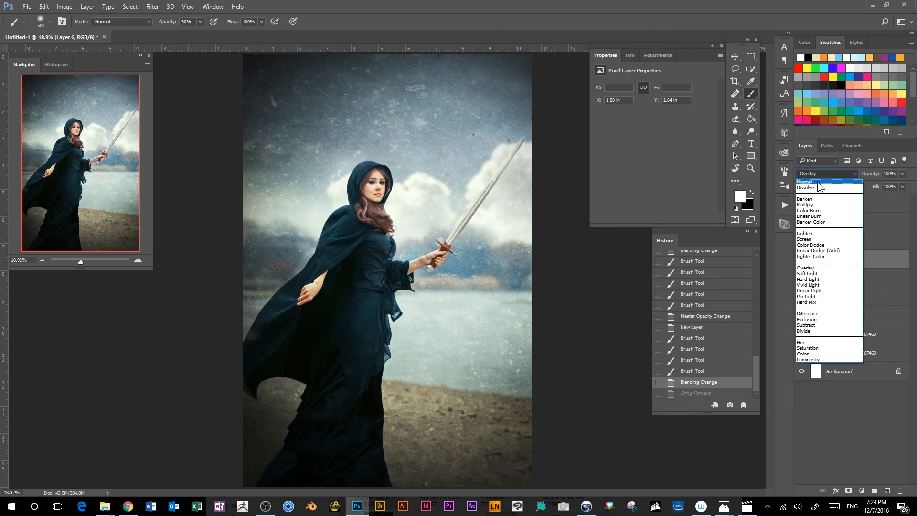
left_click(818, 182)
left_click(823, 171)
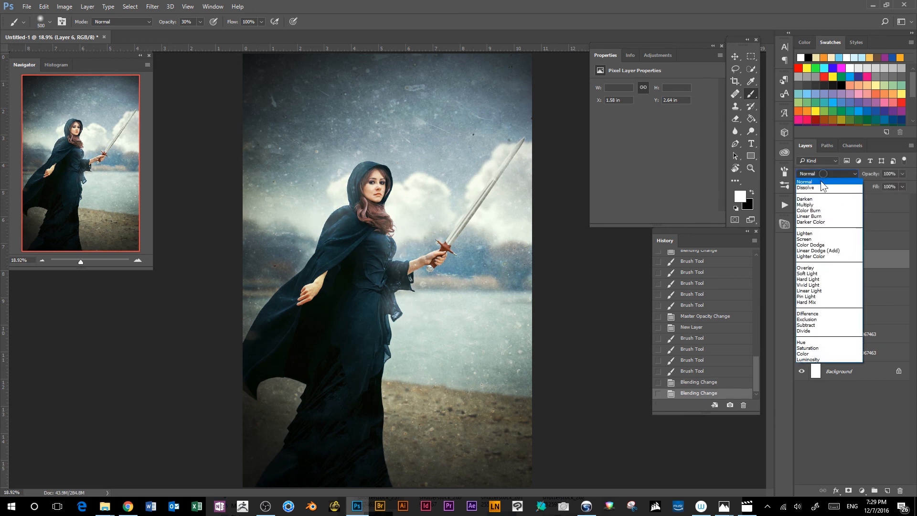
left_click(812, 268)
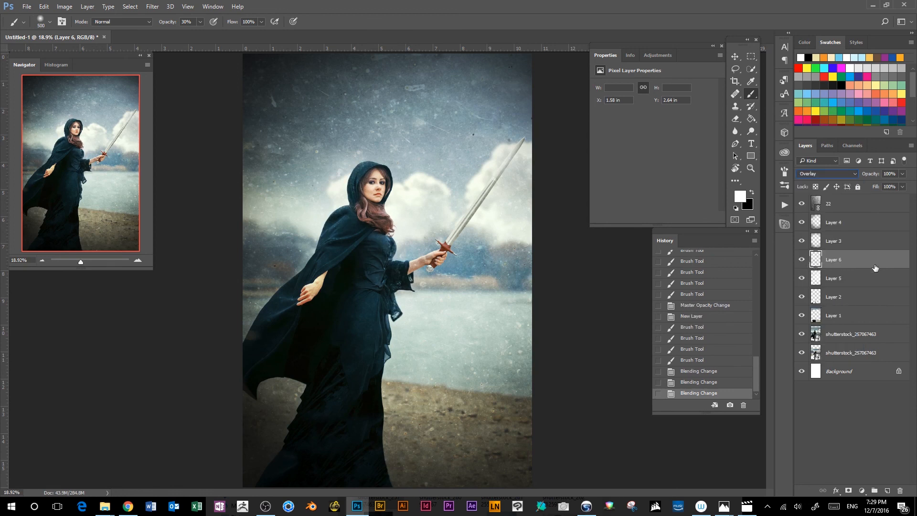
Add a new layer directly above Layer 6 and reduce the soft brush size to 70 px for fine highlights
left_click(887, 491)
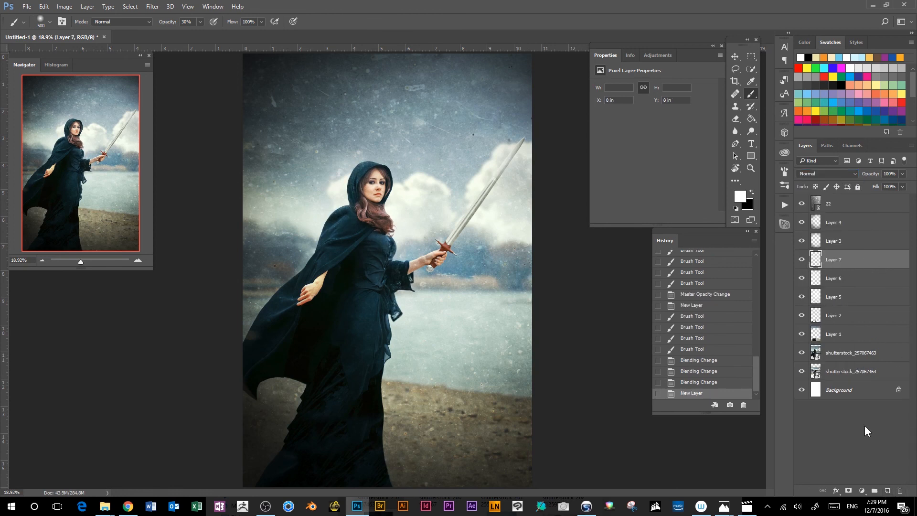
key("bracketleft")
key("bracketleft")
key("bracketleft")
key("bracketleft")
key("bracketleft")
key("bracketleft")
key("ctrl+plus")
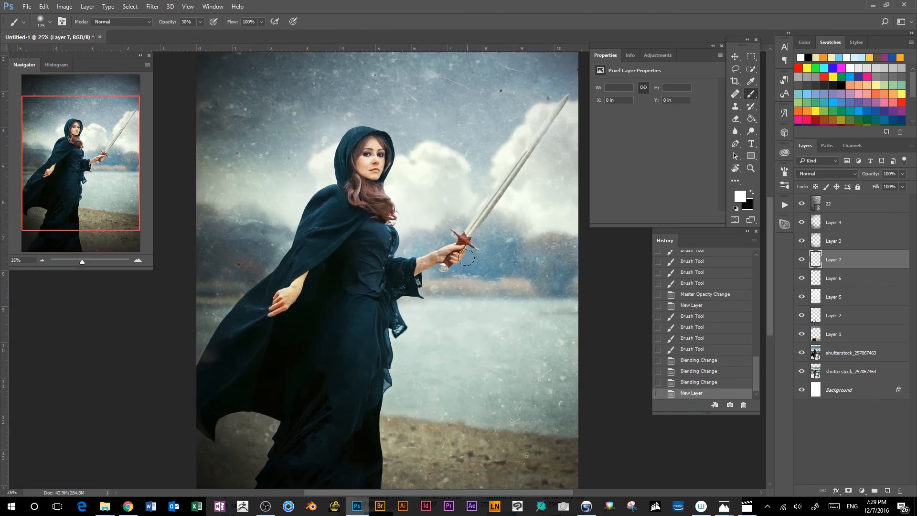
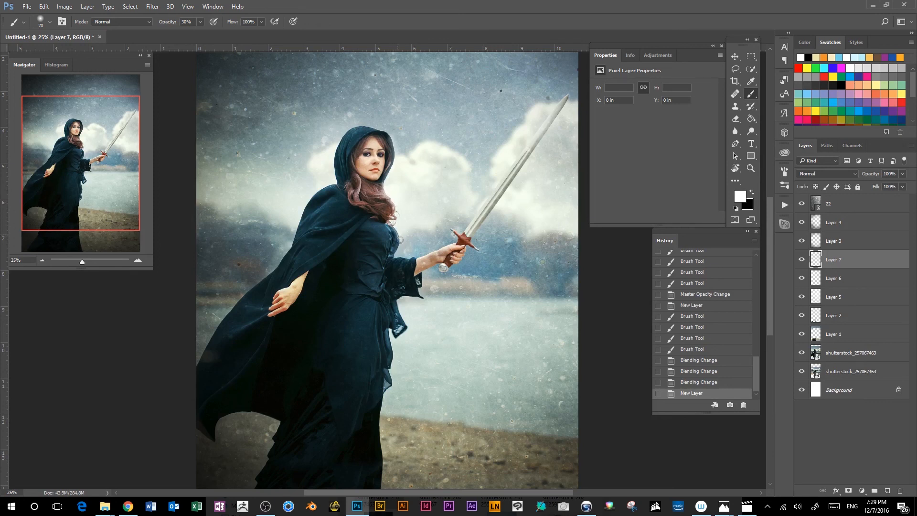
Paint fine white highlights on Layer 7 along the woman's chest, sleeve, hair and hood edge
left_click_drag(396, 252, 391, 247)
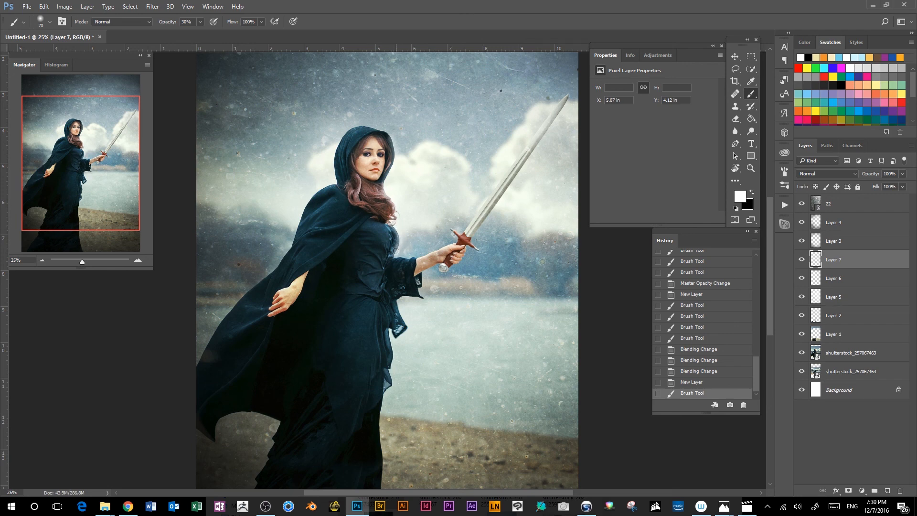
mouse_move(395, 256)
left_mouse_down()
mouse_move(436, 248)
mouse_move(414, 300)
mouse_move(422, 302)
left_mouse_up()
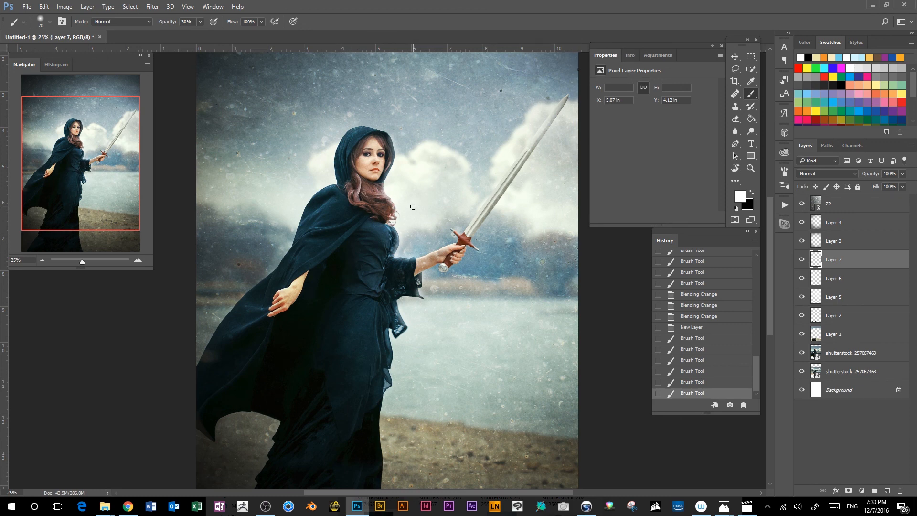
left_click_drag(359, 188, 382, 218)
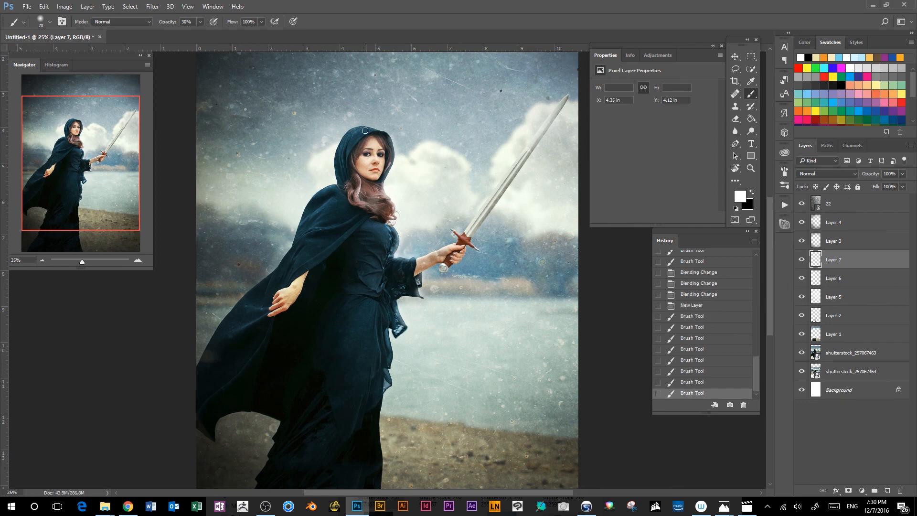
left_click_drag(368, 127, 388, 136)
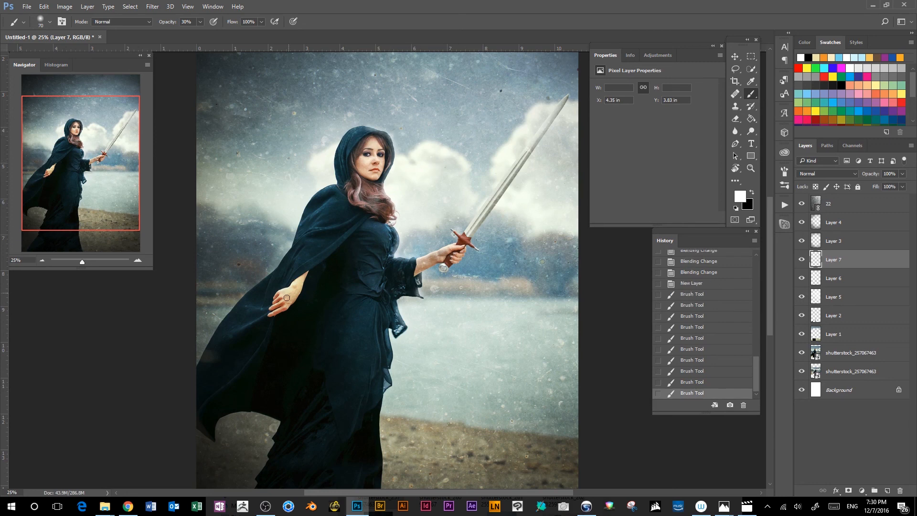
Paint fine white highlights on Layer 7 over the woman's hands, the sword hilt and the blade
left_click_drag(295, 304, 302, 288)
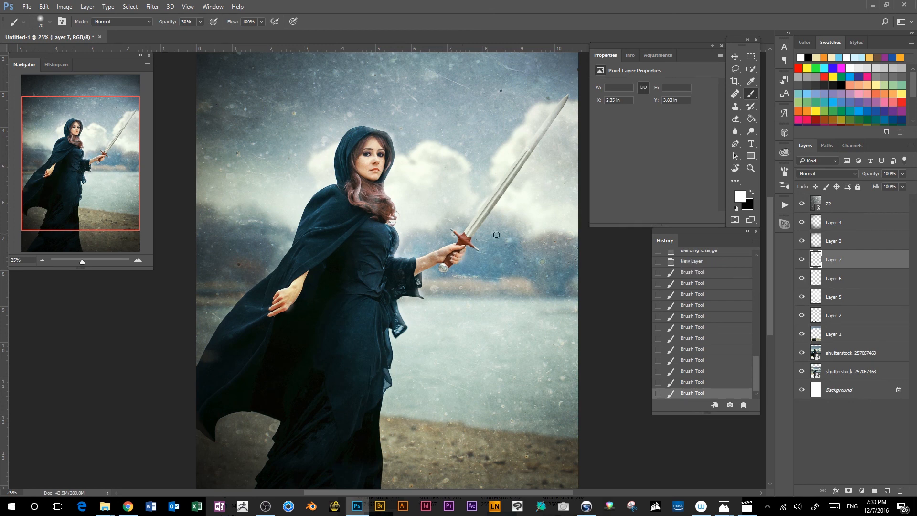
left_click_drag(440, 249, 463, 231)
left_click(523, 153)
key("ctrl+minus")
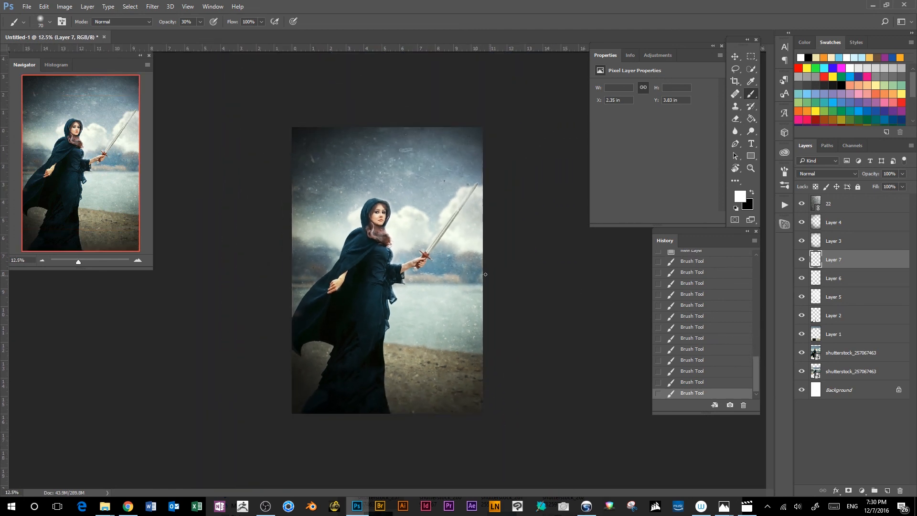
Reduce the opacity of Layer 7 to 66%
key("ctrl+plus")
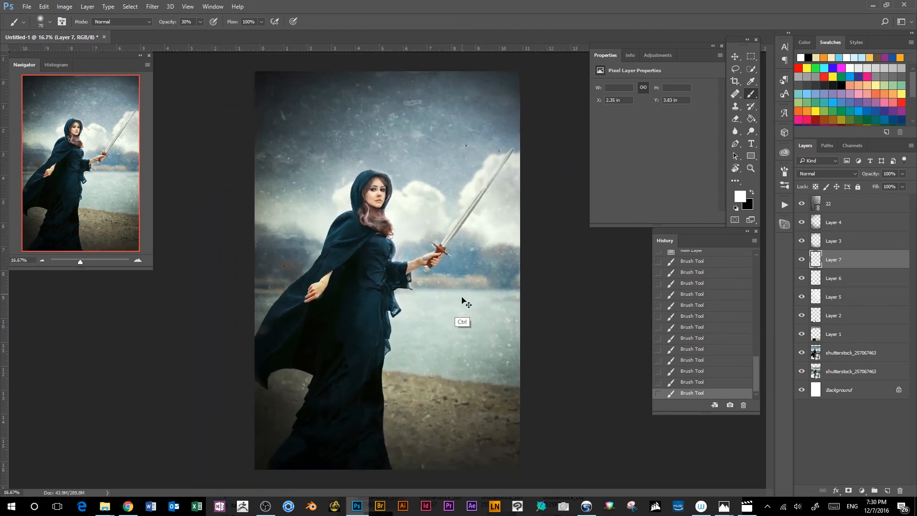
left_click(901, 175)
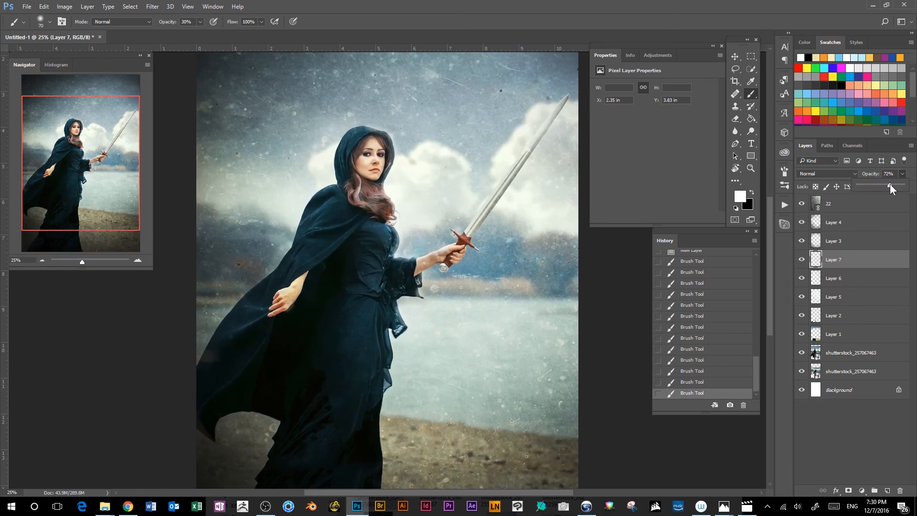
left_click_drag(890, 185, 888, 184)
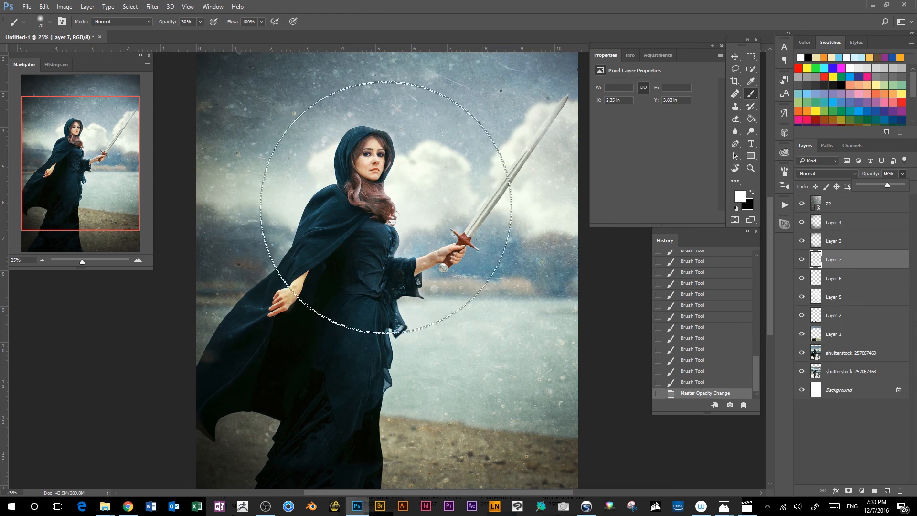
Erase the Layer 7 painting over the woman's lower hair, shoulder and upper chest with a soft, smaller eraser
left_click(370, 238)
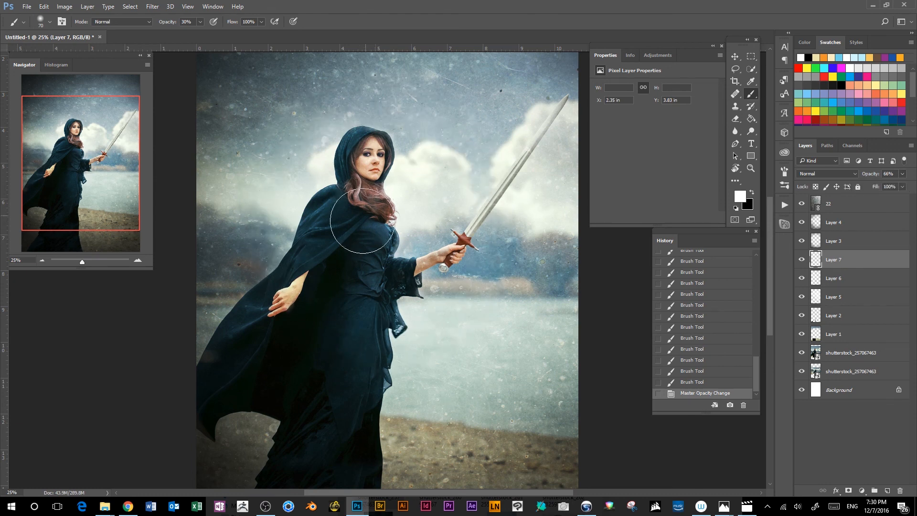
mouse_move(363, 221)
left_mouse_down()
mouse_move(379, 209)
mouse_move(347, 230)
mouse_move(372, 213)
mouse_move(337, 225)
mouse_move(367, 213)
left_mouse_up()
mouse_move(373, 209)
left_mouse_down()
mouse_move(341, 224)
mouse_move(380, 210)
left_mouse_up()
left_click_drag(380, 210, 352, 221)
key("ctrl+minus")
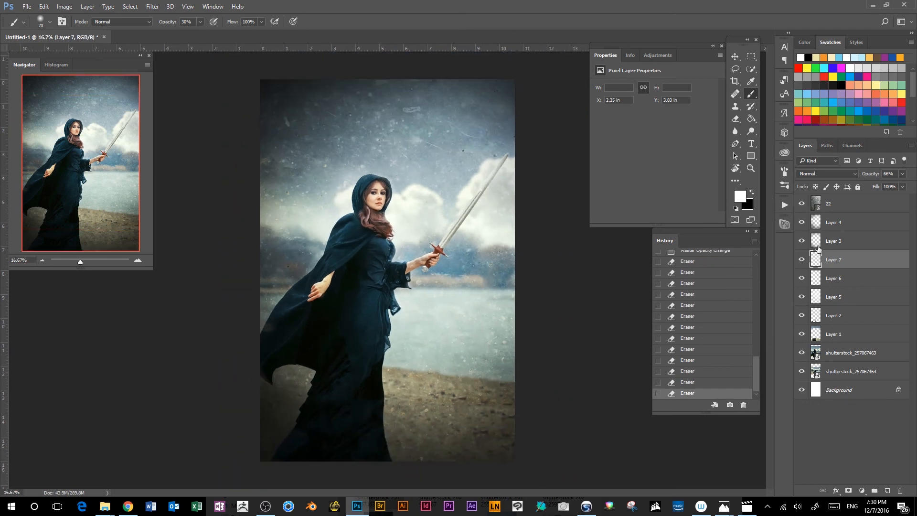
Compare the image with and without Layer 7 at several zoom levels to judge the painted light
left_click(802, 261)
left_click(803, 261)
left_click(802, 261)
left_click(803, 261)
key("ctrl+minus")
left_click(803, 263)
left_click(805, 264)
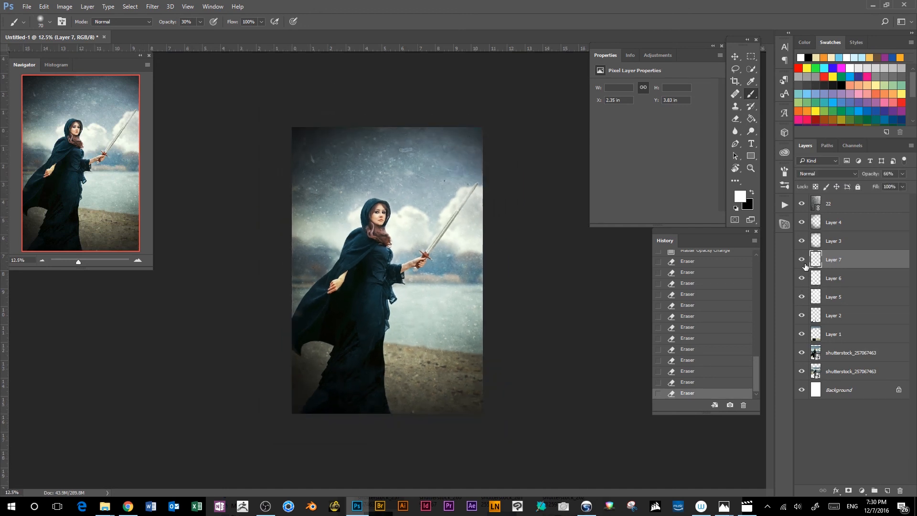
key("ctrl+plus")
key("ctrl+plus")
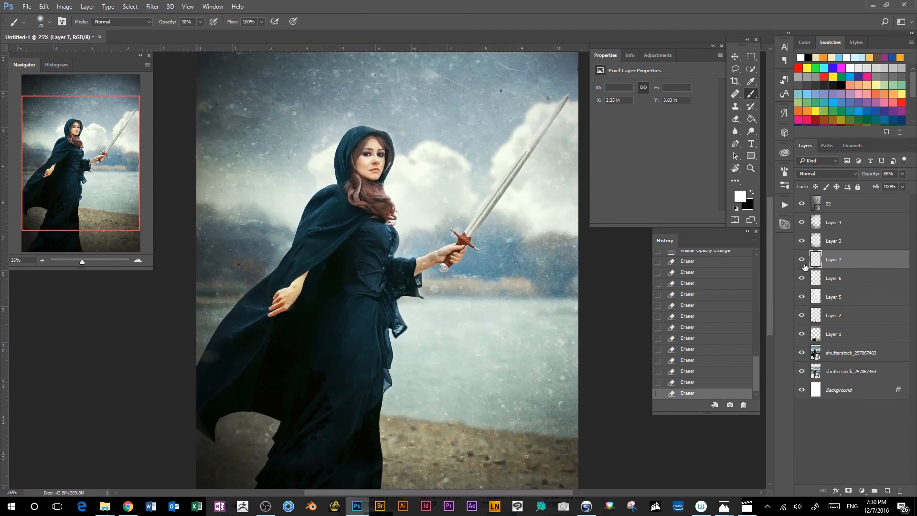
key("ctrl+minus")
key("ctrl+minus")
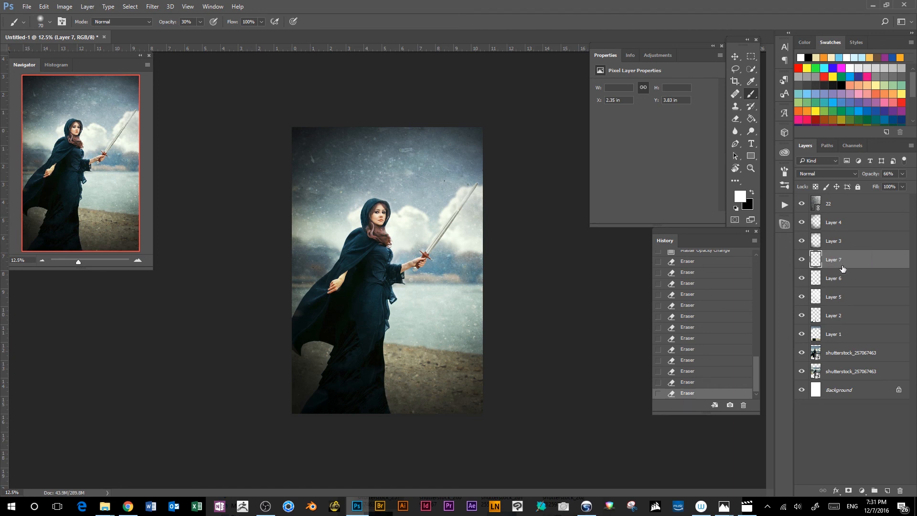
Add a Curves adjustment layer directly above Layer 7 and shift its settings aside
left_click(862, 491)
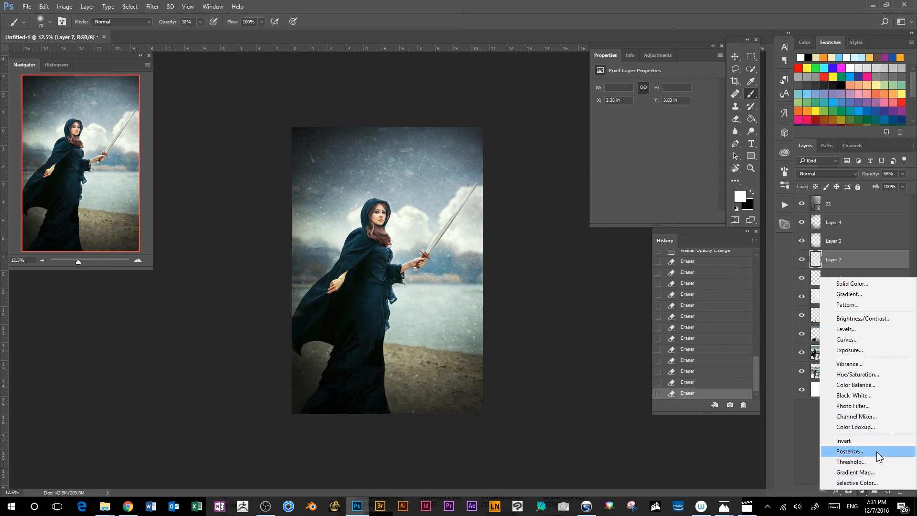
left_click(872, 339)
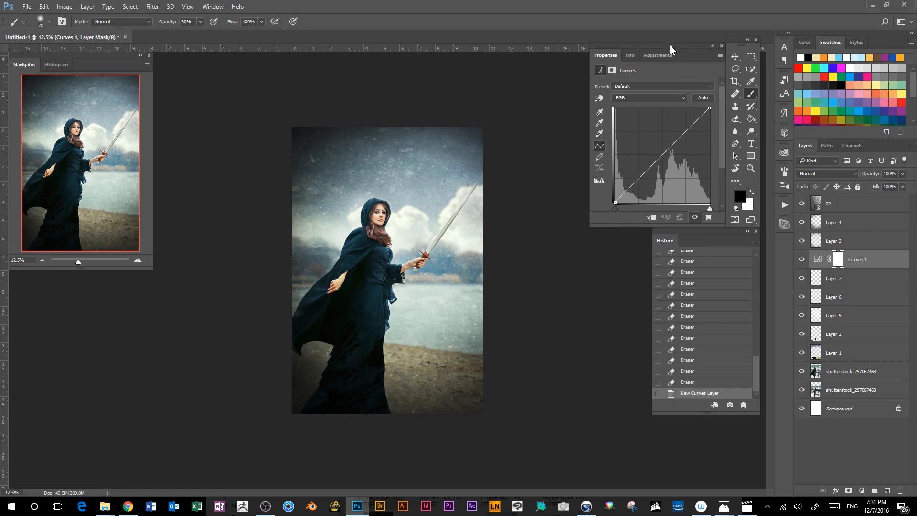
mouse_move(671, 45)
left_mouse_down()
mouse_move(641, 56)
mouse_move(677, 45)
left_mouse_up()
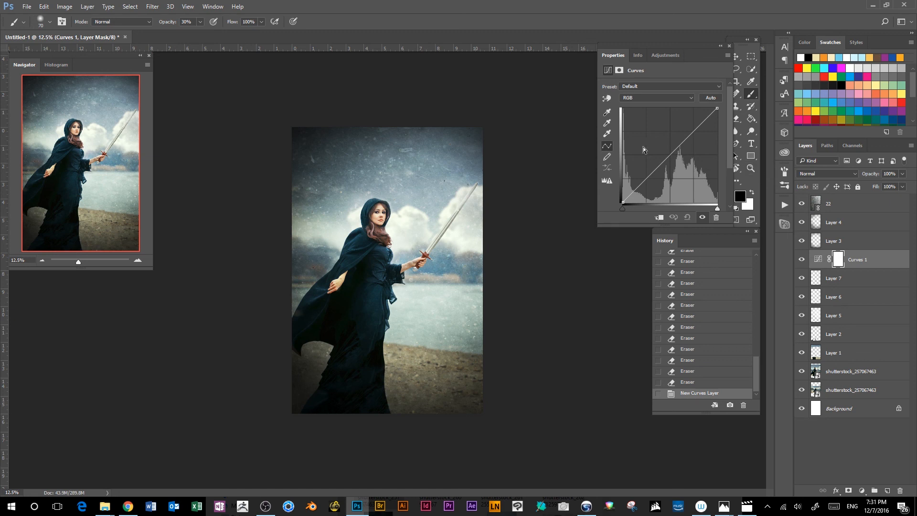
Examine the Red and Blue channel curves of the new adjustment and return to the combined RGB curve
left_click(675, 97)
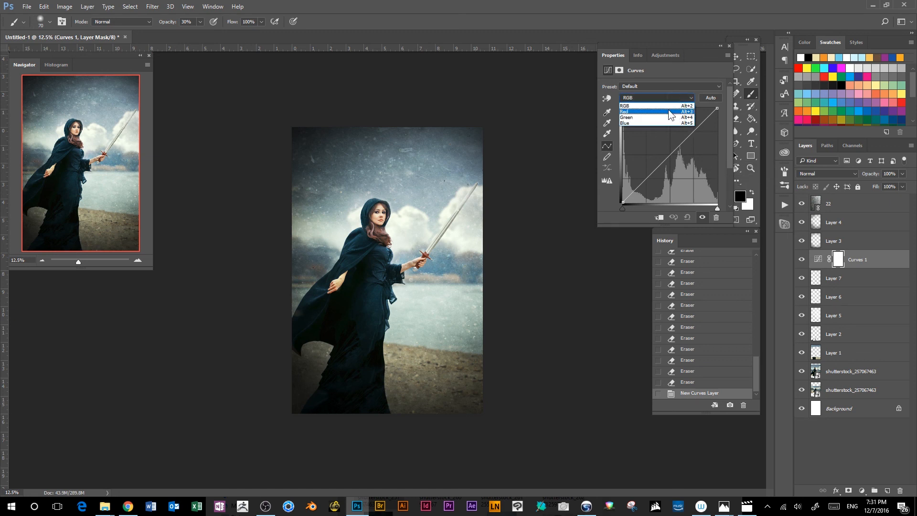
left_click(670, 111)
left_click(693, 98)
left_click(686, 111)
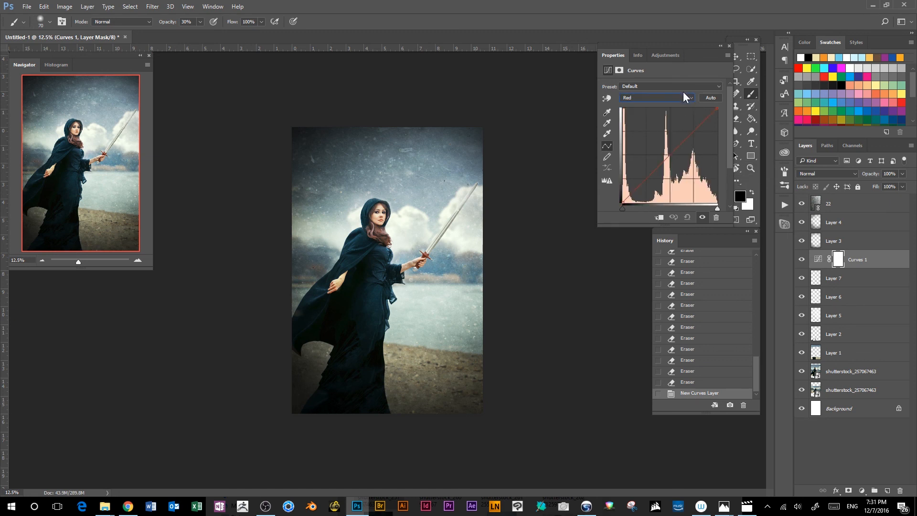
left_click(683, 98)
left_click(684, 109)
left_click(682, 98)
left_click(680, 118)
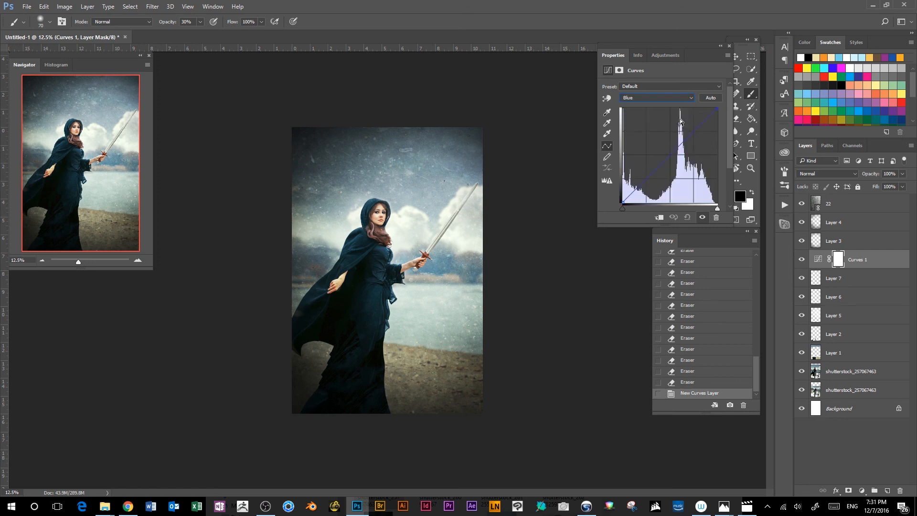
left_click(680, 99)
left_click(685, 99)
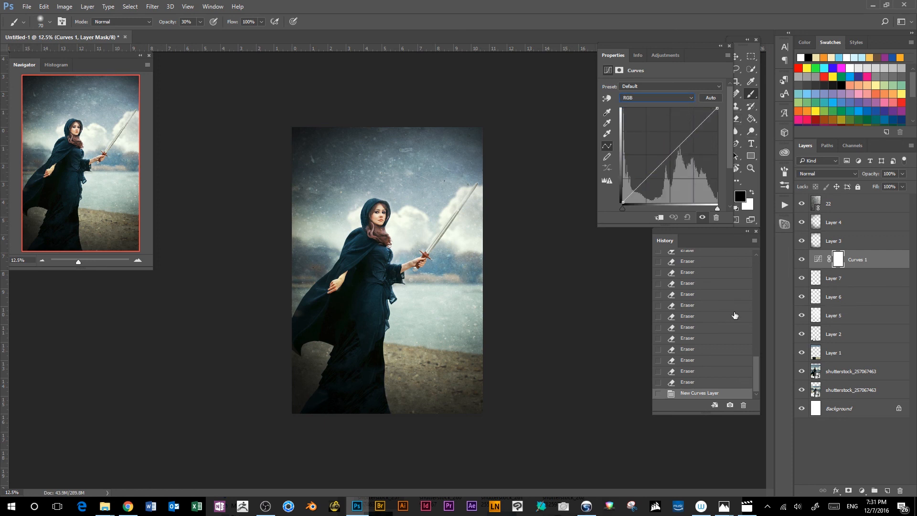
Anchor the RGB curve in the shadows, raise it slightly in the highlights, and compare the image with and without the adjustment
left_click(653, 173)
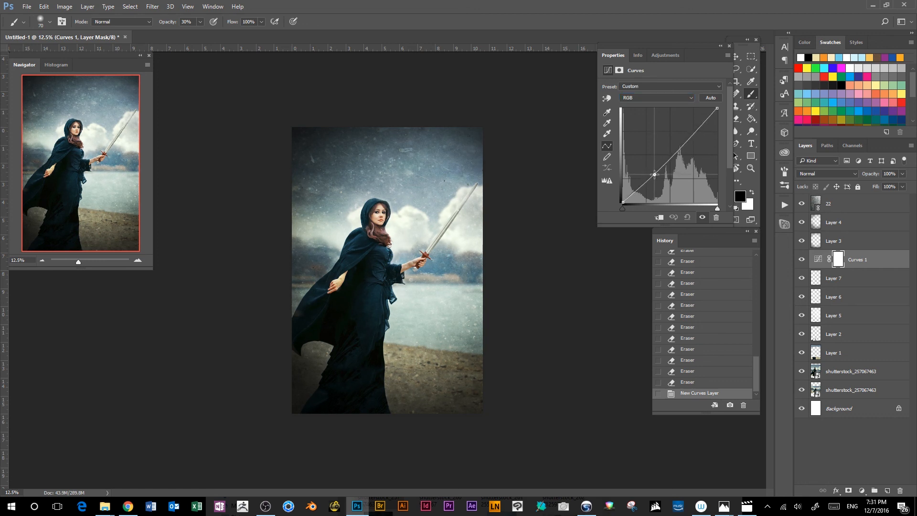
left_click(654, 174)
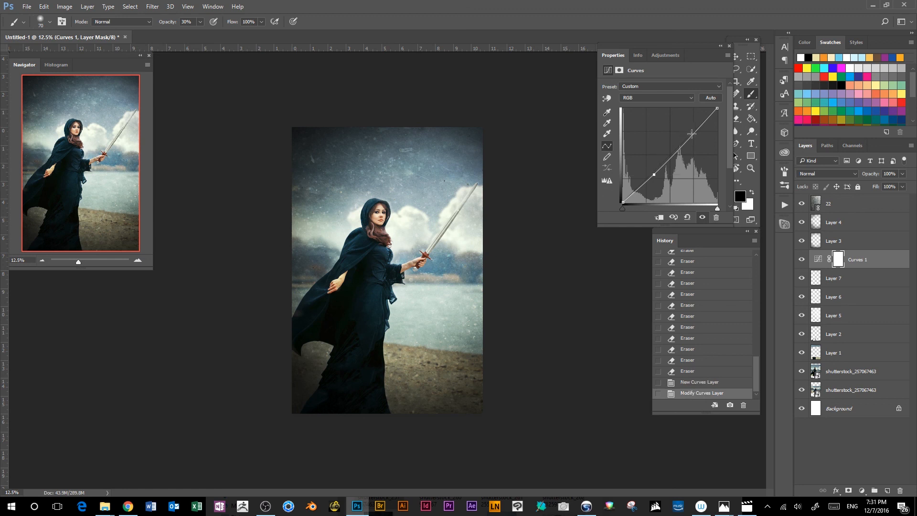
left_click_drag(692, 134, 692, 131)
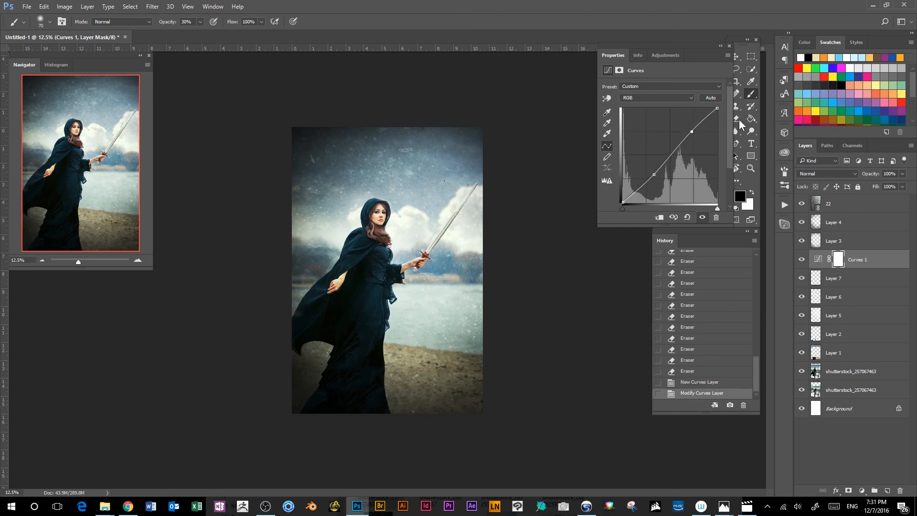
left_click(802, 259)
left_click(802, 260)
key("ctrl+minus")
left_click(801, 259)
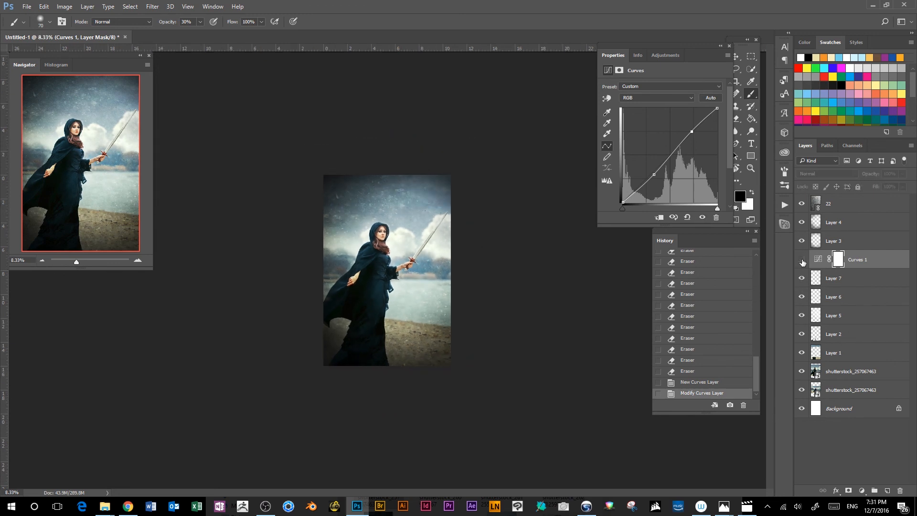
left_click(802, 260)
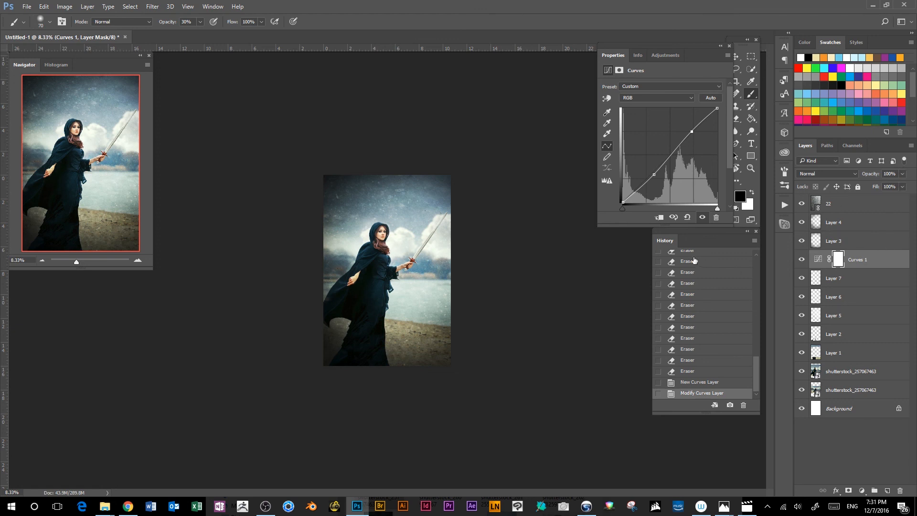
Reduce the opacity of the Curves 1 layer to 58% and check the image with and without it
left_click(902, 186)
left_click_drag(887, 185, 884, 184)
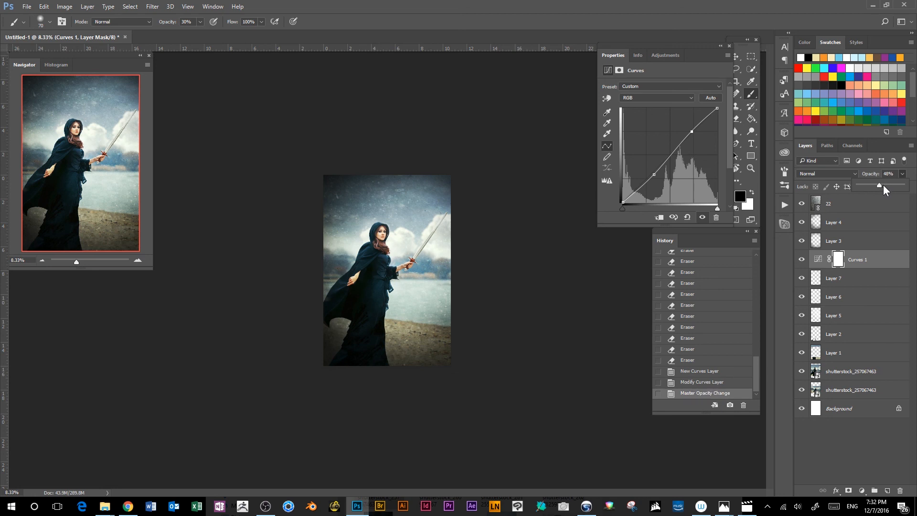
left_click(802, 259)
key("ctrl+plus")
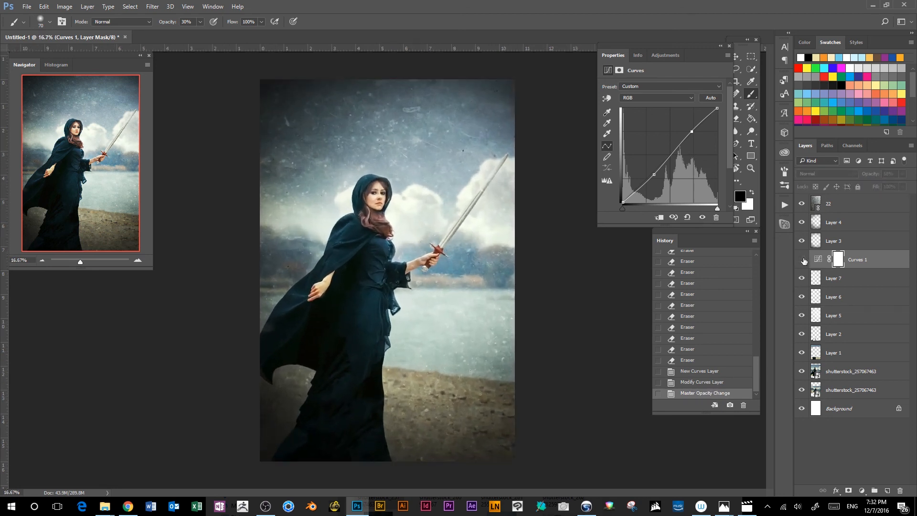
left_click(802, 259)
left_click(802, 259)
left_click(802, 259)
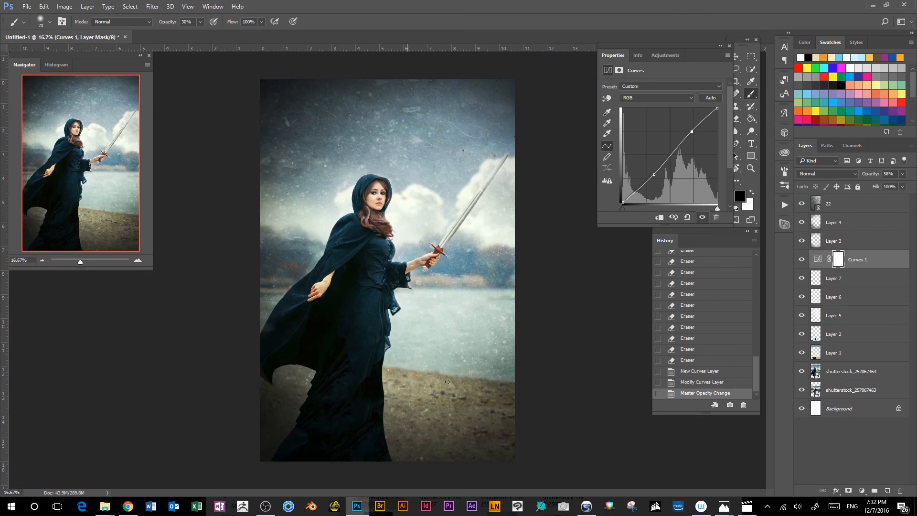
key("ctrl+minus")
key("ctrl+minus")
key("ctrl+minus")
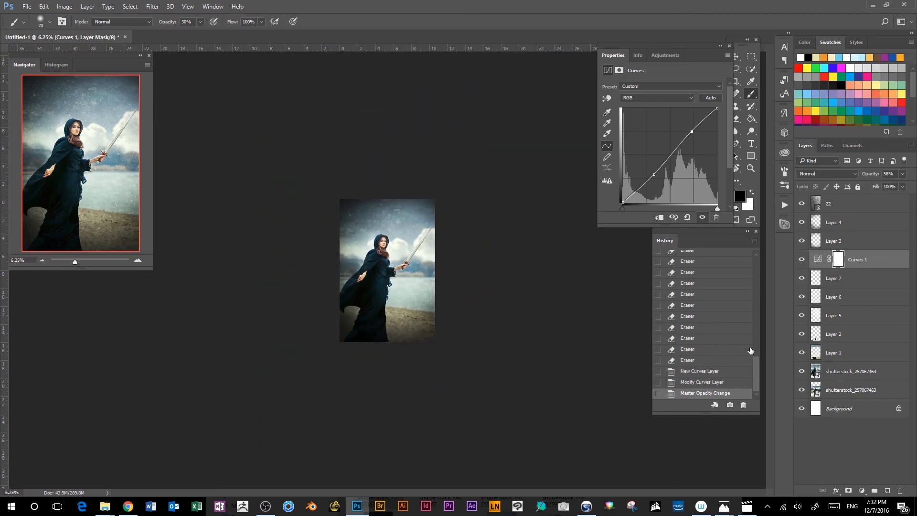
key("ctrl+plus")
key("ctrl+plus")
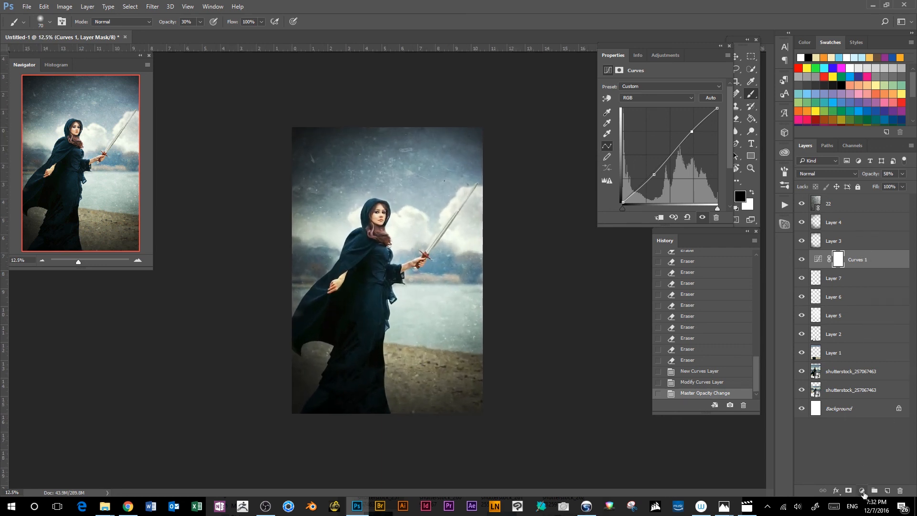
Add a Solid Color fill layer above Curves 1 using the pale yellow fbec97
left_click(863, 491)
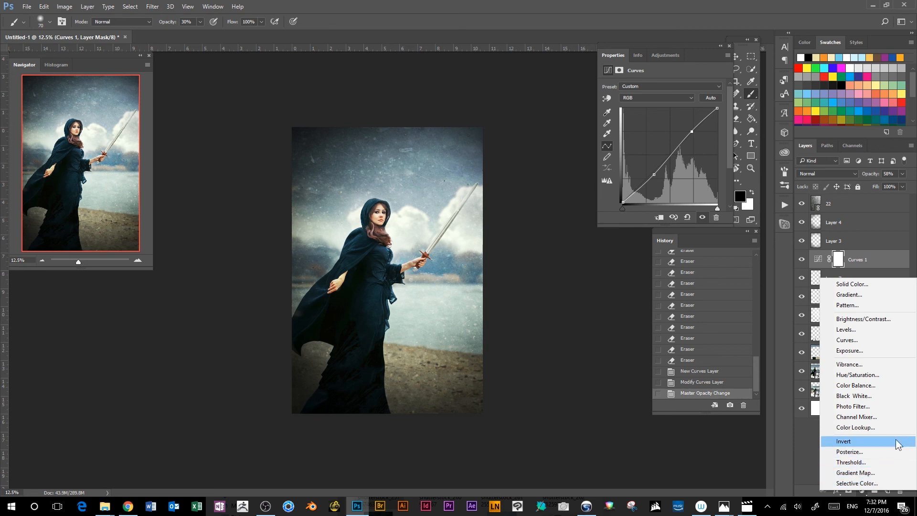
left_click(875, 284)
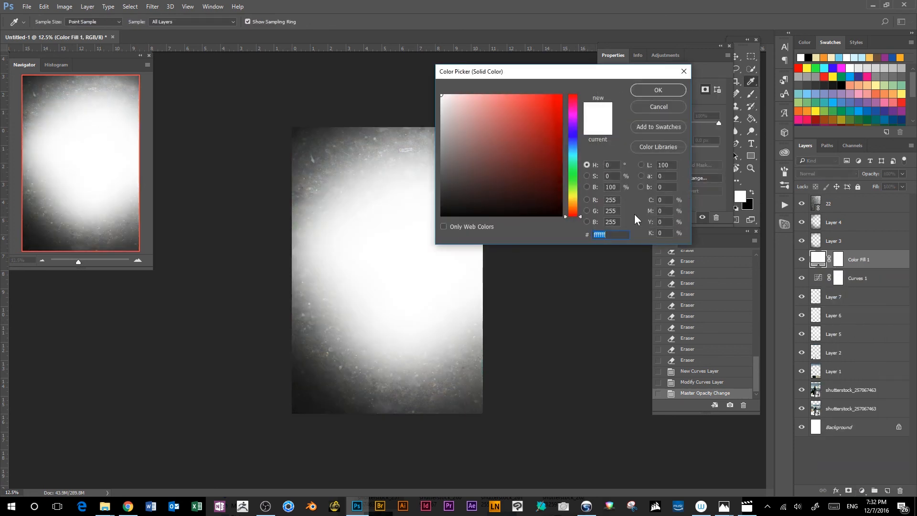
left_click_drag(594, 72, 720, 100)
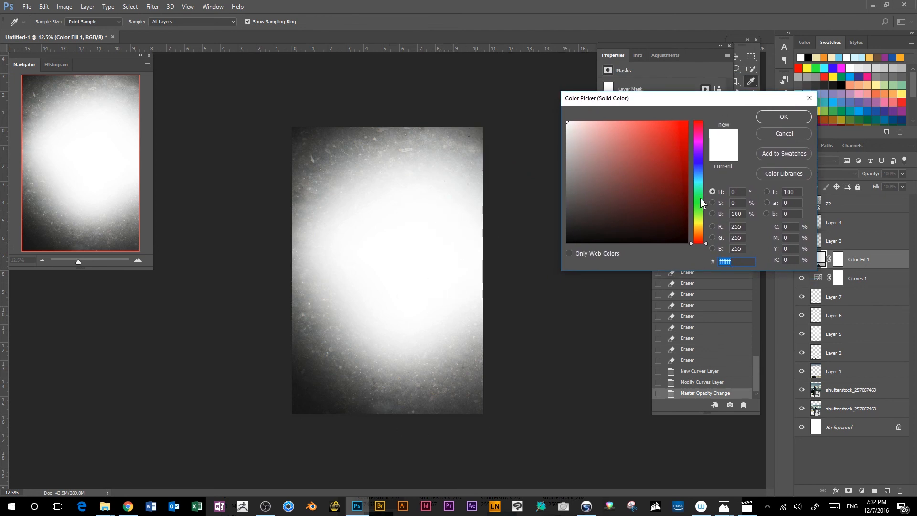
left_click_drag(700, 198, 700, 192)
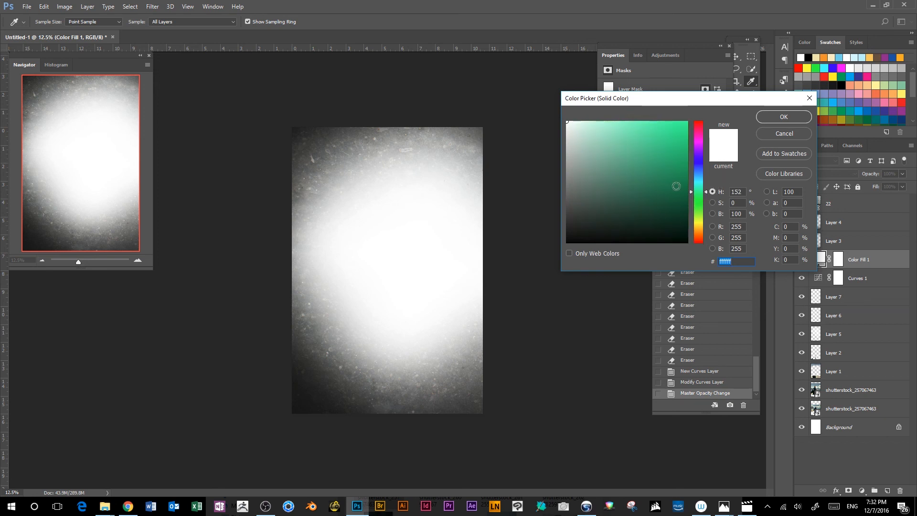
left_click(700, 225)
left_click(615, 122)
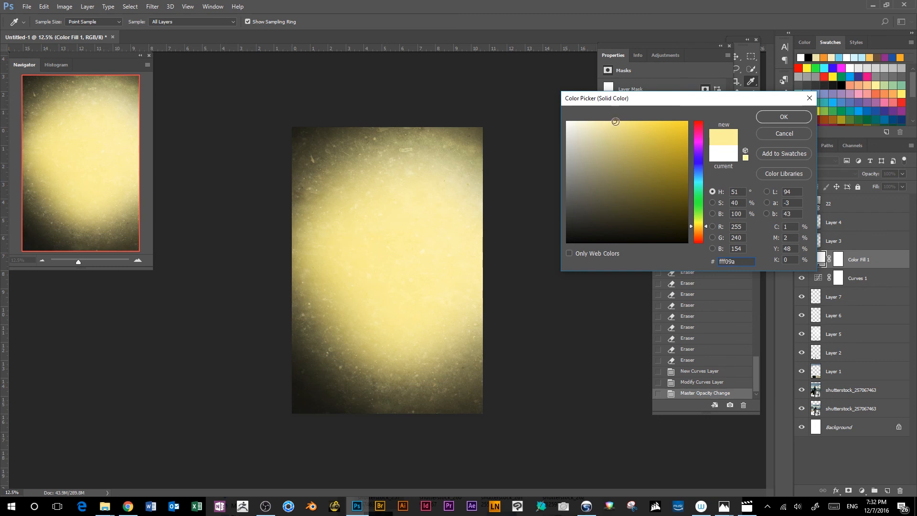
left_click(614, 123)
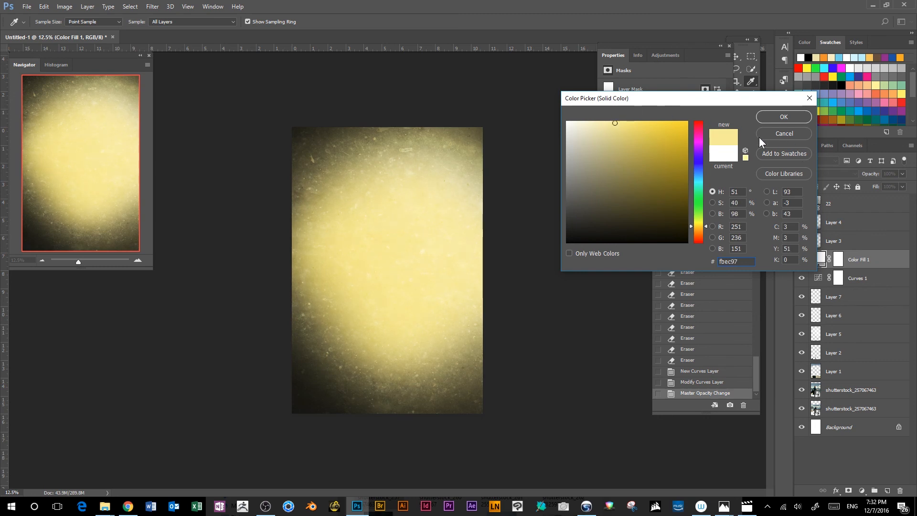
left_click(772, 116)
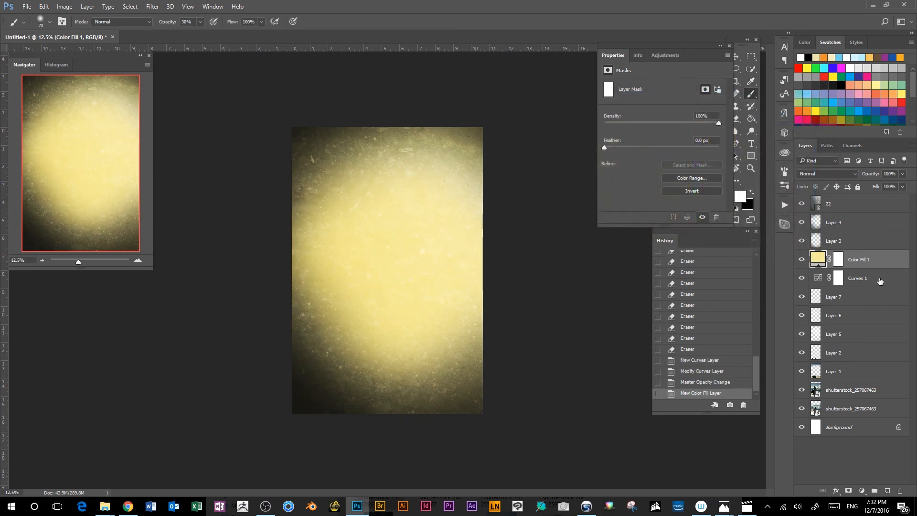
Try the Overlay blend mode on the yellow fill layer and change it to Soft Light
left_click(843, 174)
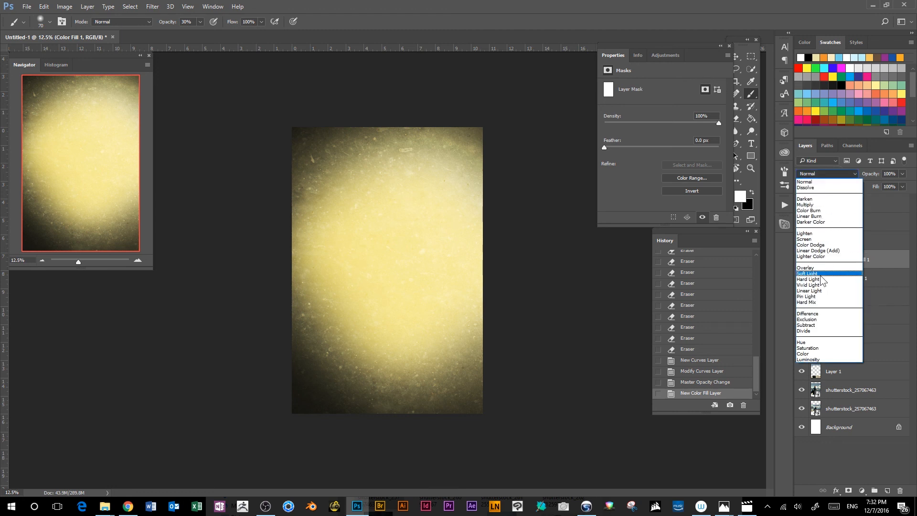
left_click(823, 268)
left_click(844, 174)
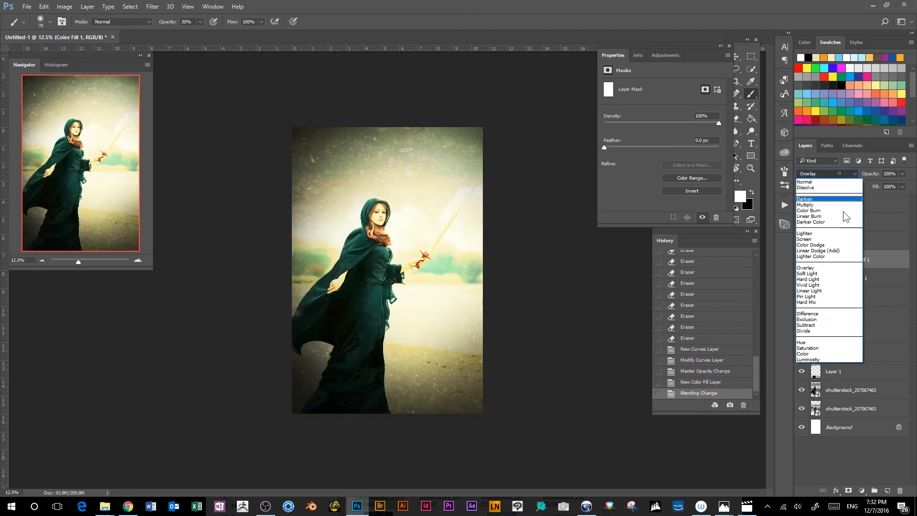
left_click(823, 274)
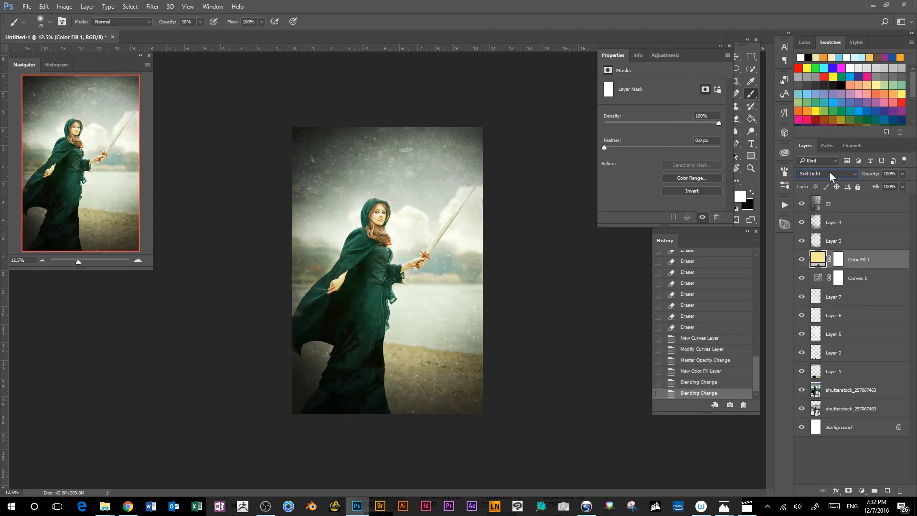
Set the yellow fill layer to Overlay blending at 32% opacity and compare the image with and without it
left_click(829, 171)
left_click(823, 268)
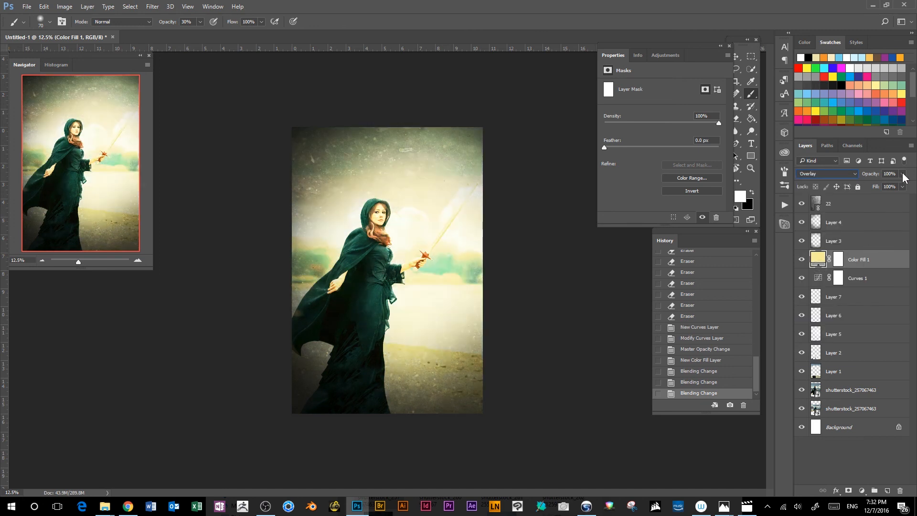
left_click_drag(885, 185, 873, 186)
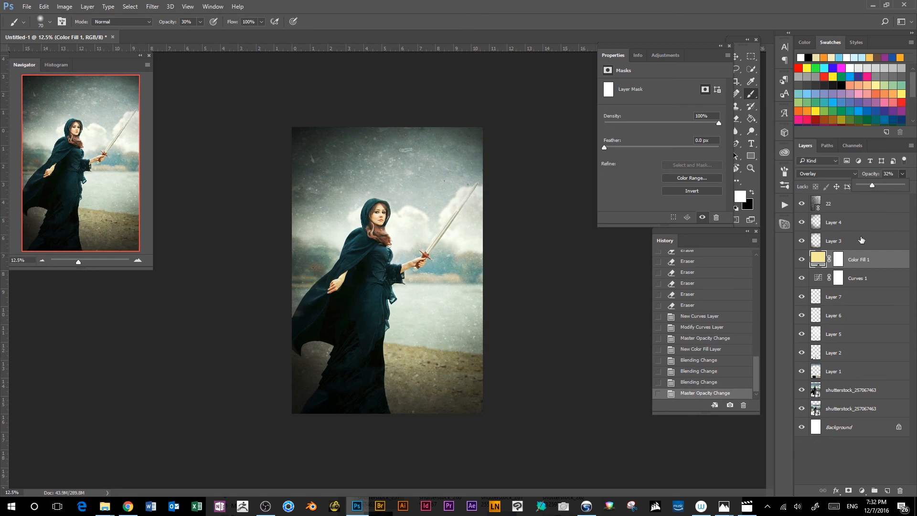
key("ctrl+minus")
left_click(802, 259)
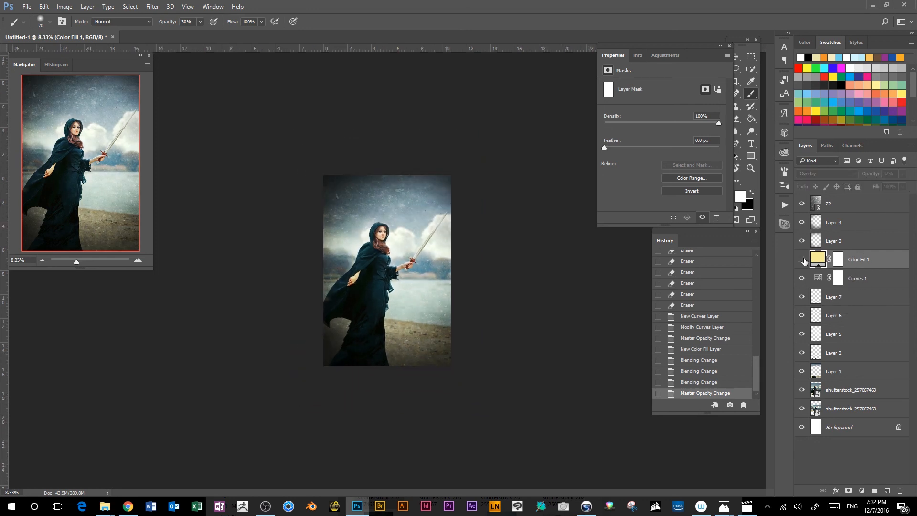
left_click(804, 260)
key("ctrl+minus")
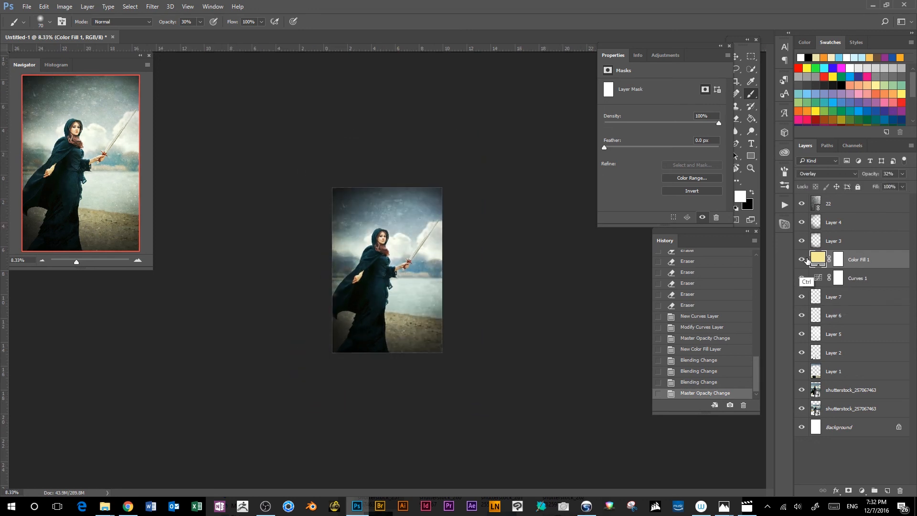
left_click(806, 260)
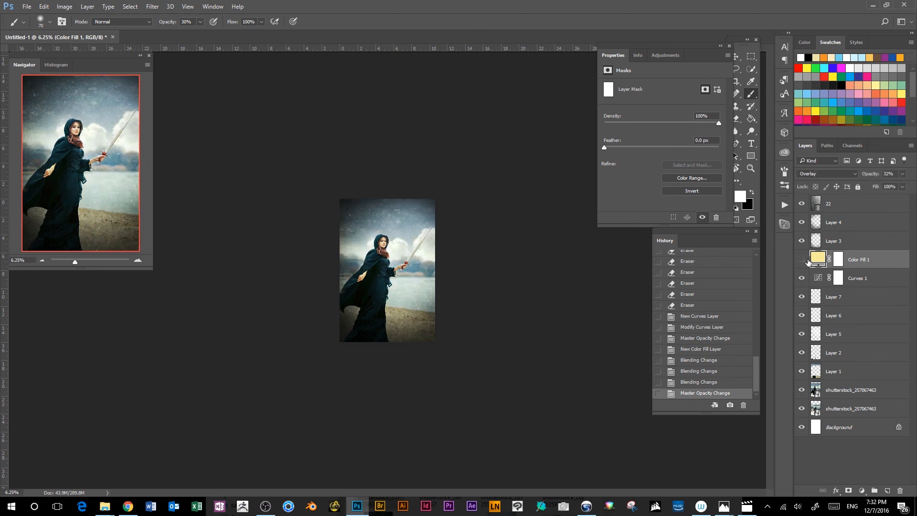
left_click(806, 260)
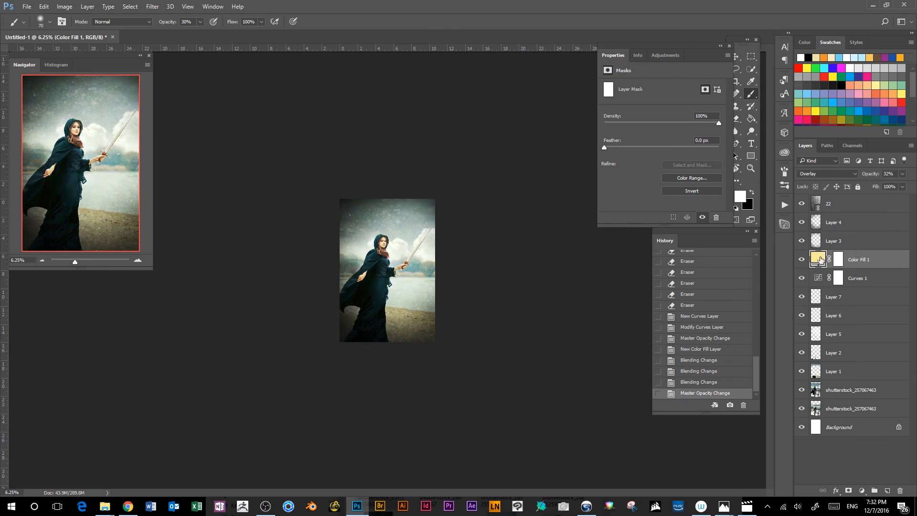
Recolor the Color Fill 1 layer to a soft, slightly muted light blue
double_click(821, 258)
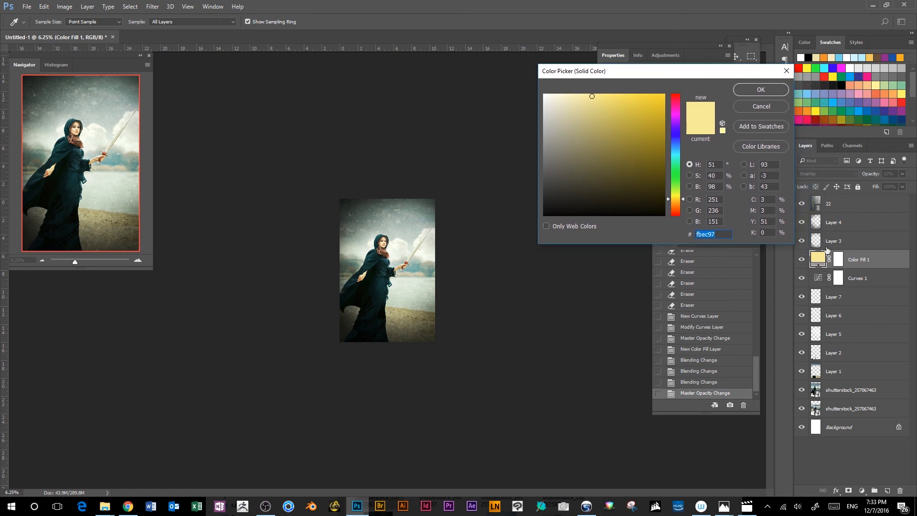
left_click_drag(688, 76, 719, 113)
left_click_drag(707, 231, 707, 189)
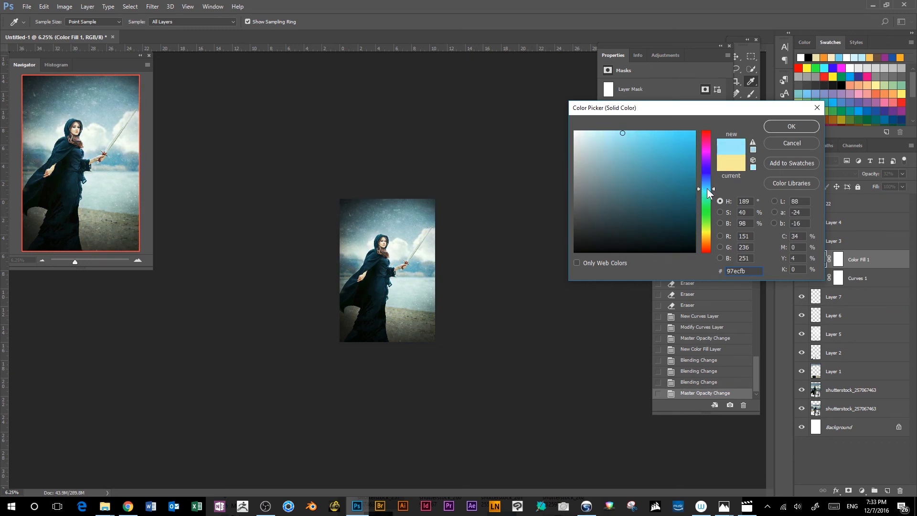
mouse_move(637, 139)
left_mouse_down()
mouse_move(661, 196)
mouse_move(647, 225)
mouse_move(612, 215)
mouse_move(654, 148)
mouse_move(627, 146)
left_mouse_up()
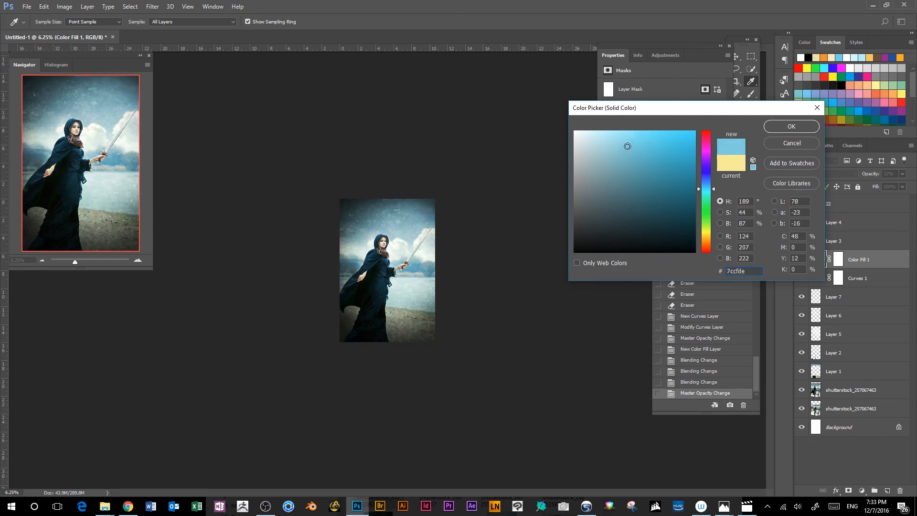
left_click_drag(706, 210, 708, 185)
left_click_drag(624, 138, 632, 146)
left_click(793, 127)
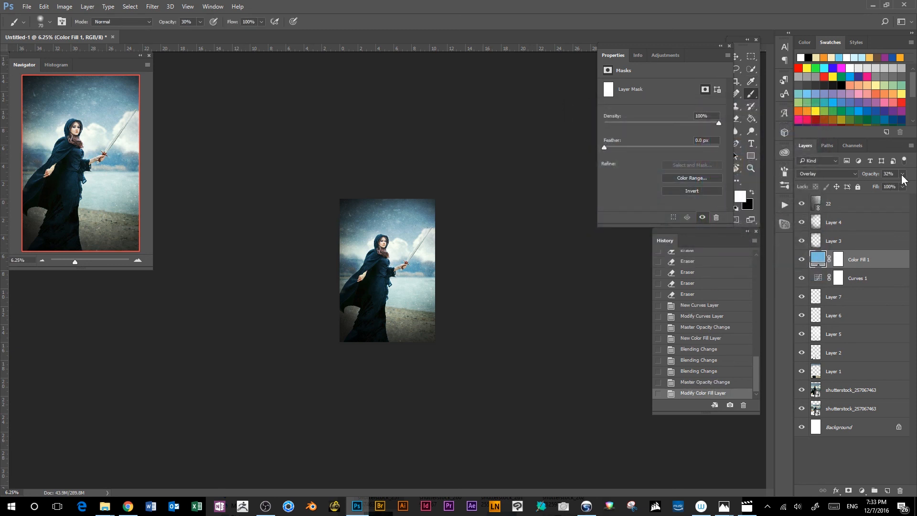
Reduce the blue fill layer's opacity to 14% and compare the image with and without it at different magnifications
left_click_drag(875, 184, 876, 185)
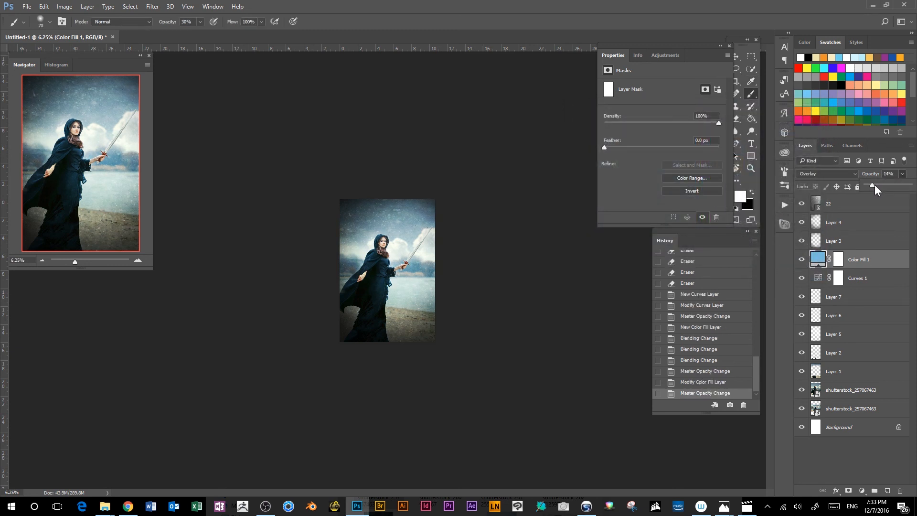
left_click(803, 260)
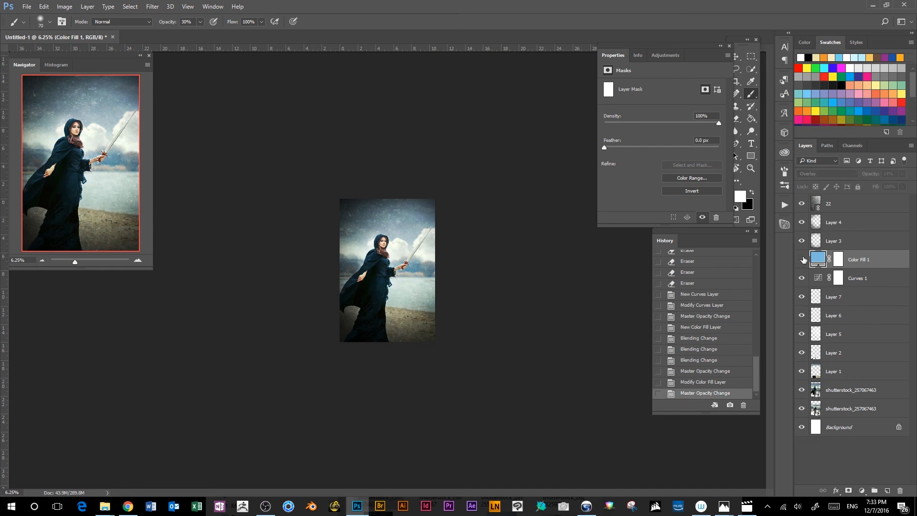
key("ctrl+plus")
key("ctrl+plus")
key("ctrl+plus")
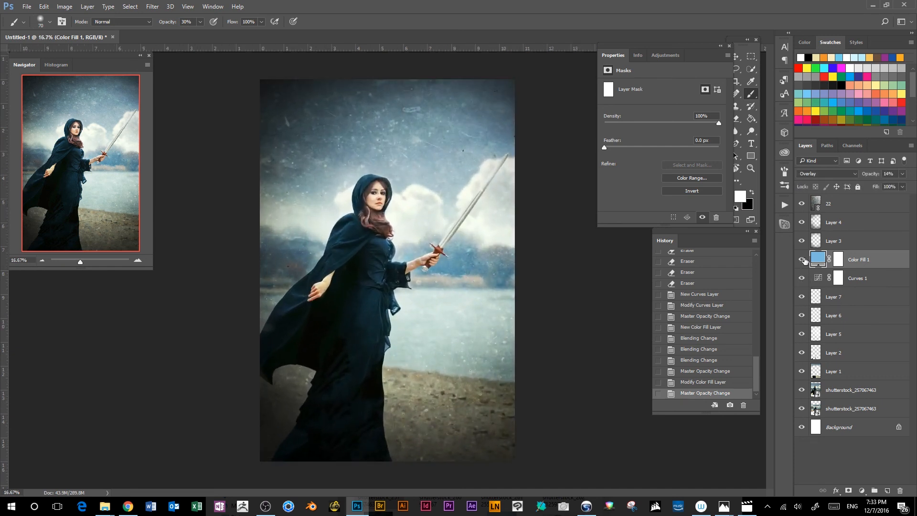
left_click(802, 261)
left_click(802, 261)
key("ctrl+minus")
key("ctrl+minus")
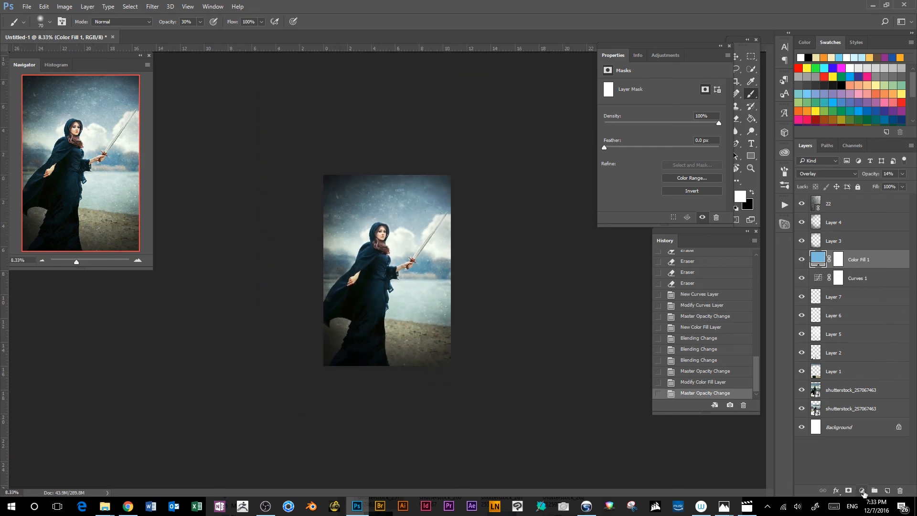
Add a Color Balance layer above the blue fill, shifting the midtones toward cyan and setting Yellow–Blue to +16
left_click(862, 490)
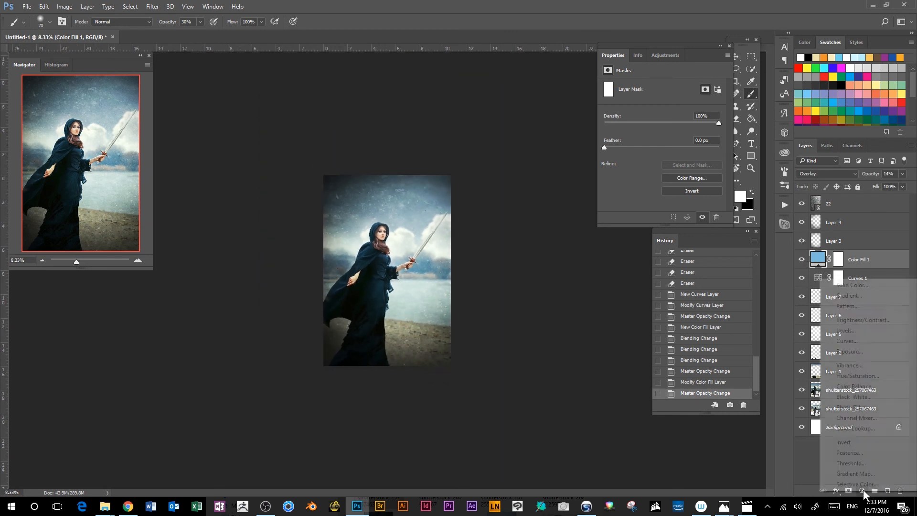
left_click(875, 386)
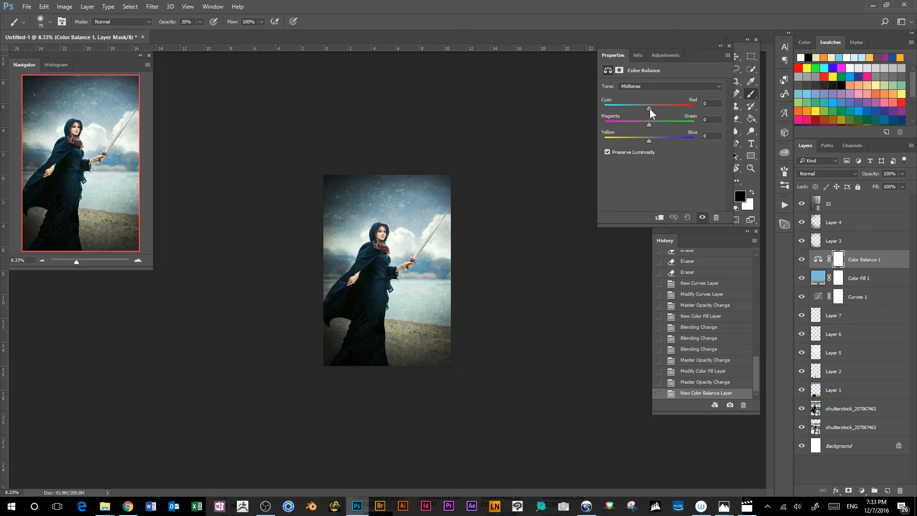
key("ctrl+plus")
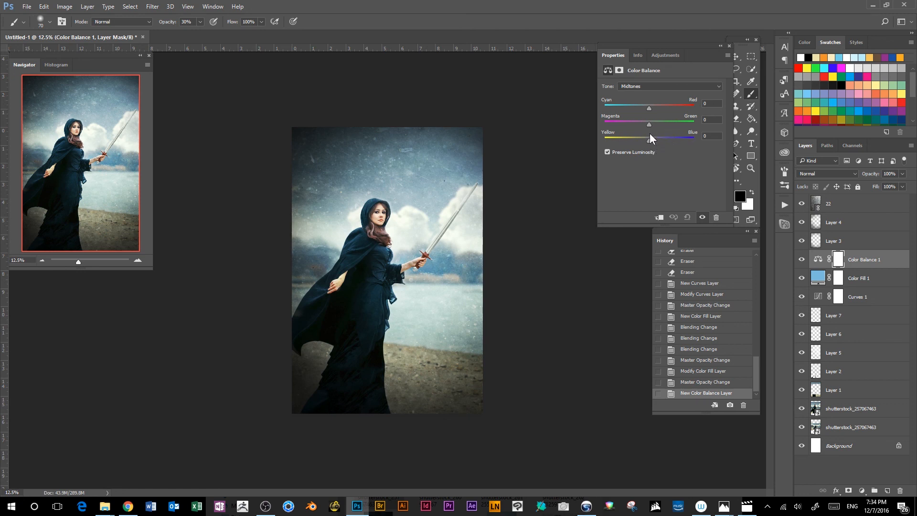
left_click_drag(651, 140, 656, 139)
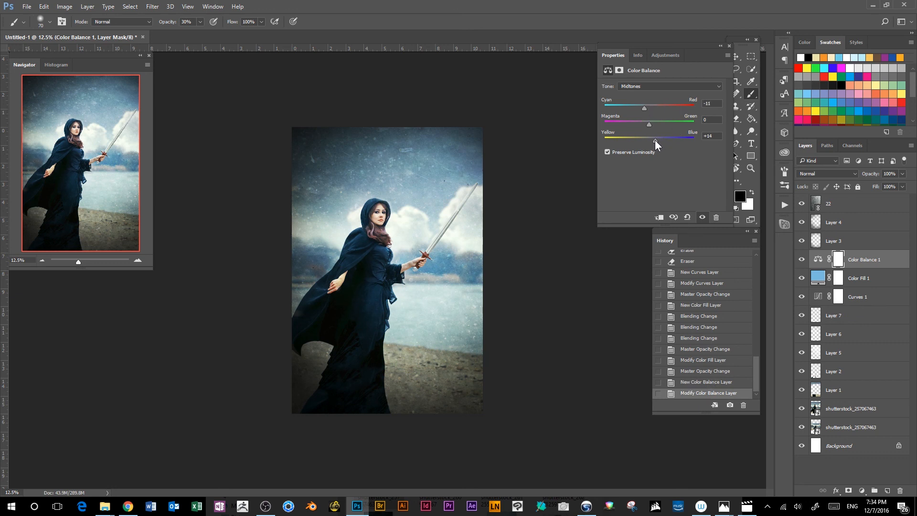
left_click(682, 87)
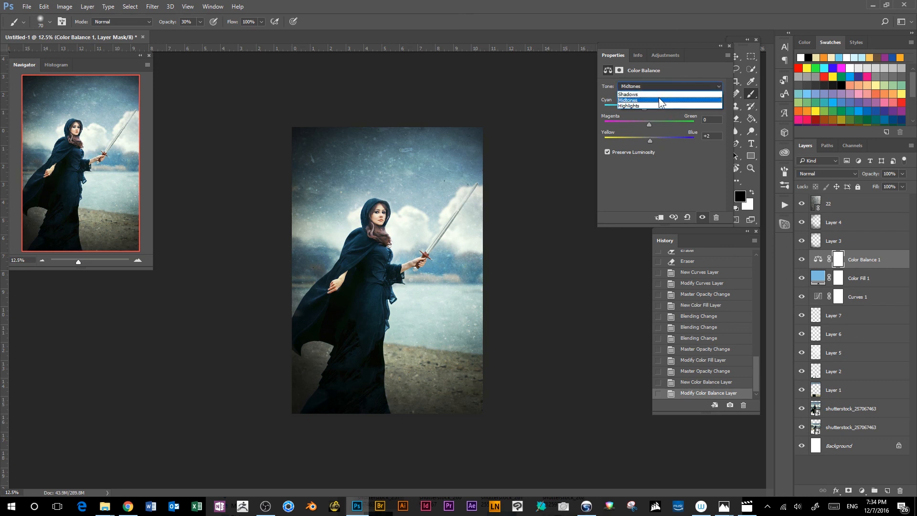
left_click(660, 100)
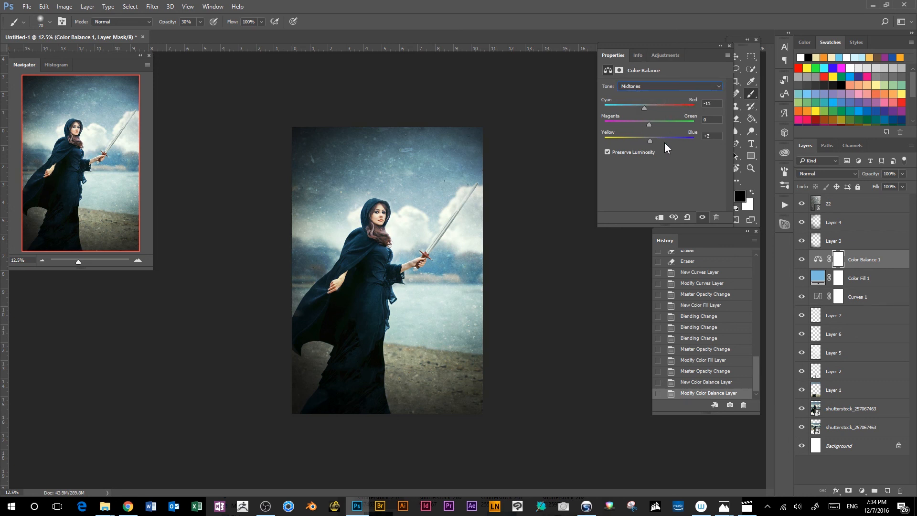
left_click_drag(651, 142, 654, 142)
Set the Color Balance highlights to Cyan–Red +10 and Yellow–Blue -5, keeping the layer directly above Color Fill 1
left_click(664, 85)
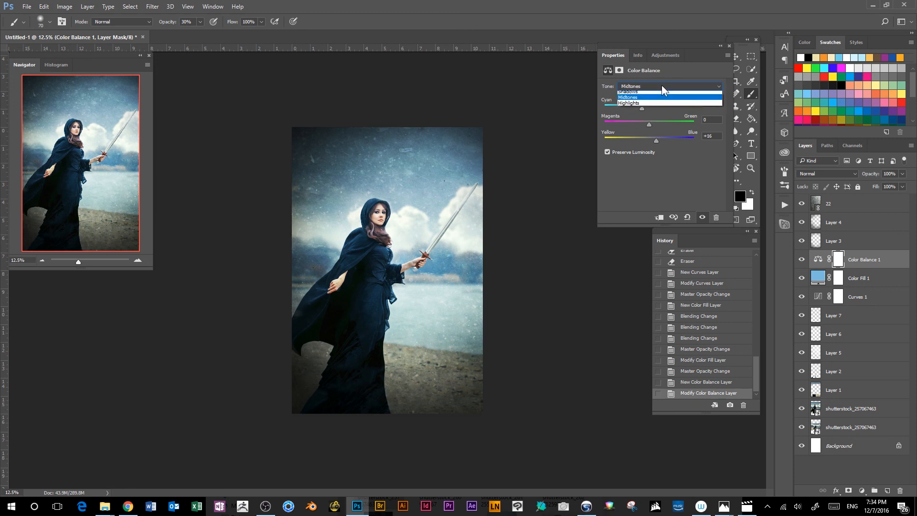
left_click(646, 104)
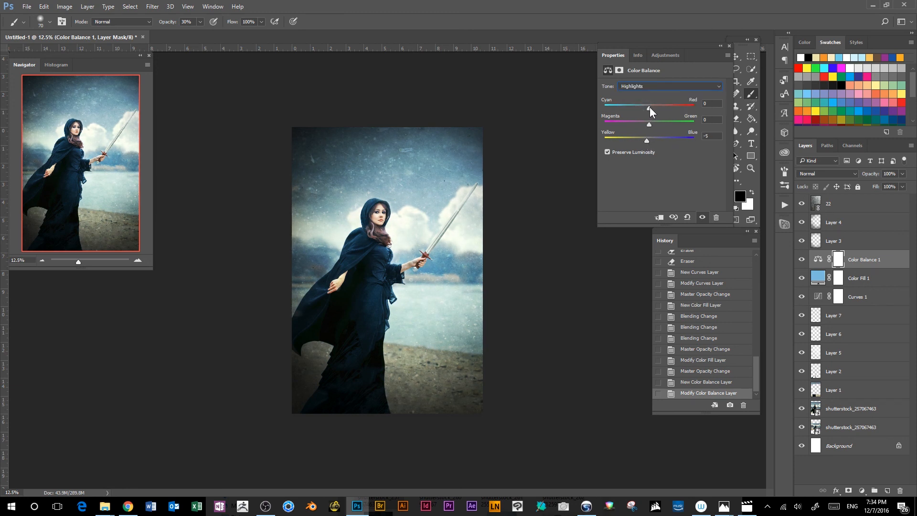
left_click_drag(650, 107, 653, 108)
key("ctrl+bracketright")
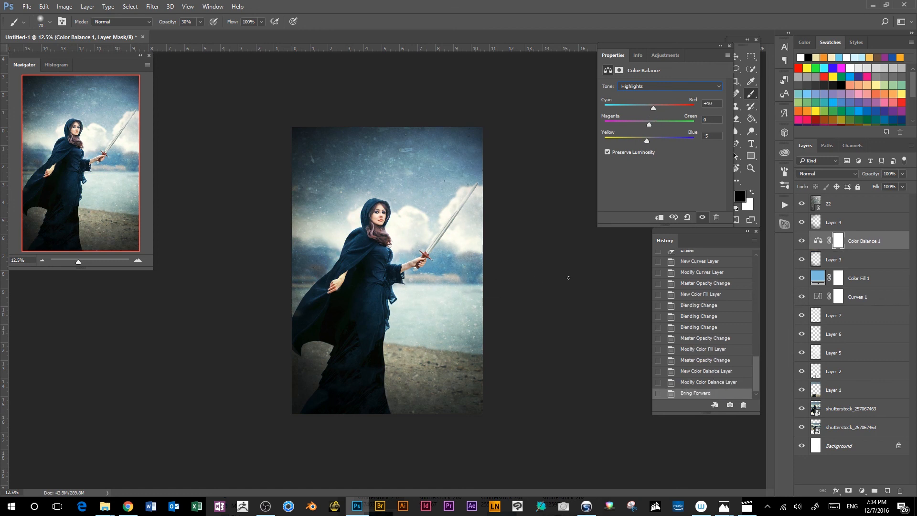
left_click(714, 383)
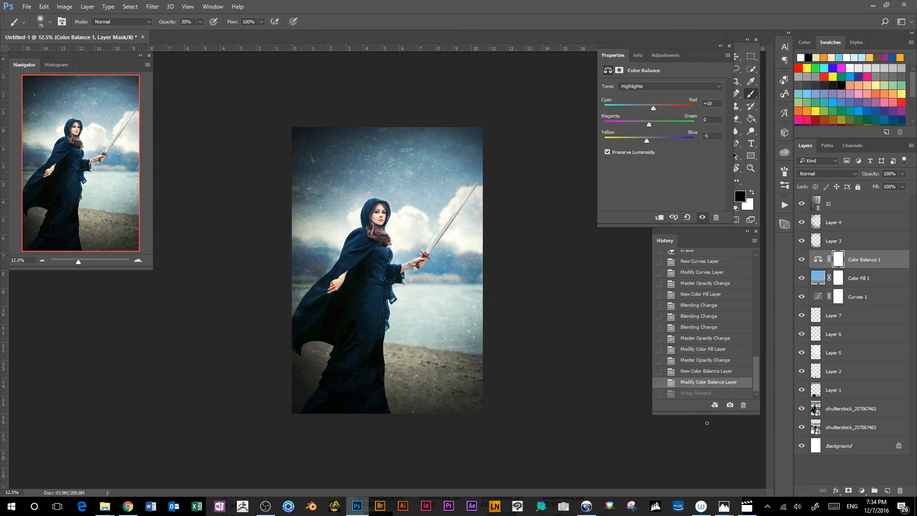
Compare the composite with and without the Color Balance adjustment, both close up on the woman and at full view
key("ctrl+plus")
scroll(352, 210, "up", 1)
left_click_drag(354, 211, 347, 240)
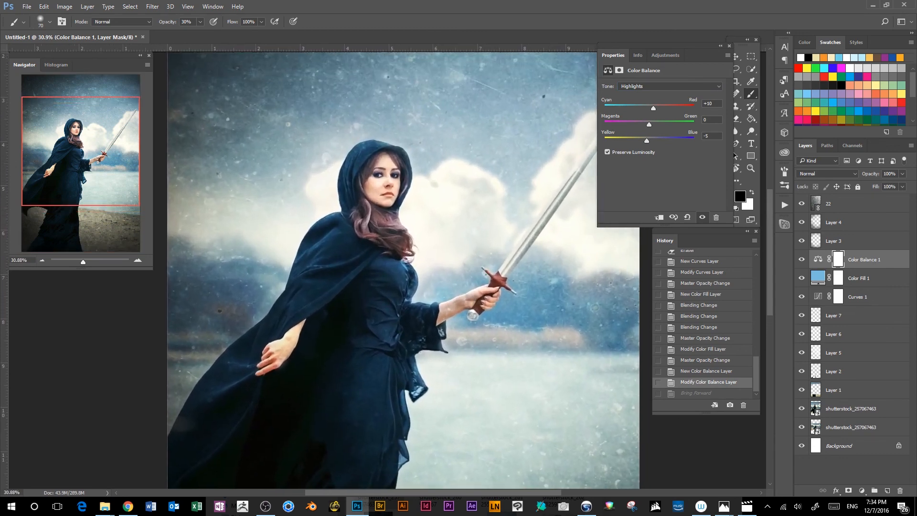
left_click(802, 261)
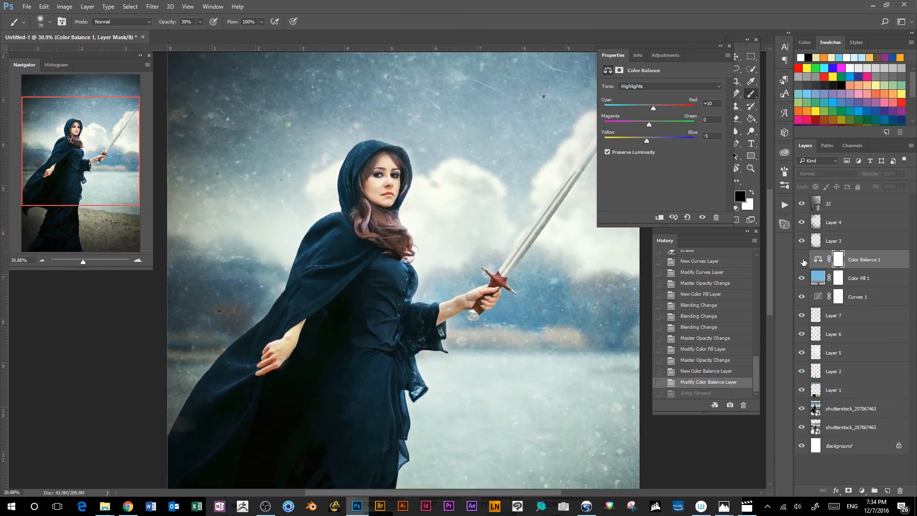
left_click(802, 260)
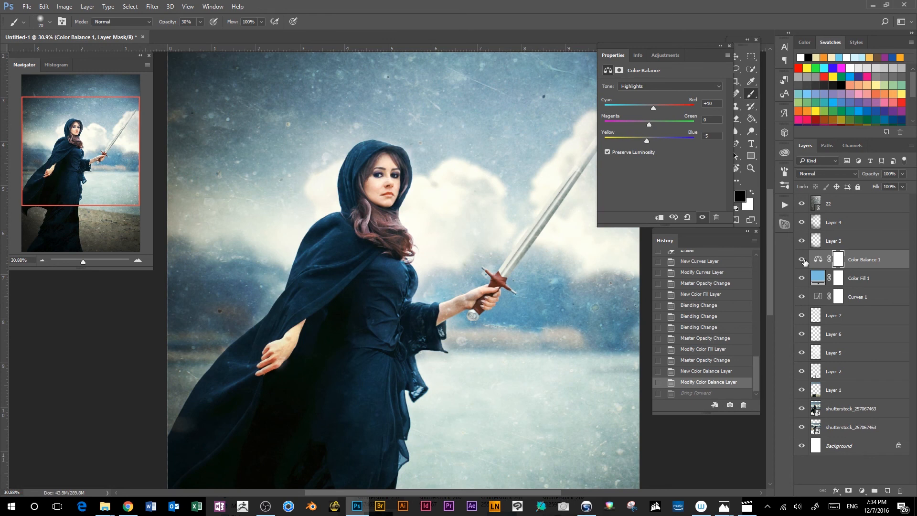
key("ctrl+minus")
key("ctrl+minus")
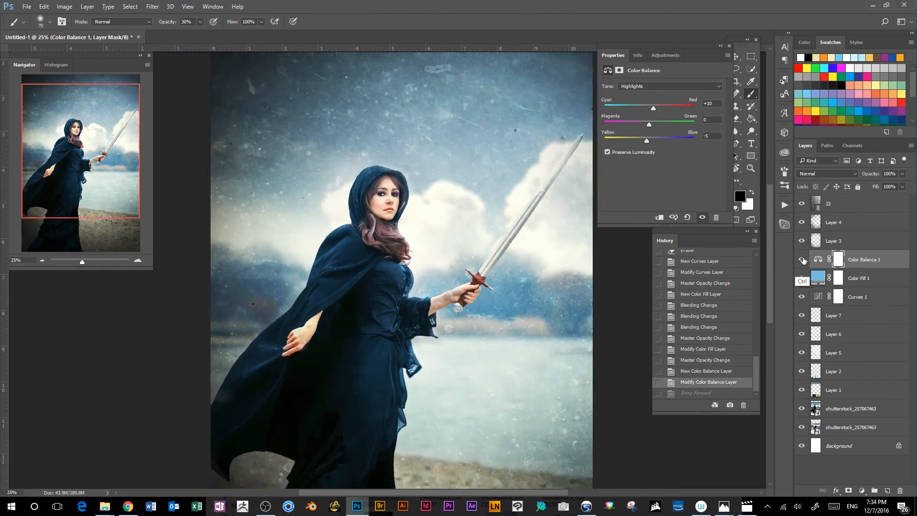
key("ctrl+minus")
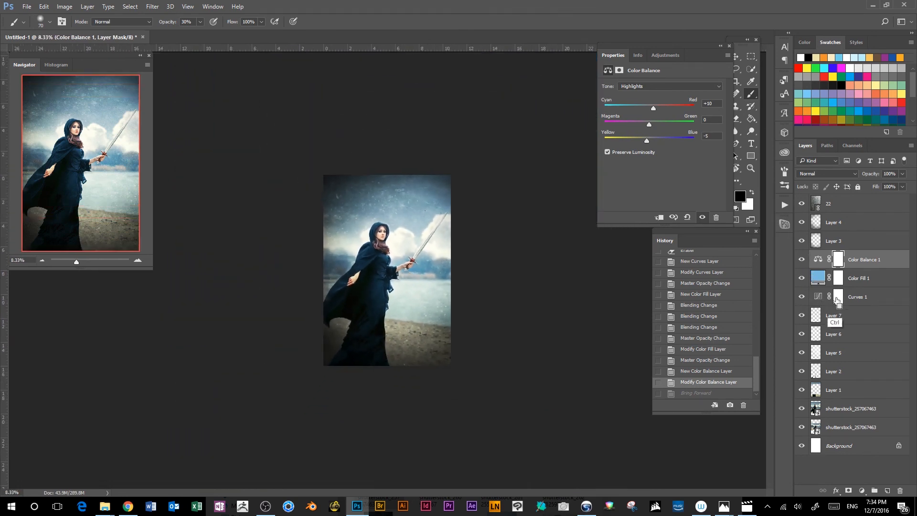
left_click(803, 261)
left_click(803, 261)
key("ctrl+plus")
key("ctrl+plus")
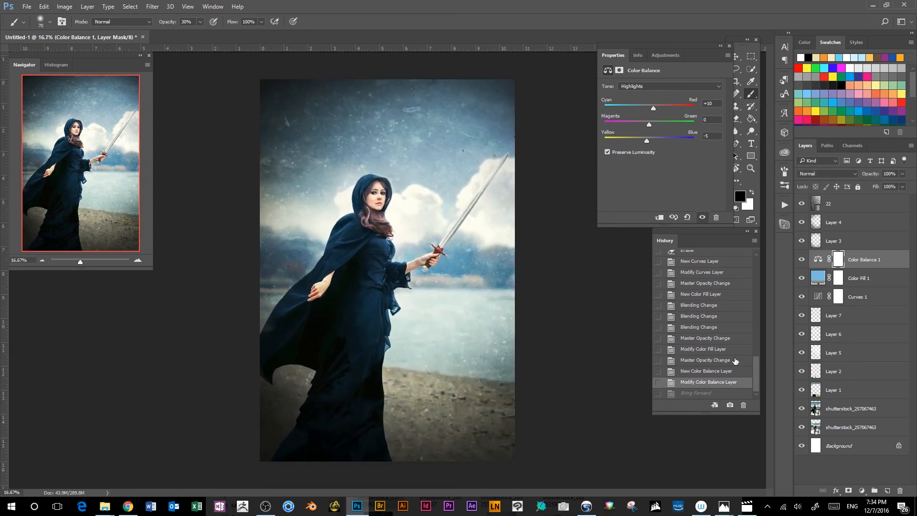
Add a Photo Filter adjustment layer directly above Color Balance 1
left_click(862, 490)
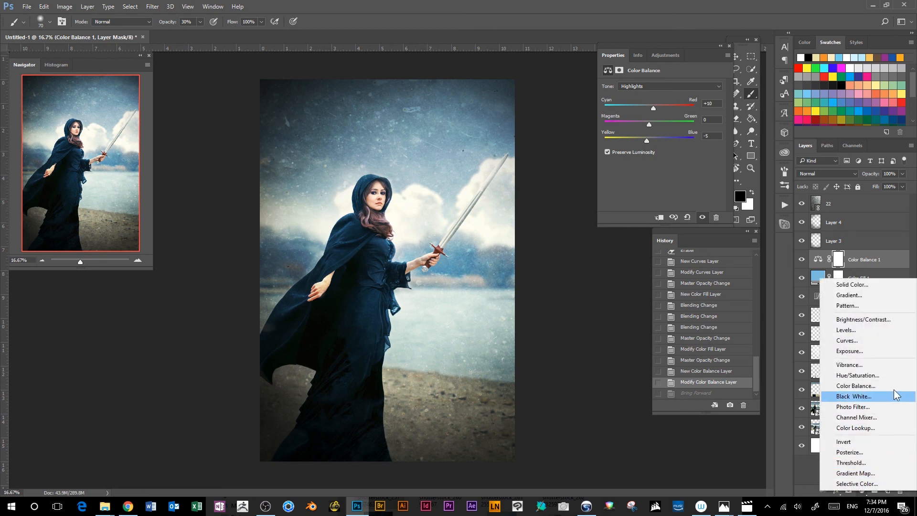
left_click(872, 407)
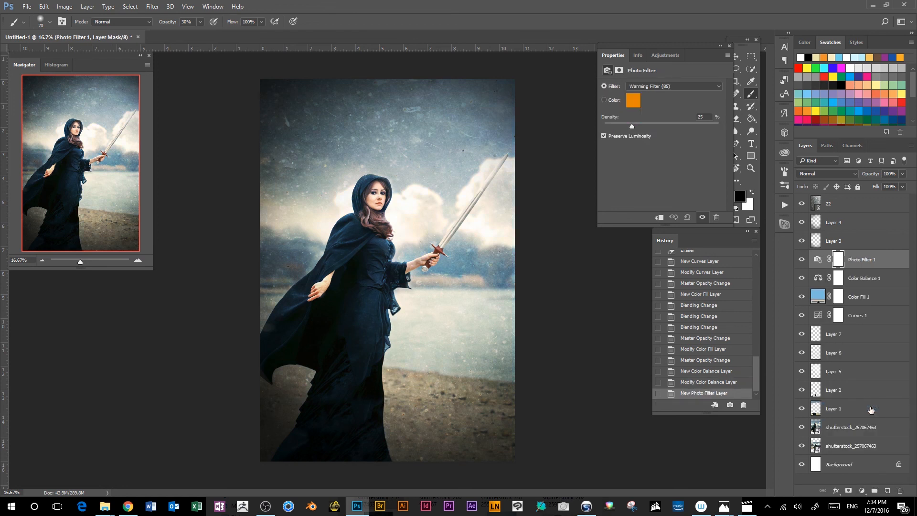
key("ctrl+minus")
key("ctrl+minus")
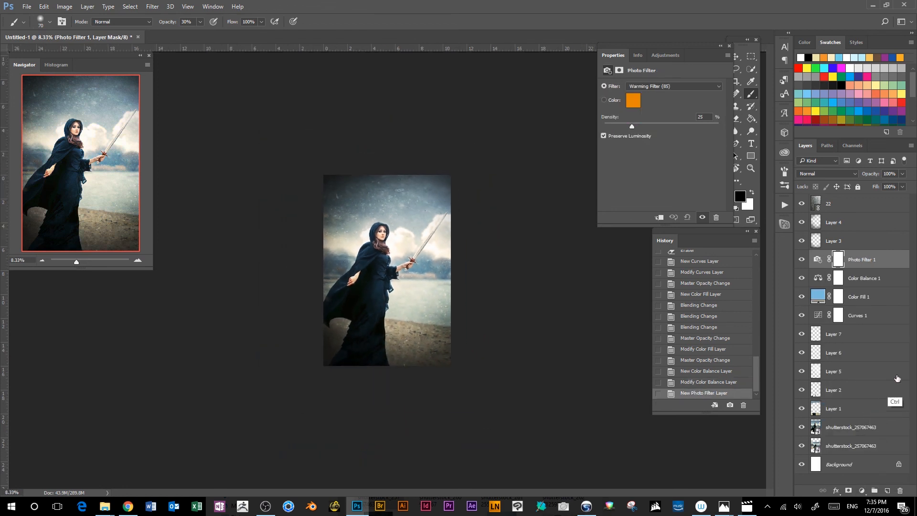
Try Warming Filter (LBA) on the photo filter, return to Warming Filter (85), and undo bringing the layer forward above Layer 3
left_click(681, 86)
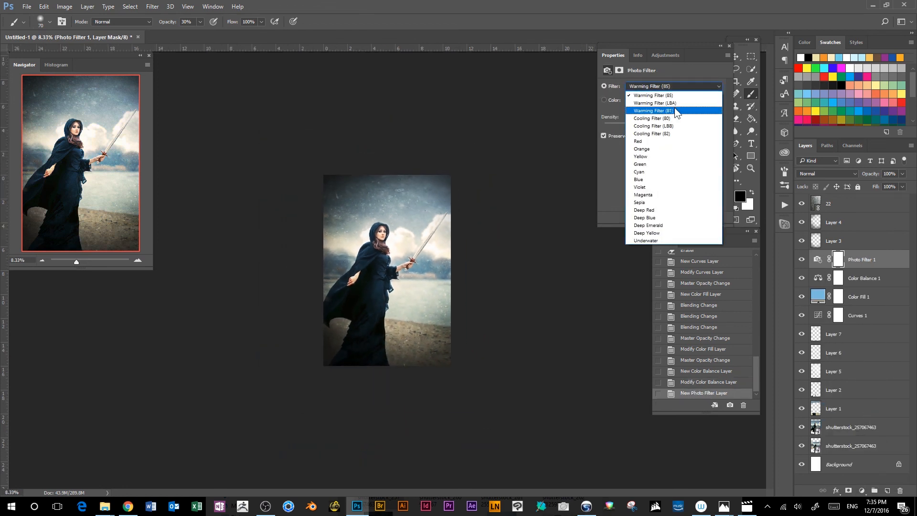
left_click(676, 100)
left_click(682, 86)
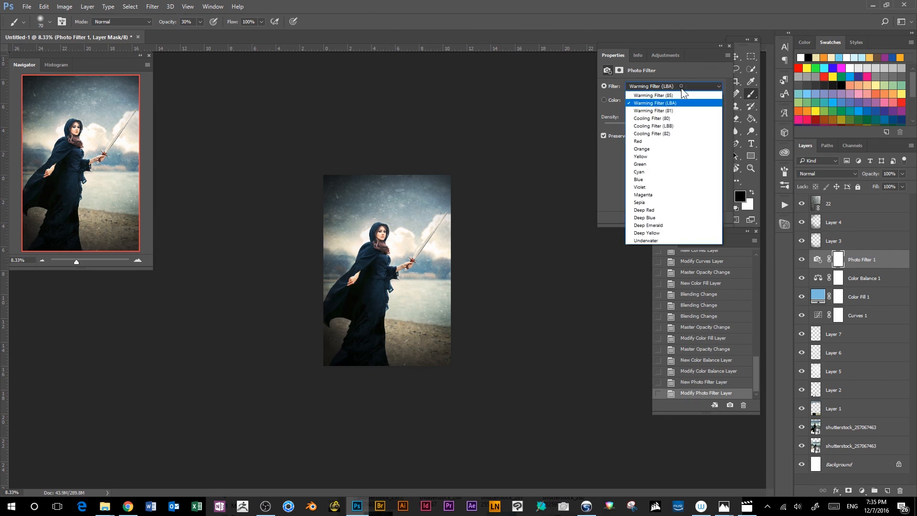
left_click(681, 96)
key("ctrl+bracketright")
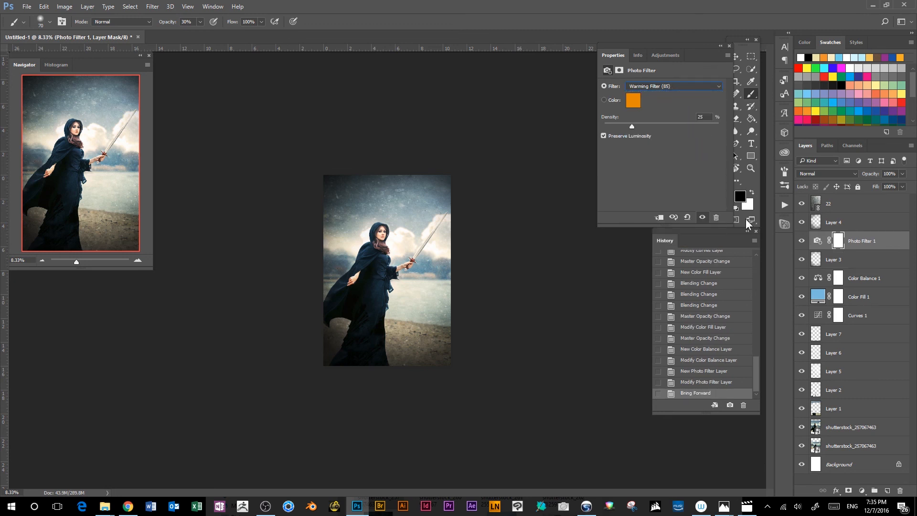
left_click(712, 382)
key("ctrl+plus")
key("ctrl+plus")
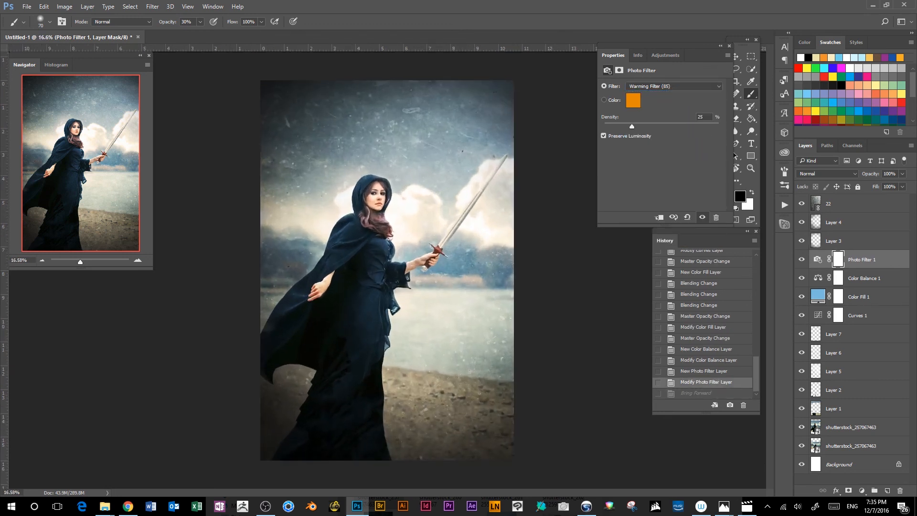
Try several warming, cooling and red presets on the Photo Filter layer and set its filter to Orange
left_click(675, 87)
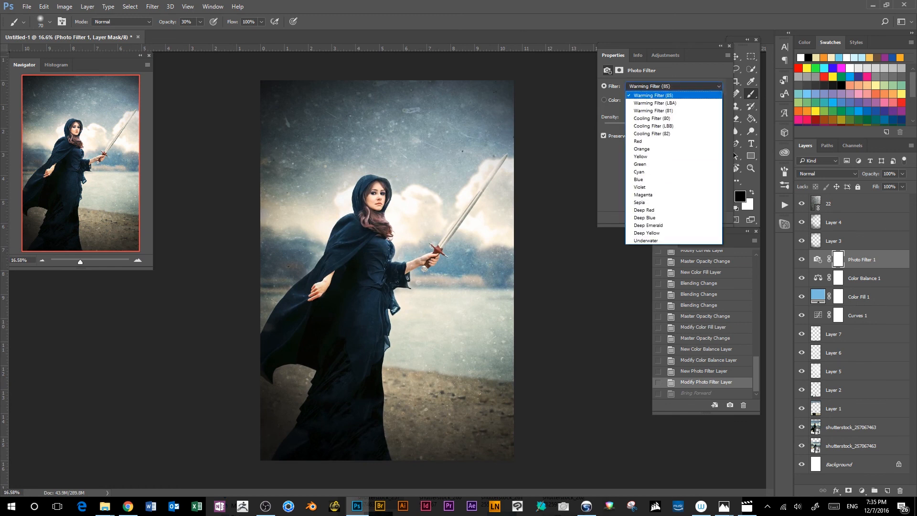
left_click(673, 103)
left_click(673, 86)
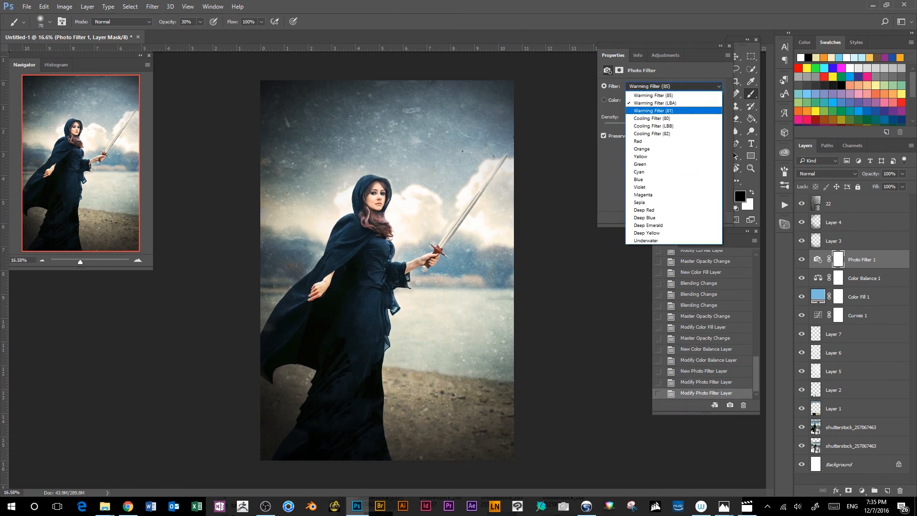
left_click(668, 110)
left_click(669, 86)
left_click(667, 118)
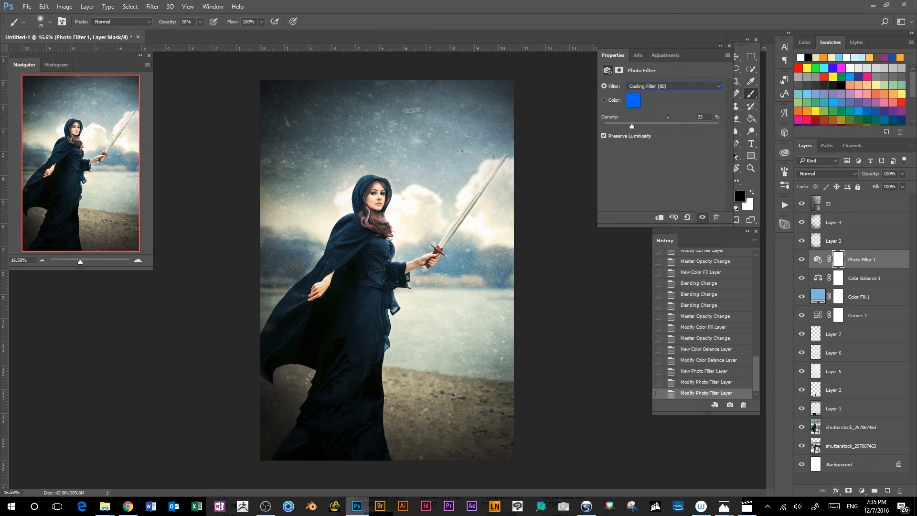
left_click(669, 87)
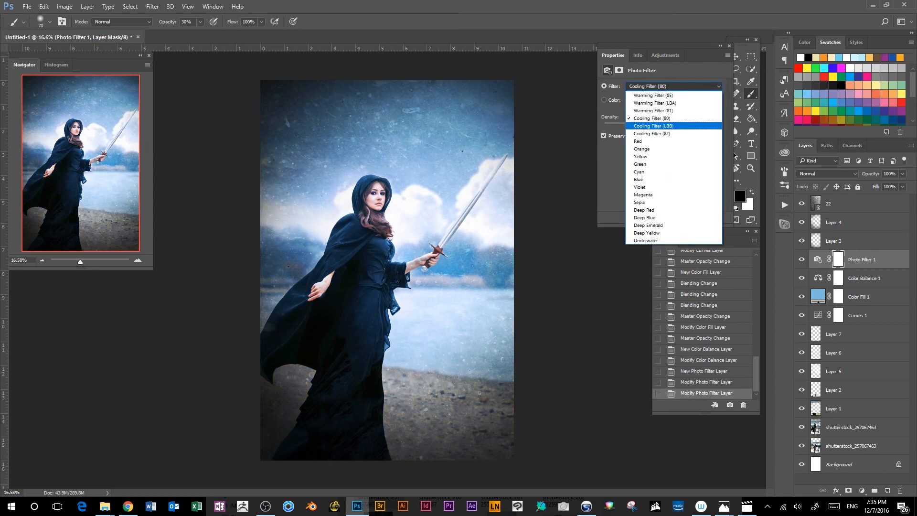
left_click(668, 126)
left_click(669, 87)
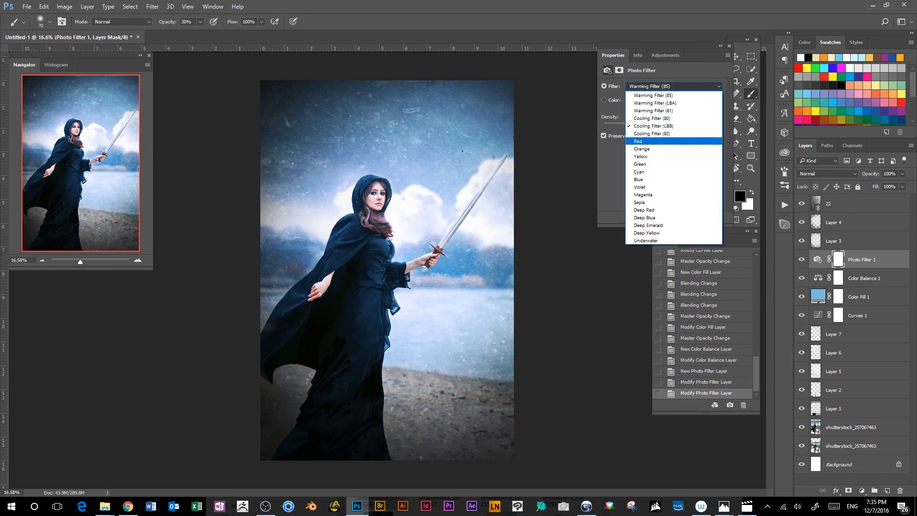
left_click(669, 141)
left_click(668, 87)
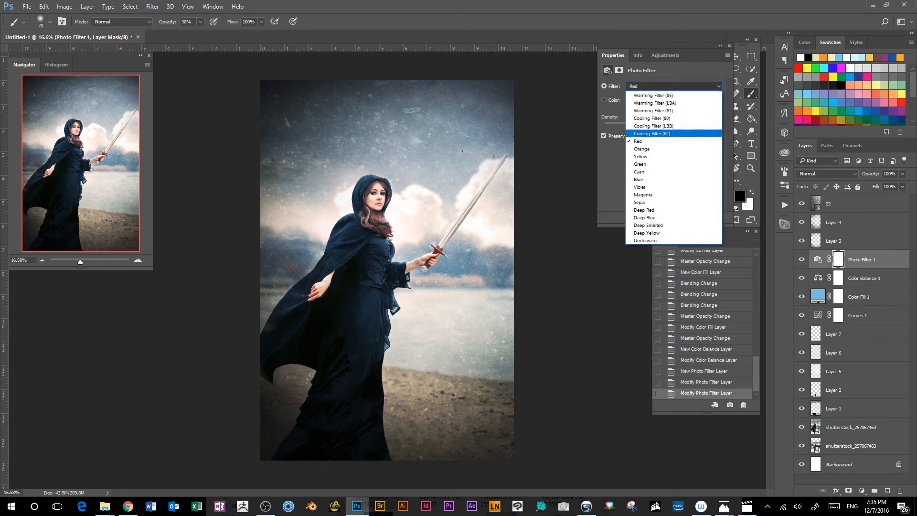
left_click(650, 148)
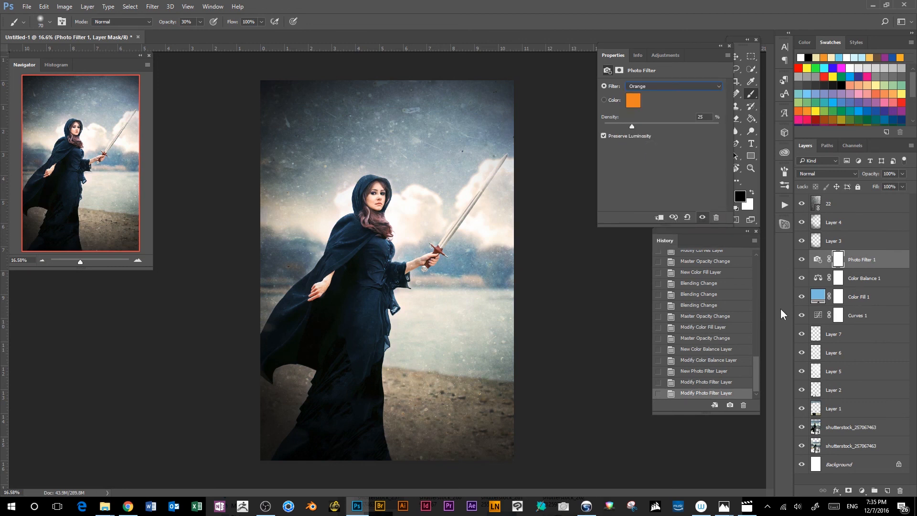
Compare the composite with and without the orange Photo Filter, and check the result at different magnifications
key("ctrl+minus")
scroll(388, 270, "up", 1)
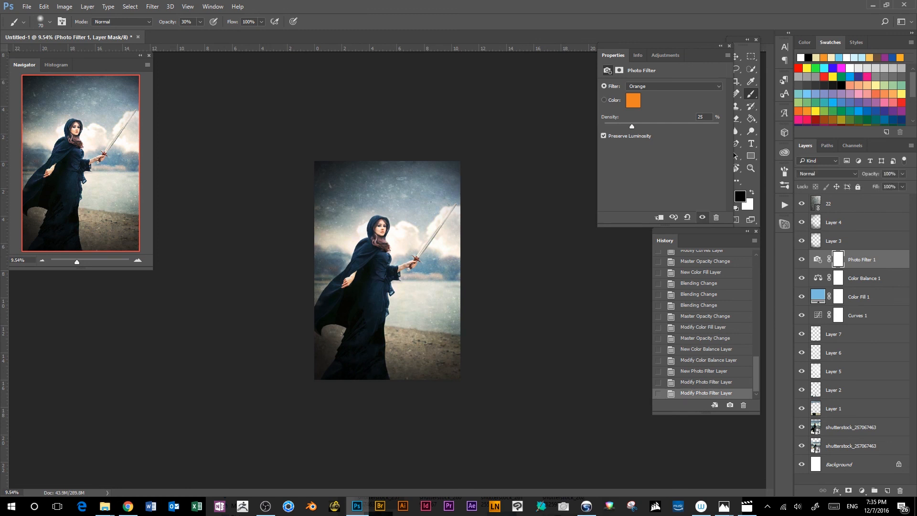
key("ctrl+minus")
key("ctrl+minus")
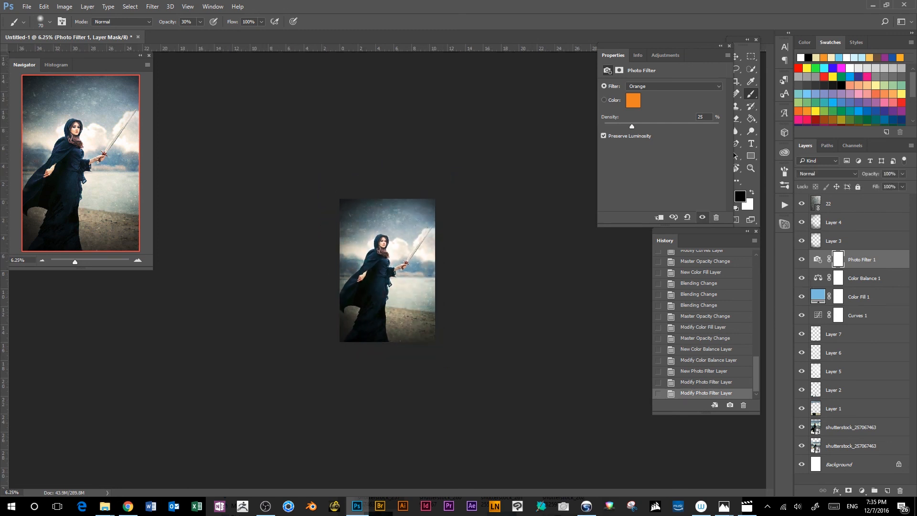
left_click(801, 259)
left_click(702, 217)
left_click(802, 259)
left_click(802, 259)
key("ctrl+plus")
key("ctrl+plus")
key("ctrl+plus")
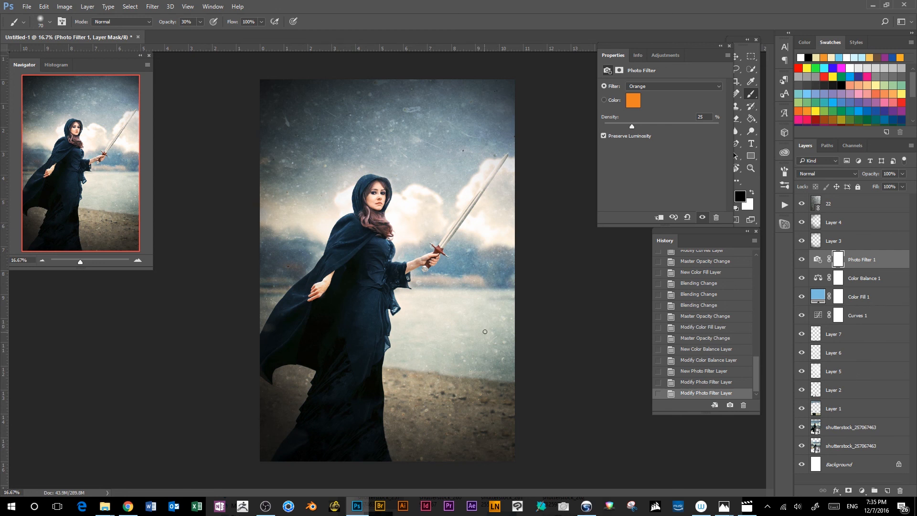
key("ctrl+minus")
key("ctrl+minus")
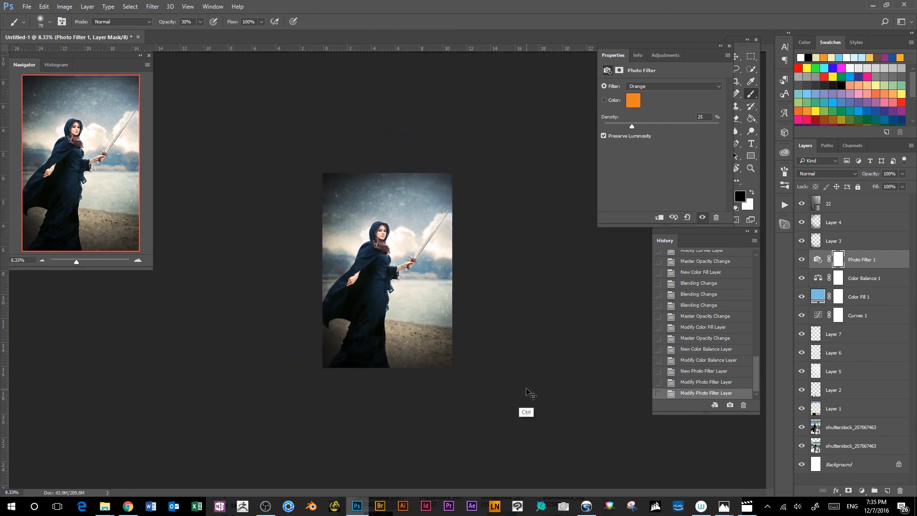
key("ctrl+plus")
key("ctrl+plus")
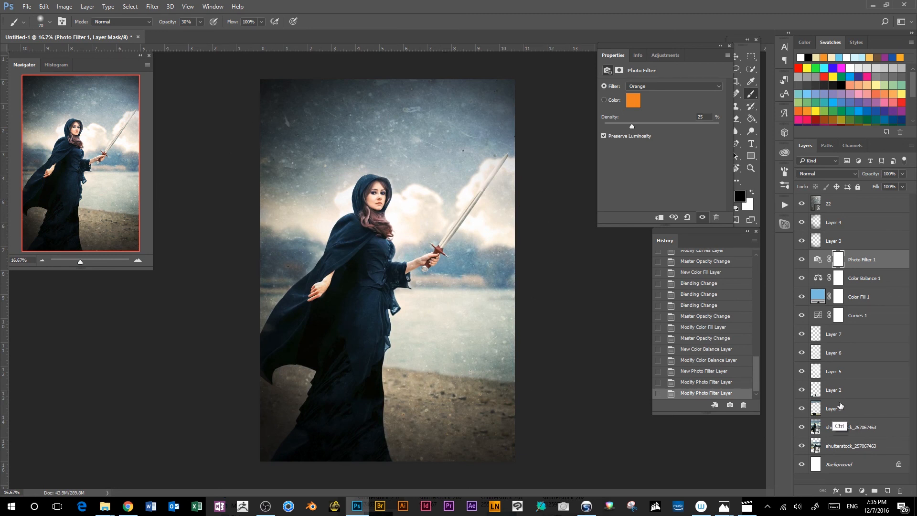
key("ctrl+minus")
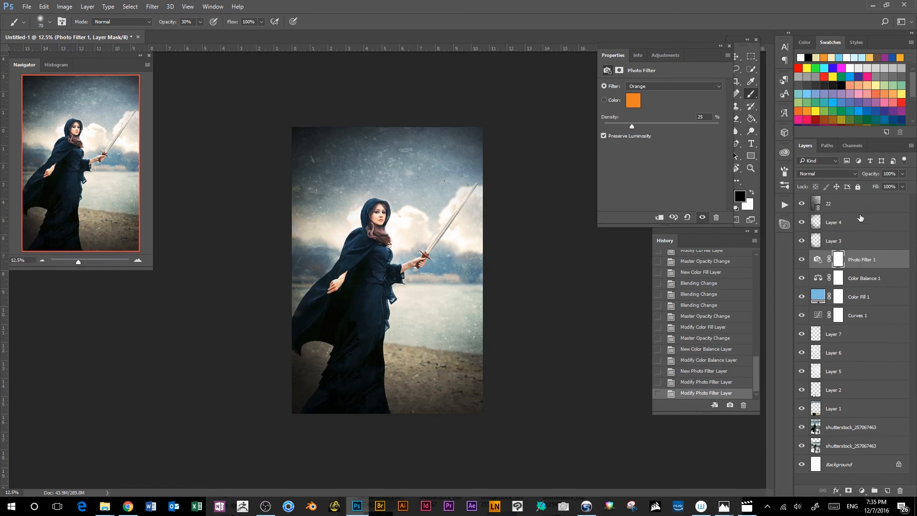
Select the topmost texture layer 22 and set the Type tool's text color to white
left_click(874, 200)
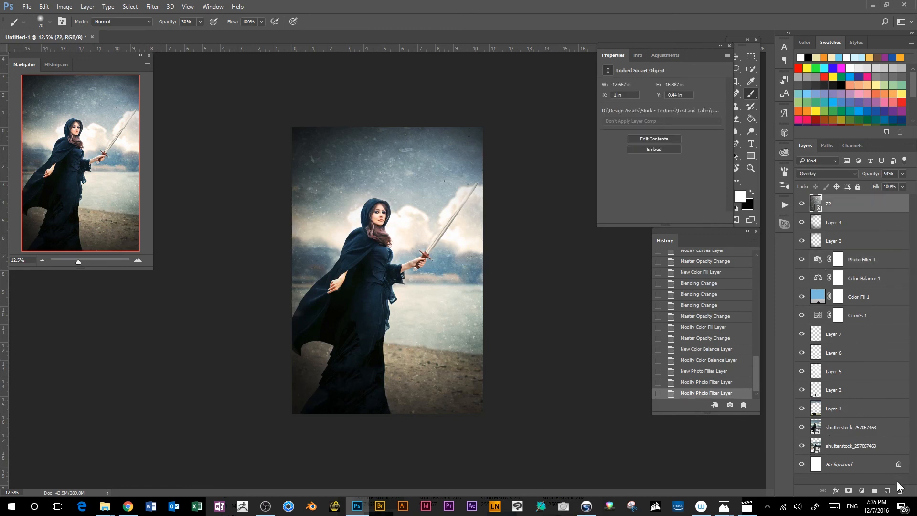
left_click(751, 143)
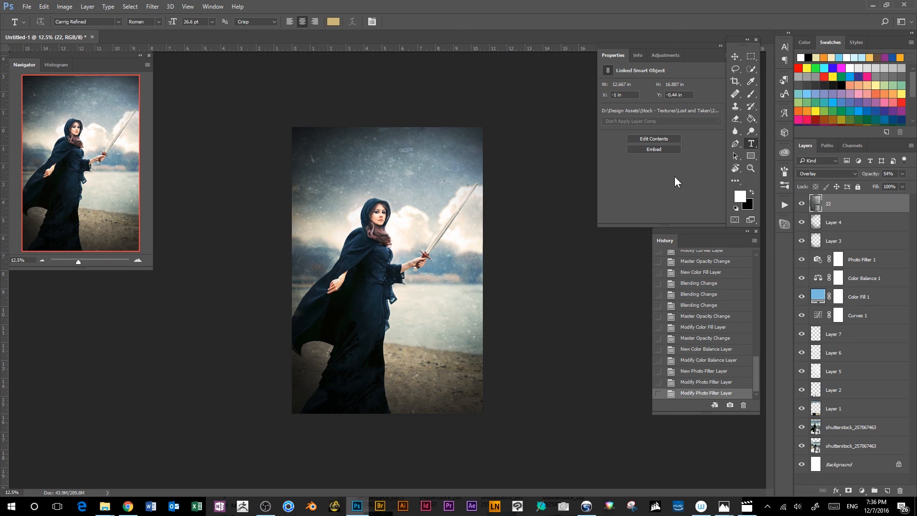
left_click(333, 21)
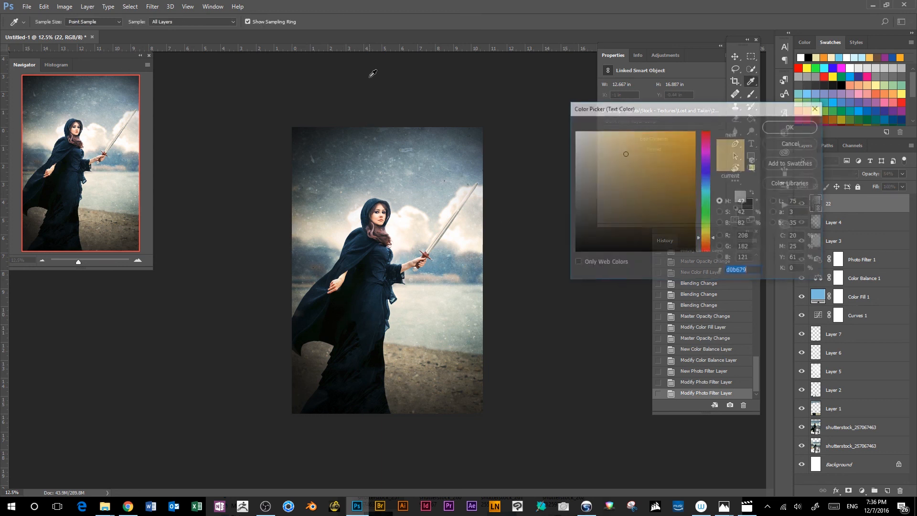
left_click(583, 139)
left_click(791, 126)
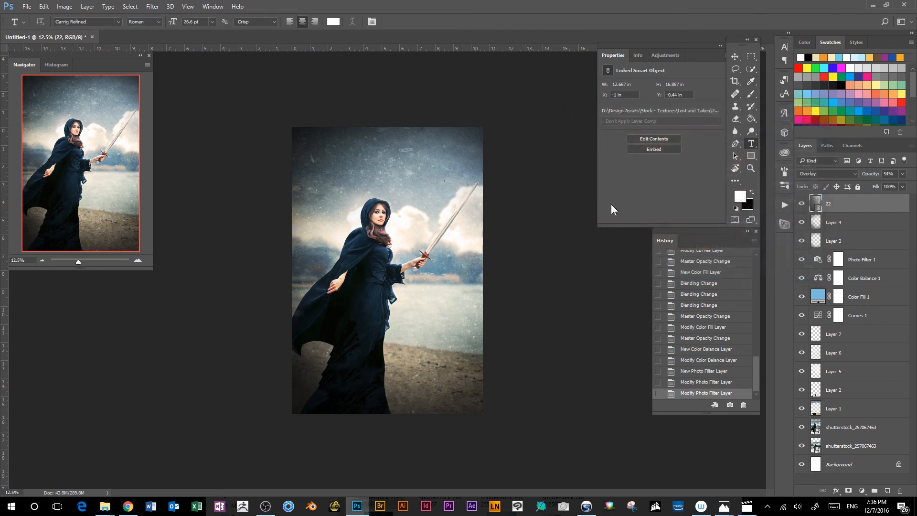
Add a white Myriad Pro text layer reading "Girl" over the woman's cloak, above layer 22
left_click(330, 318)
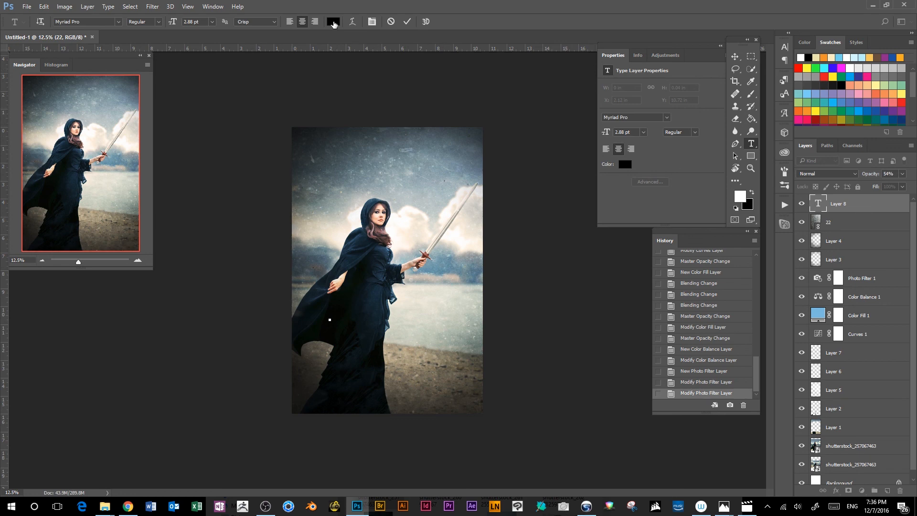
left_click(333, 22)
left_click(573, 128)
left_click(780, 125)
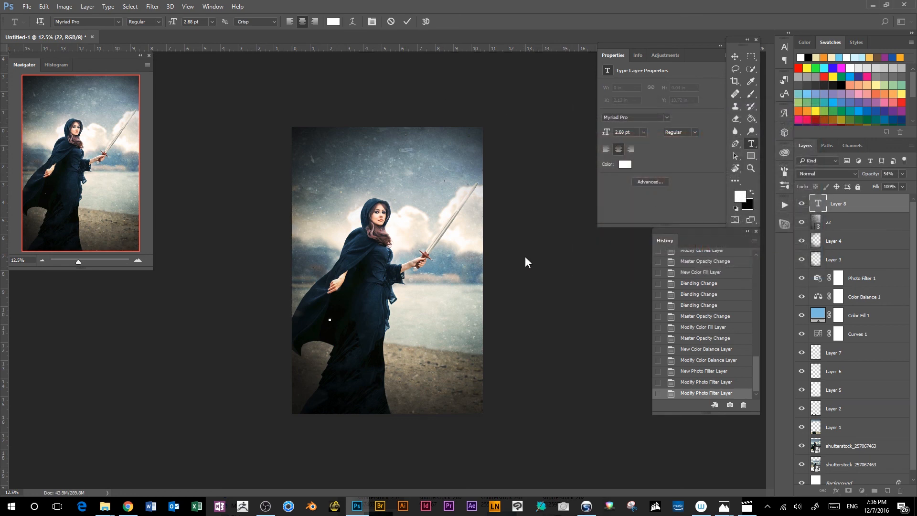
left_click(846, 205)
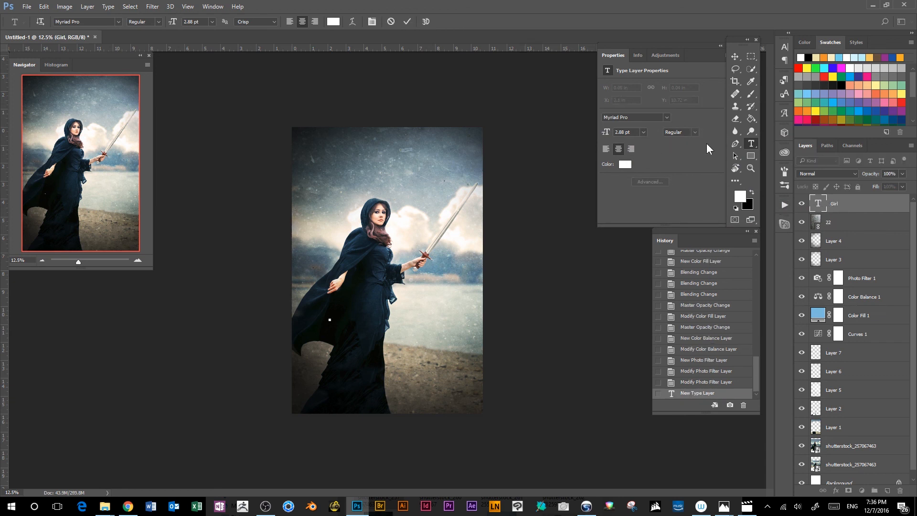
Set the "Girl" text size to 72 pt and commit the text edit
left_click(644, 132)
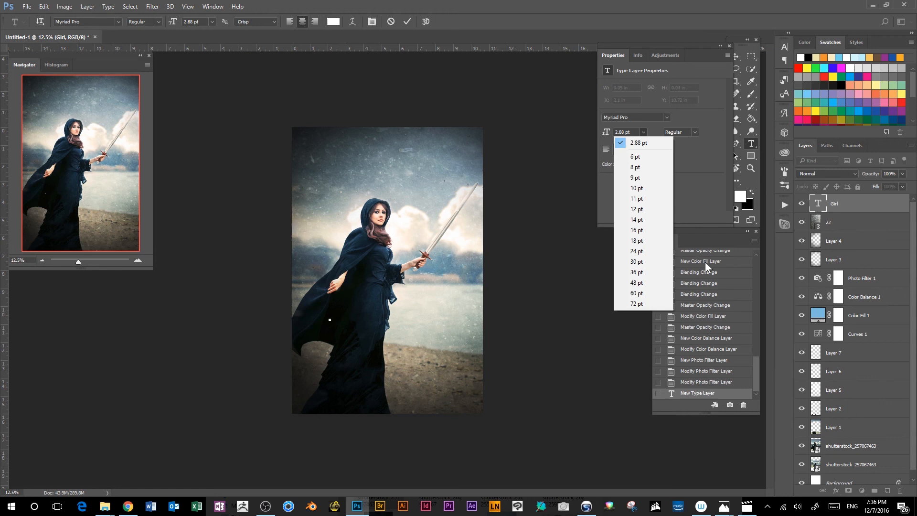
left_click(651, 304)
left_click(823, 203)
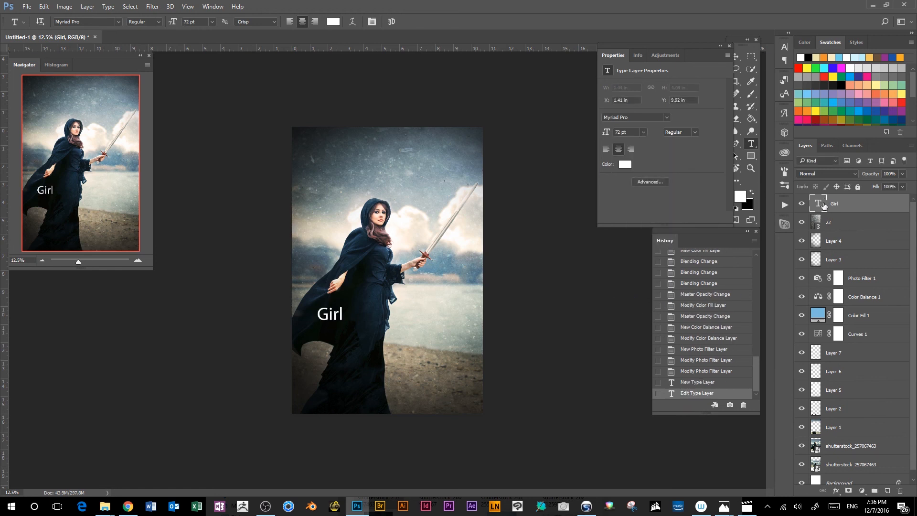
double_click(822, 203)
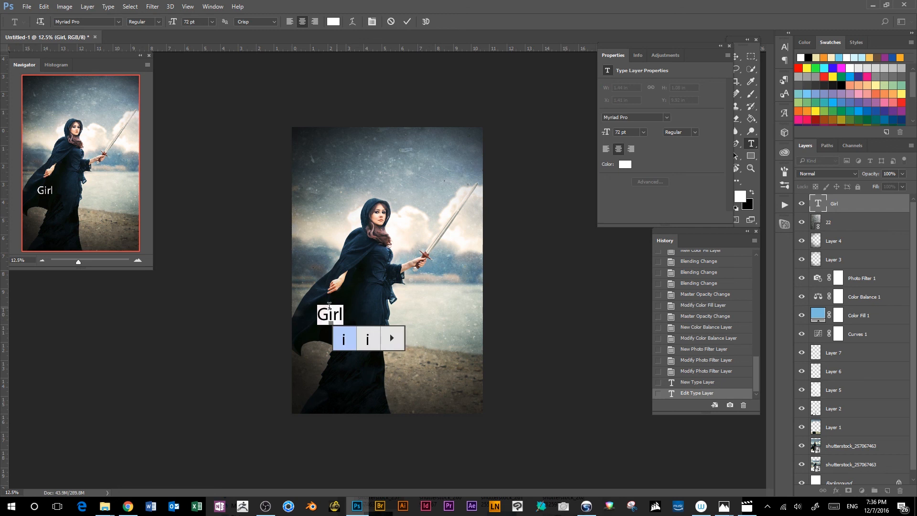
left_click(835, 207)
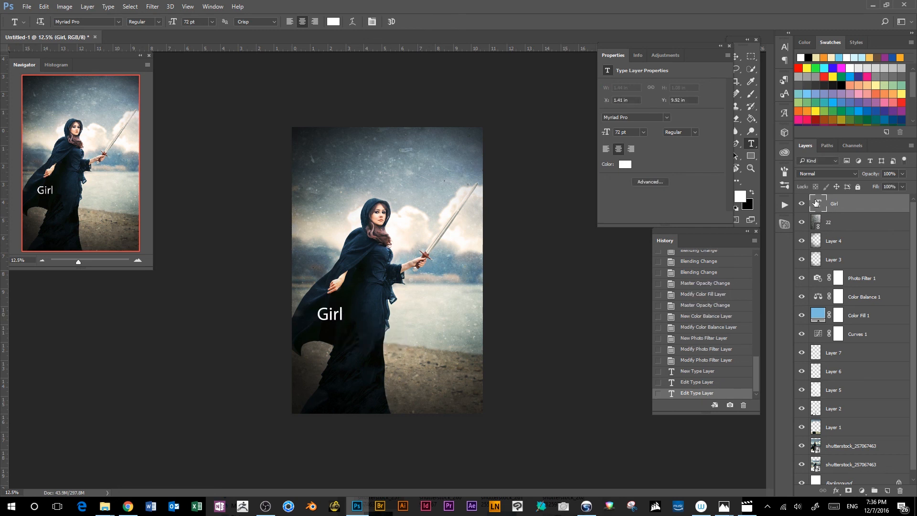
Move the "Girl" text across the edge of the woman's skirt, to about X 4.82 in, Y 10.58 in
left_click(736, 56)
left_click_drag(355, 335, 407, 344)
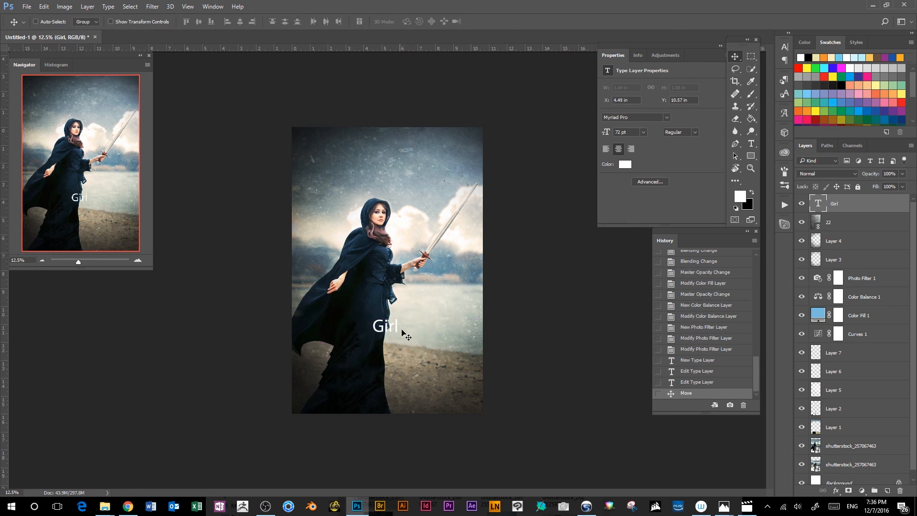
double_click(821, 201)
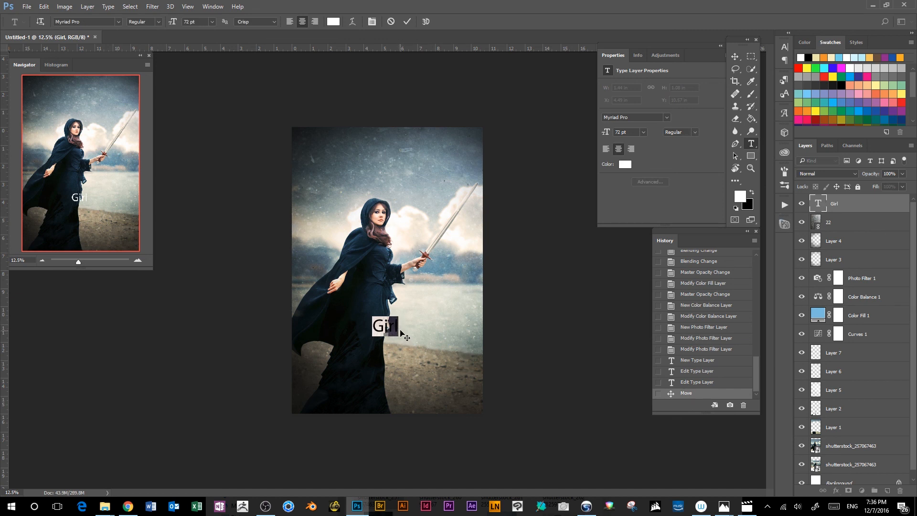
left_click(735, 56)
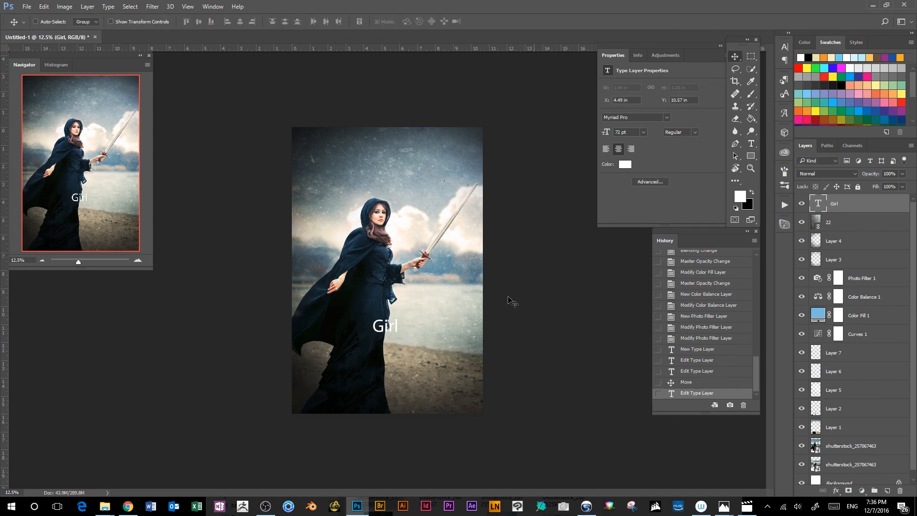
left_click_drag(399, 340, 403, 340)
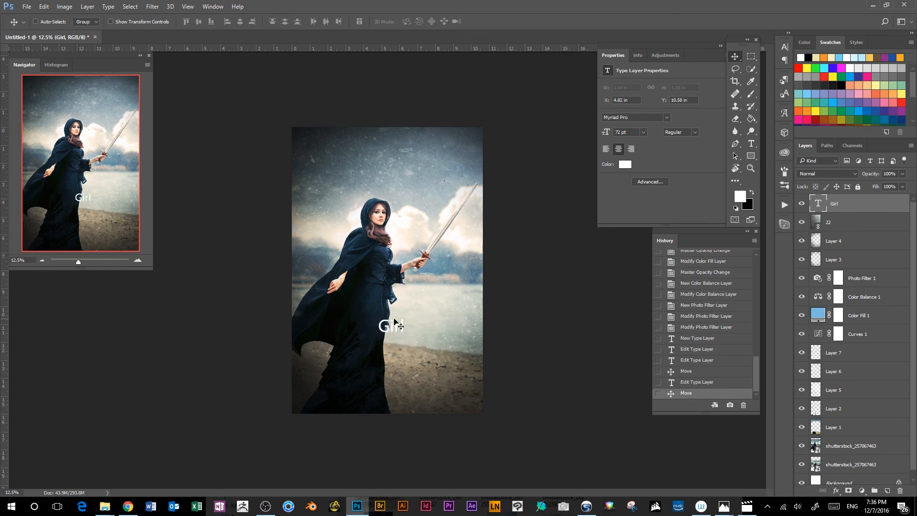
Change the font of the "Girl" text to Carrig Refined Roman
double_click(820, 203)
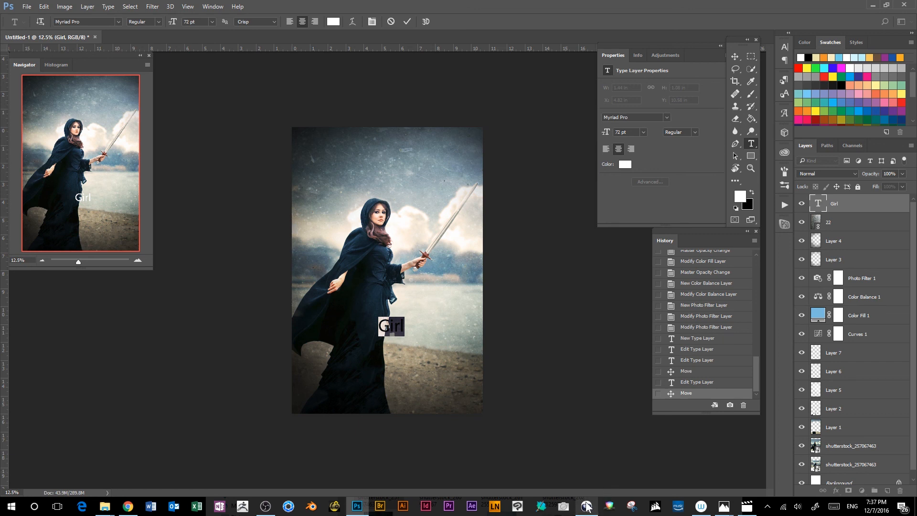
left_click(96, 22)
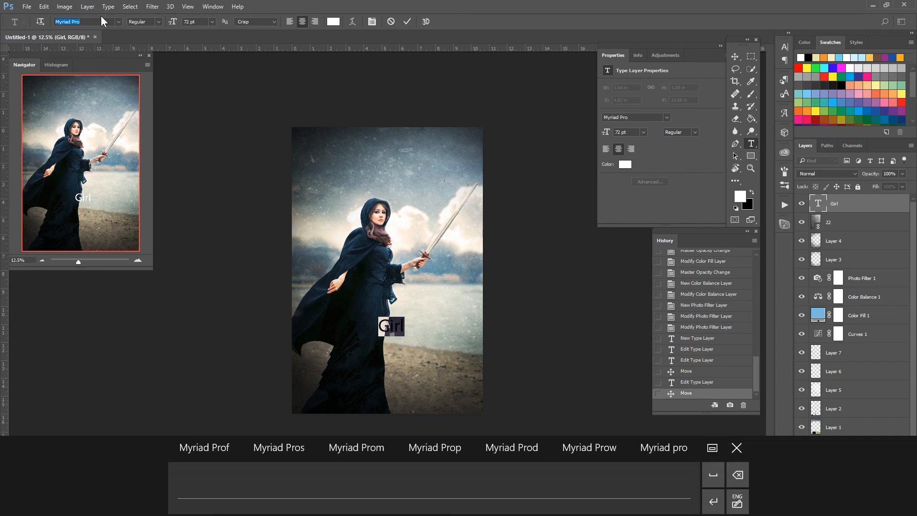
type("carrig")
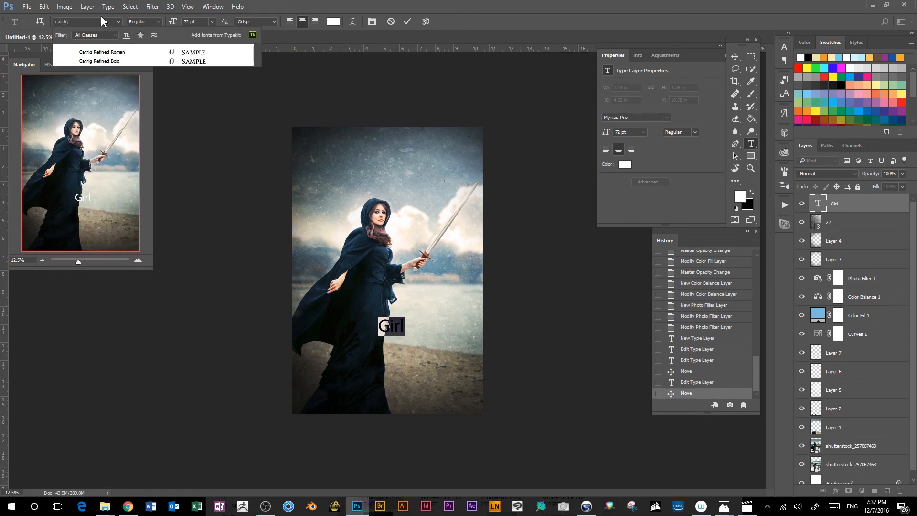
left_click(219, 53)
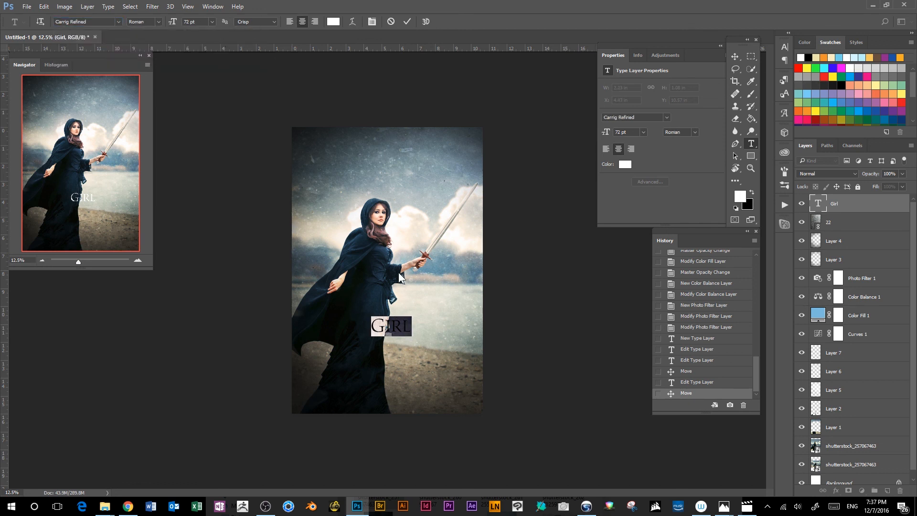
mouse_move(391, 325)
Increase the "Girl" text size to 137 pt and commit the text edit
left_click(190, 22)
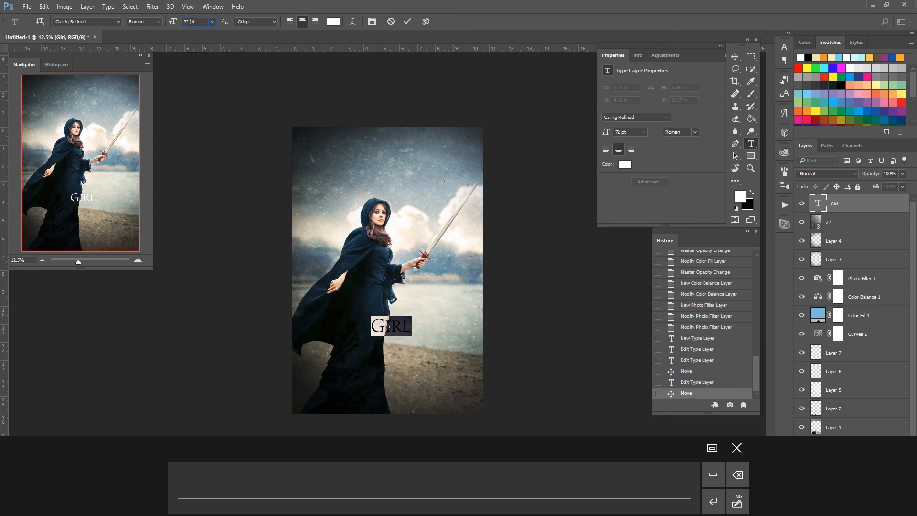
key("Up")
key("Up")
key("Up")
key("Up")
key("Up")
key("Up")
key("Up")
key("Up")
key("Up")
key("Up")
key("Up")
key("Up")
key("Up")
key("Up")
key("Up")
key("Up")
key("Up")
key("Up")
key("Up")
key("Up")
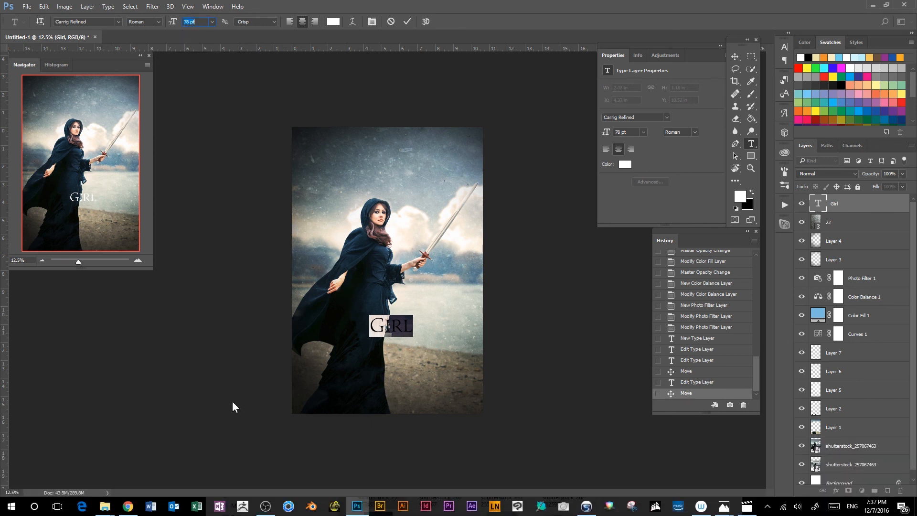
key("Up")
key("Up")
key("Up")
key("Up")
key("Up")
key("Up")
key("Up")
key("Up")
key("Up")
key("Up")
key("Up")
key("Up")
key("Up")
key("Up")
key("Up")
key("Up")
key("Up")
key("Up")
key("Up")
key("Up")
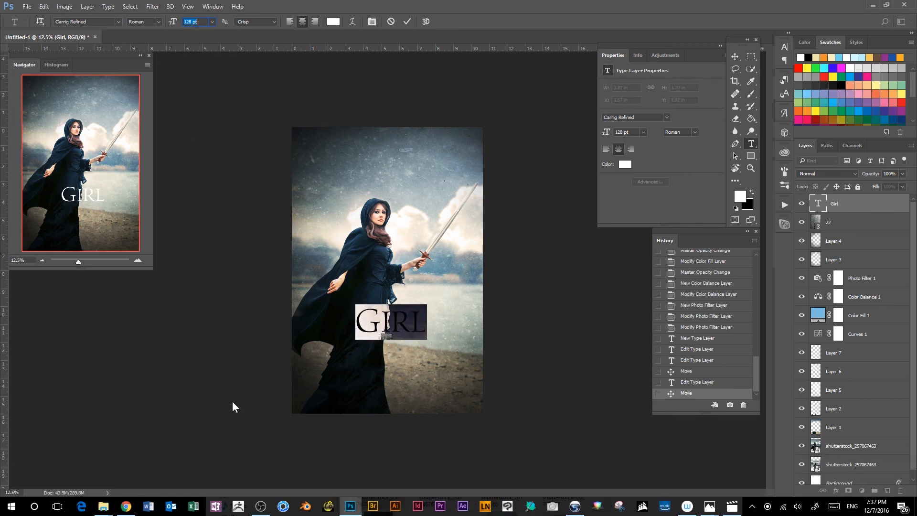
key("Up")
key("Up")
key("Up")
key("Up")
key("Up")
key("Up")
key("Up")
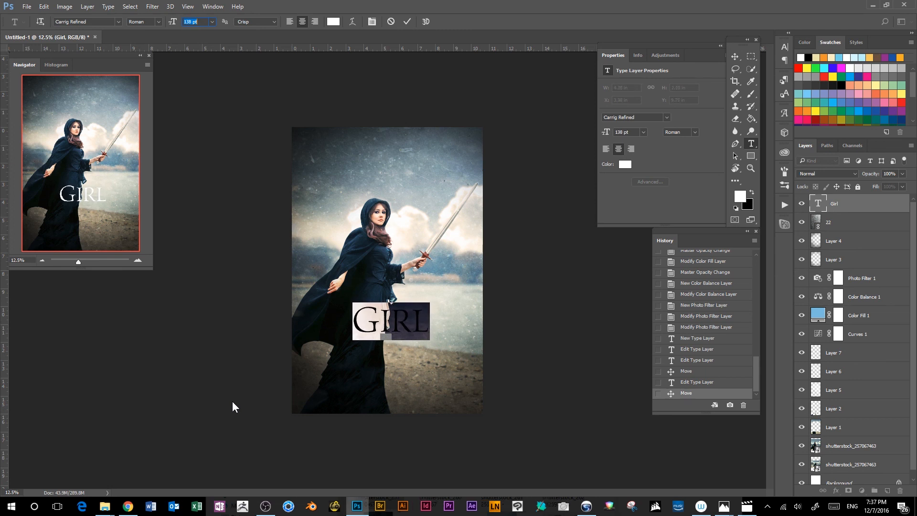
left_click(849, 204)
key("v")
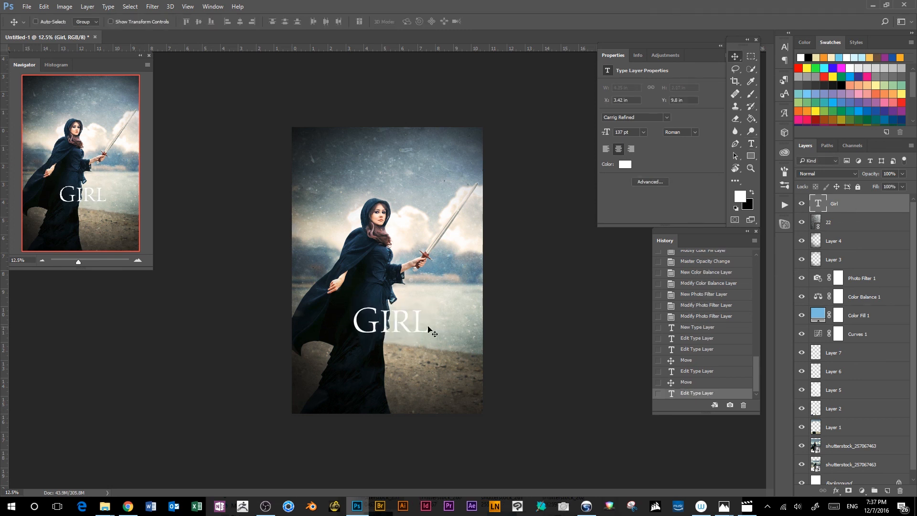
double_click(819, 205)
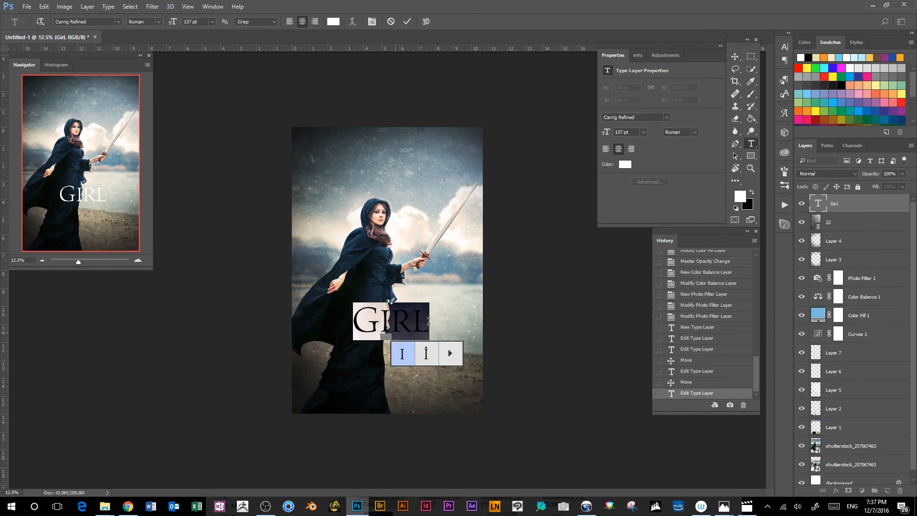
left_click(849, 204)
key("v")
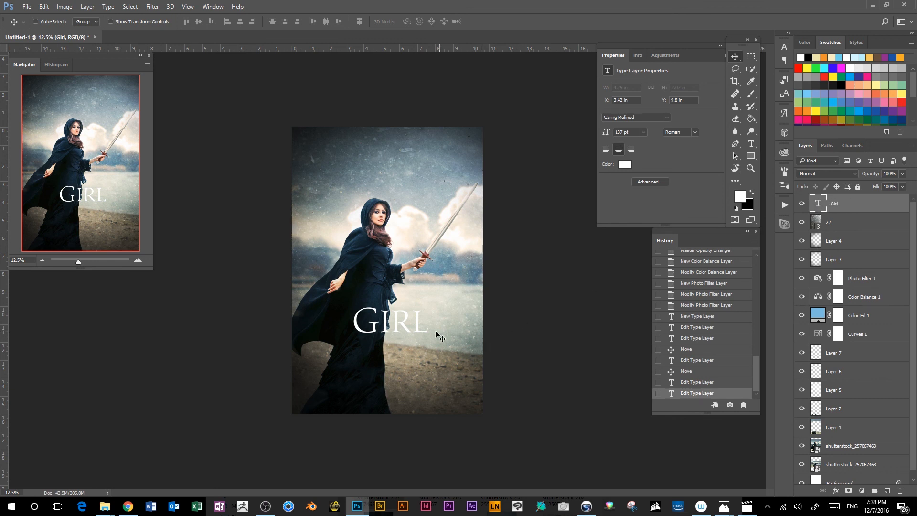
Apply All Caps to the whole "Girl" text and commit the edit
double_click(822, 205)
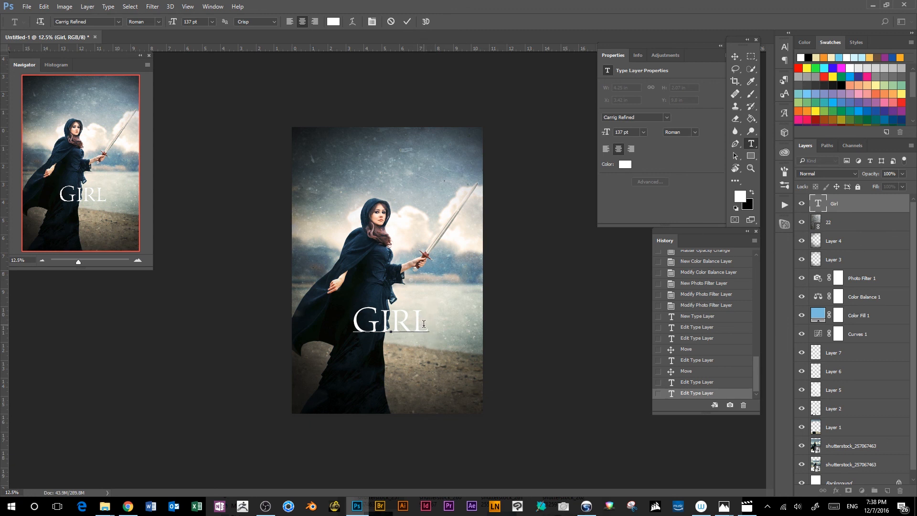
left_click_drag(420, 325, 358, 325)
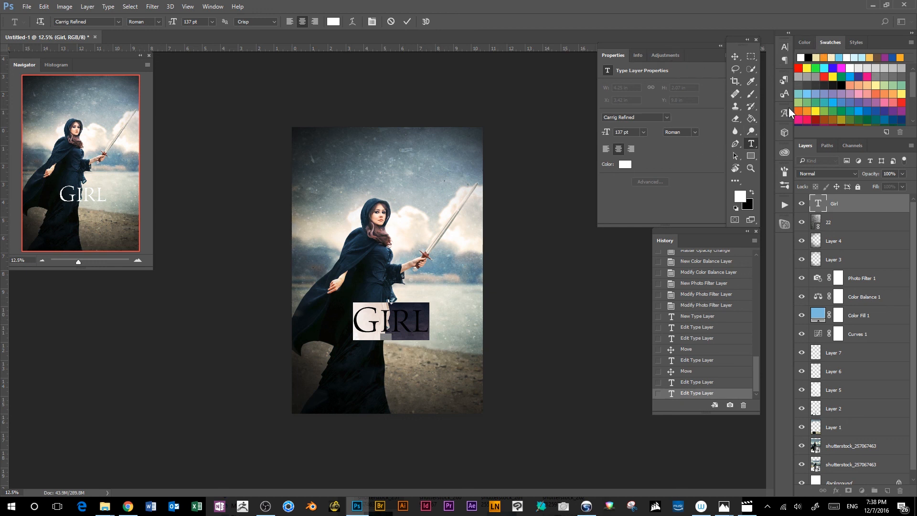
left_click(785, 47)
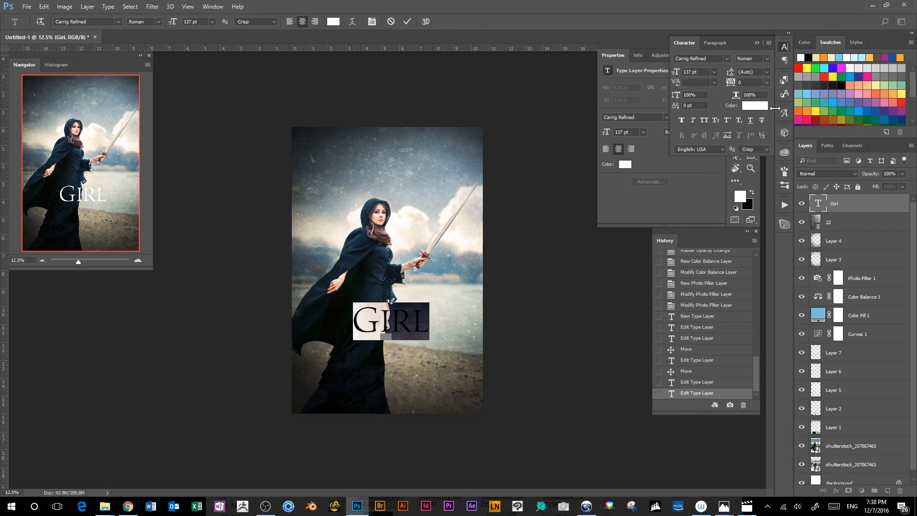
left_click(785, 46)
left_click(785, 46)
left_click(706, 119)
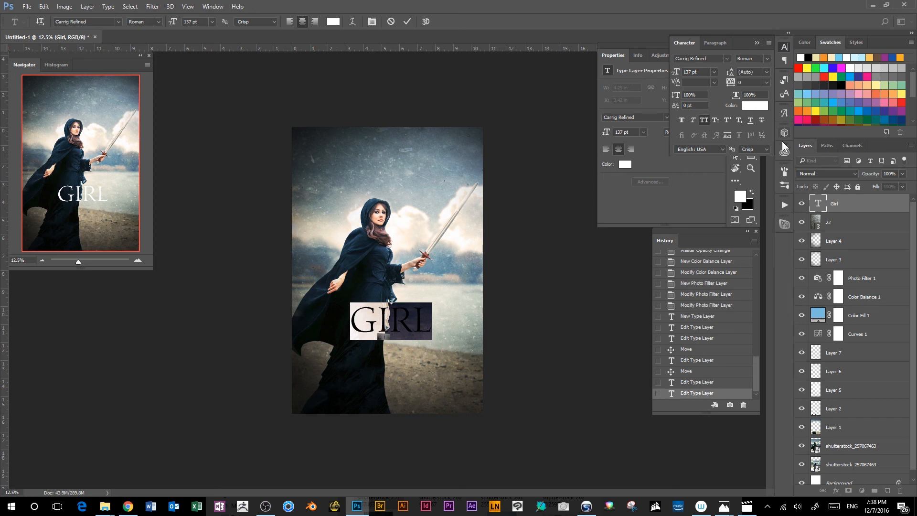
left_click(835, 204)
key("v")
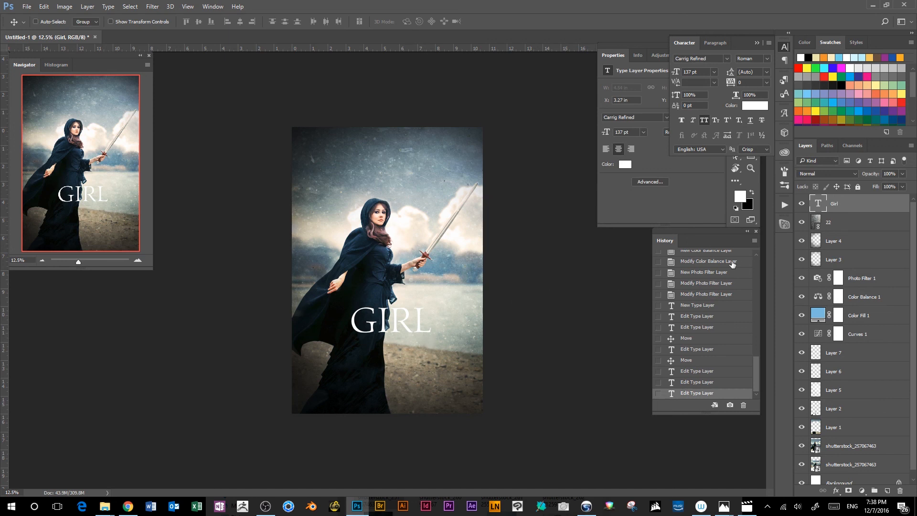
Duplicate the "Girl" text layer and move the copy straight down, just below the original text
left_click_drag(852, 207, 887, 490)
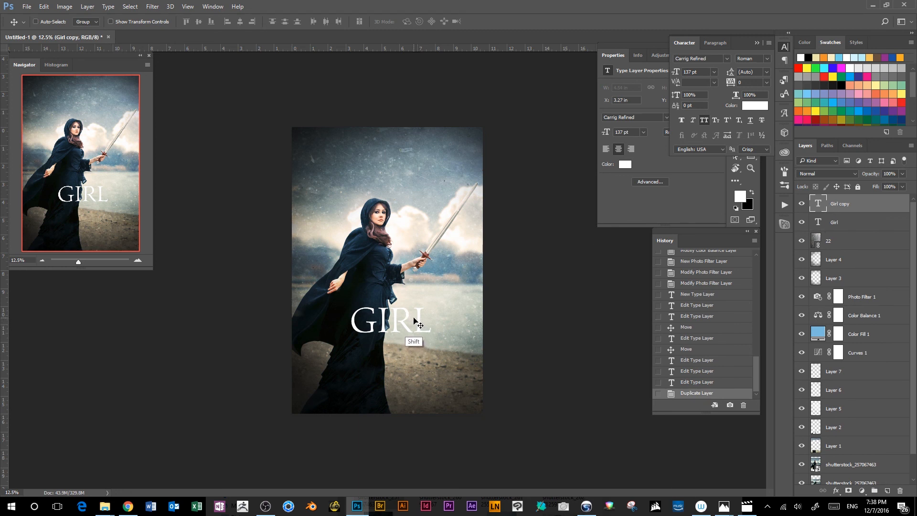
left_click_drag(412, 324, 412, 358)
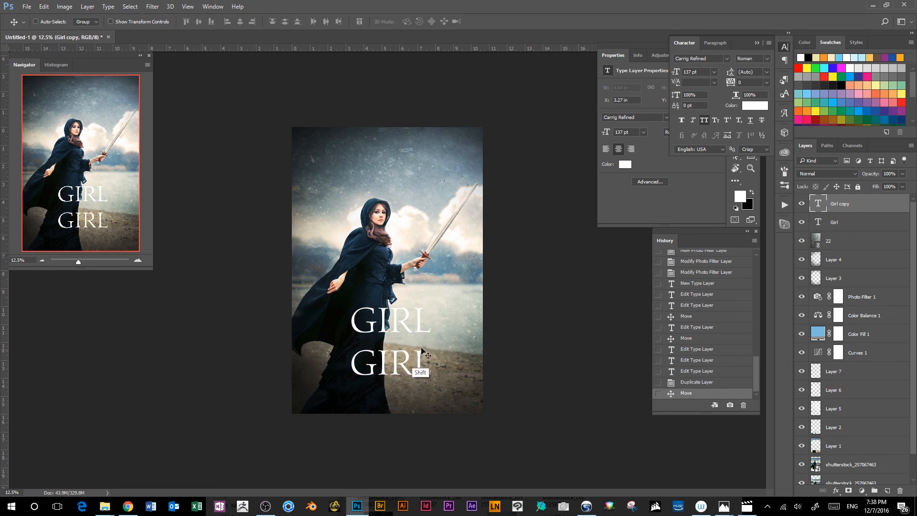
Replace the text of the lower "Girl" copy with "sword" and commit the edit
double_click(823, 206)
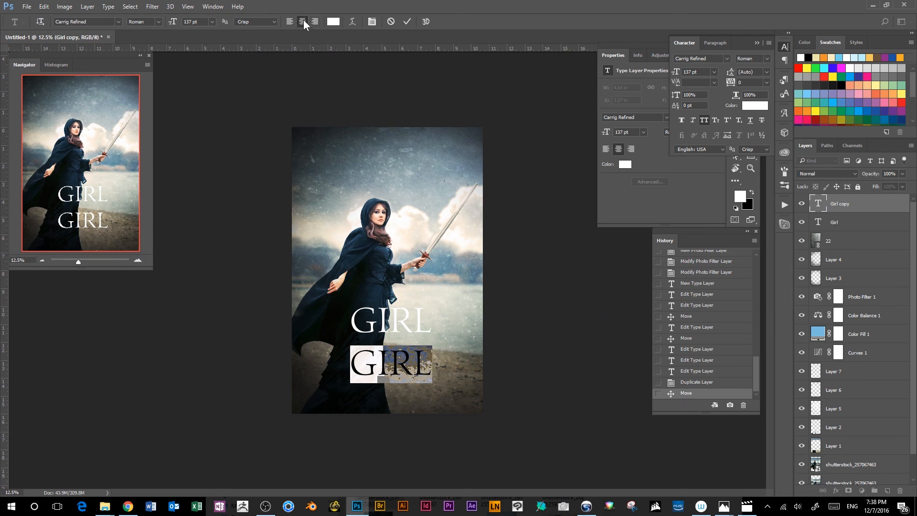
mouse_move(439, 360)
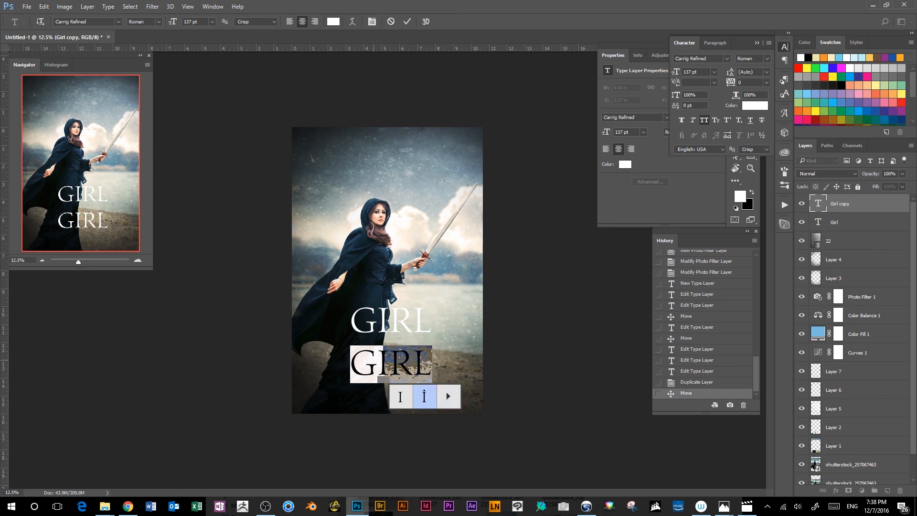
left_click(842, 221)
left_click(826, 206)
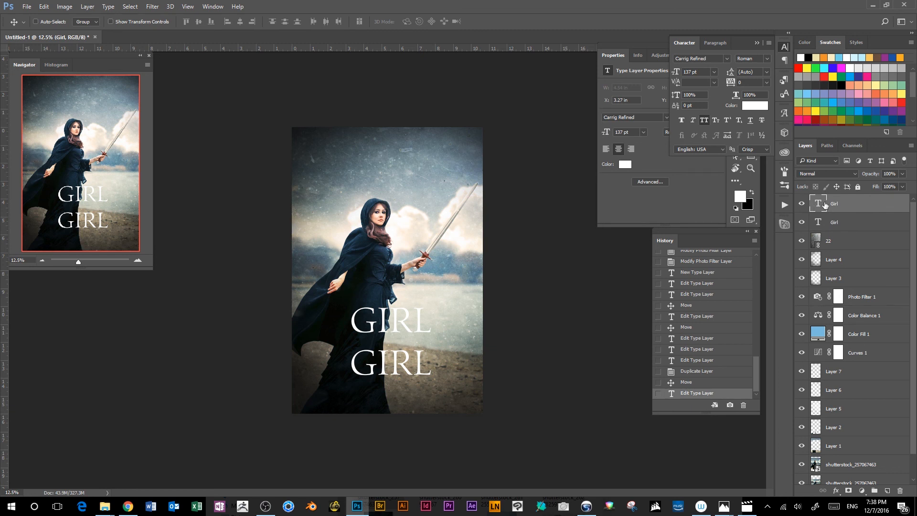
double_click(818, 204)
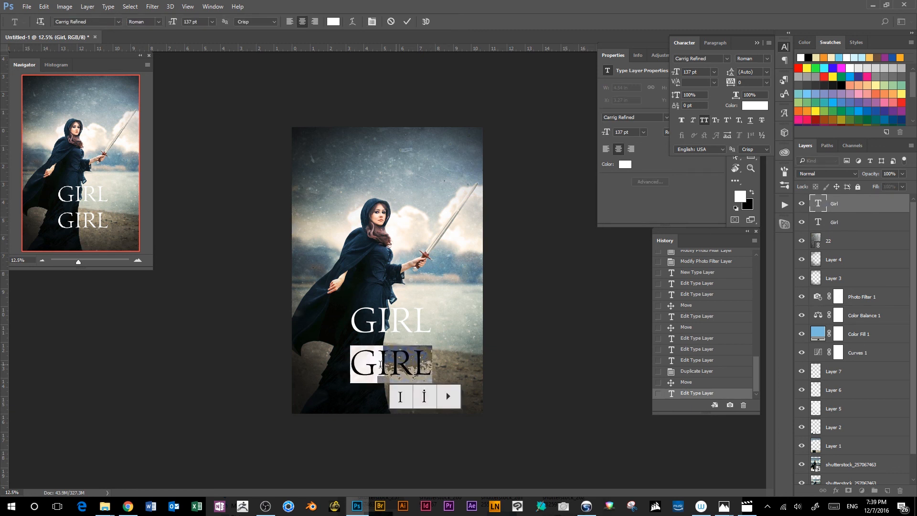
type("SWORD")
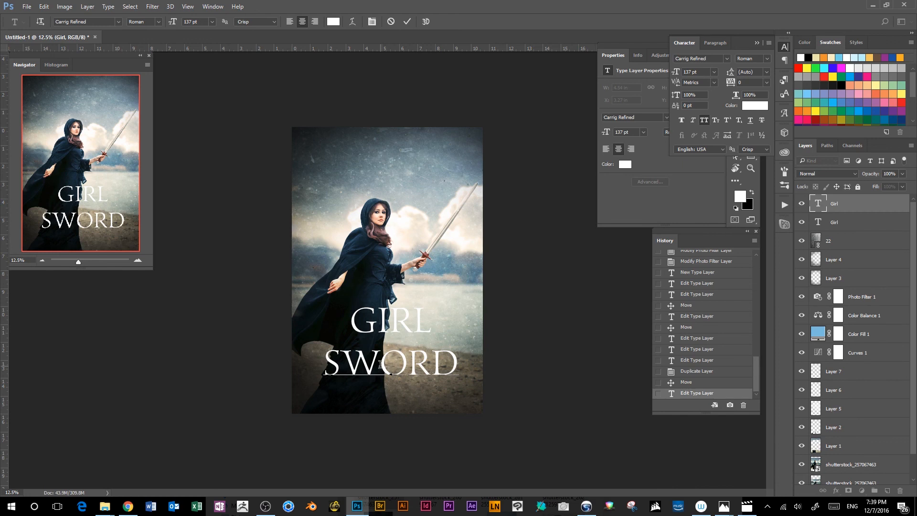
key("ctrl+Return")
key("v")
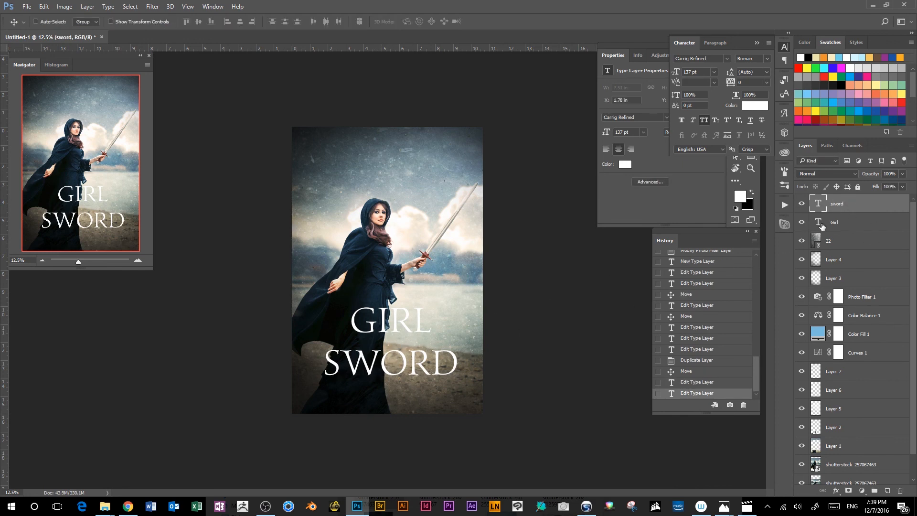
Duplicate the "sword" text layer and change the copy's text to "with a"
left_click(841, 224)
left_click(848, 212)
left_click(848, 223)
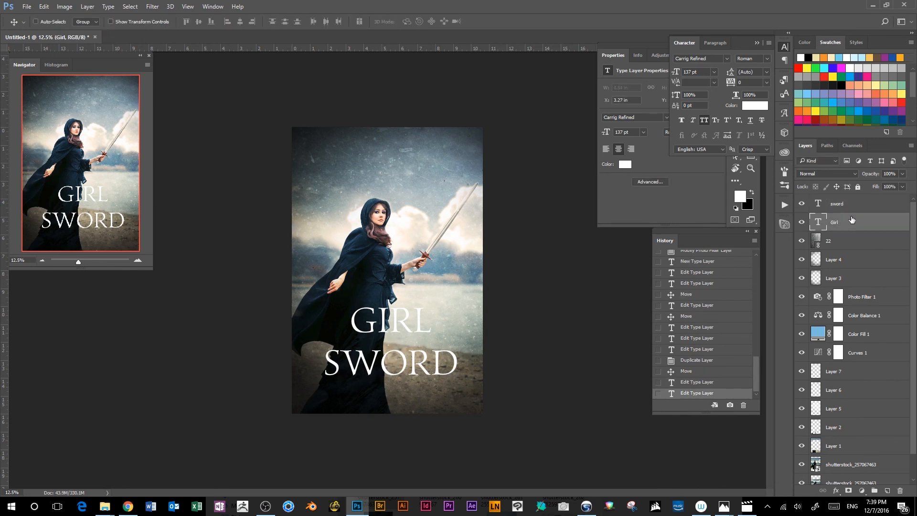
left_click(877, 211)
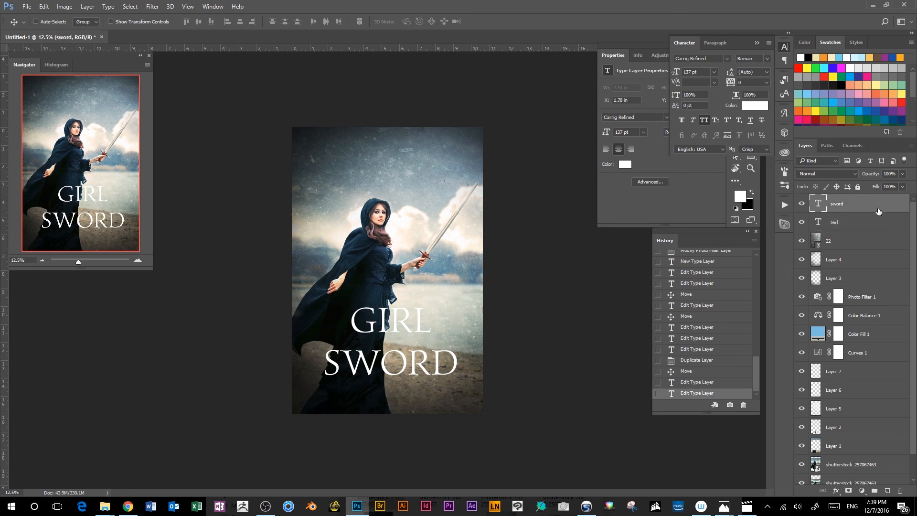
left_click_drag(883, 205, 887, 491)
double_click(817, 203)
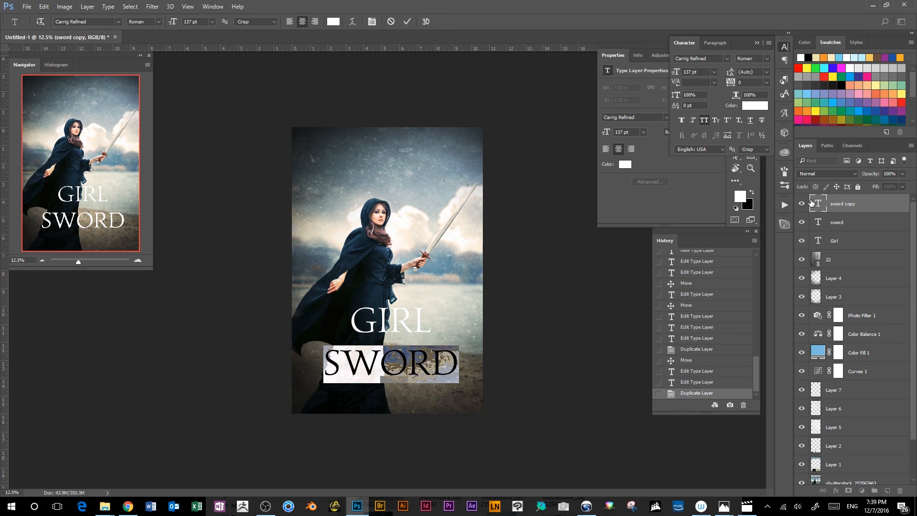
type("with a")
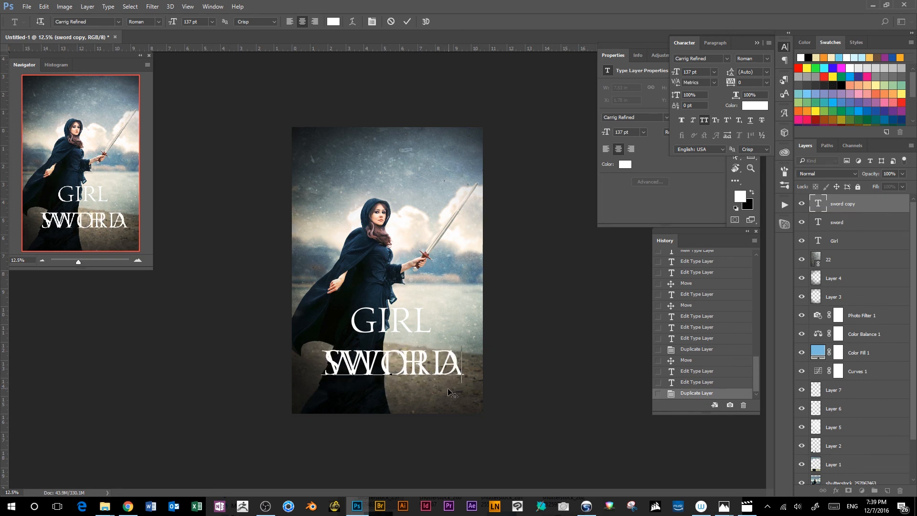
Commit the "with a" text and move it straight up, between the "Girl" and "sword" lines
left_click_drag(448, 389, 446, 376)
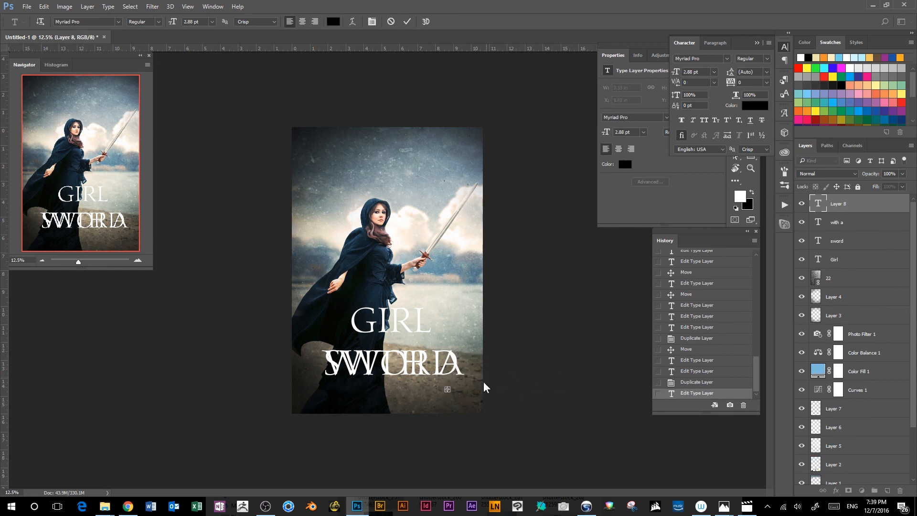
left_click(849, 211)
key("v")
left_click(849, 225)
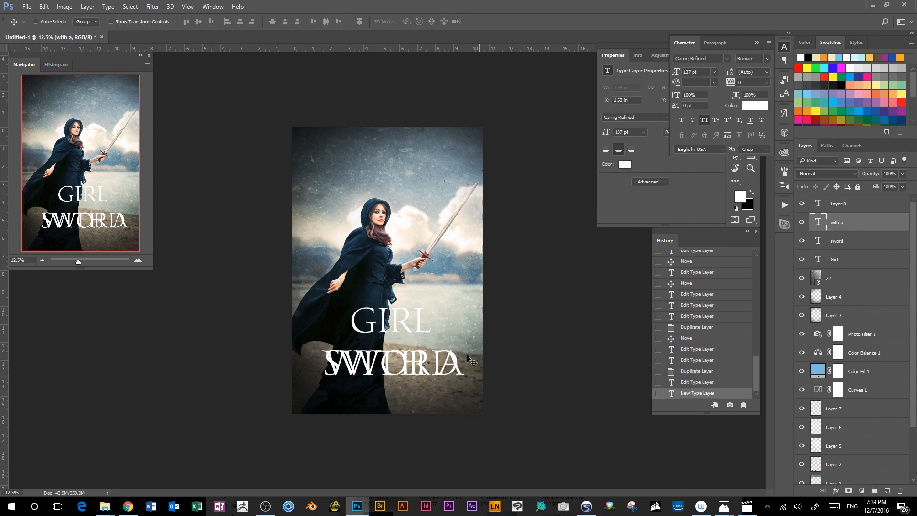
left_click_drag(413, 389, 412, 366)
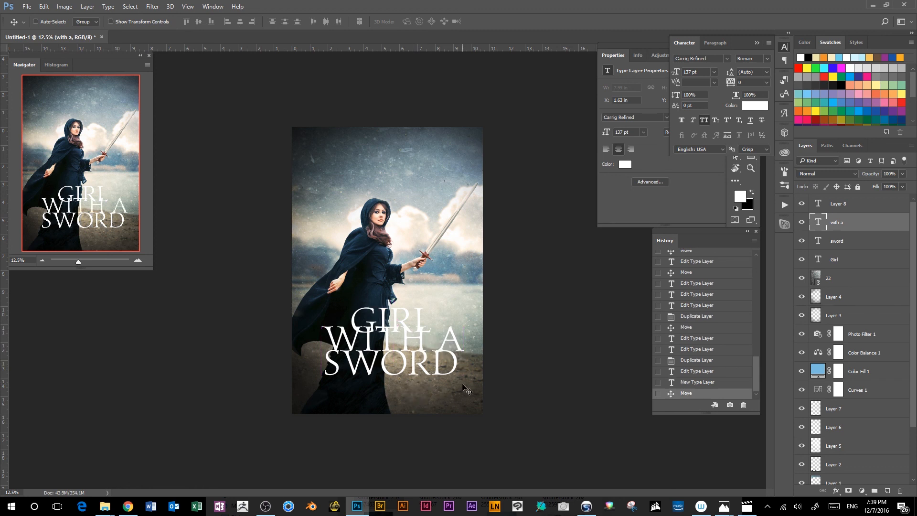
Scale the "with a" text proportionally down to 44%, commit the transform and nudge the text vertically between "Girl" and "sword"
key("ctrl+t")
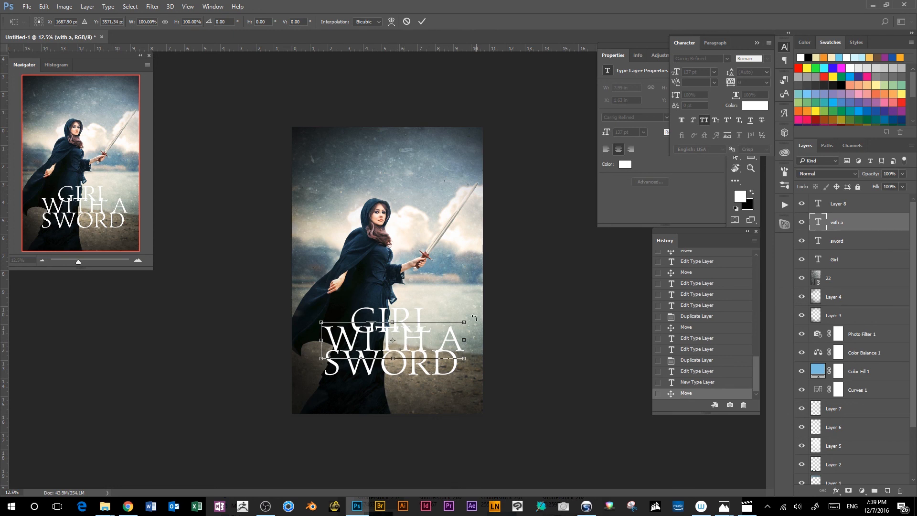
key("shift")
left_click(143, 22)
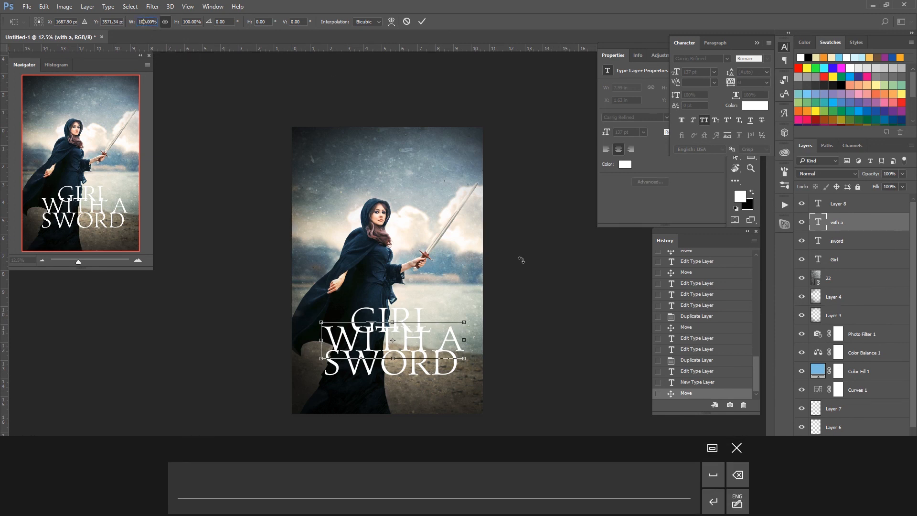
key("Down")
key("Down")
key("Down")
key("Down")
key("Down")
key("Down")
key("Down")
key("Down")
key("Down")
key("Down")
key("Down")
key("Down")
key("Down")
key("Down")
key("Down")
key("Down")
key("Down")
key("Down")
key("Down")
key("Down")
key("Down")
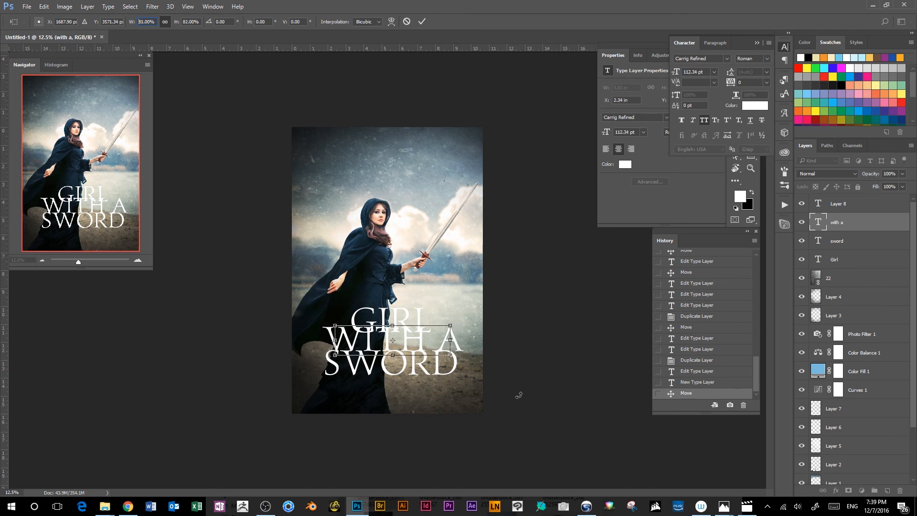
key("Down")
key("Down")
key("Down")
key("Down")
key("Down")
key("Down")
key("Down")
key("Down")
key("Down")
key("Down")
key("Down")
key("Down")
key("Down")
key("Down")
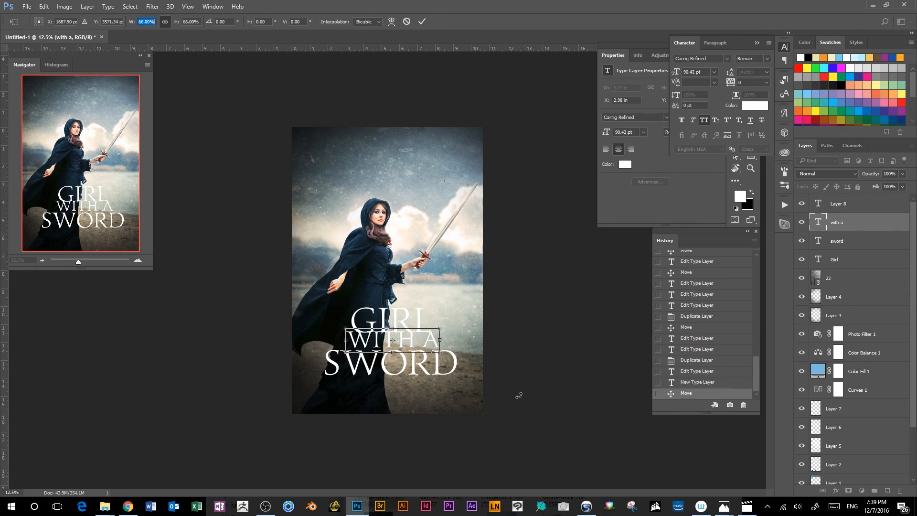
key("Down")
key("Down")
key("Down")
key("Down")
key("Down")
key("Down")
key("Down")
key("Down")
key("Down")
key("Down")
key("Down")
key("Down")
key("Down")
key("Down")
key("Down")
key("Down")
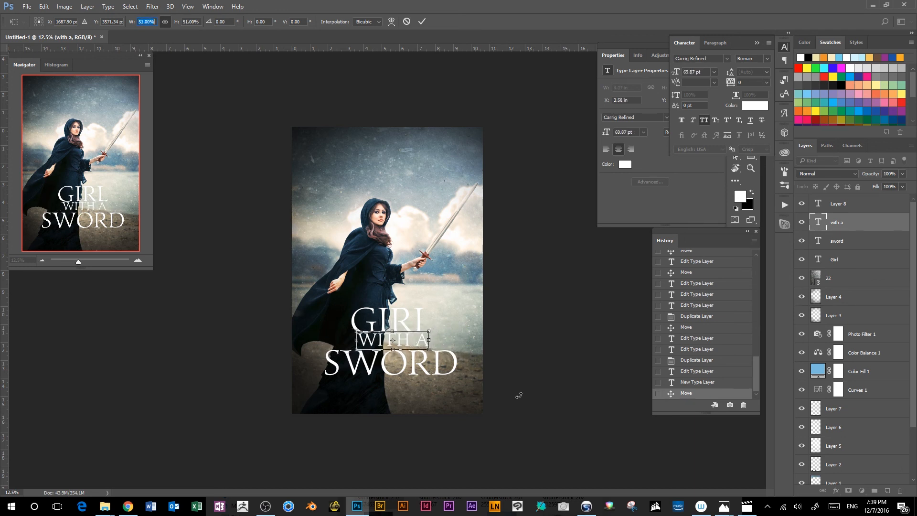
key("Down")
key("Down")
key("Down")
key("Down")
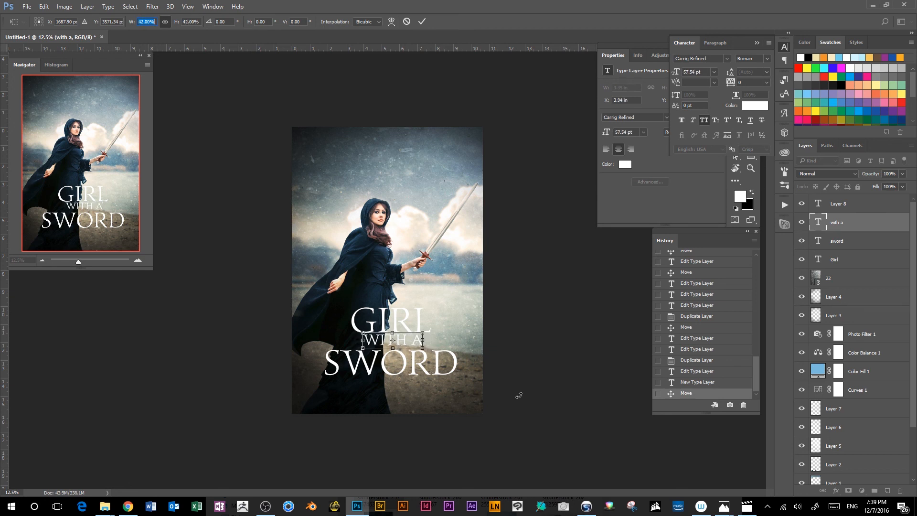
key("Up")
key("Up")
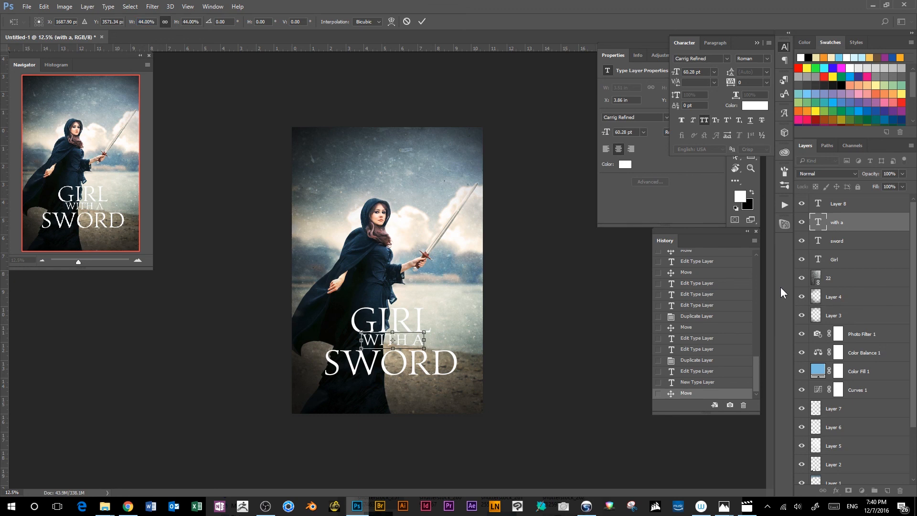
key("Return")
key("Up")
key("Down")
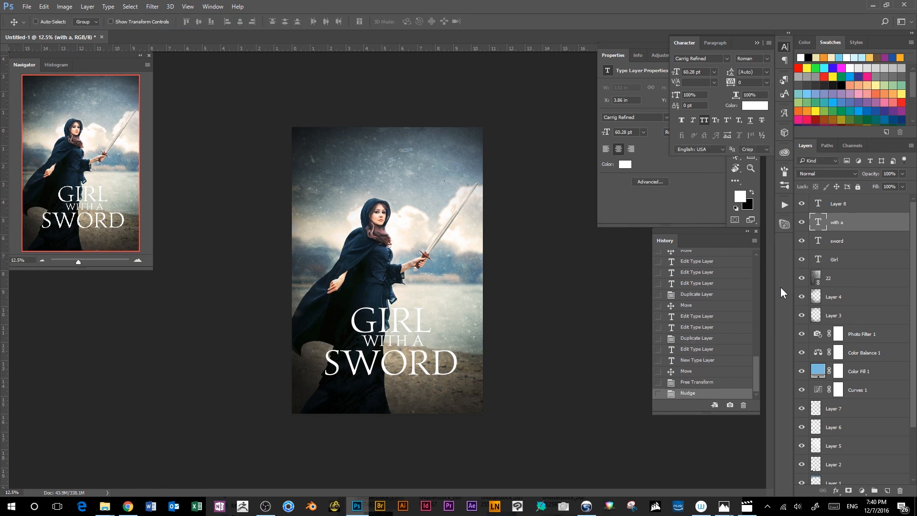
Move the "with a" text out to the right side of the image and shift "Girl" left and down, closer to "sword"
left_click(849, 259, "shift")
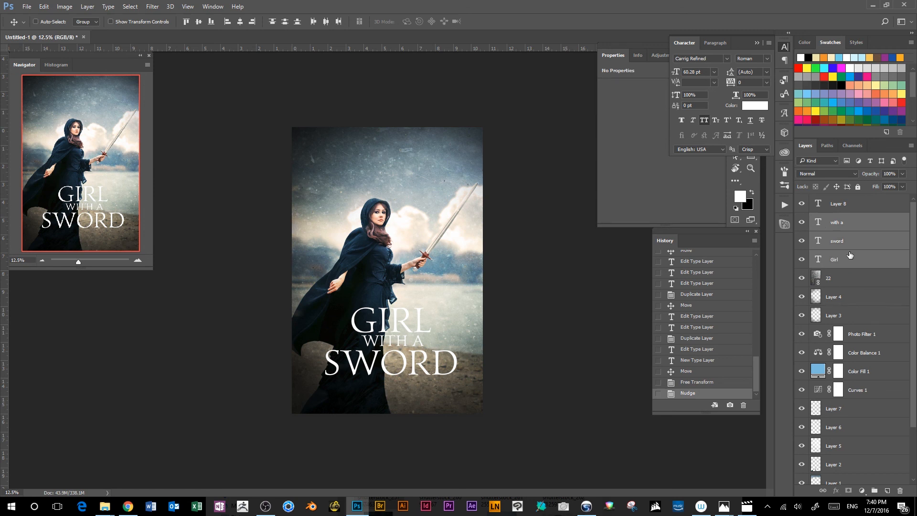
key("ctrl+minus")
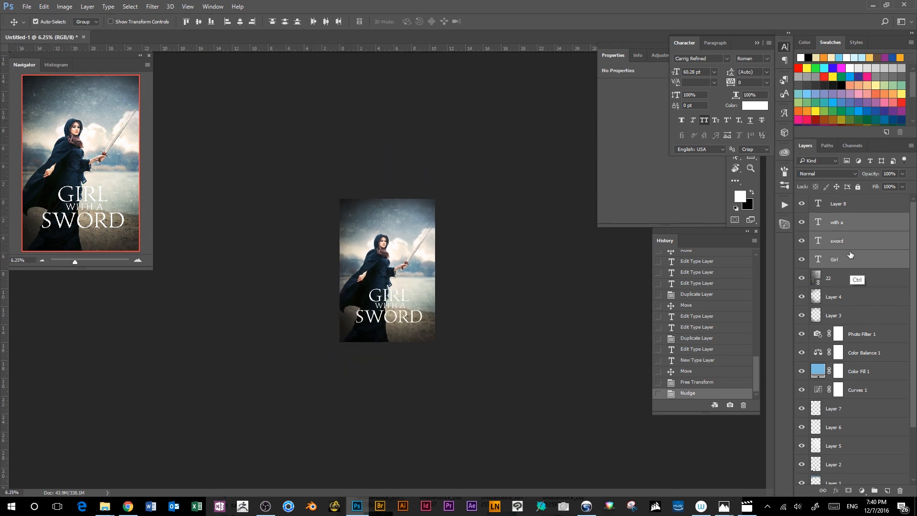
key("ctrl+plus")
key("ctrl+plus")
key("ctrl+plus")
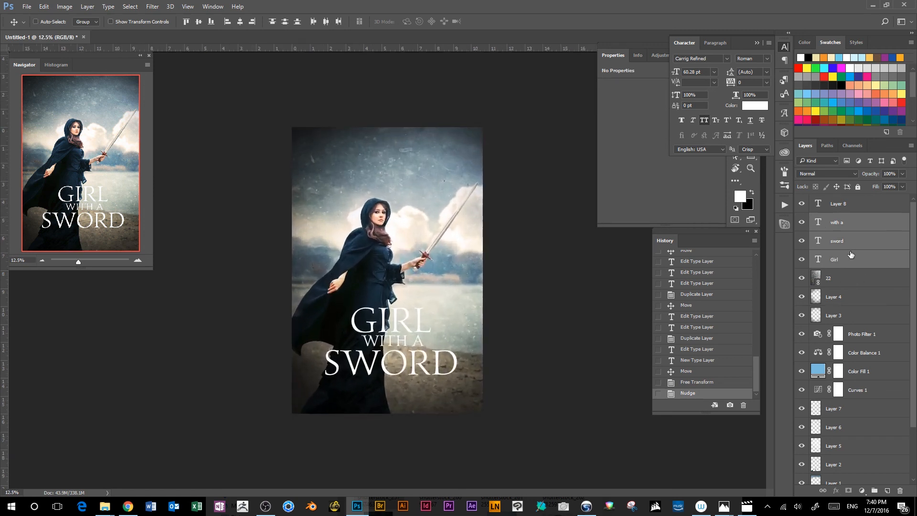
left_click(854, 222)
left_click_drag(419, 366, 495, 335)
left_click(838, 258)
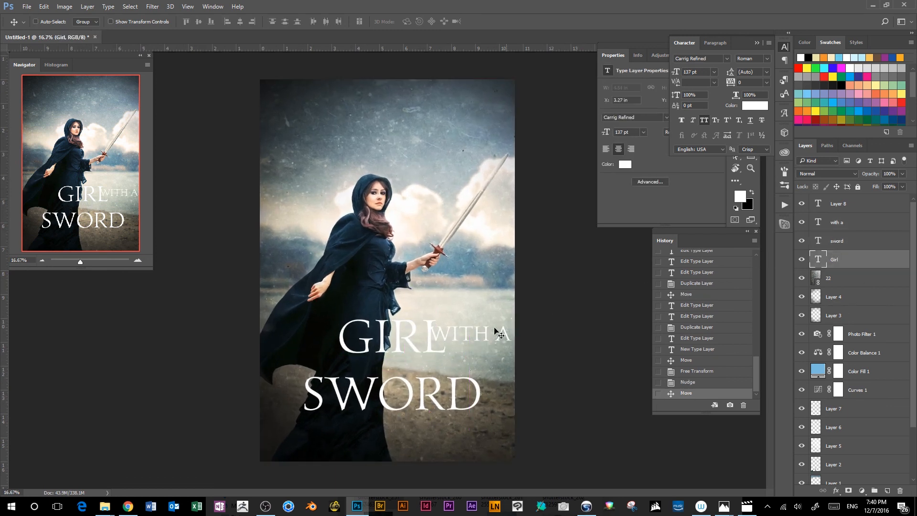
left_click_drag(396, 345, 345, 362)
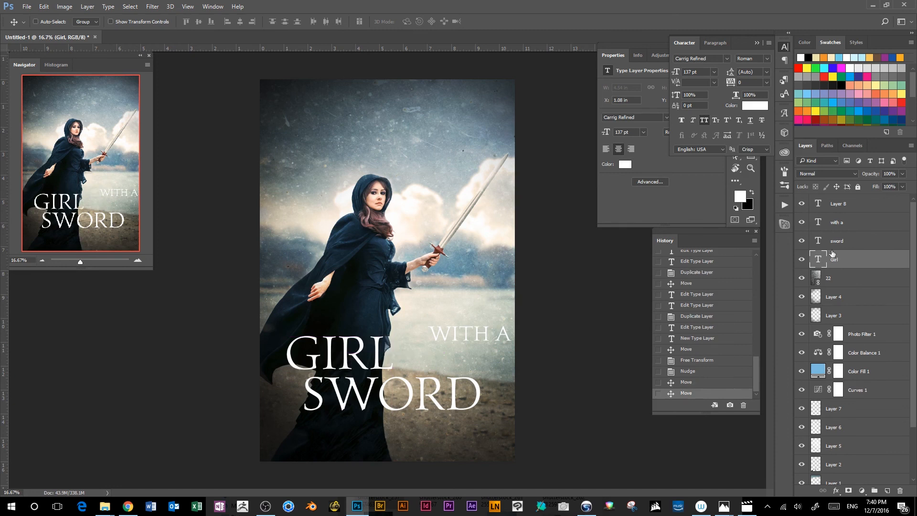
Move the "with a" text directly beside "Girl", filling the space above the end of "sword"
left_click(849, 222)
left_click_drag(484, 336, 452, 362)
key("ctrl+minus")
key("ctrl+minus")
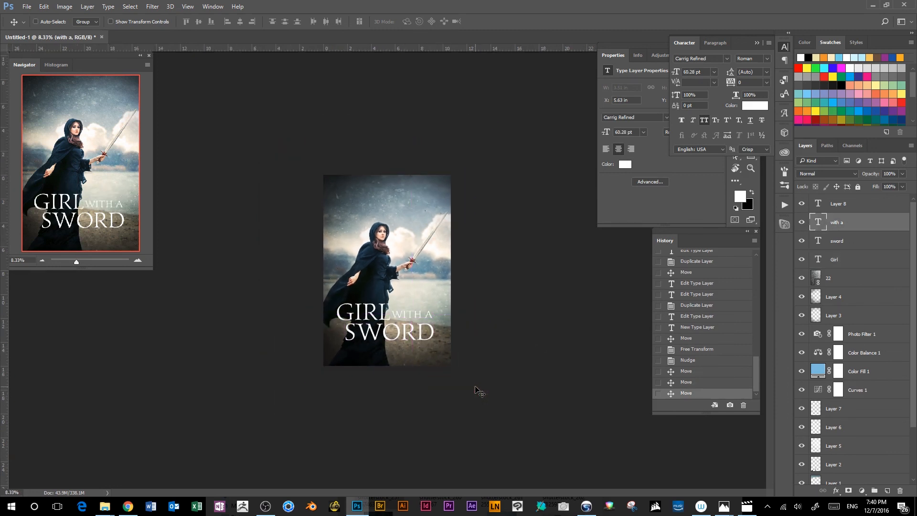
key("ctrl+minus")
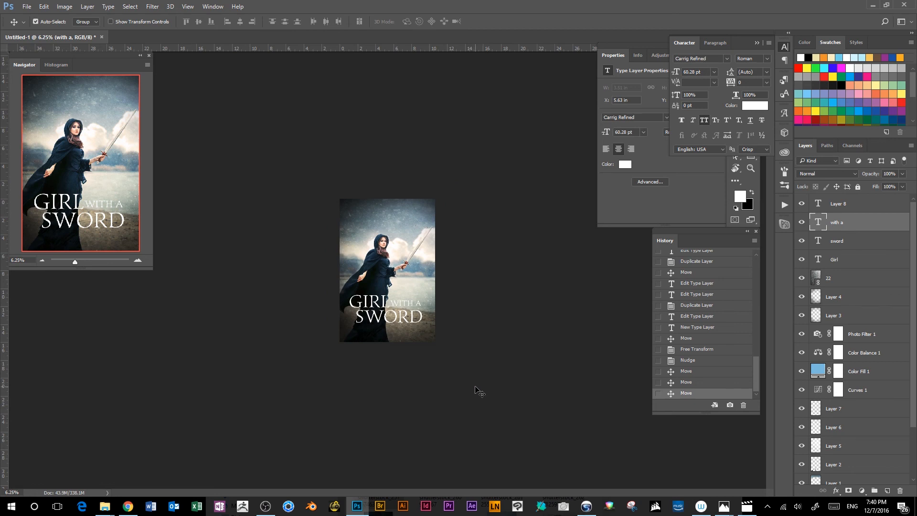
key("ctrl+plus")
key("ctrl+plus")
key("ctrl+plus")
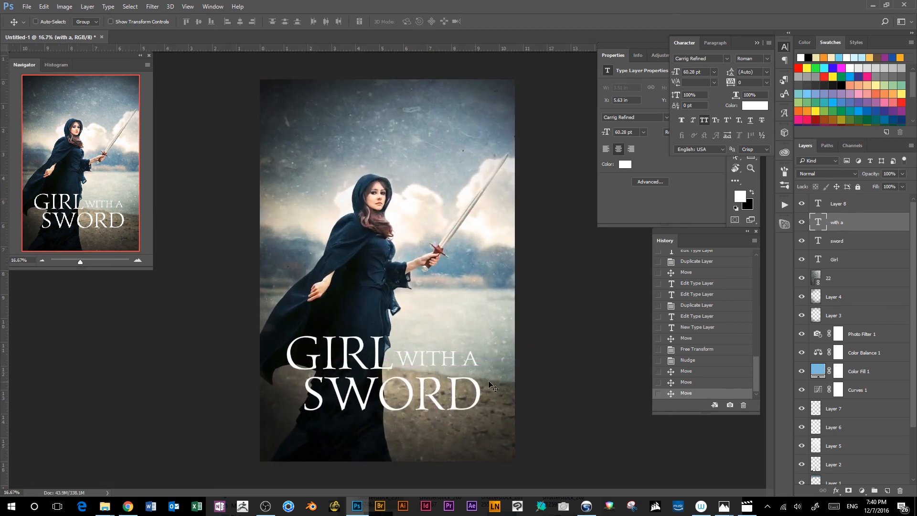
Select the "with a", "sword" and "Girl" text layers and put them together in a new group
left_click(848, 260, "shift")
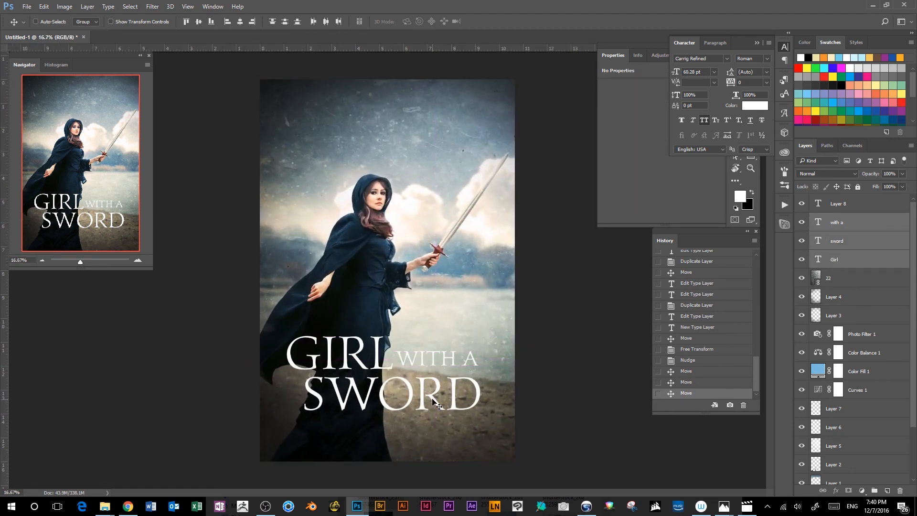
left_click(867, 223)
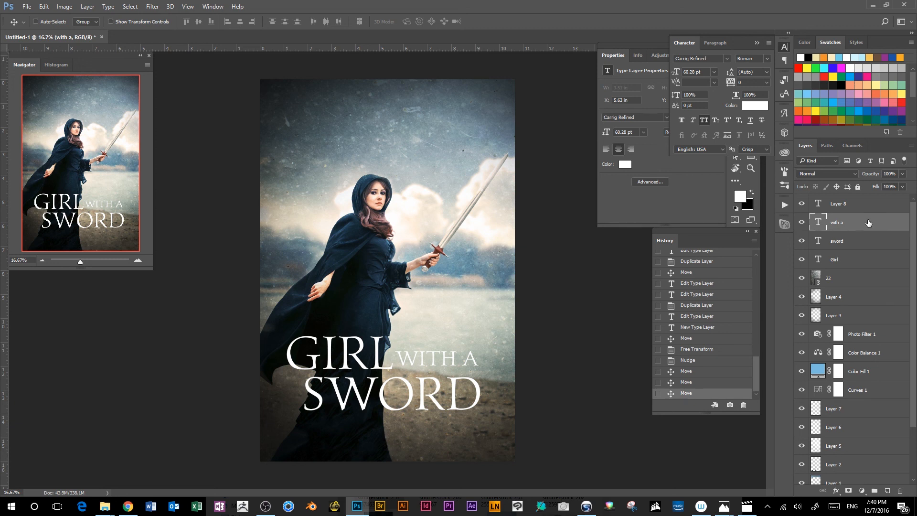
left_click(875, 260, "shift")
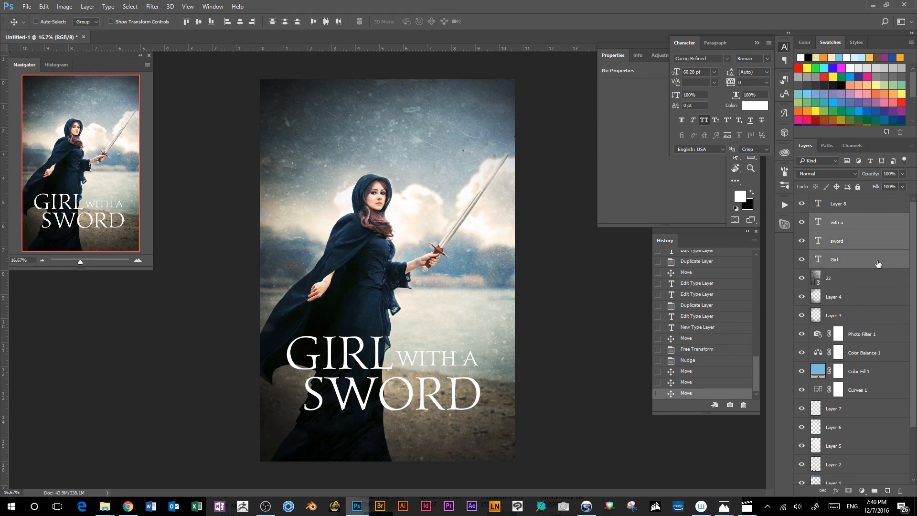
left_click(869, 223)
key("ctrl")
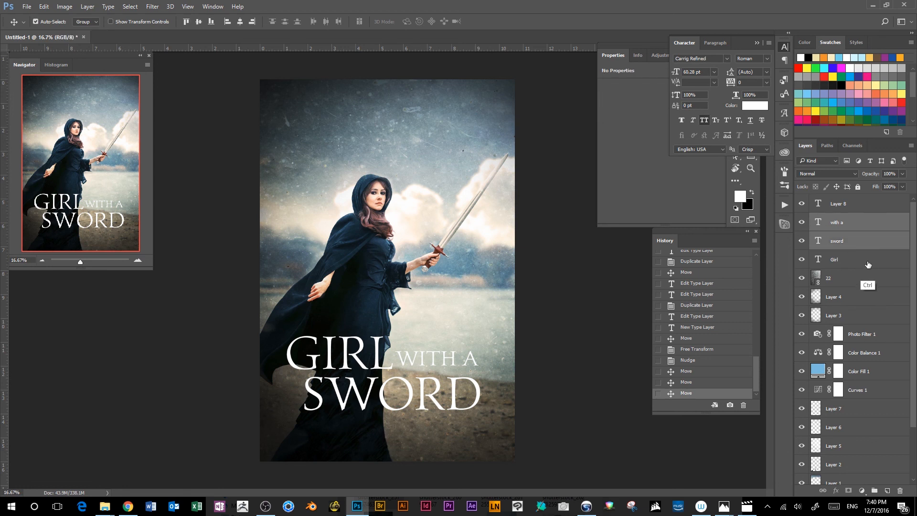
left_click(864, 240, "ctrl")
left_click(867, 260, "ctrl")
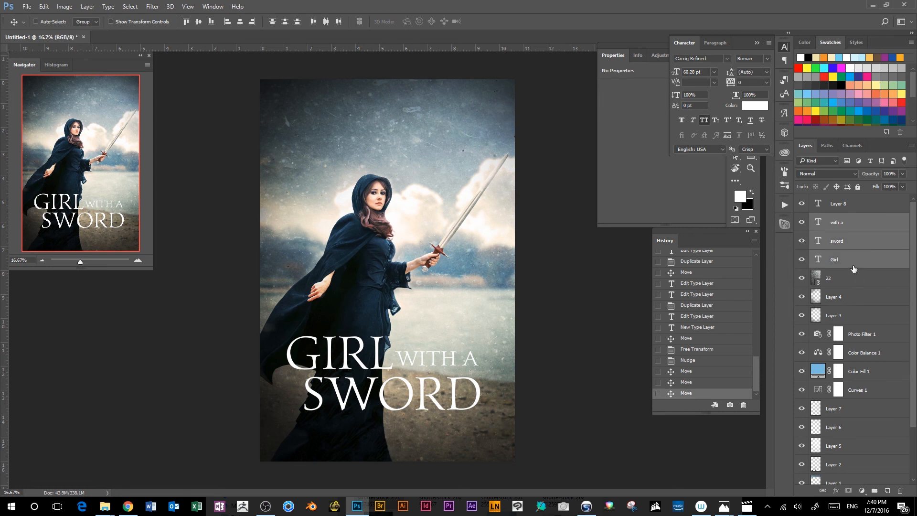
left_click_drag(870, 261, 874, 490)
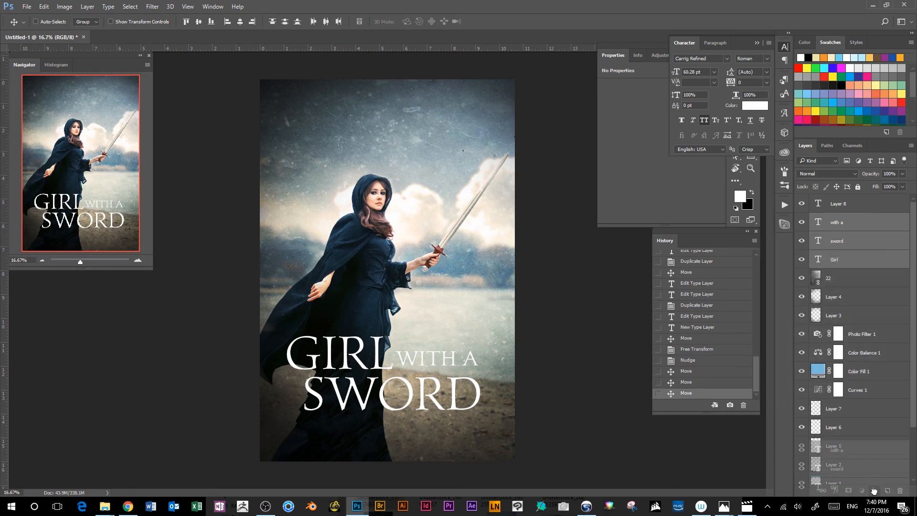
left_click_drag(874, 491, 874, 491)
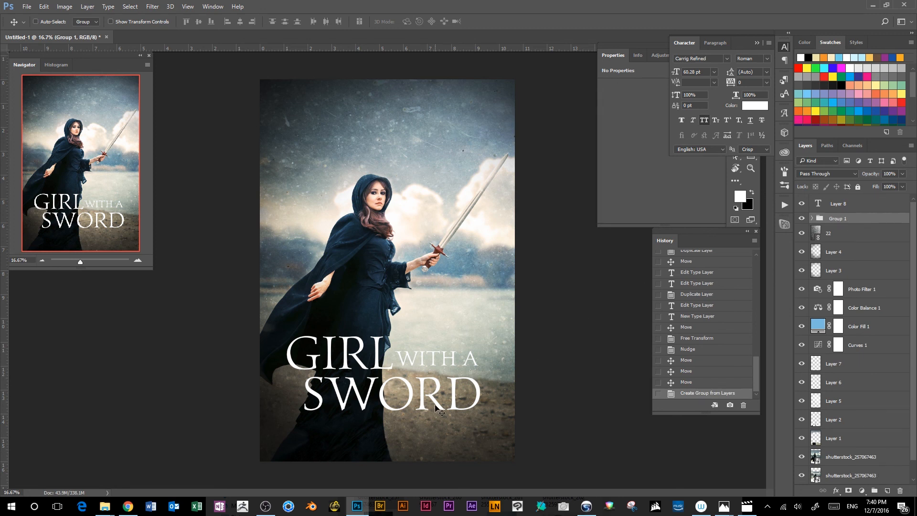
Shift the title group slightly right and down, then scale it proportionally to 112% and commit the transform
mouse_move(449, 405)
left_mouse_down()
mouse_move(445, 399)
mouse_move(458, 396)
mouse_move(448, 403)
left_mouse_up()
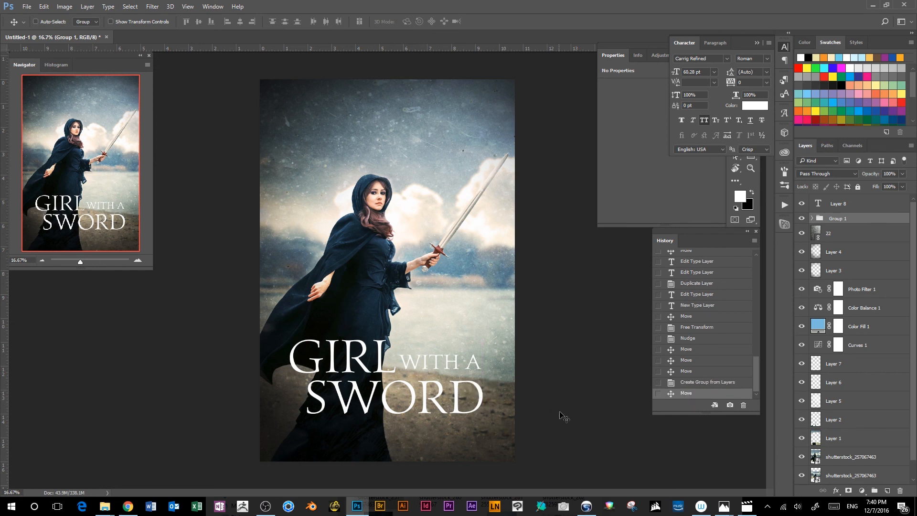
key("ctrl+minus")
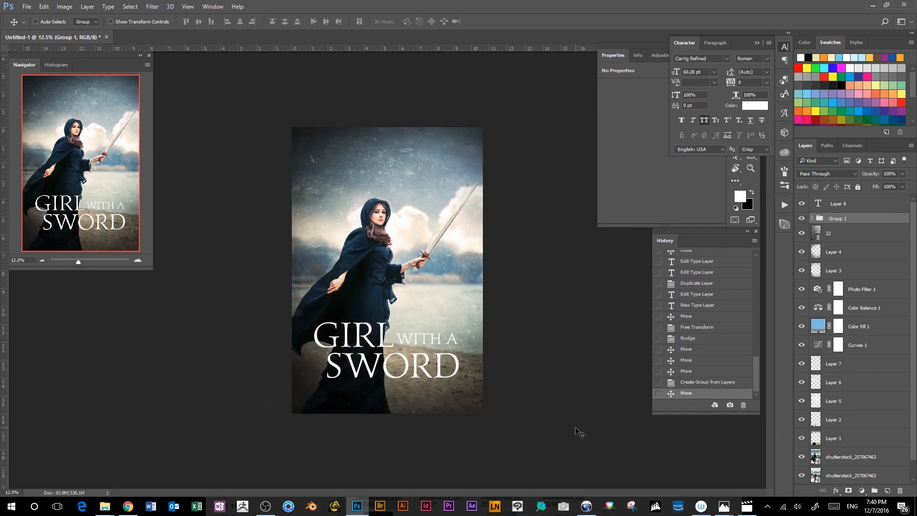
key("ctrl+t")
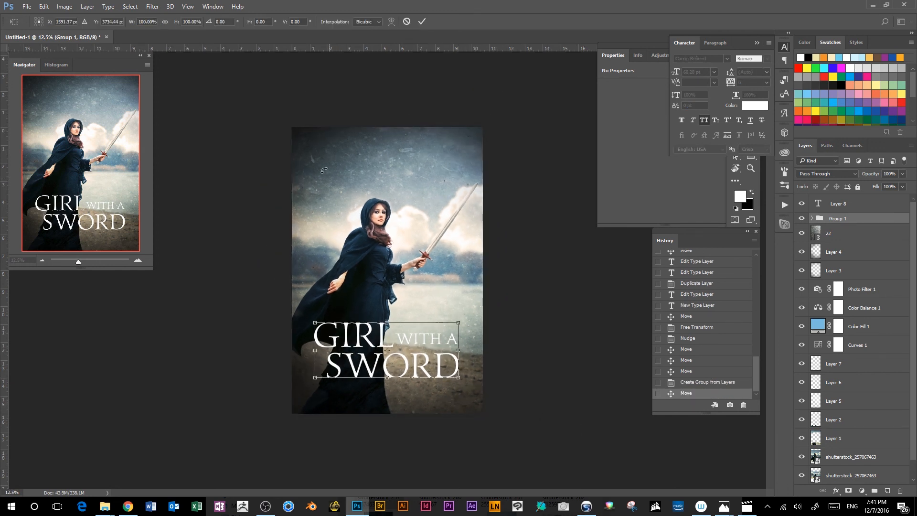
left_click(166, 22)
left_click_drag(140, 22, 162, 43)
key("Up")
key("Up")
key("Up")
key("Up")
key("Up")
key("Up")
key("Up")
key("Up")
key("Up")
key("Up")
key("Up")
key("Up")
key("Up")
key("Up")
key("Up")
key("Up")
key("Up")
key("Up")
key("Up")
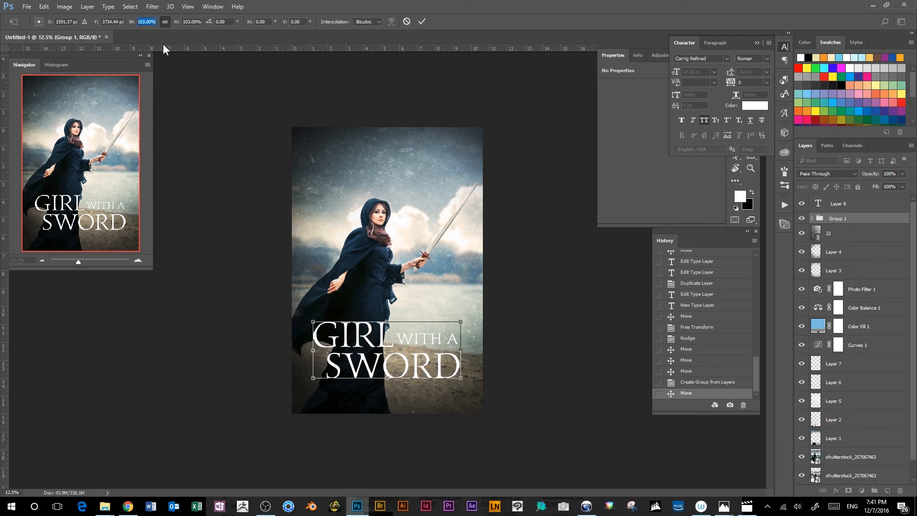
key("Down")
key("Down")
key("Down")
key("Down")
key("Down")
key("Down")
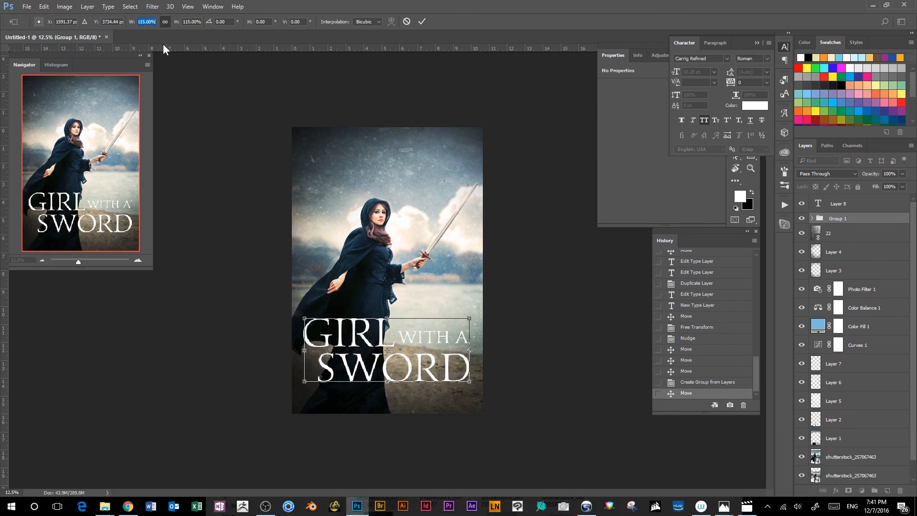
key("Down")
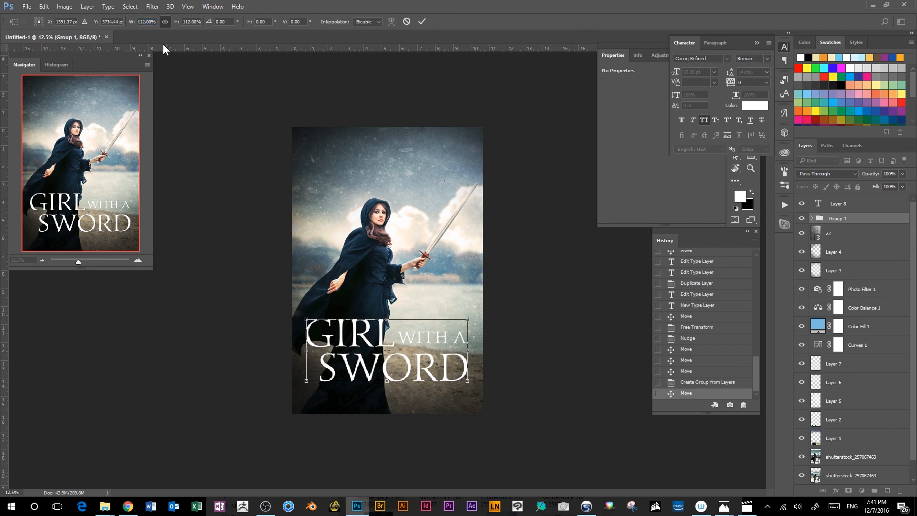
key("Return")
Nudge the enlarged title group slightly further down over the lower part of the image
key("Down")
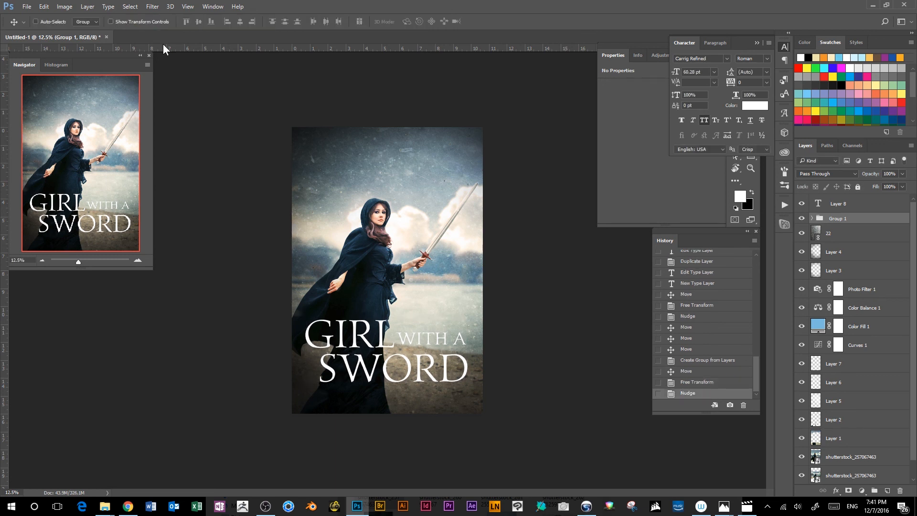
key("Down")
key("Down")
key("Down")
key("Down")
key("Down")
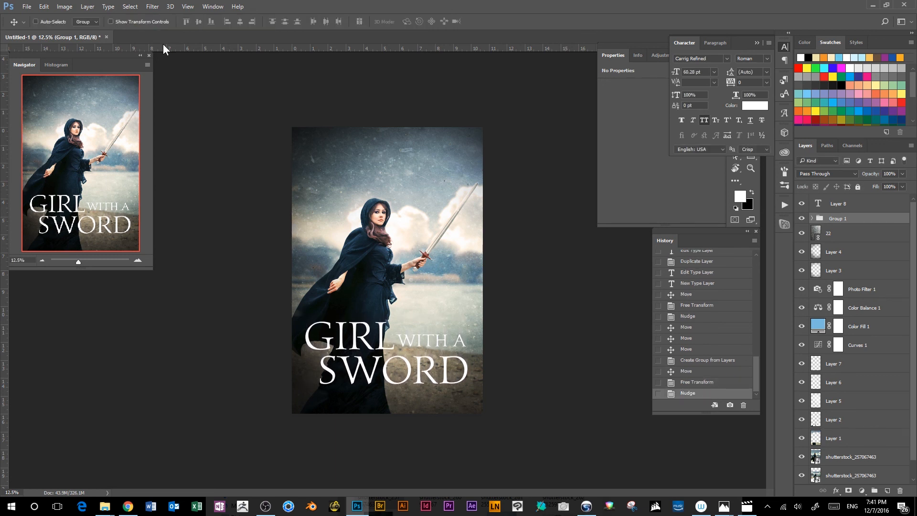
key("Down")
key("Down")
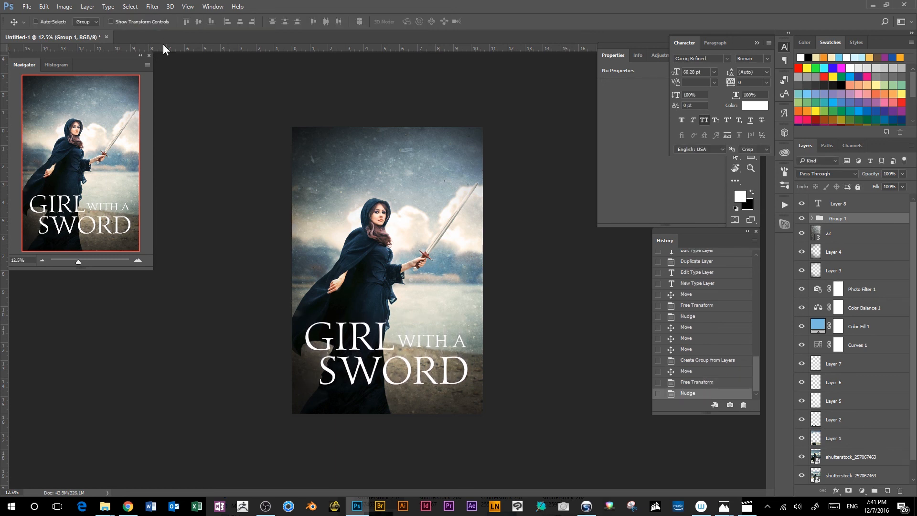
Turn off All Caps for the "with a" text inside the title group and commit the edit
left_click(812, 219)
left_click(827, 232)
double_click(826, 233)
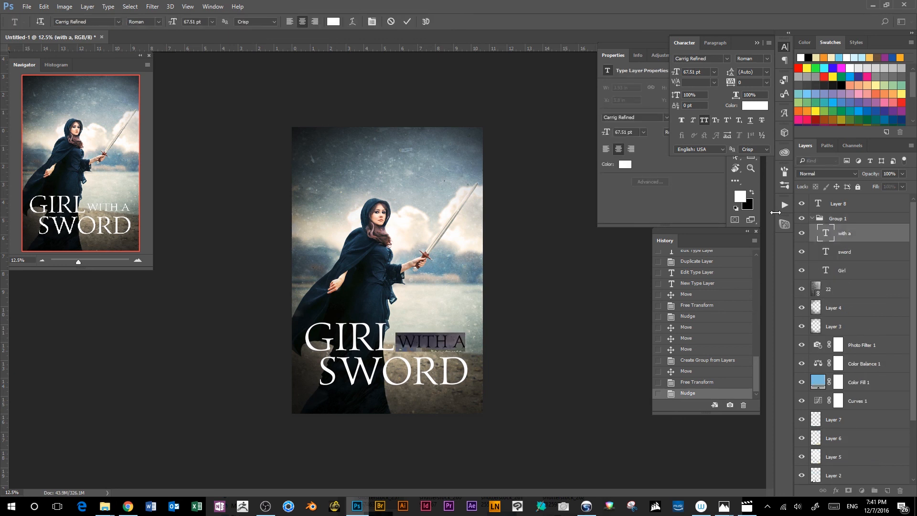
left_click(191, 21)
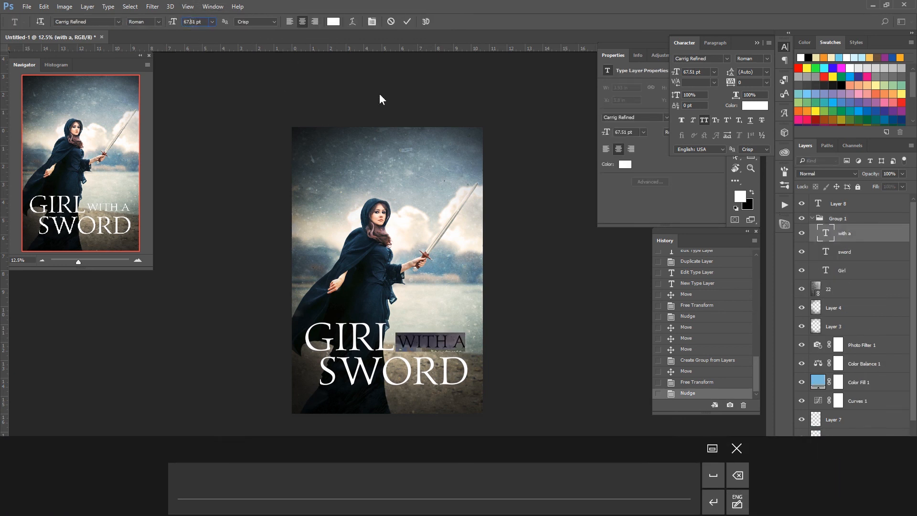
left_click(841, 237)
double_click(831, 236)
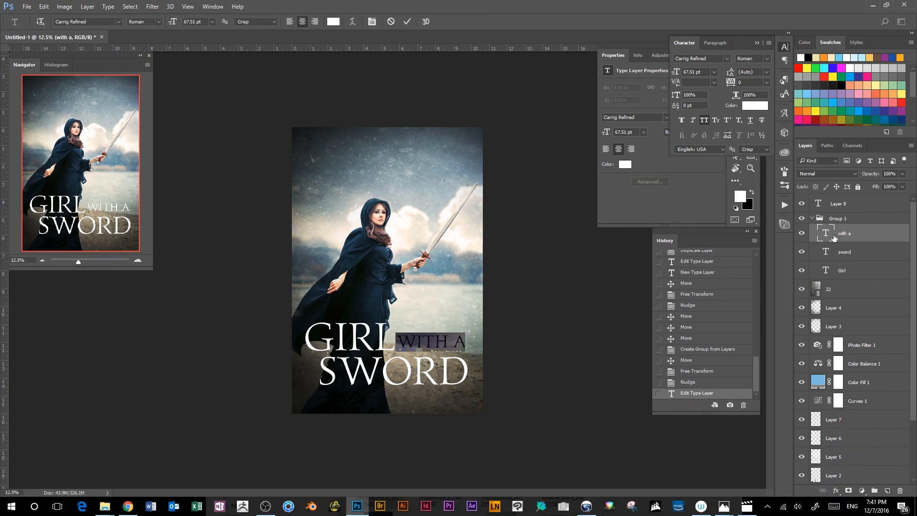
left_click(705, 119)
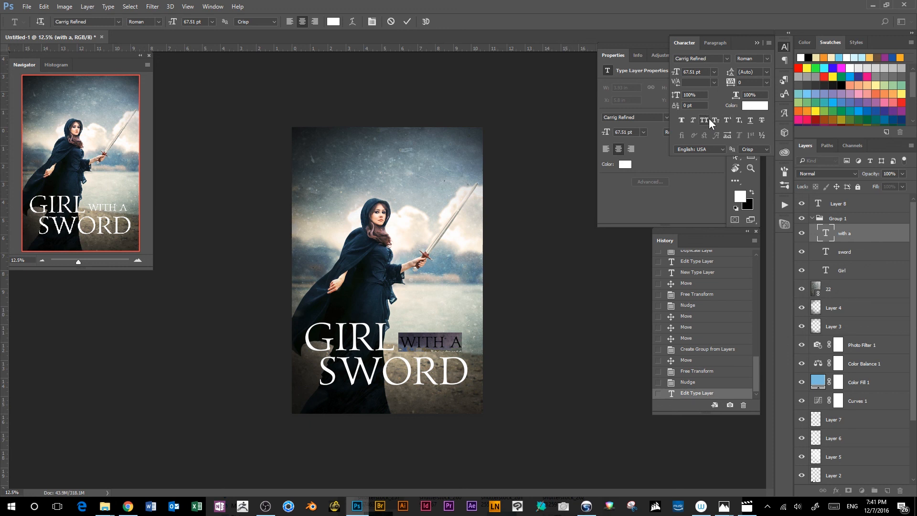
left_click(834, 236)
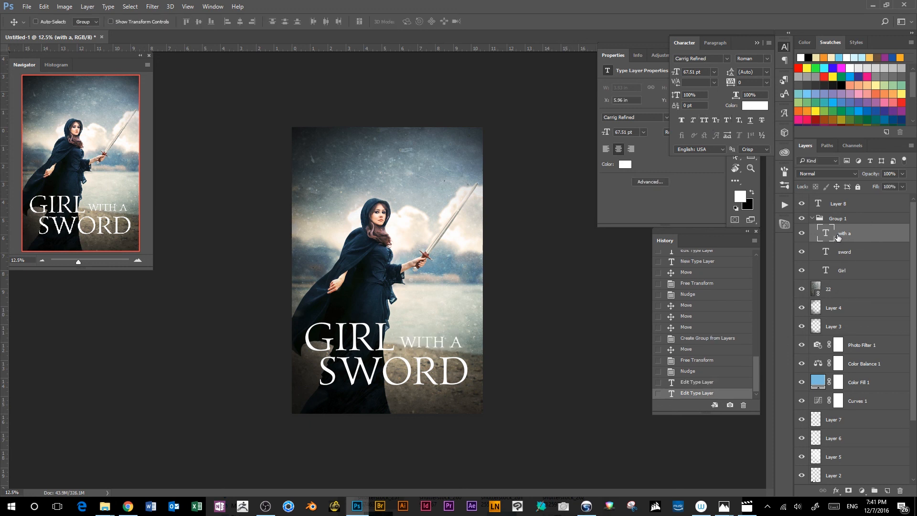
Nudge the "with a" text left toward "Girl" and slightly down
key("shift+Left")
key("shift+Left")
key("shift+Left")
key("shift+Left")
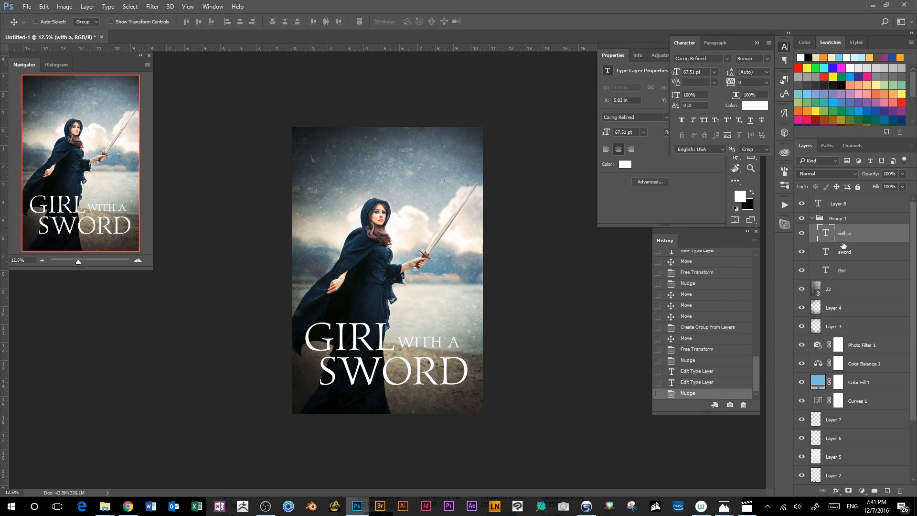
key("shift+Down")
key("shift+Down")
Fine-tune the spacing between "Girl" and "with a" by nudging "Girl" slightly right
left_click(846, 272)
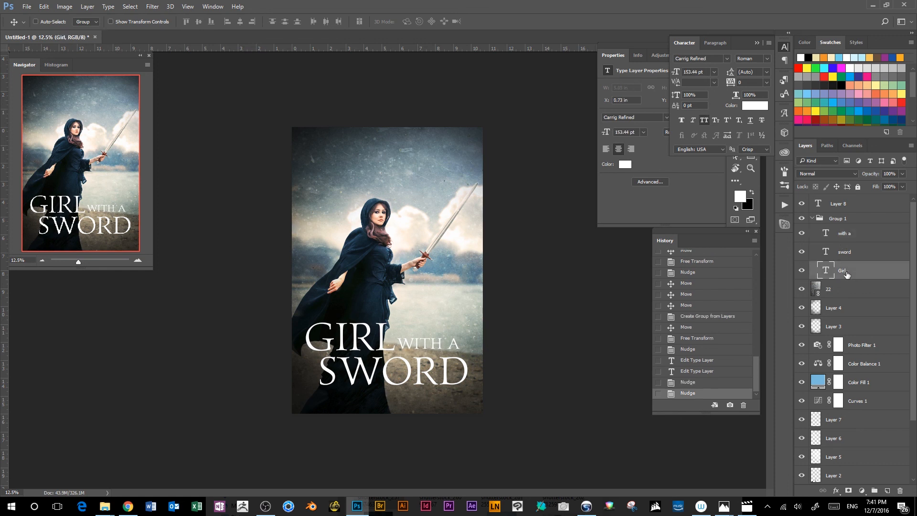
key("shift+Right")
key("shift+Right")
key("shift+Right")
left_click(852, 255)
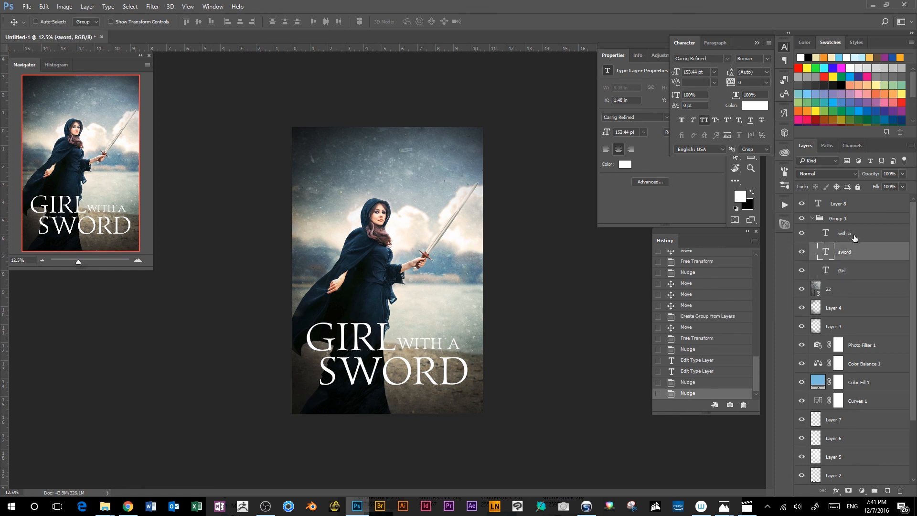
left_click(855, 237)
key("Right")
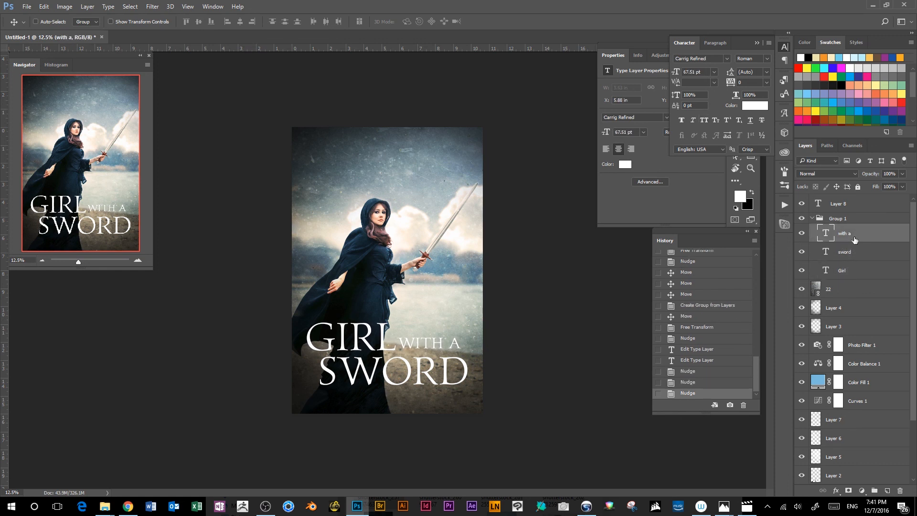
key("Left")
left_click(850, 270)
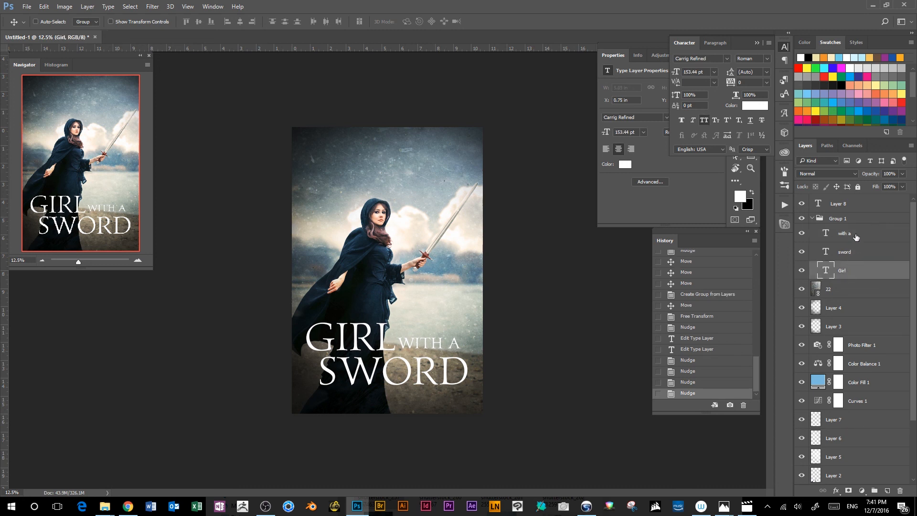
left_click(856, 238)
Review the title's spacing and legibility at smaller and larger magnifications, and select and collapse the title group
key("ctrl+minus")
key("ctrl+minus")
key("ctrl+minus")
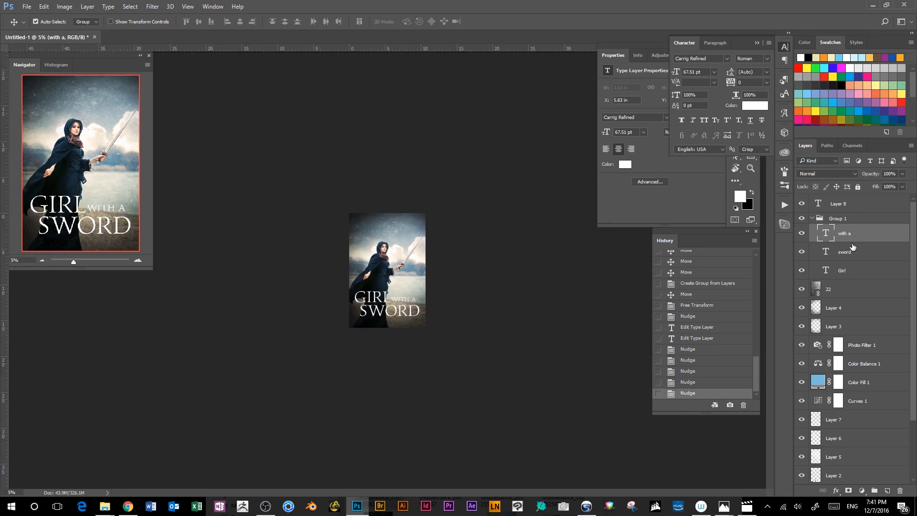
key("ctrl+plus")
key("ctrl+plus")
key("ctrl+plus")
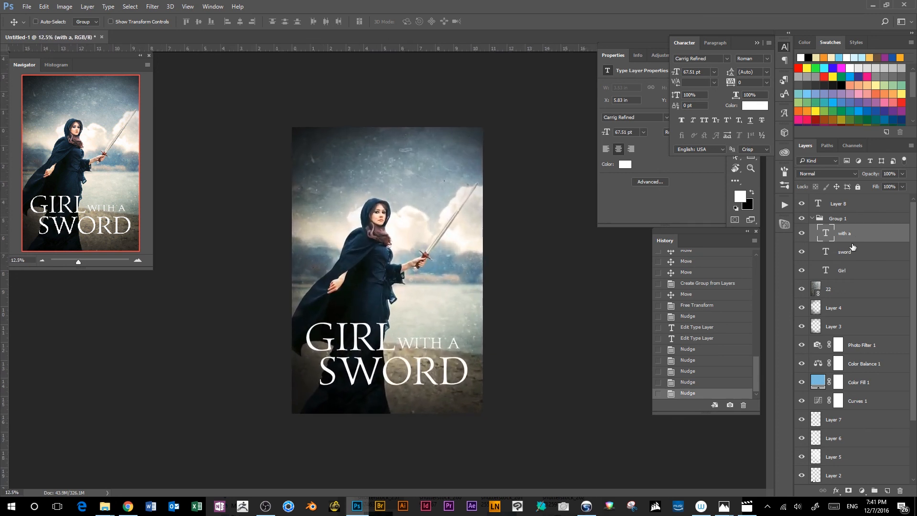
left_click(844, 220)
left_click(811, 218)
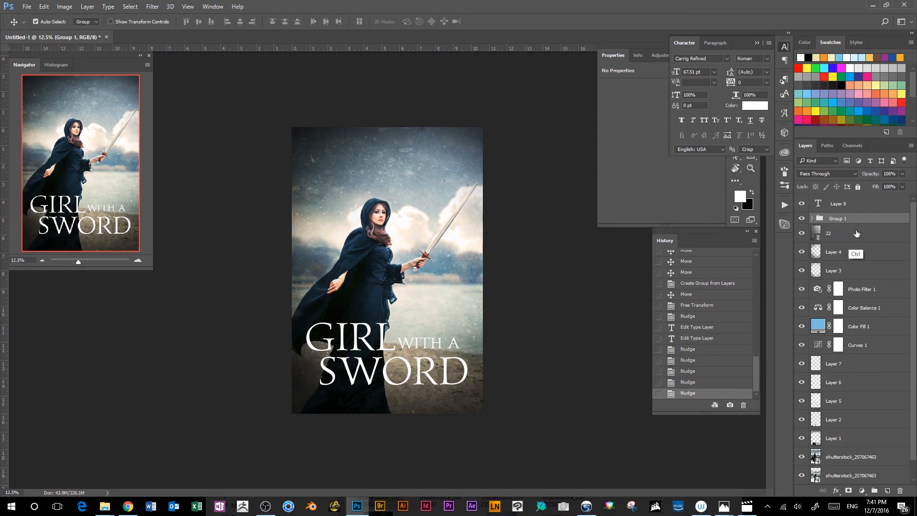
key("ctrl+plus")
key("ctrl+plus")
key("ctrl+minus")
key("ctrl+minus")
key("ctrl+minus")
key("ctrl+minus")
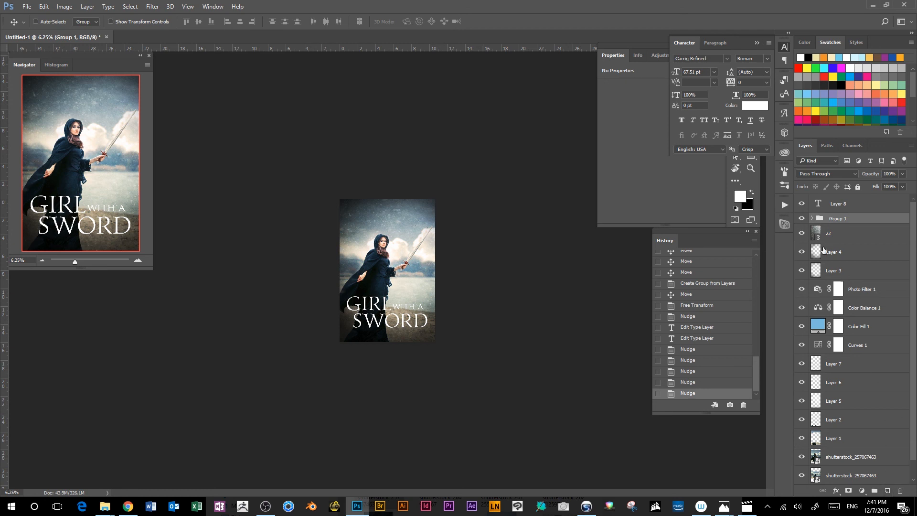
Add an "Author Name" text layer in white Carrig Refined at 137 pt near the top of the cover
left_click(785, 48)
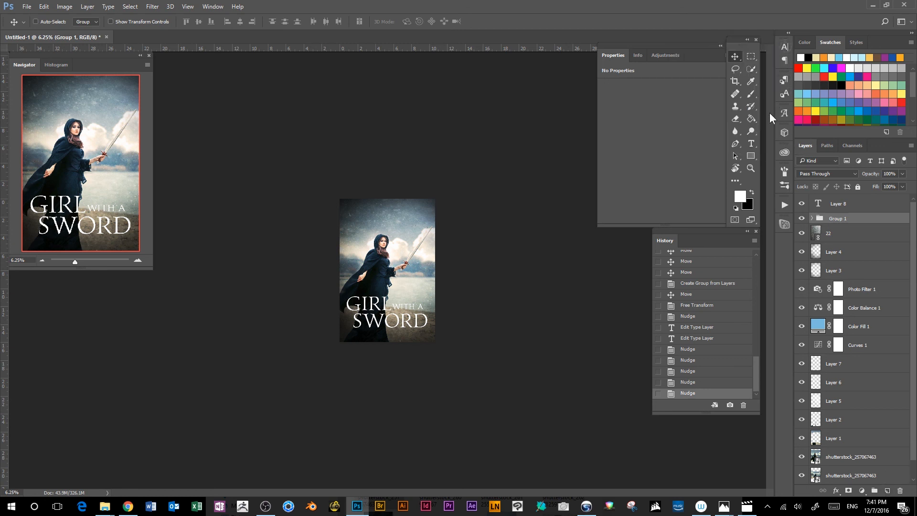
left_click(753, 144)
left_click(355, 218)
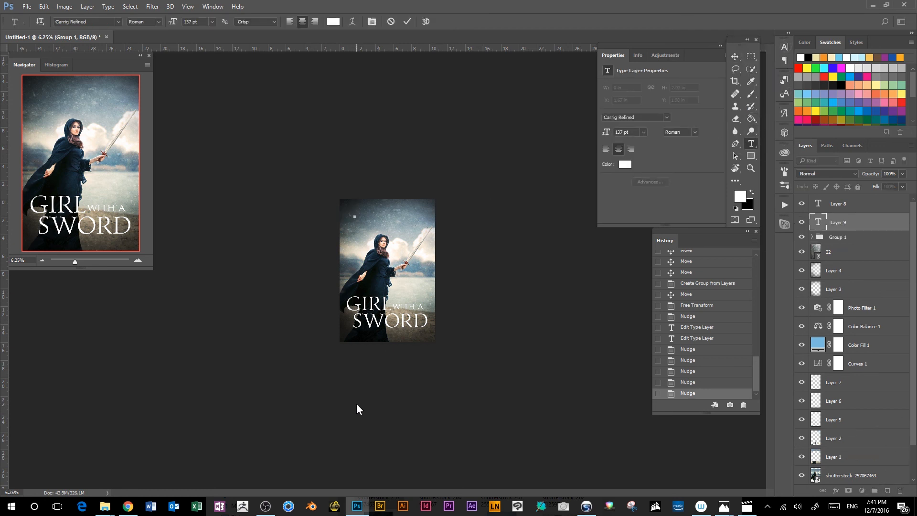
type("AUTHOR NAME")
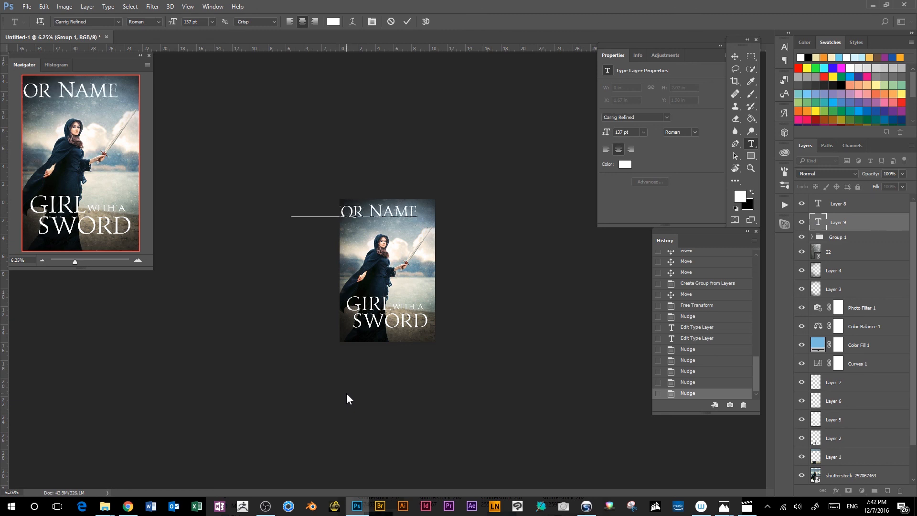
key("ctrl+Return")
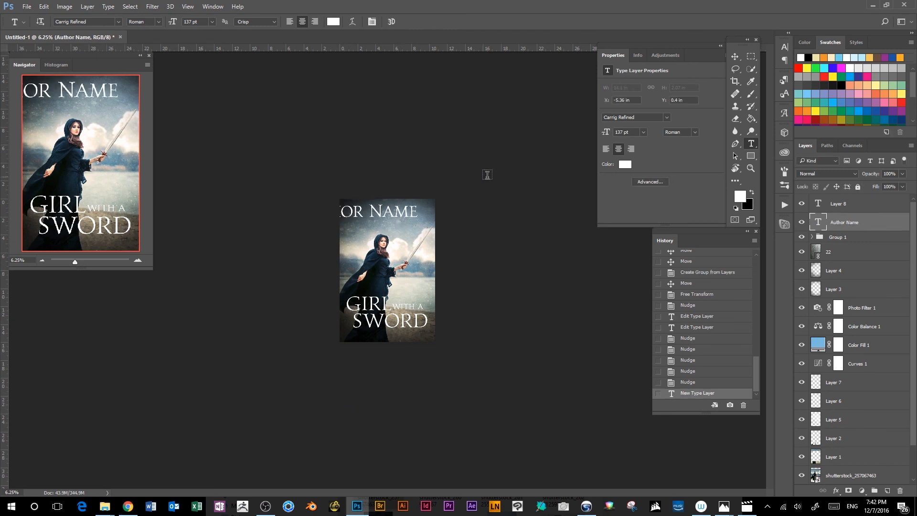
Move the "Author Name" text into the cover and scale it down to 90.1 pt to fit the width
left_click(735, 56)
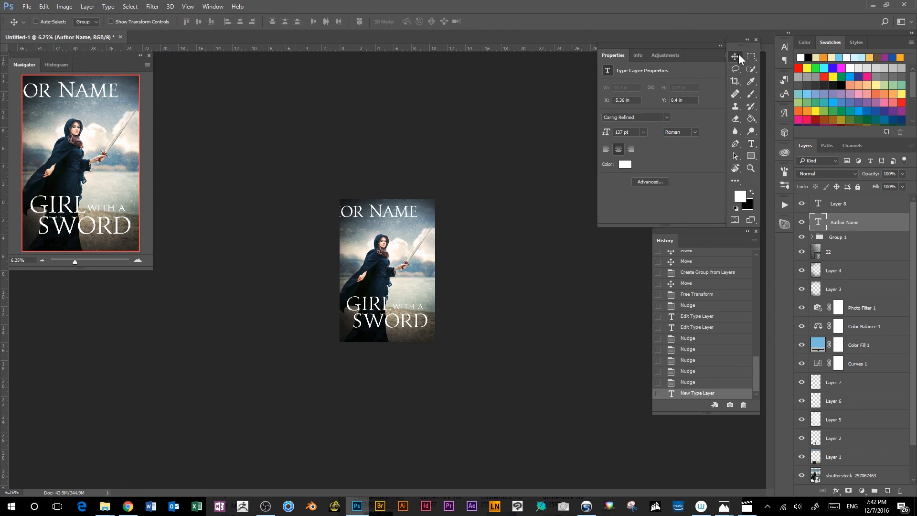
left_click_drag(439, 187, 411, 209)
key("ctrl+t")
key("Return")
Nudge the "Author Name" text until it sits centred across the top of the cover
key("Left")
key("Left")
key("Left")
key("Left")
key("Left")
key("Left")
key("Left")
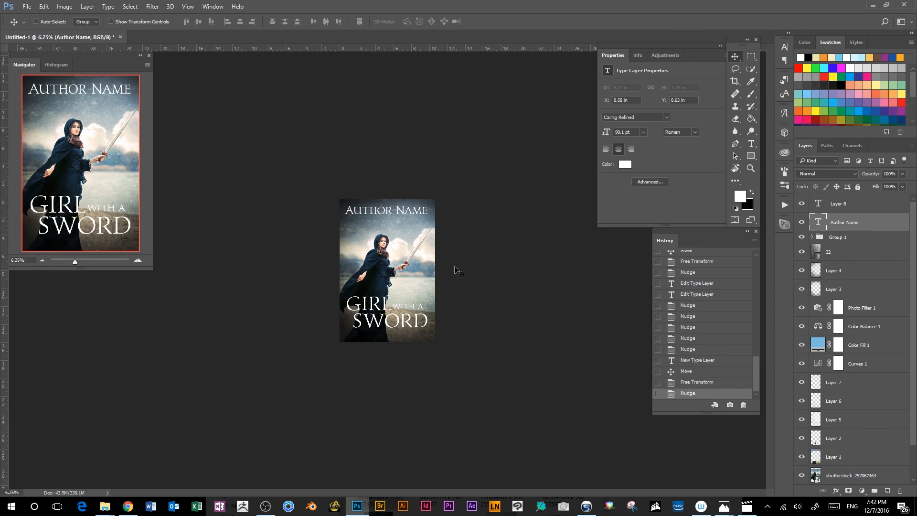
key("Up")
key("Up")
key("Up")
key("Up")
key("Up")
key("Right")
key("Right")
key("Right")
key("Right")
key("Right")
key("Right")
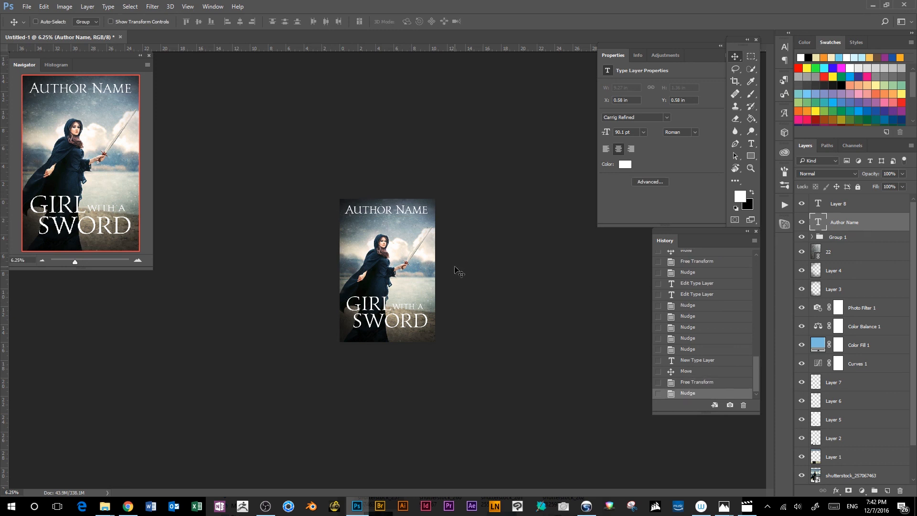
key("Down")
key("Down")
key("Down")
key("Down")
key("Down")
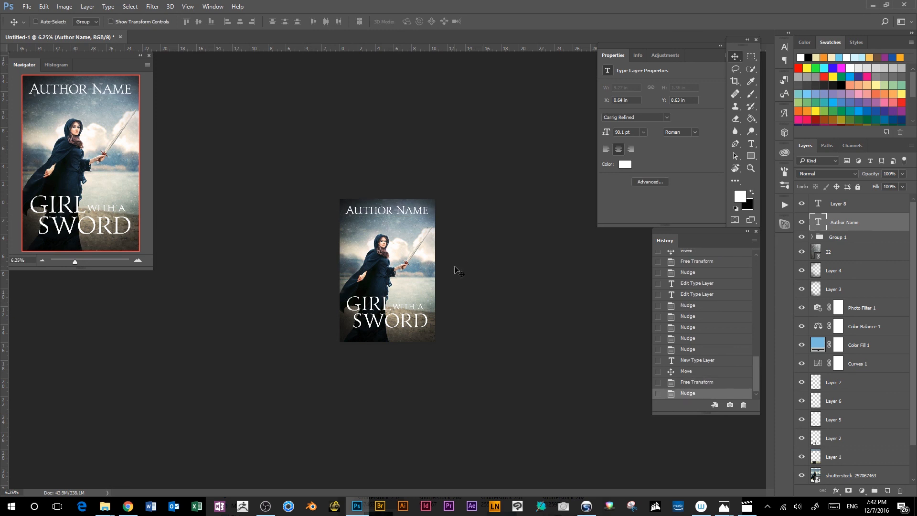
Scale the title group up slightly, shift it lower on the cover and nudge it left to centre it
key("ctrl")
left_click(848, 237)
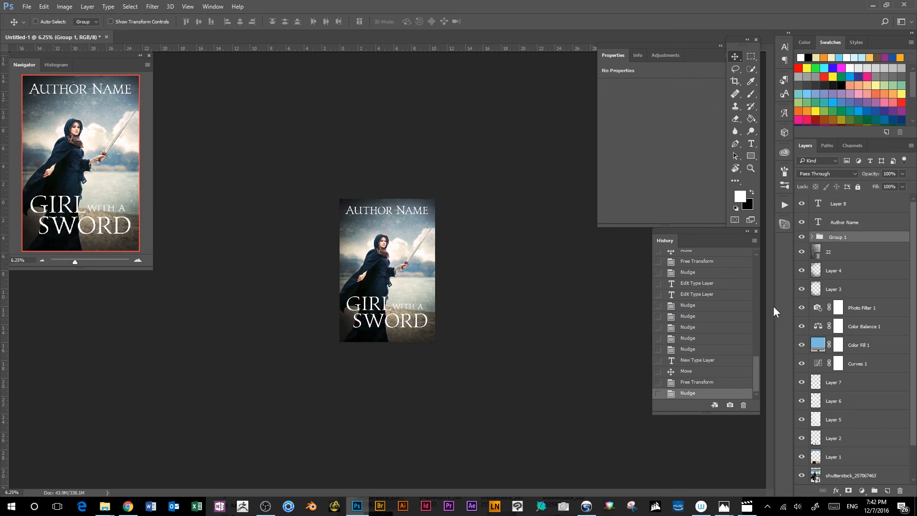
key("ctrl+t")
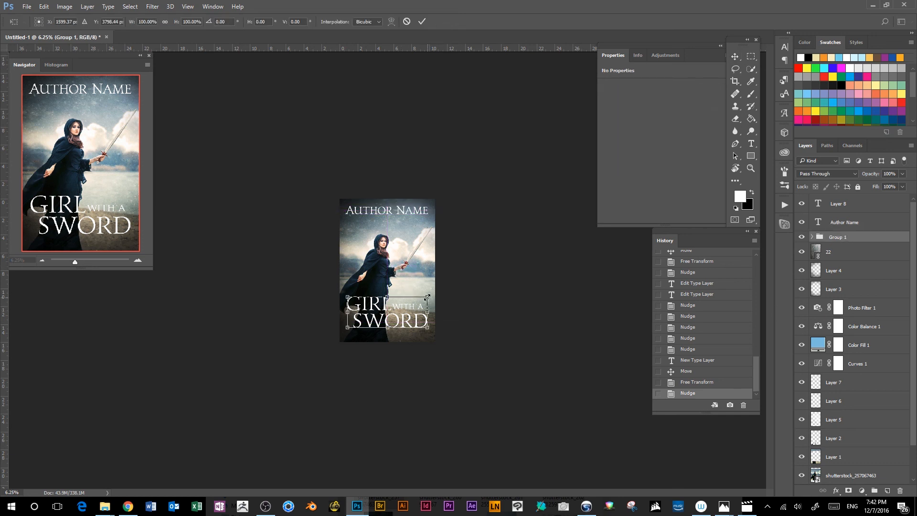
left_click_drag(427, 297, 413, 328)
key("Return")
key("Left")
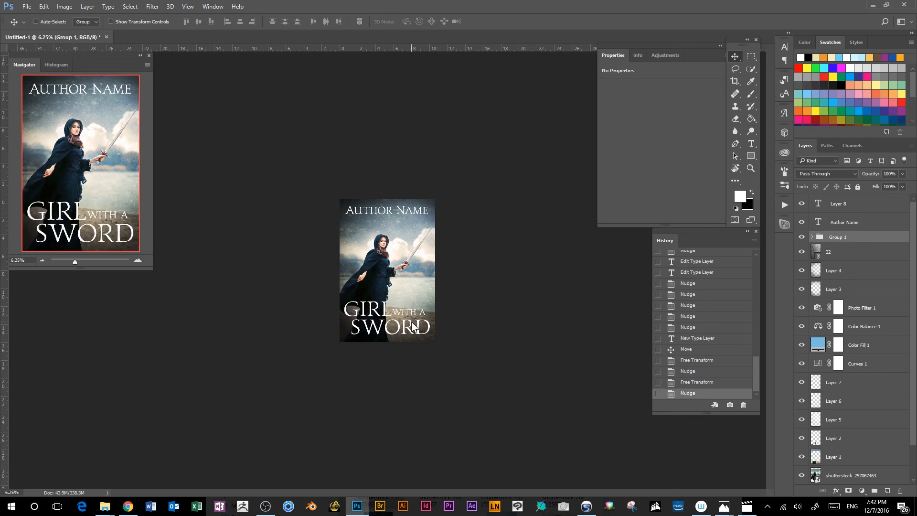
Nudge the enlarged title group up to leave room for a line of text beneath "sword"
key("shift+Up")
key("shift+Up")
key("shift+Up")
key("shift+Up")
key("shift+Up")
key("shift+Up")
key("shift+Up")
key("shift+Up")
key("shift+Up")
key("shift+Up")
key("shift+Up")
key("shift+Up")
key("shift+Up")
key("shift+Up")
key("shift+Up")
key("shift+Up")
key("shift+Up")
key("shift+Up")
key("shift+Up")
key("shift+Up")
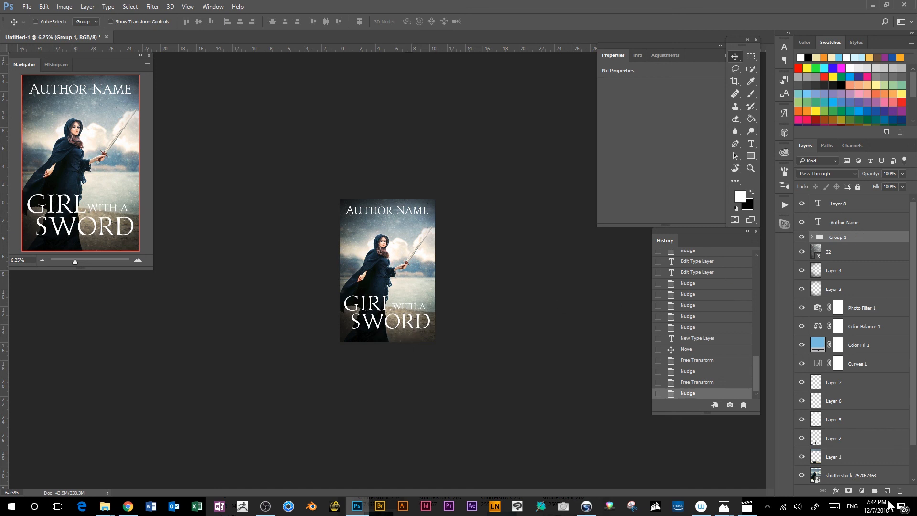
Add a "Series Book One" text layer in white Carrig Refined at the bottom of the cover
left_click(751, 143)
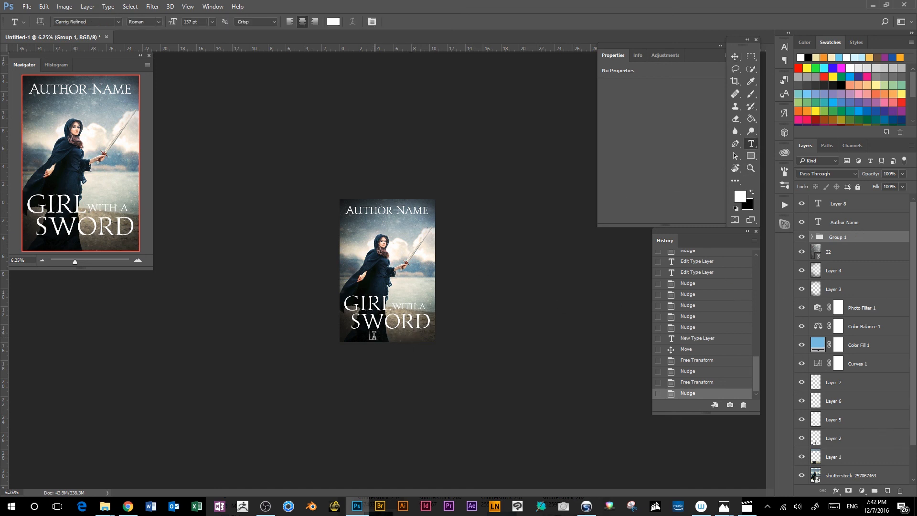
left_click(358, 334)
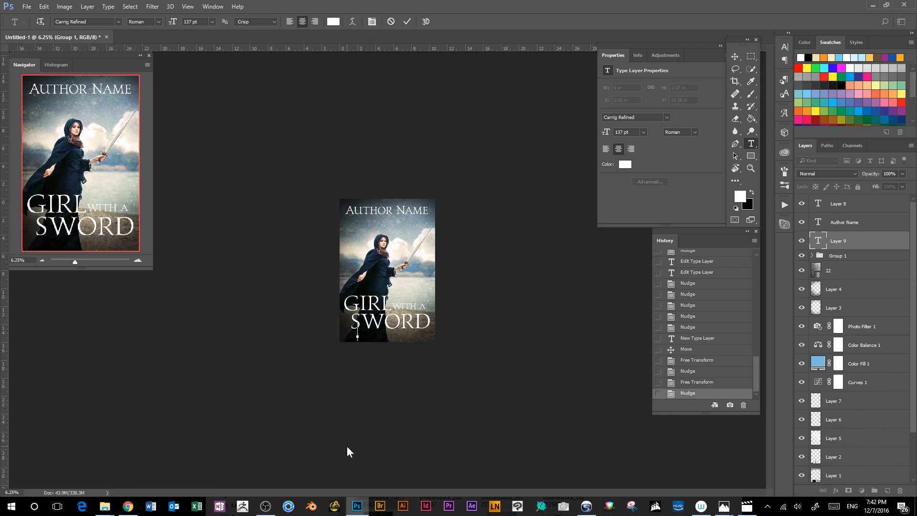
type("SERIES")
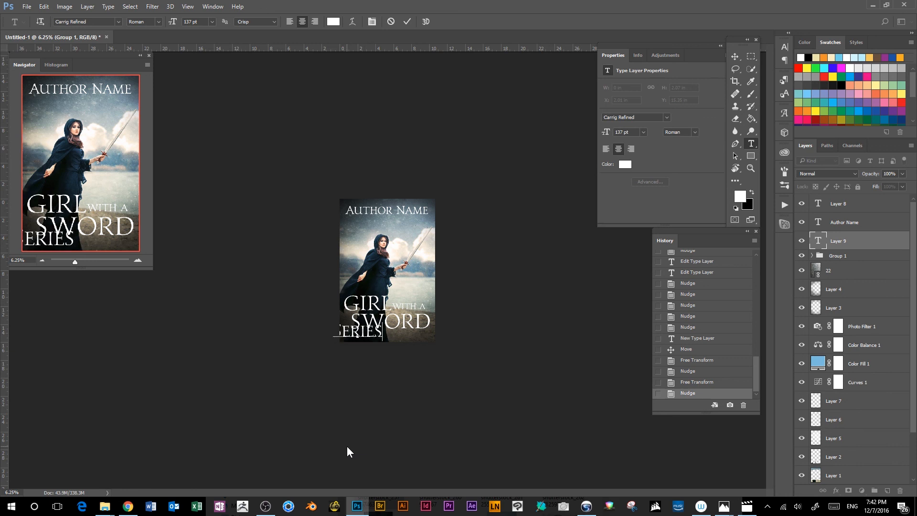
type(" BOOK ONE")
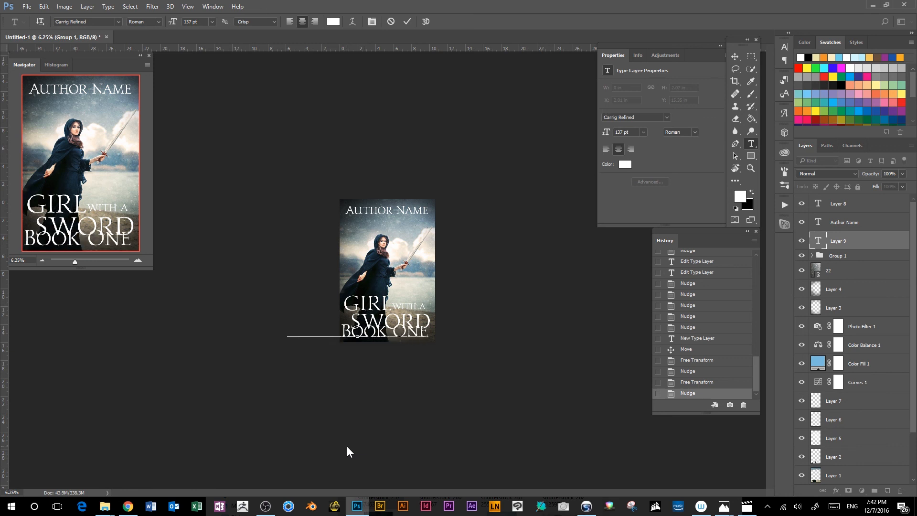
left_click(843, 241)
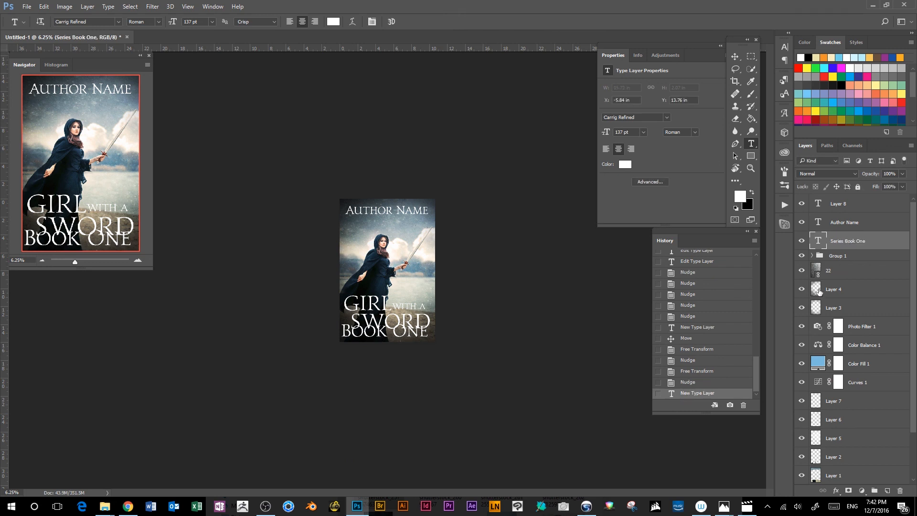
Scale the "Series Book One" text proportionally to 31.22%, centre it beneath "sword" and commit the transform
key("ctrl+t")
left_click_drag(422, 325, 404, 336)
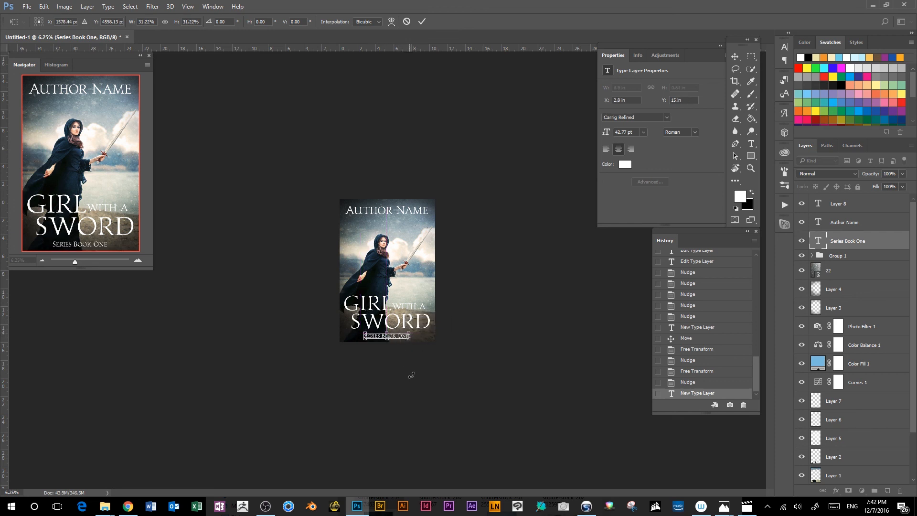
key("Return")
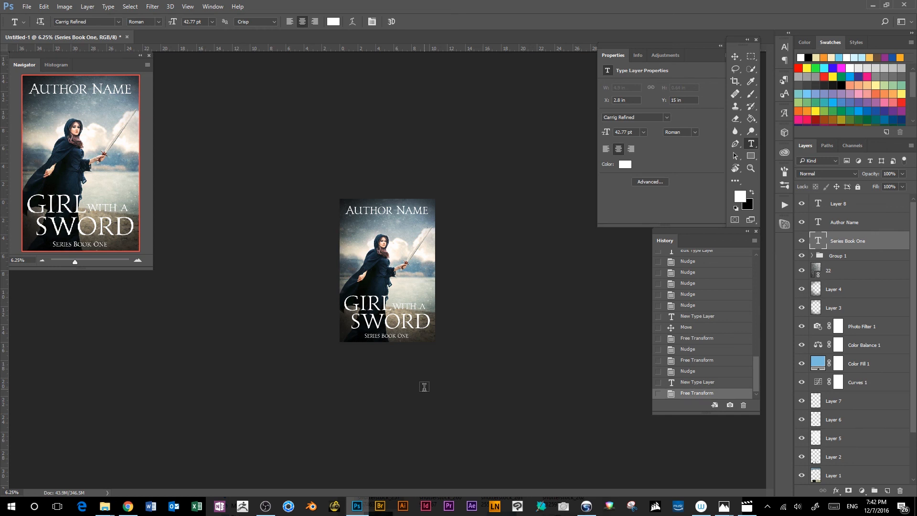
key("ctrl+plus")
key("ctrl+plus")
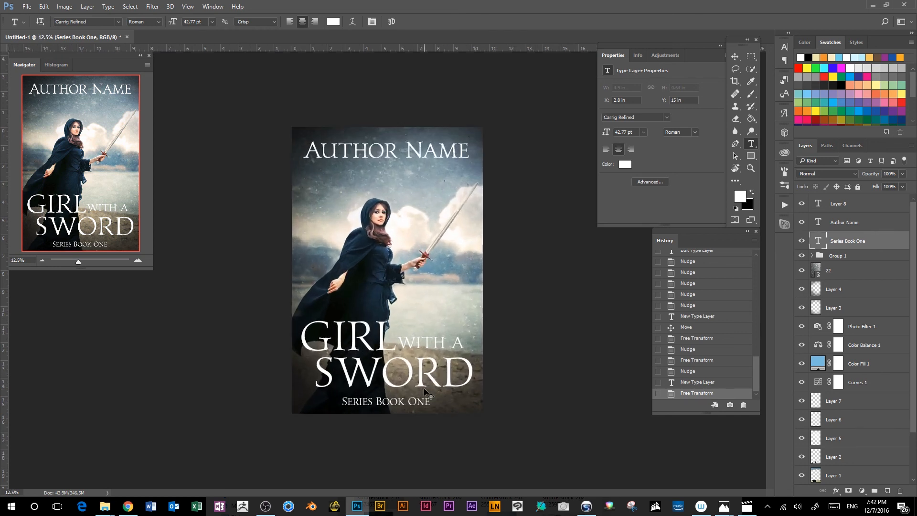
key("ctrl+plus")
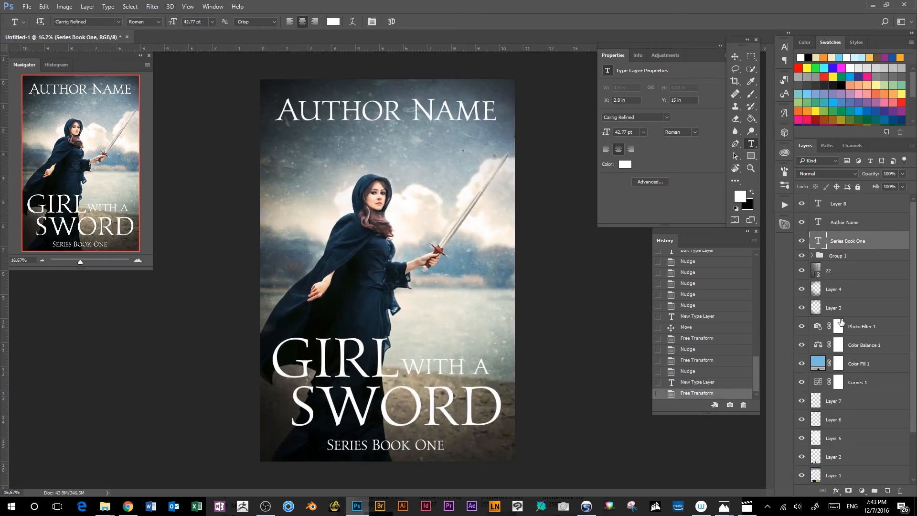
Nudge the "Series Book One" text slightly to the right with the Move tool to centre it beneath the title
left_click(735, 57)
key("Right")
key("Right")
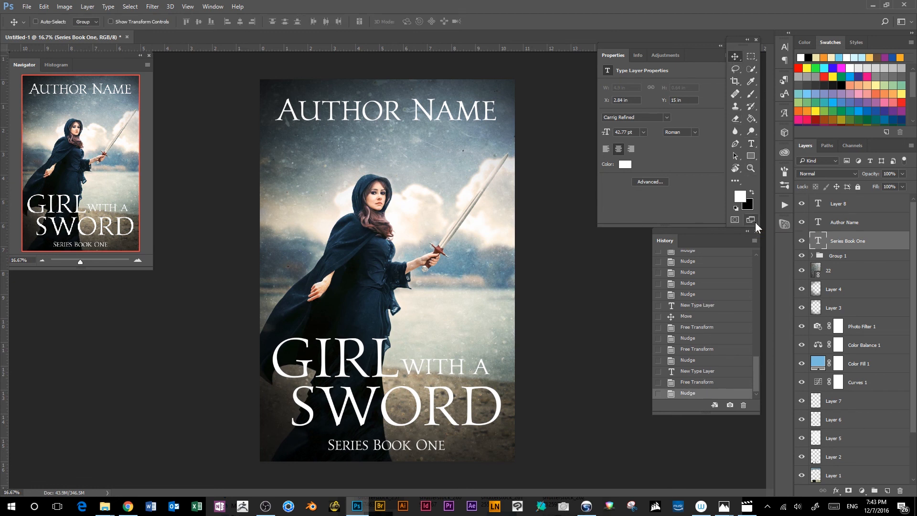
Nudge the title group Group 1 up slightly to add space above the series line, judging the cover at thumbnail size
key("ctrl+minus")
key("ctrl+minus")
key("ctrl+minus")
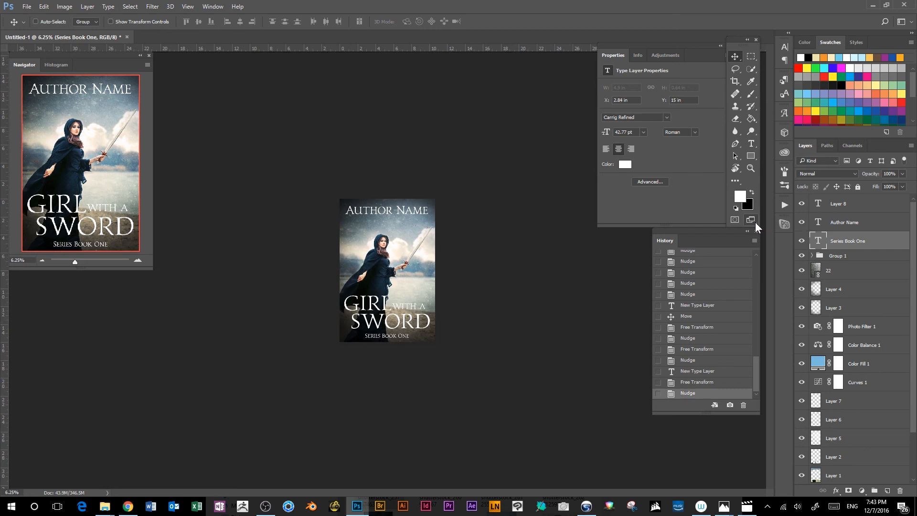
left_click(842, 258)
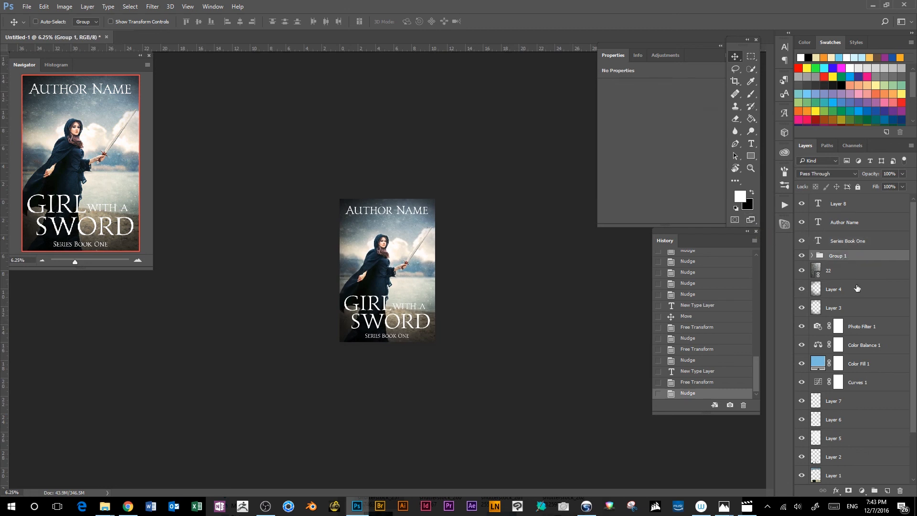
key("Up")
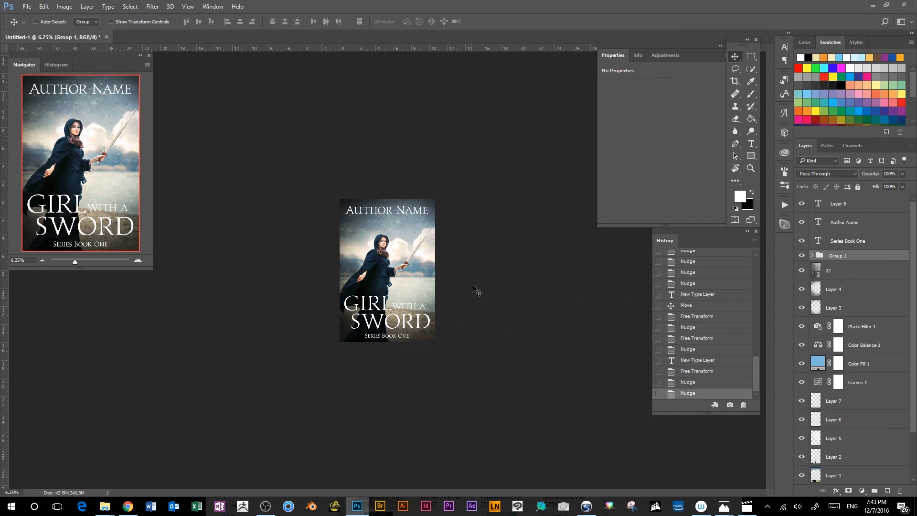
key("ctrl+plus")
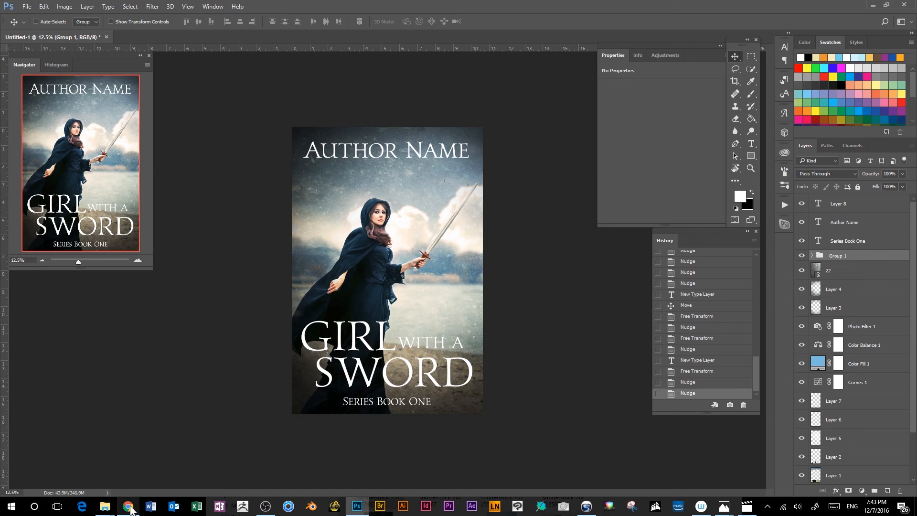
Switch to Pinterest in Chrome and open the "Book Covers - Fantasy - Epic" board
mouse_move(132, 507)
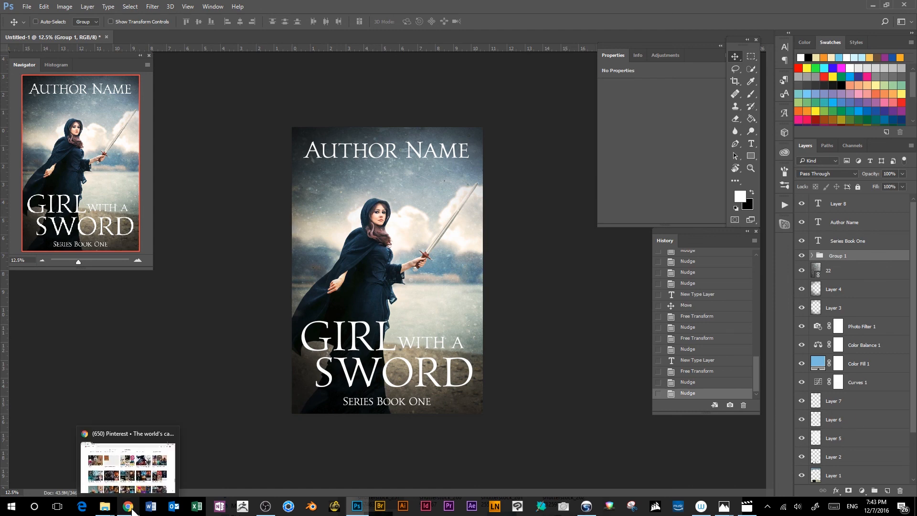
left_click(133, 510)
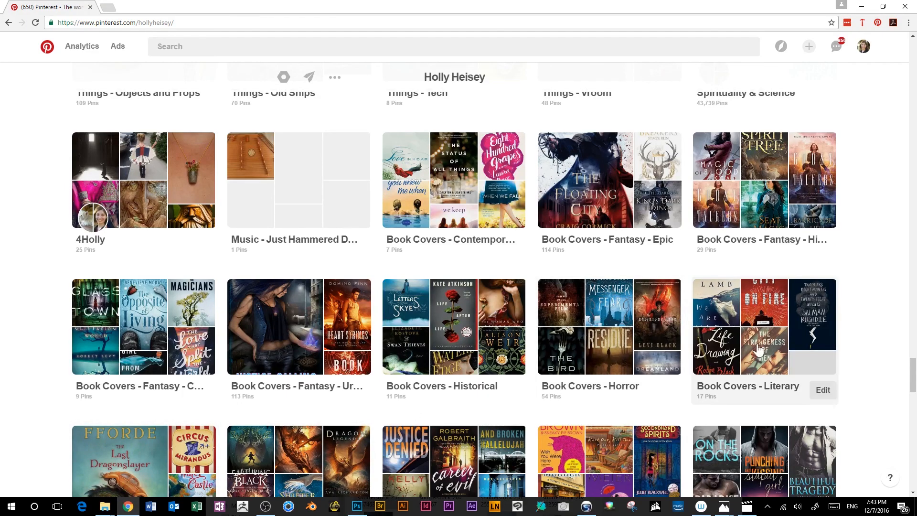
left_click_drag(914, 374, 914, 382)
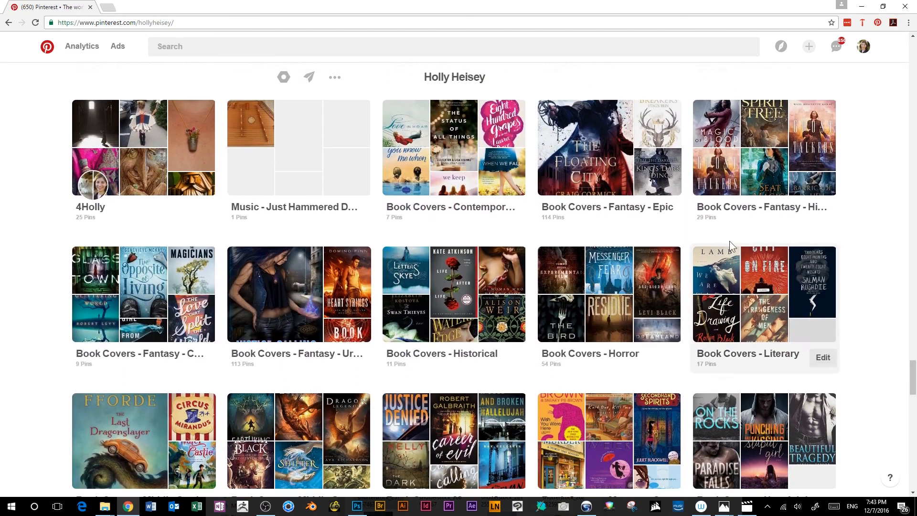
left_click(653, 140)
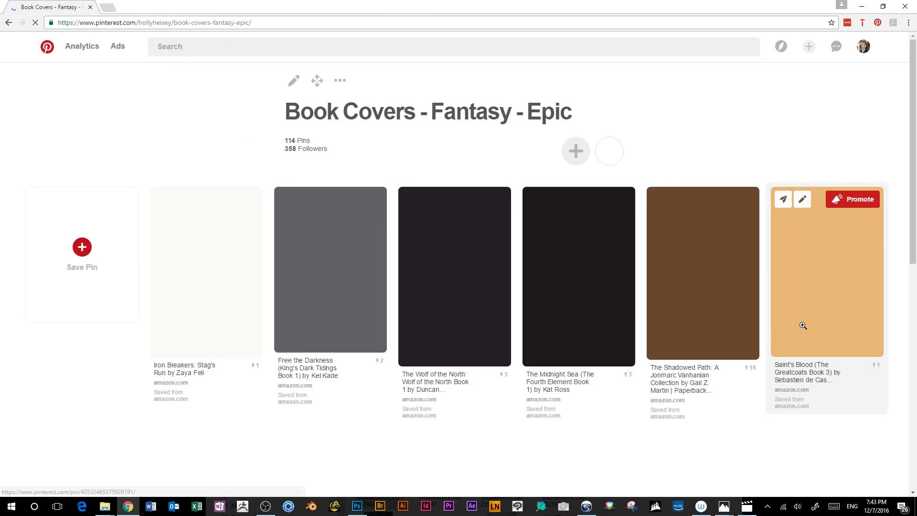
Examine the title, author and series lettering on the epic fantasy covers, and switch back to Photoshop to compare with the design
scroll(895, 364, "down", 15)
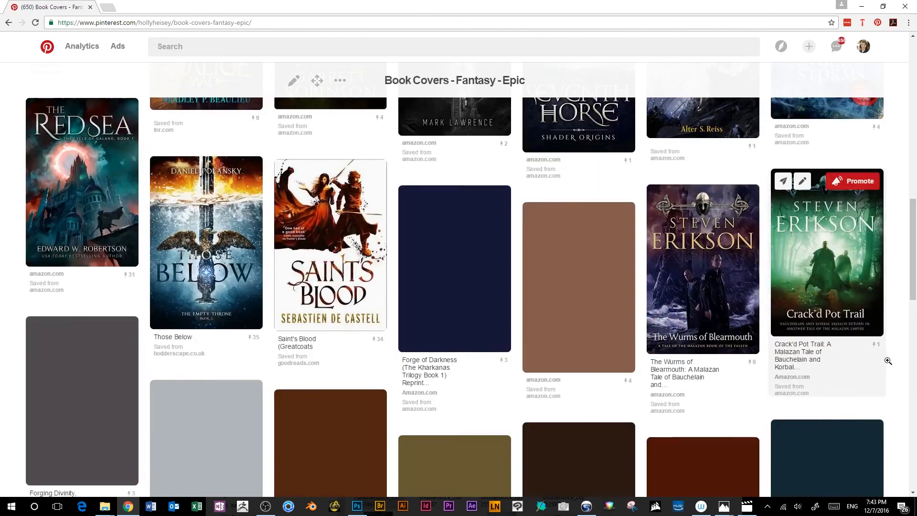
scroll(887, 363, "up", 2)
scroll(454, 296, "up", 5)
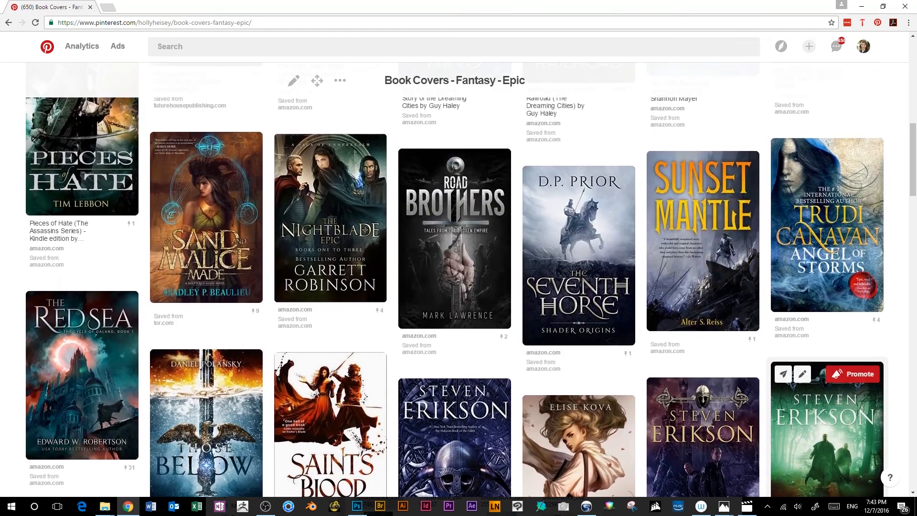
scroll(455, 296, "up", 1)
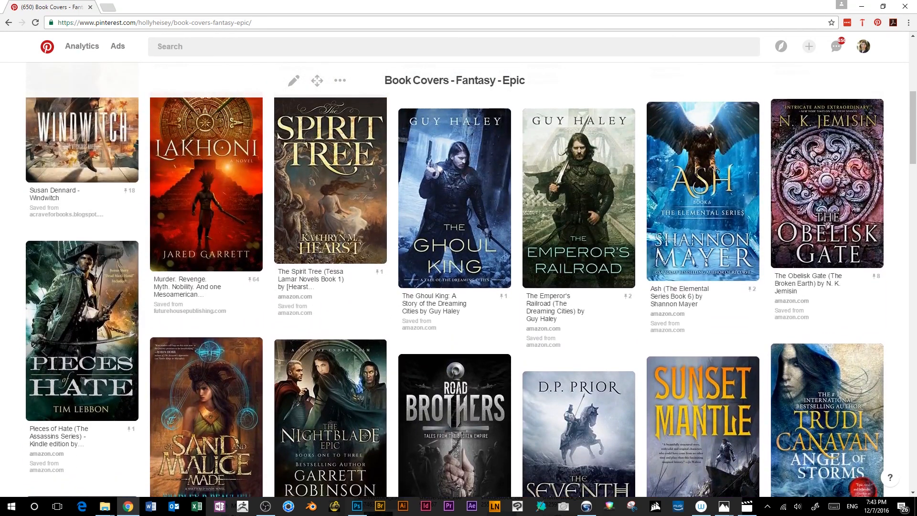
scroll(455, 296, "down", 1)
scroll(831, 420, "down", 3)
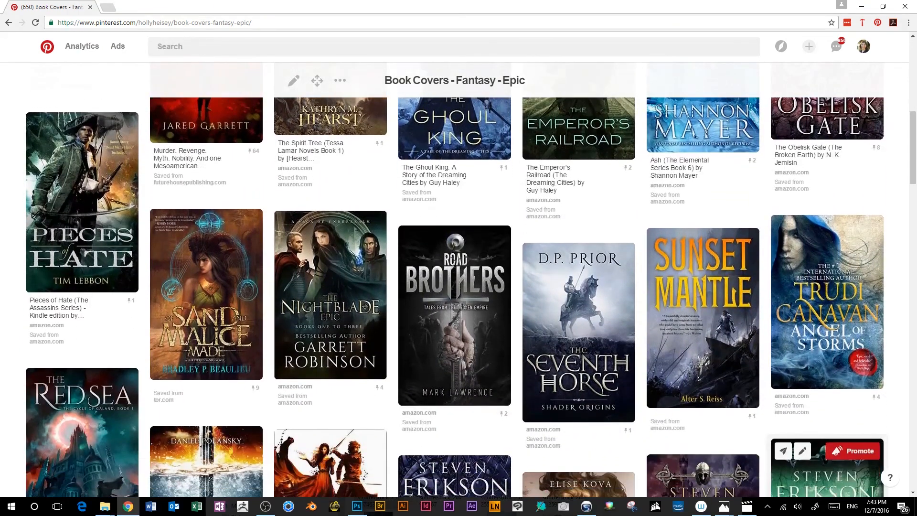
scroll(828, 430, "up", 1)
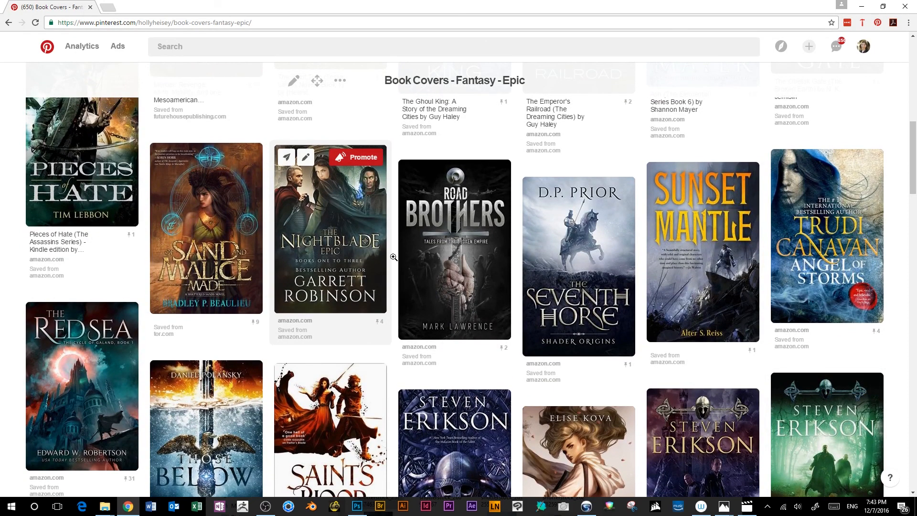
scroll(578, 353, "down", 3)
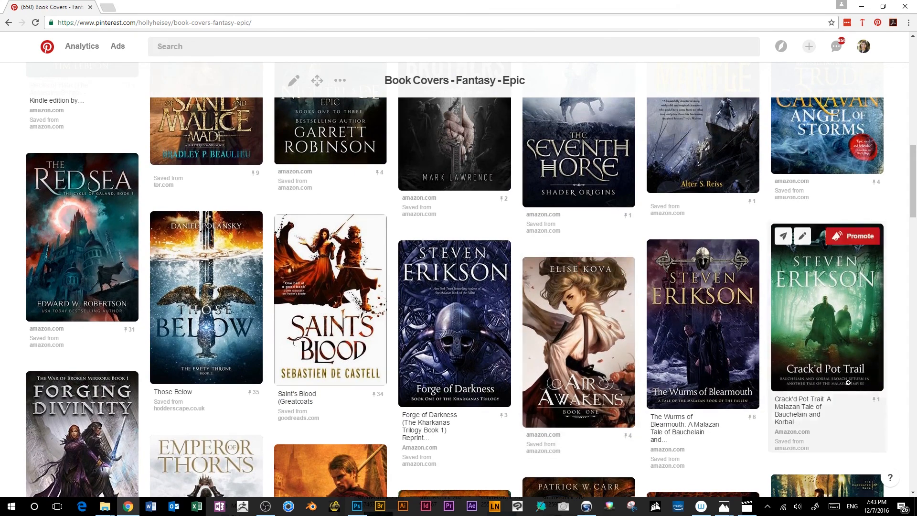
left_click(357, 506)
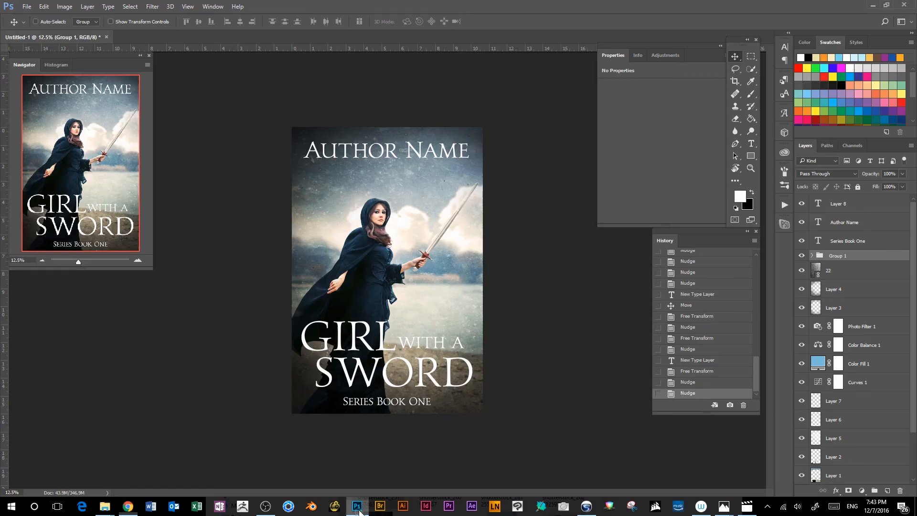
Return to the Pinterest board in Chrome, study how further covers size and place their text, and switch back to Photoshop
left_click(127, 505)
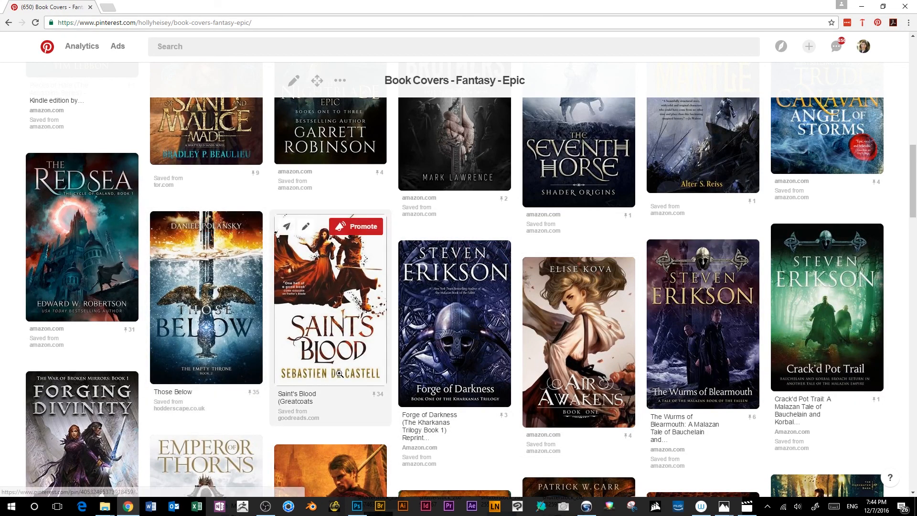
scroll(578, 335, "down", 3)
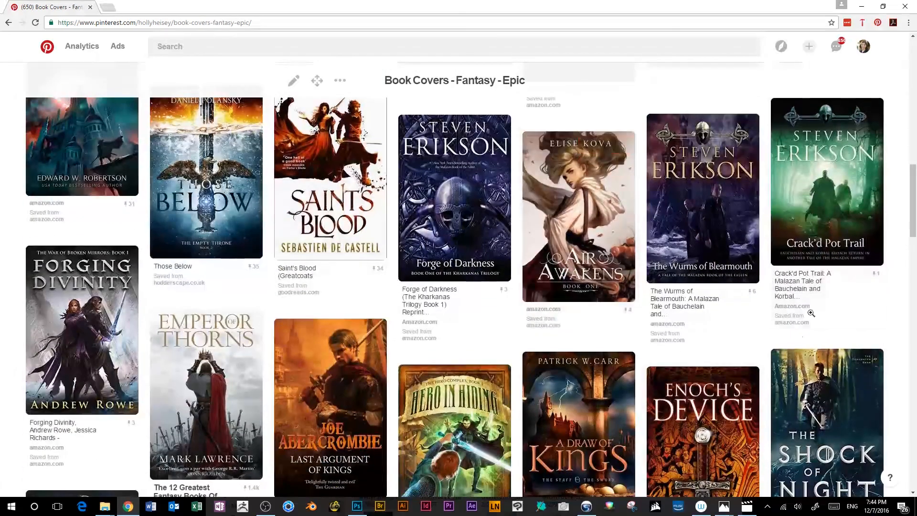
scroll(903, 285, "down", 3)
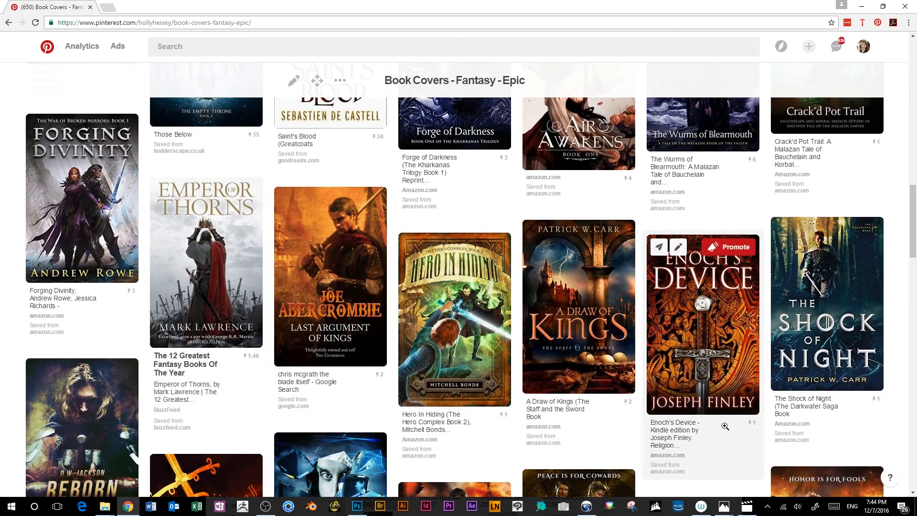
scroll(724, 425, "up", 1)
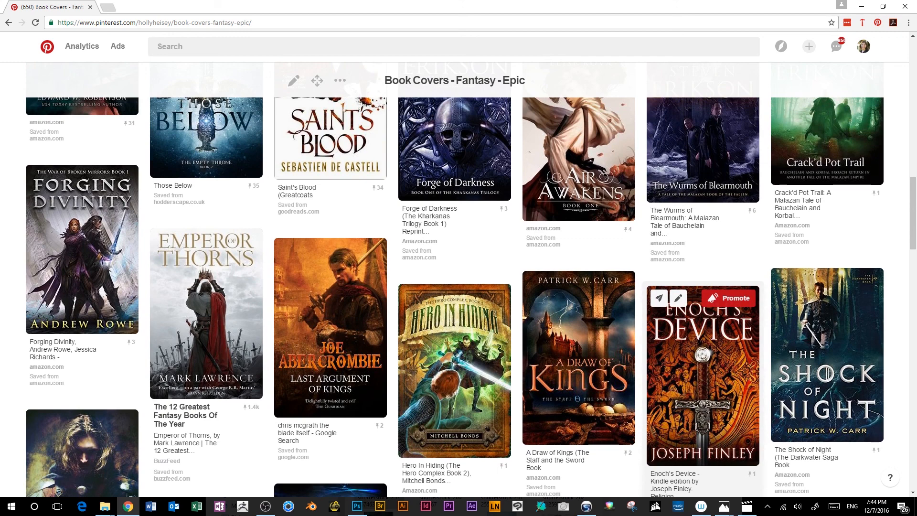
scroll(847, 333, "up", 3)
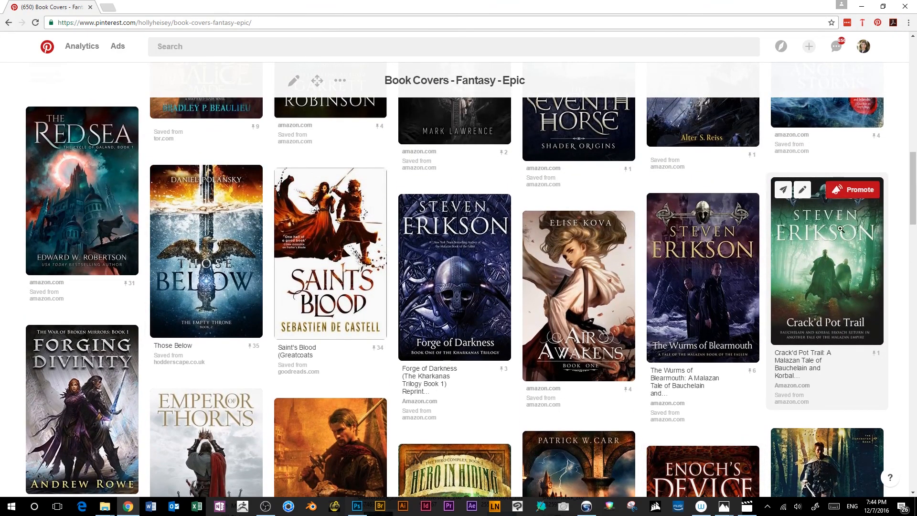
scroll(153, 252, "up", 2)
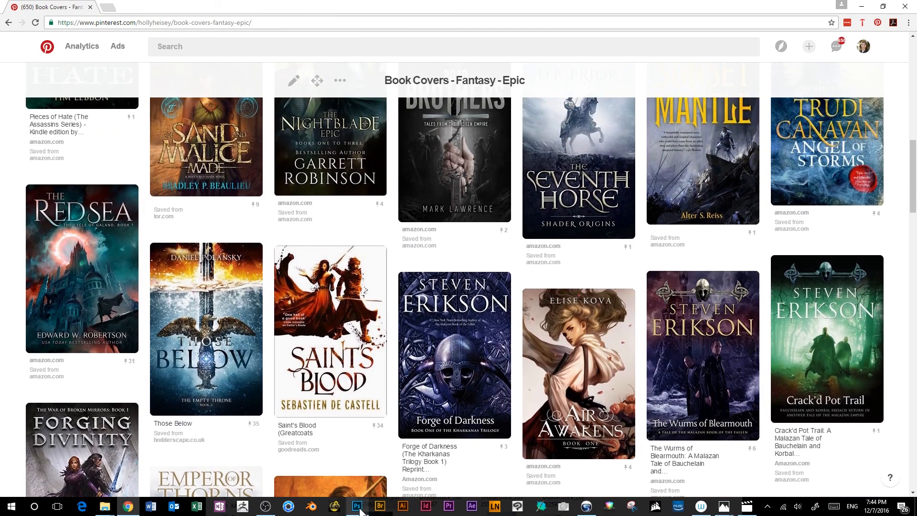
left_click(358, 508)
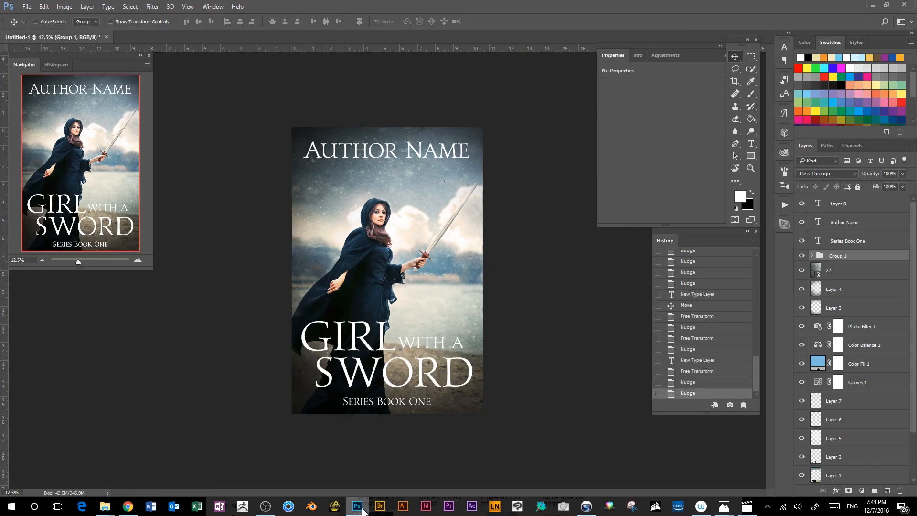